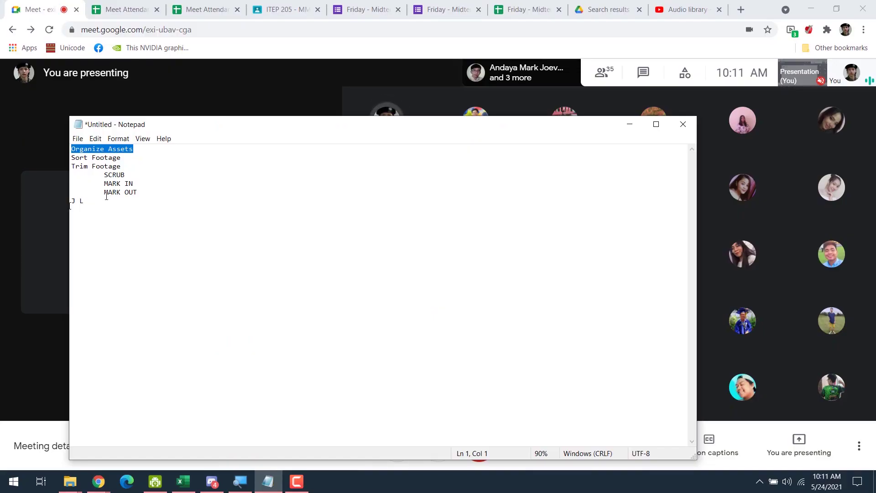
Switch to Discord and post the copied content in the mm-bscs2a class channel
key(alt+Tab)
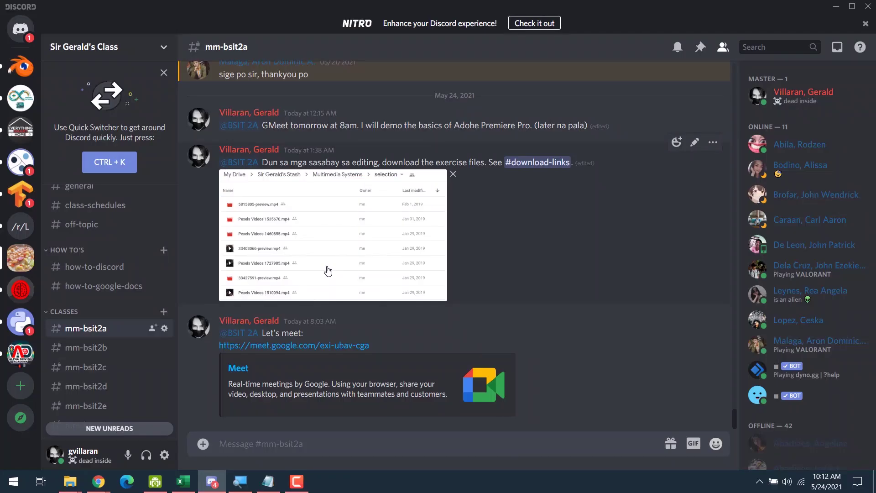
scroll(101, 319, down, 3)
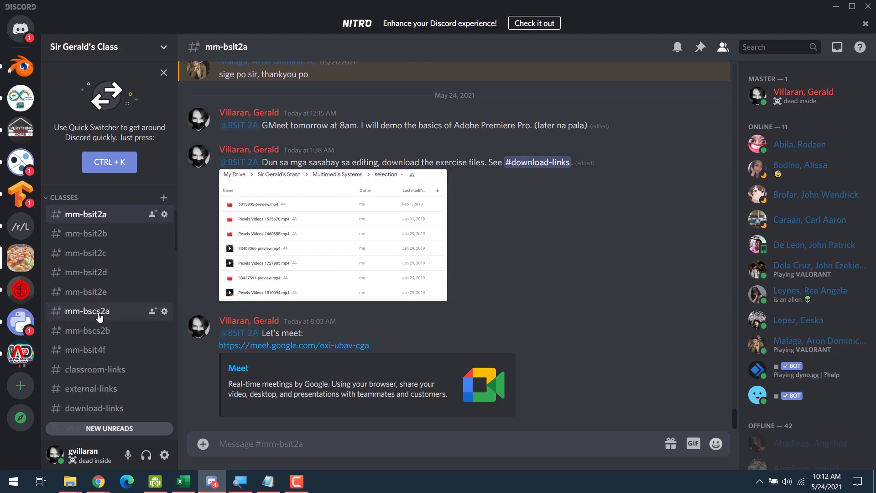
click(87, 310)
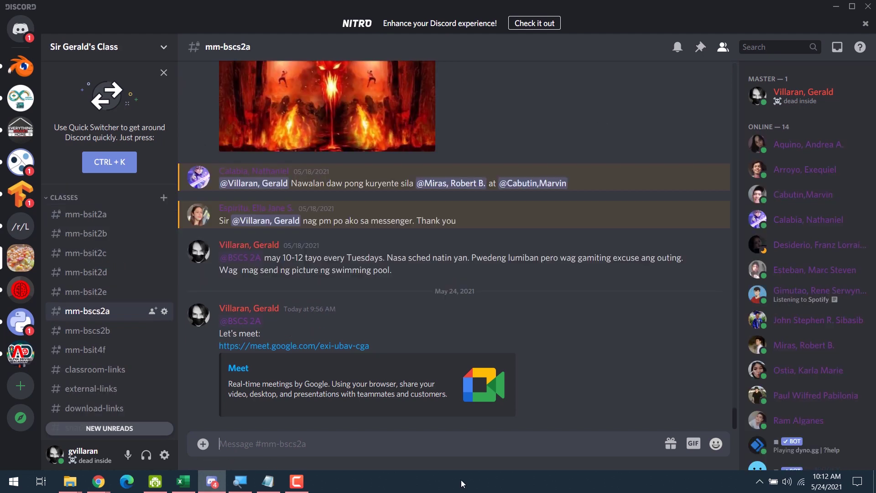
key(ctrl+v)
key(Return)
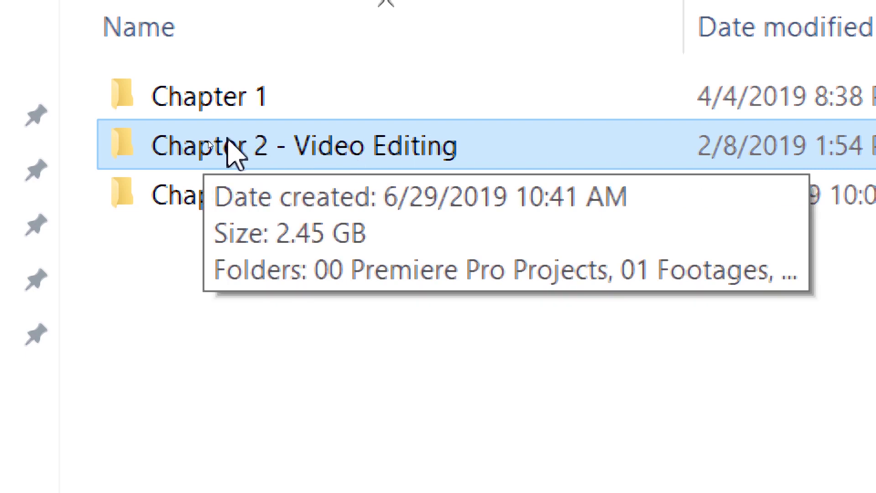
Open the Chapter 2 - Video Editing folder in File Explorer and point out its numbered asset folders, from 01 Footages through 06 Render
double_click(265, 145)
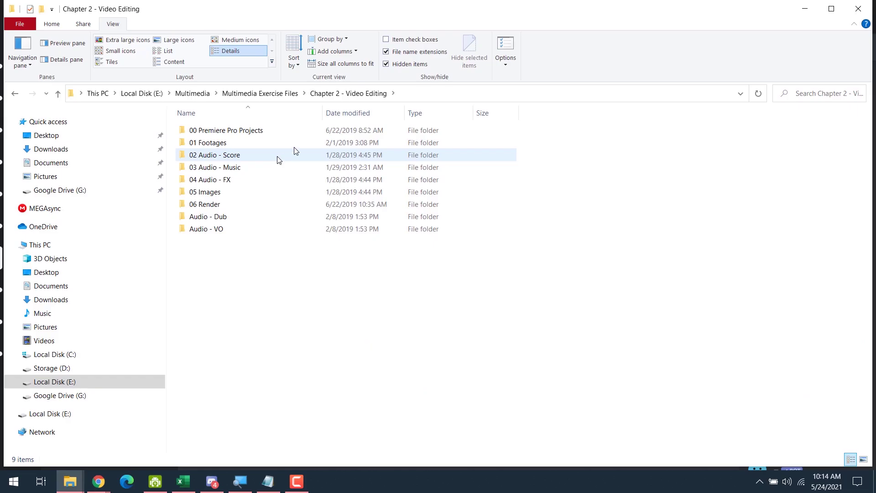
key(ctrl+a)
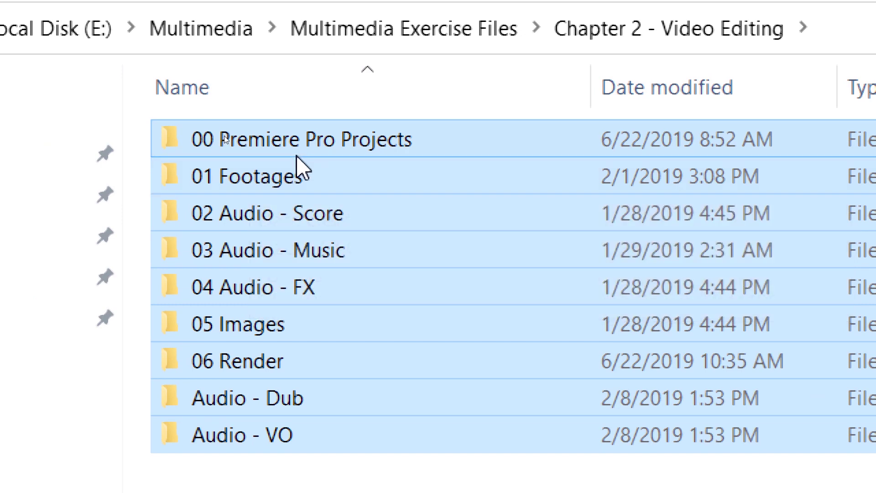
click(267, 190)
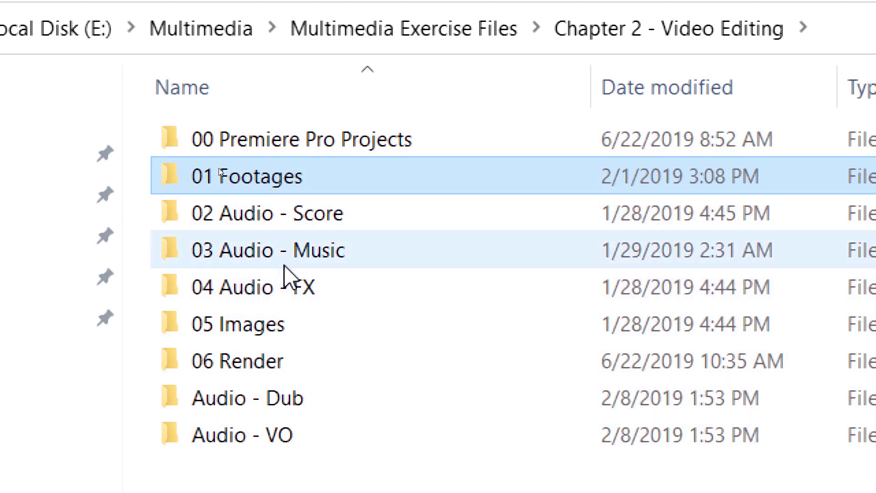
click(274, 228)
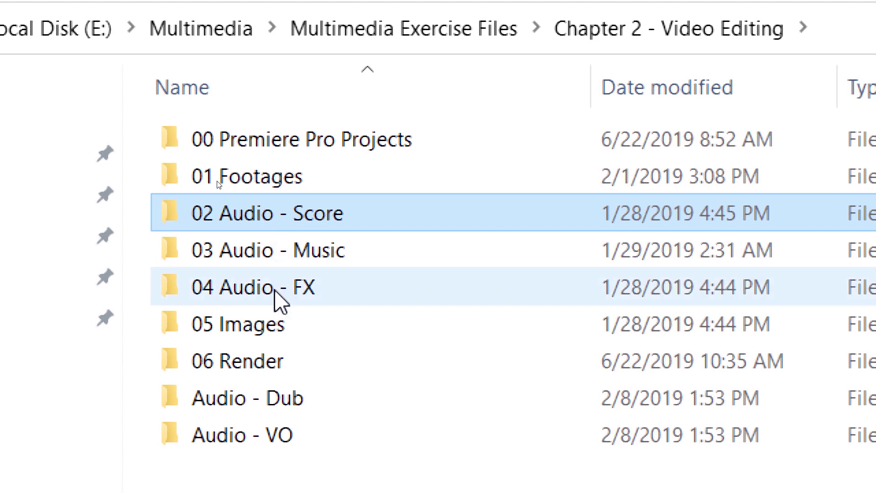
shift+click(278, 302)
click(284, 342)
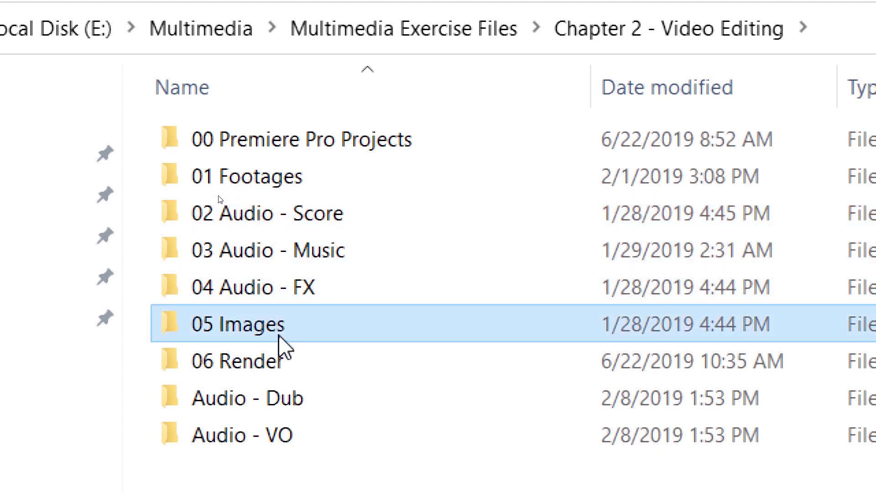
click(282, 362)
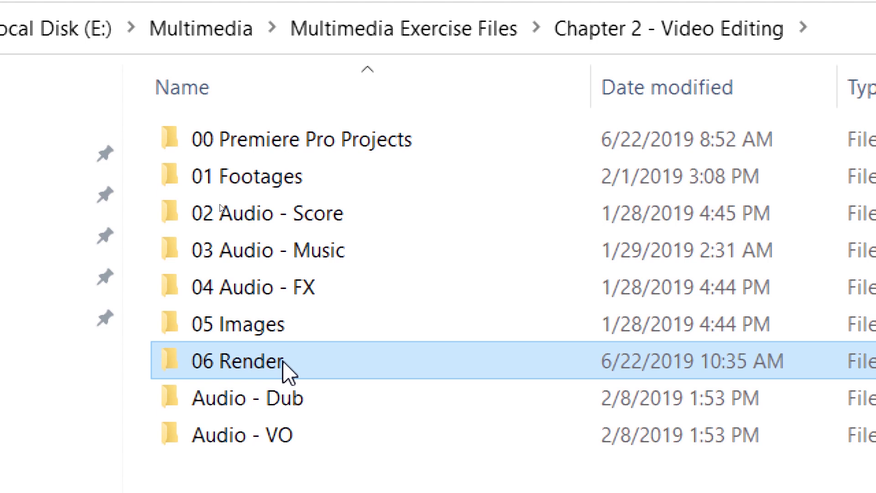
Point out the three separate audio folders: 02 Audio - Score, 03 Audio - Music and 04 Audio - FX
click(295, 225)
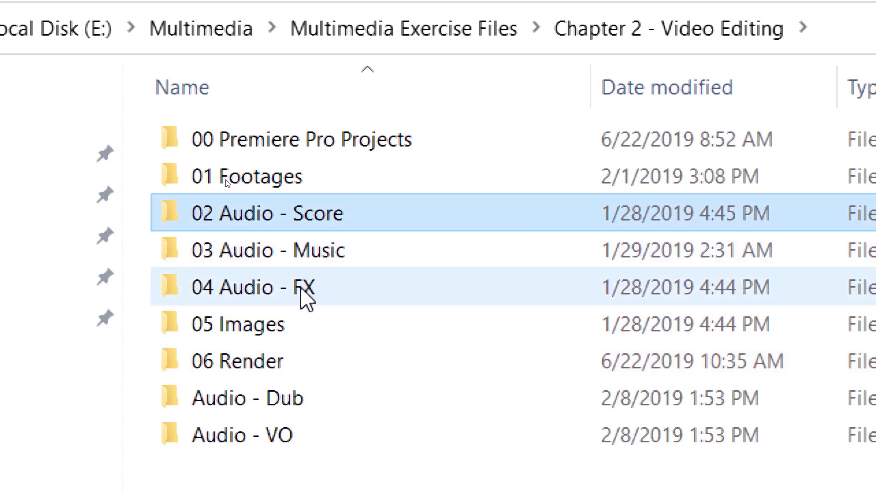
click(301, 292)
click(309, 253)
click(308, 215)
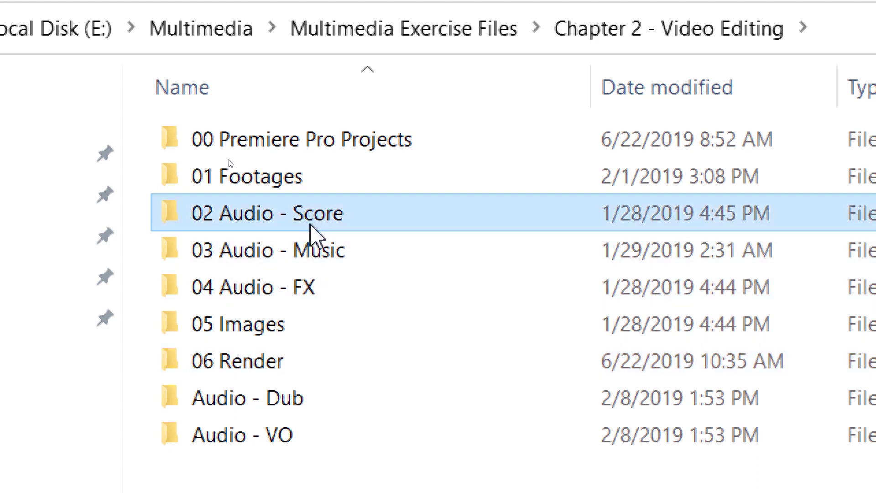
click(315, 258)
click(317, 294)
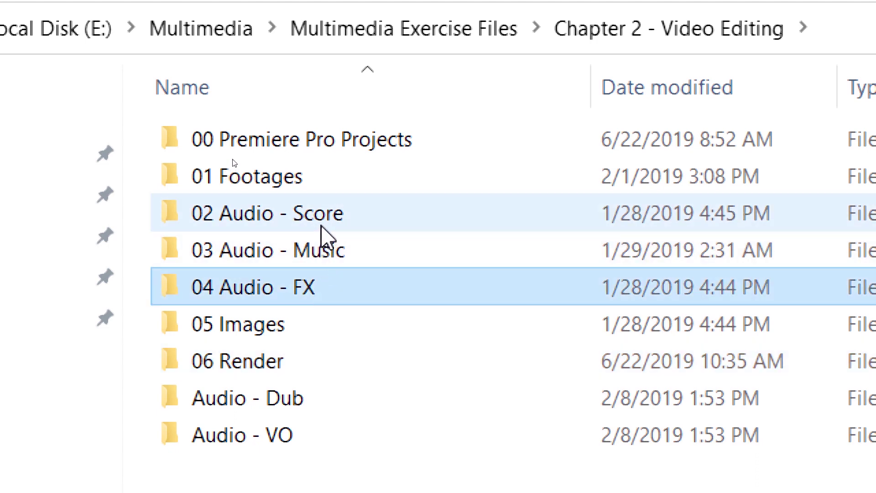
click(321, 226)
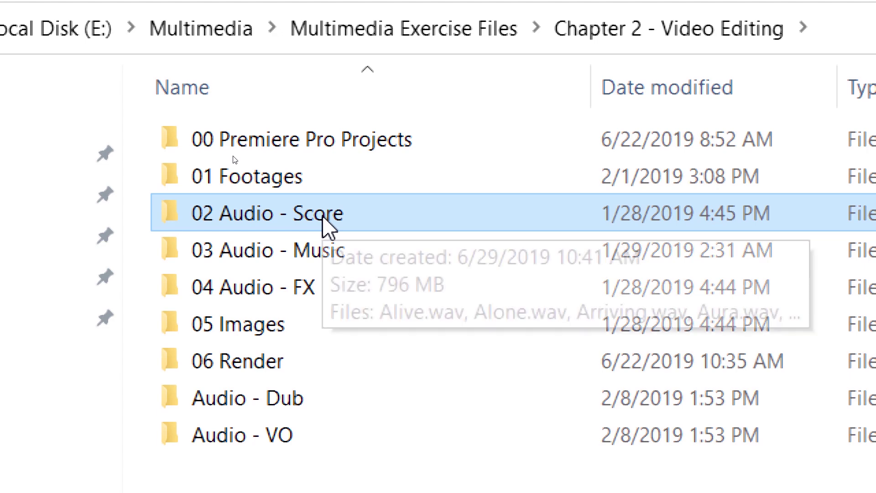
Open the 02 Audio - Score folder and preview Alive.wav, Horns.wav and Face off.wav
double_click(232, 210)
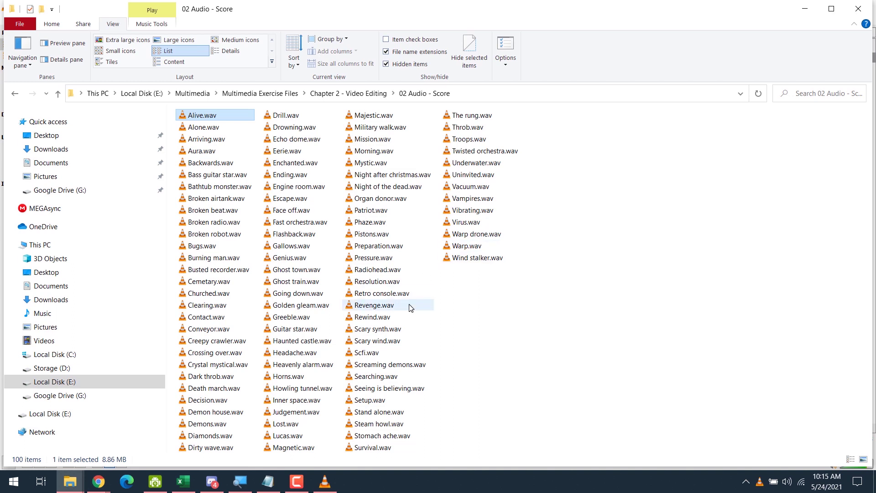
mouse_move(412, 307)
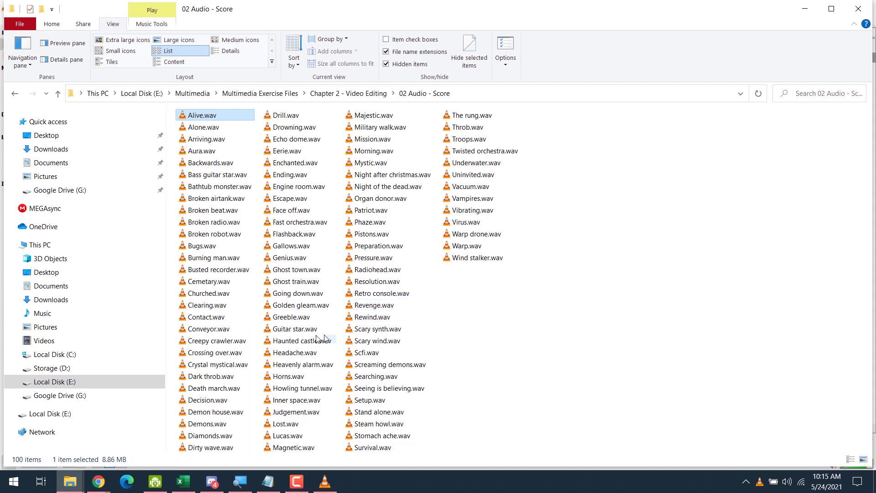
click(279, 381)
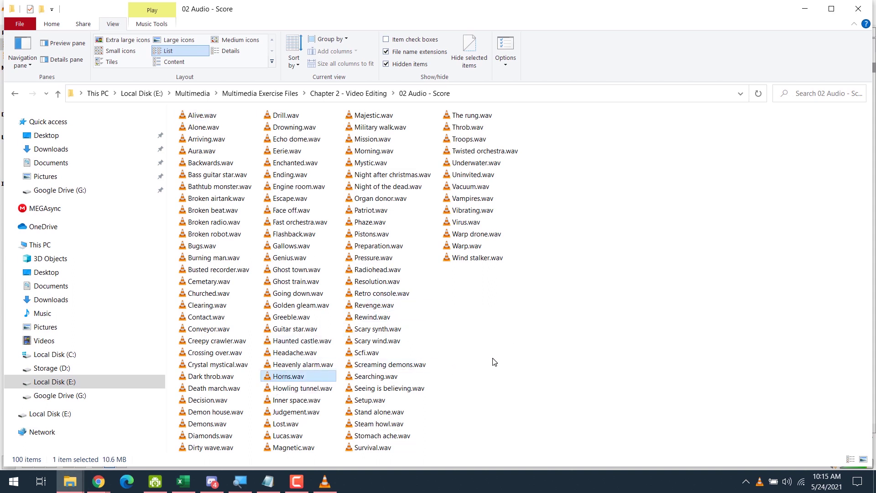
click(280, 210)
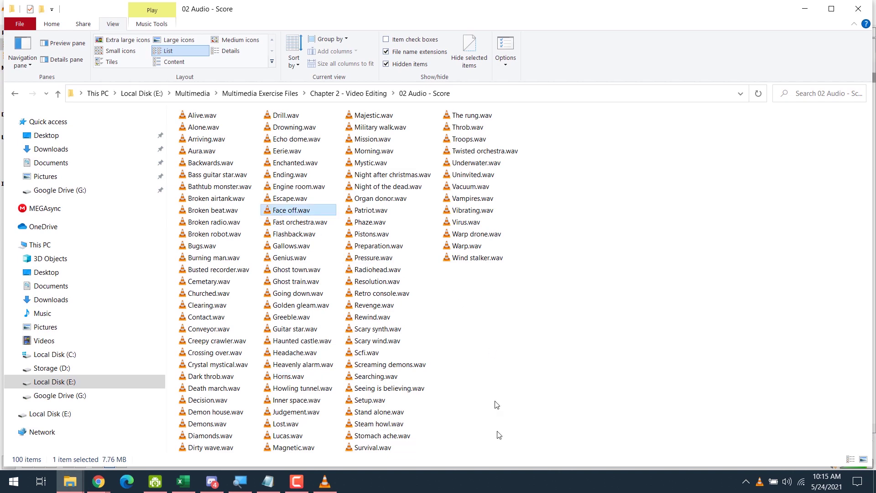
Switch to VLC, raise its playback volume to 125%, open the system volume control, and quit the player
click(328, 491)
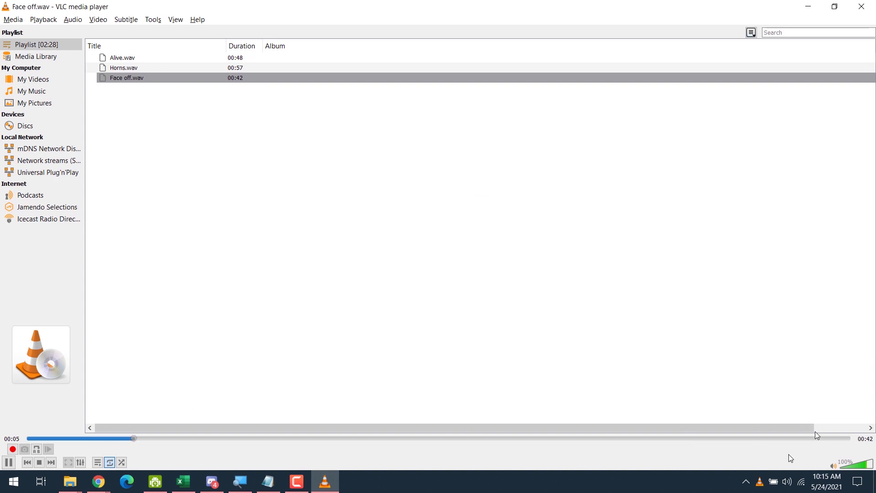
click(873, 464)
click(787, 482)
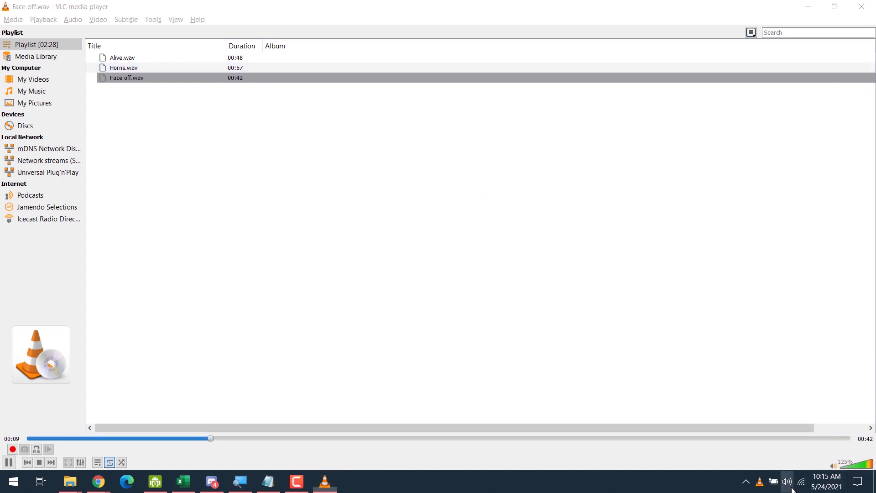
click(767, 262)
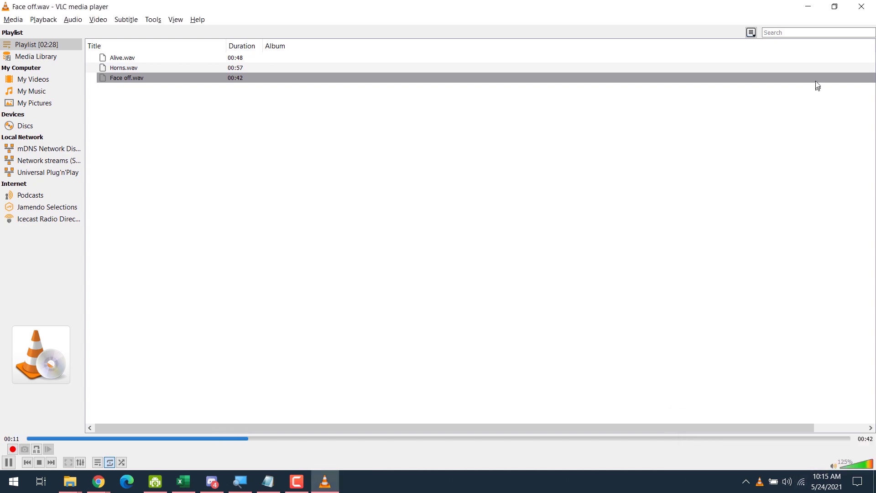
key(ctrl+q)
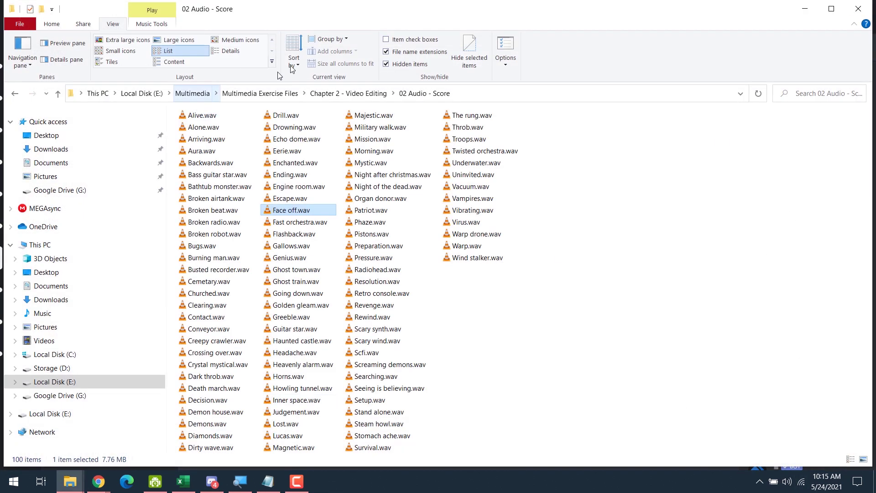
Go to the 03 Audio - Music folder, briefly play Dust & Bone - Clicks.mp3, and close the player
click(338, 94)
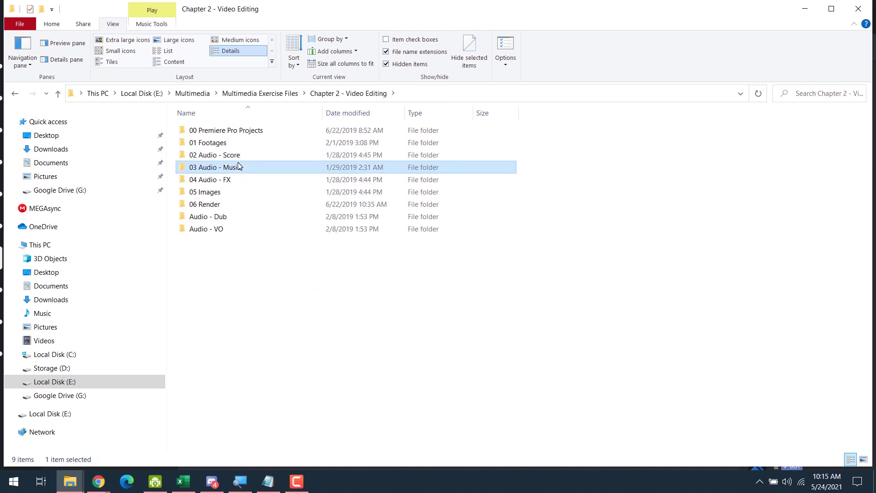
double_click(239, 166)
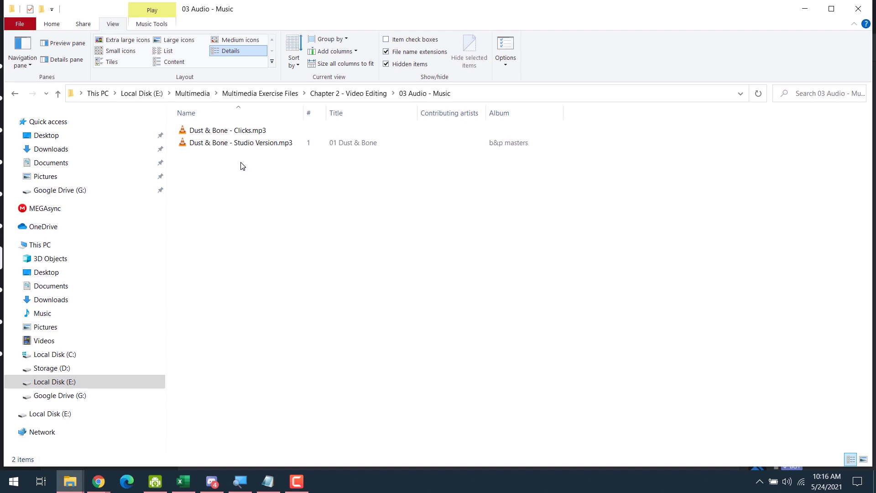
double_click(225, 130)
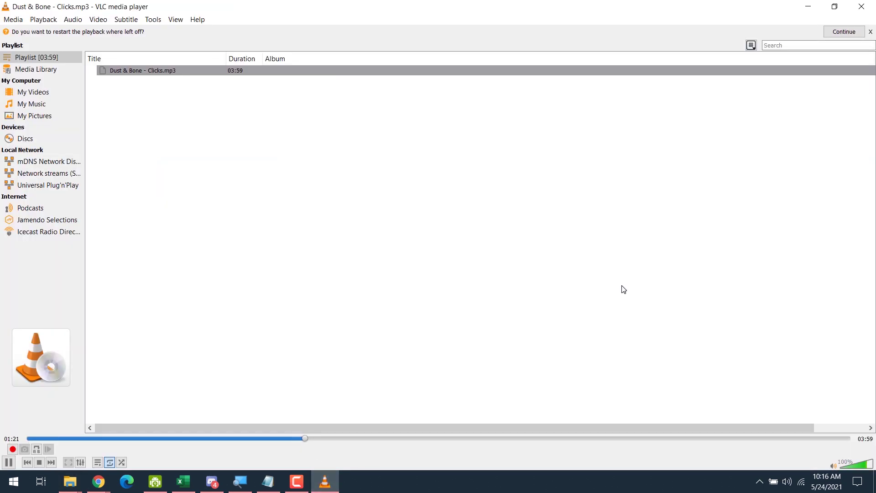
click(862, 6)
click(314, 418)
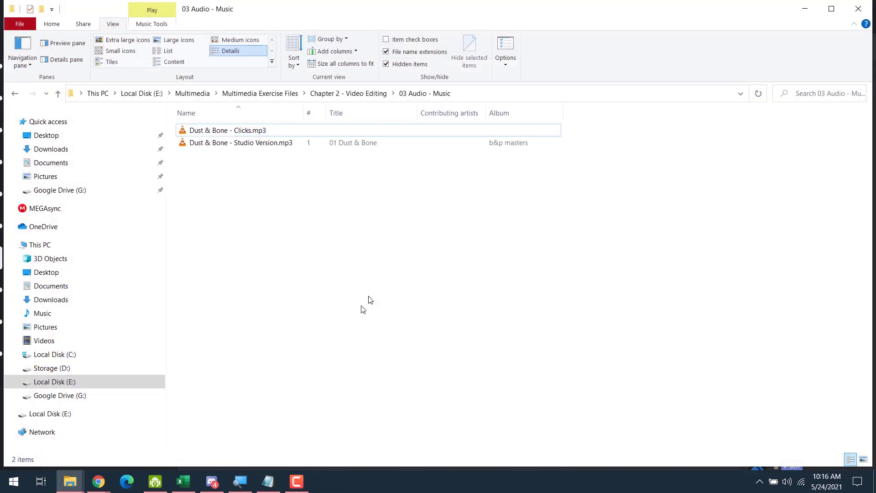
Switch to Chrome and browse the free music list in the YouTube Studio Audio library
click(96, 489)
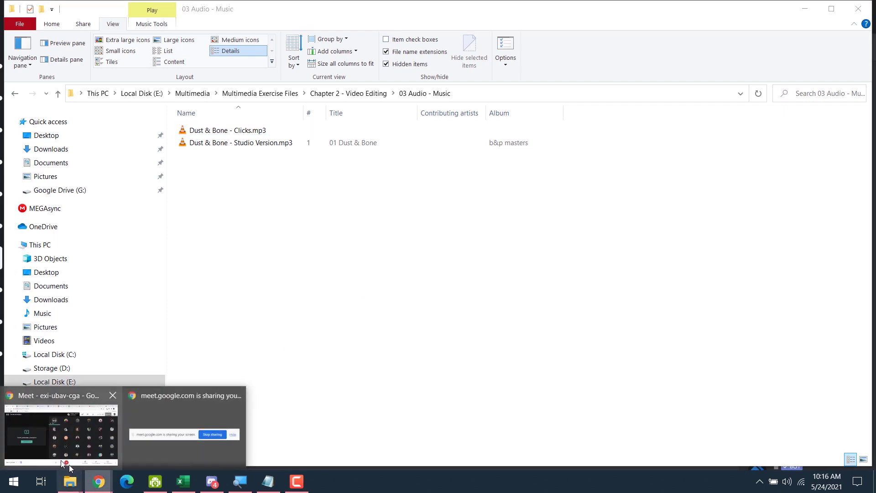
click(38, 428)
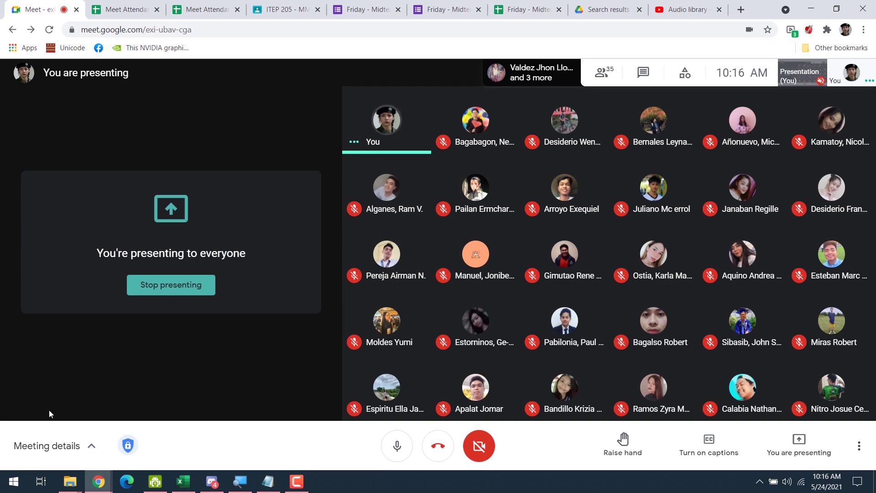
mouse_move(478, 252)
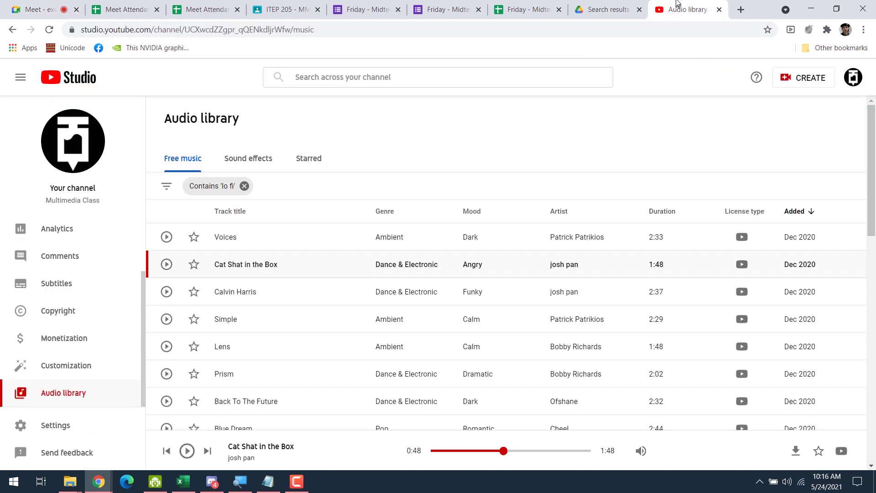
click(687, 9)
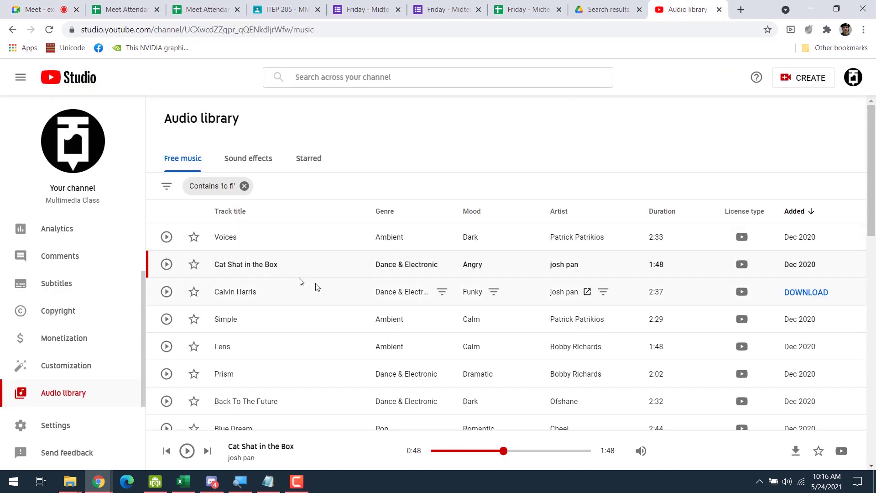
scroll(350, 313, down, 6)
scroll(350, 313, up, 6)
scroll(350, 314, down, 4)
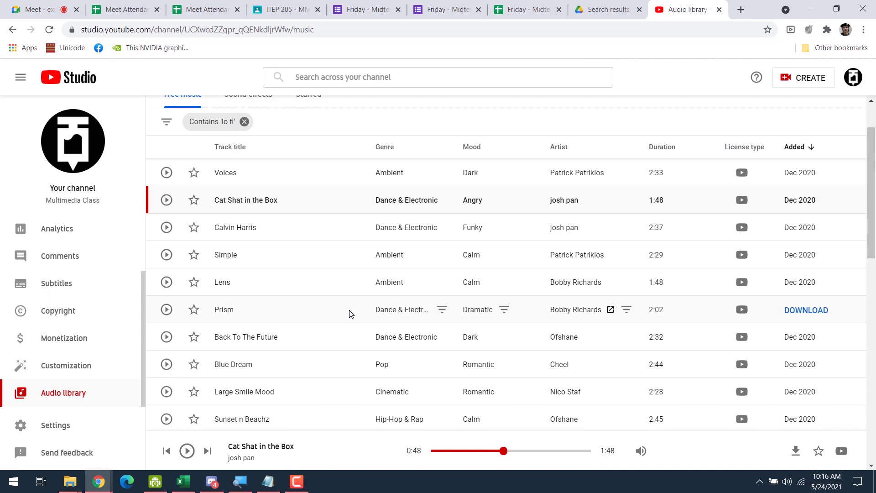
scroll(350, 314, down, 6)
Return to File Explorer, open the 04 Audio - FX folder, preview Blood_Hit_02.wav, and close the player
mouse_move(70, 481)
click(68, 436)
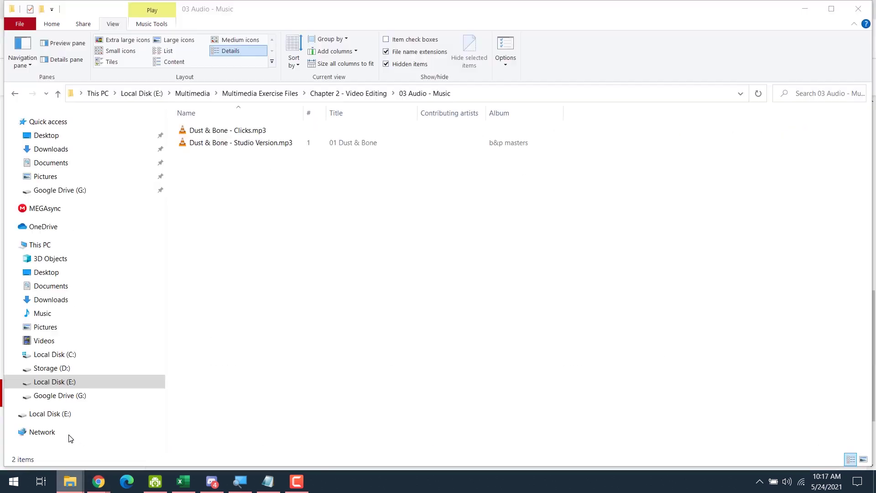
click(338, 93)
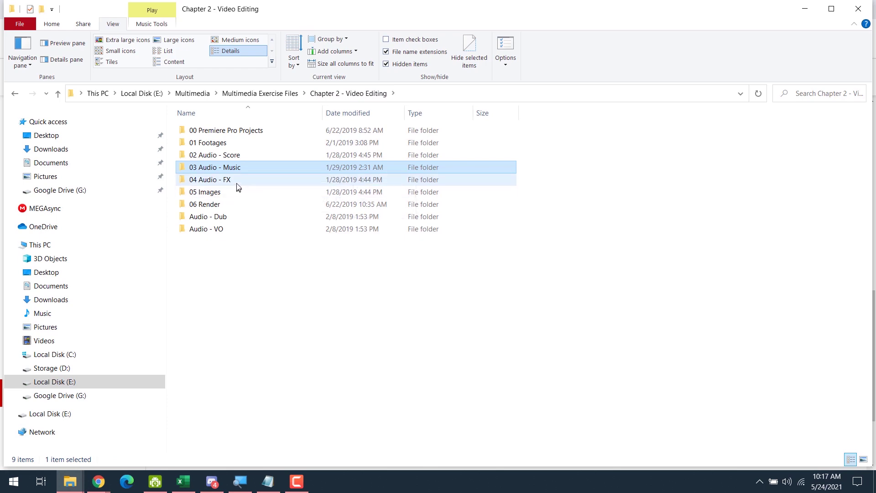
double_click(219, 181)
double_click(219, 155)
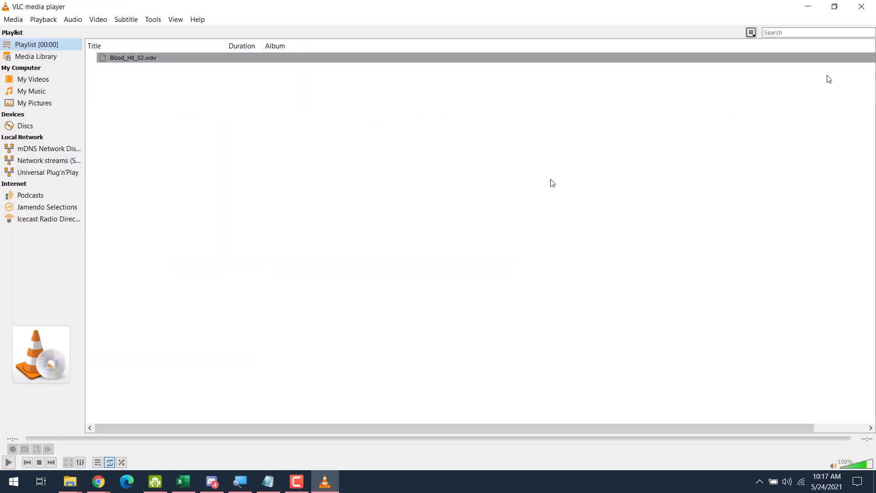
click(861, 6)
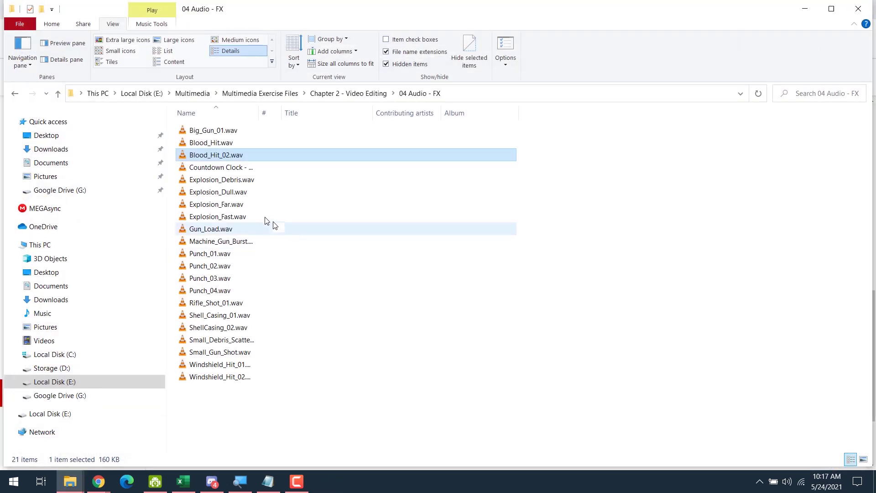
Preview Big_Gun_01.wav, close the player, and select all sound-effect files in the 04 Audio - FX folder
double_click(213, 132)
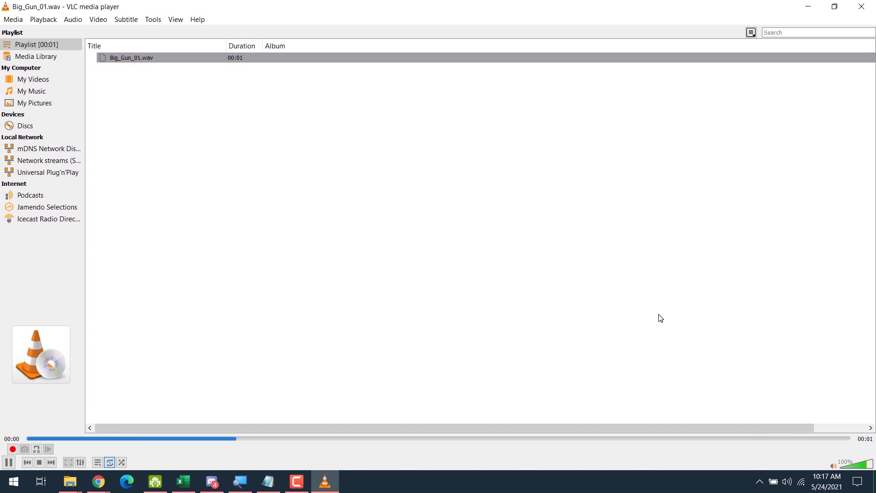
key(alt+F4)
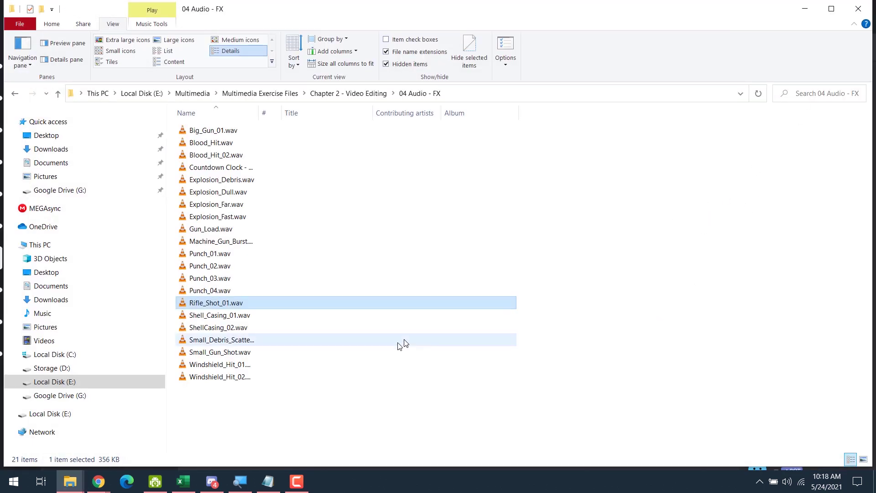
drag(311, 410, 195, 119)
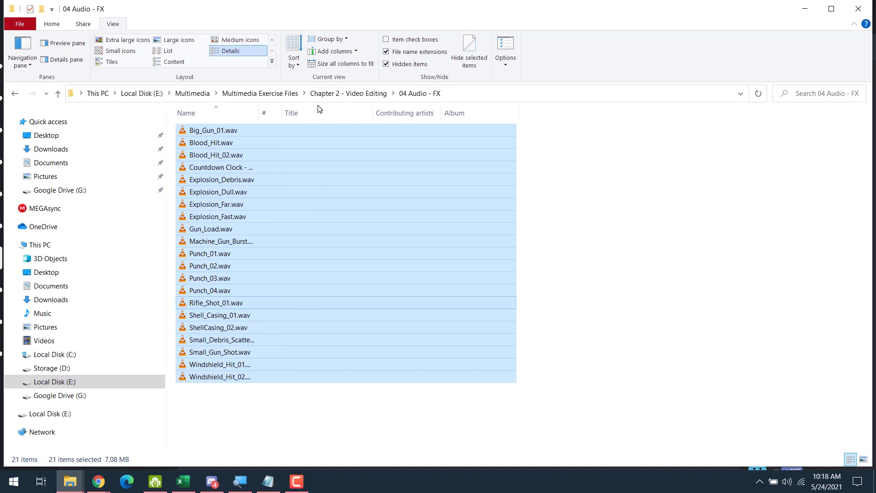
Return to the Chapter 2 - Video Editing folder and point out its 05 Images, Audio - Dub and Audio - VO subfolders
click(254, 95)
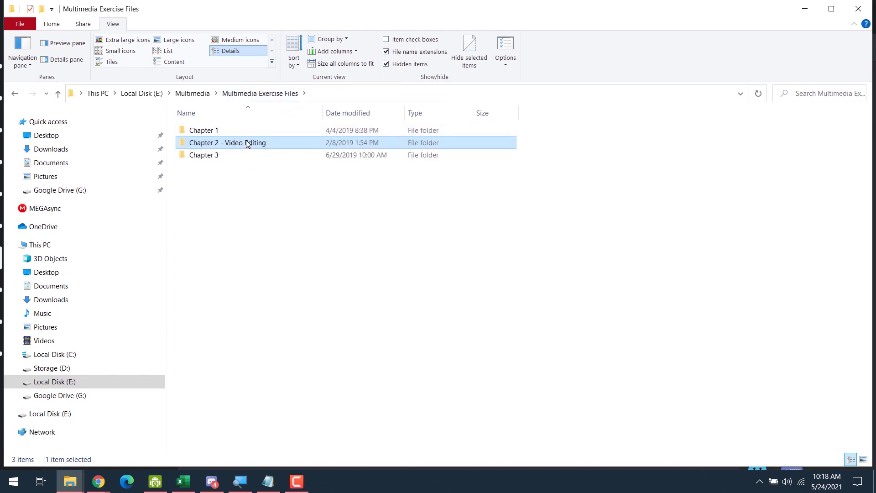
double_click(247, 144)
click(244, 156)
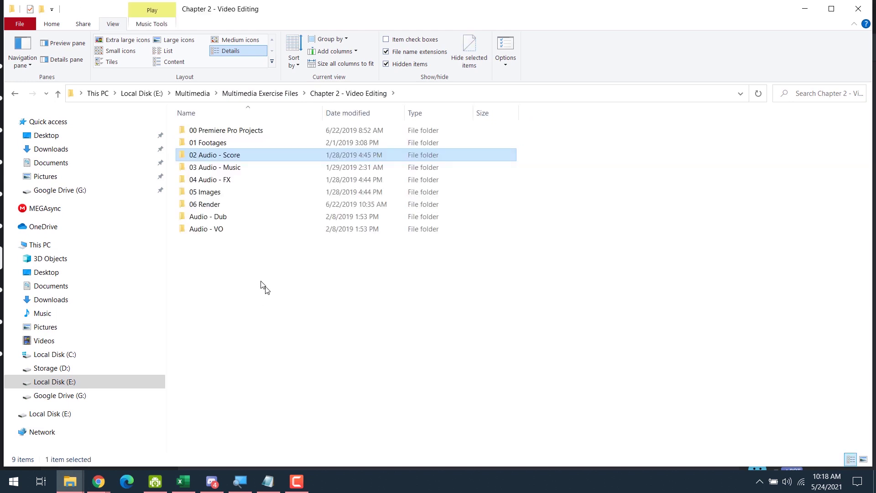
click(212, 192)
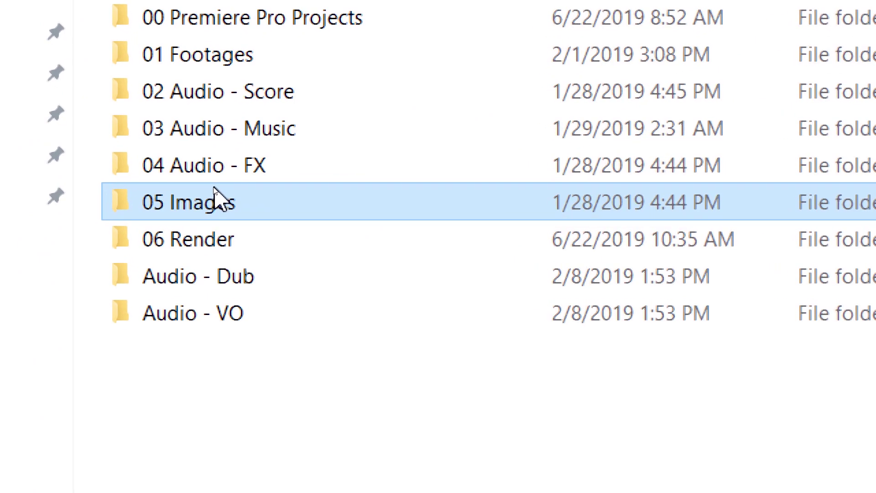
click(236, 285)
click(235, 317)
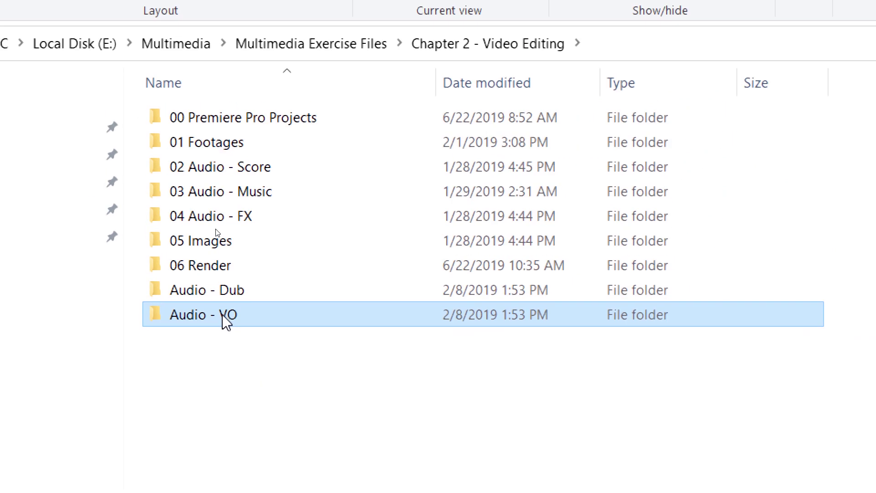
Look inside the 06 Render folder, return to Chapter 2 - Video Editing, and select the asset folders below 00 Premiere Pro Projects
double_click(210, 273)
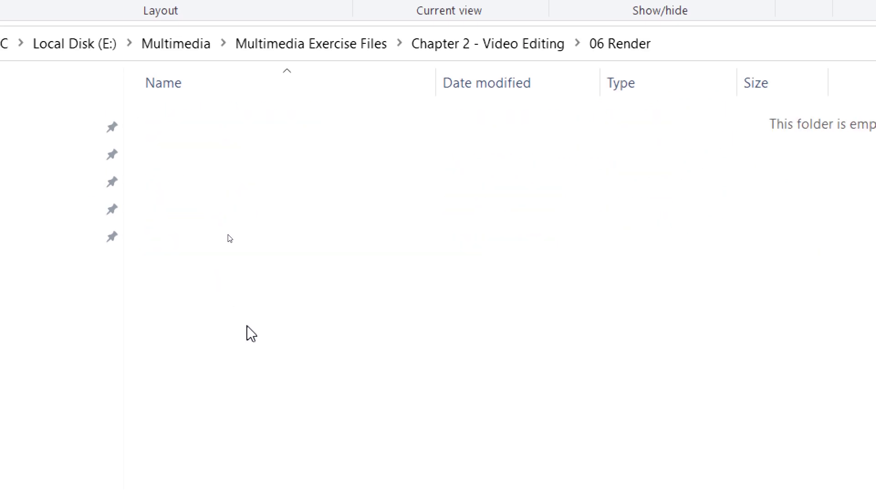
key(alt+Up)
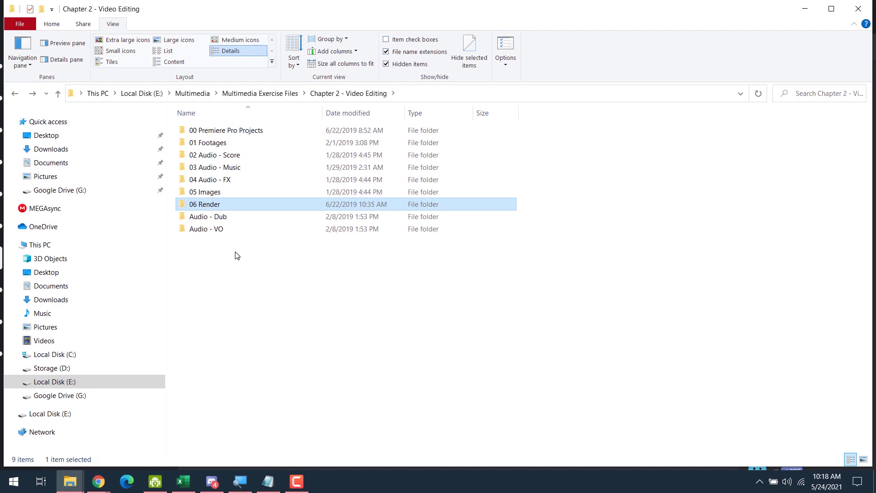
drag(569, 388, 36, 144)
Switch to the Notepad notes and highlight the Sort Footage line below Organize Assets
click(268, 481)
click(124, 149)
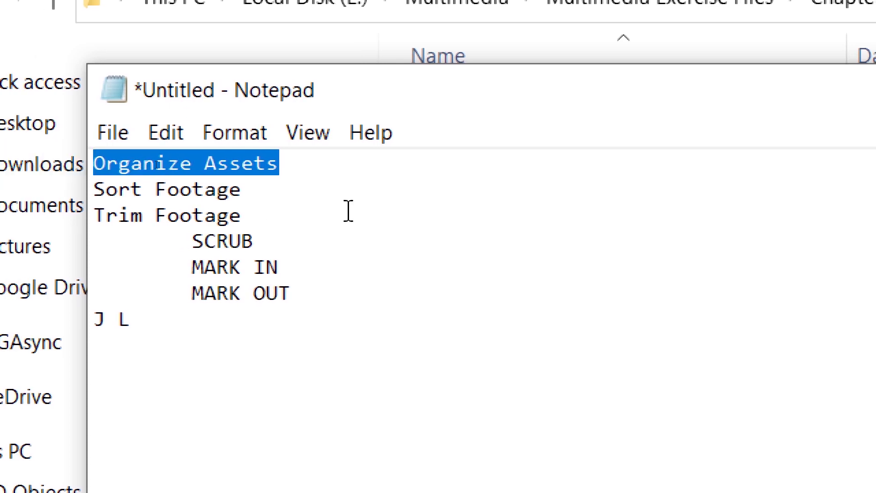
drag(263, 189, 51, 192)
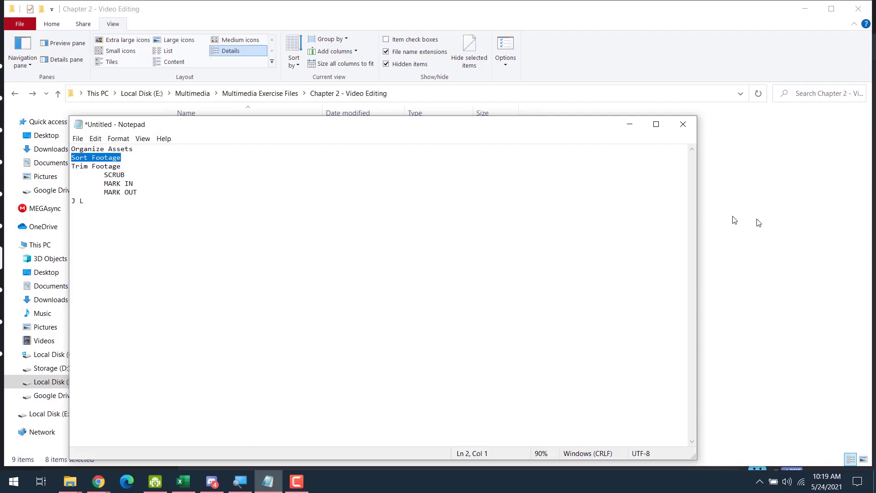
Return to File Explorer and open the selection folder inside 01 Footages
click(734, 220)
click(212, 145)
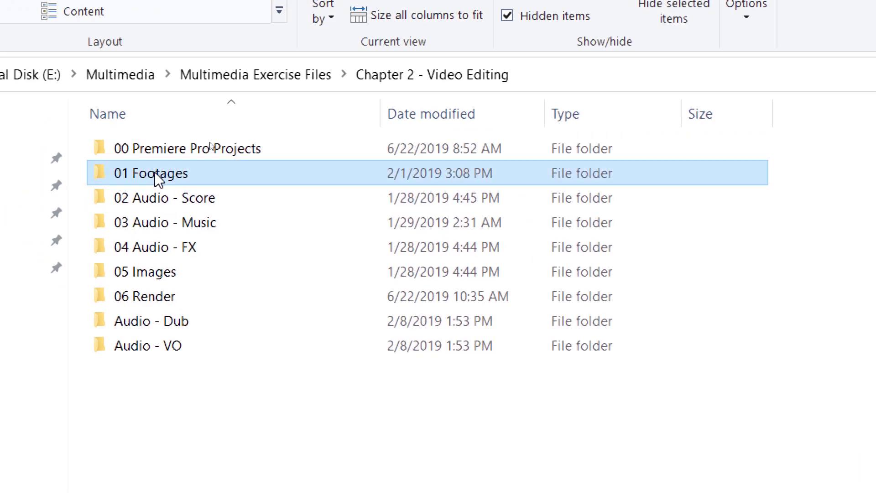
double_click(157, 178)
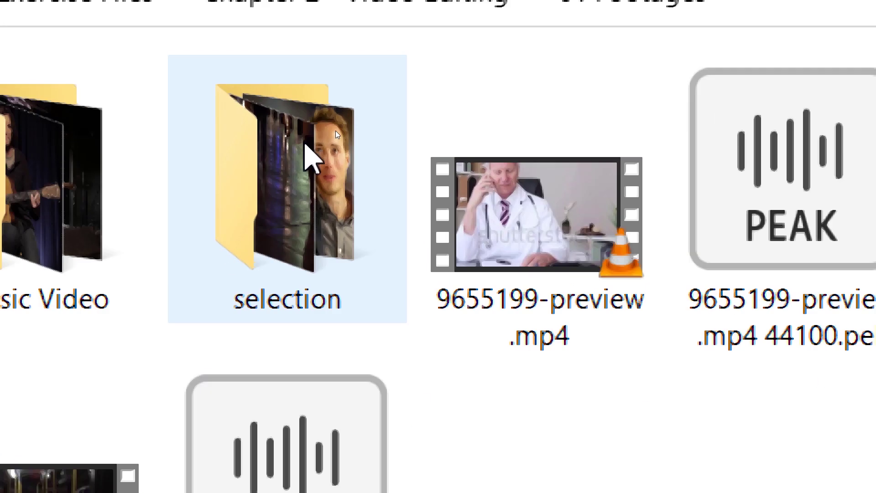
double_click(305, 144)
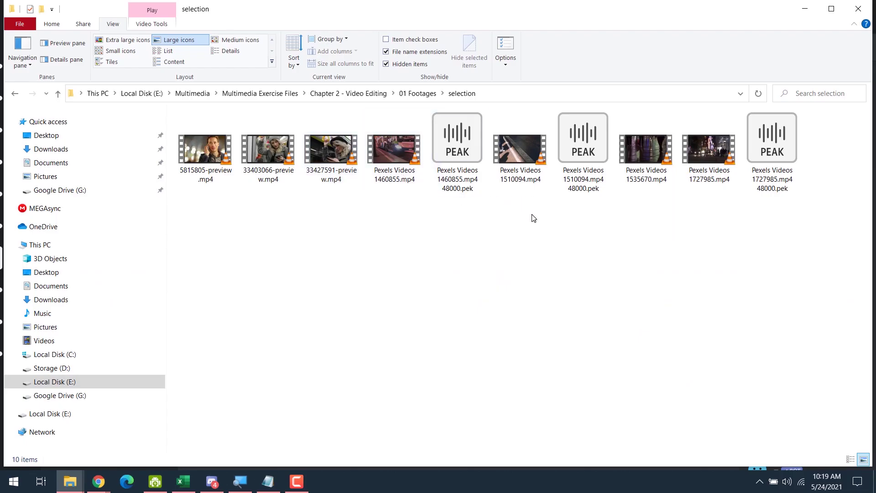
Delete the three .pek peak files from the selection folder
click(454, 143)
ctrl+click(593, 162)
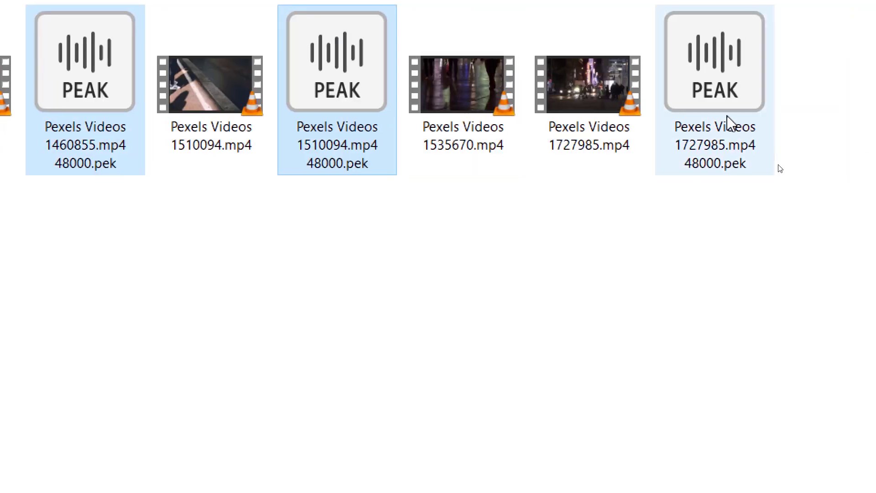
ctrl+click(730, 123)
key(Delete)
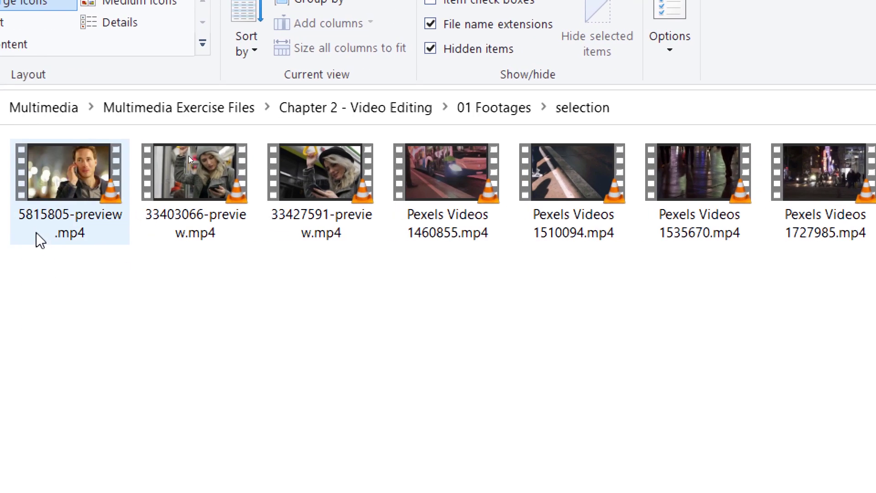
Delete 33427591-preview.mp4 and Pexels Videos 1510094.mp4, and select the five remaining clips
click(326, 187)
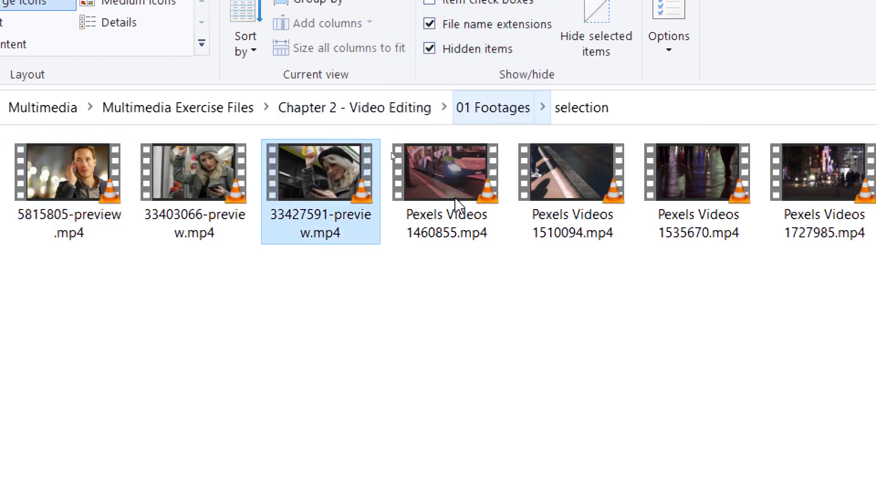
click(605, 177)
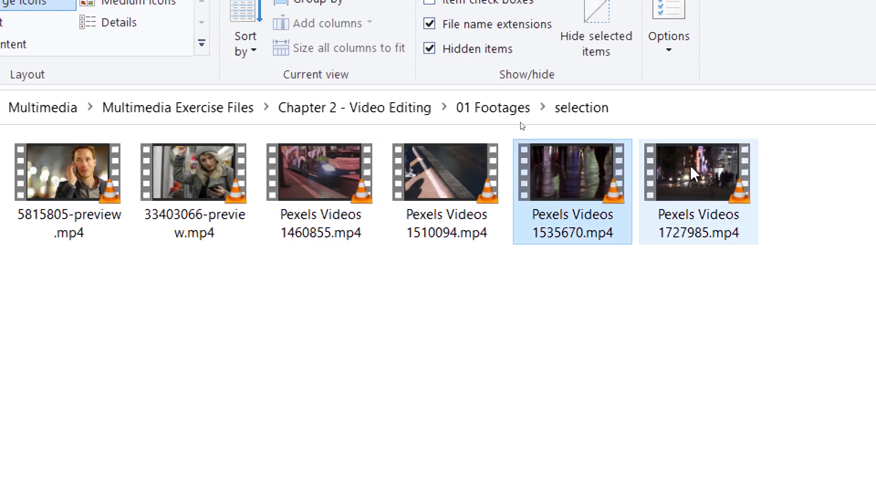
click(693, 174)
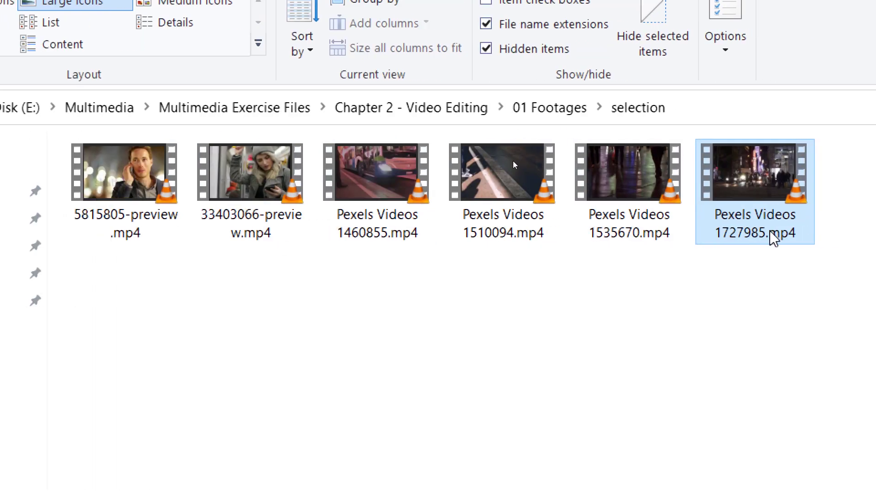
drag(513, 162, 548, 108)
drag(685, 309, 124, 186)
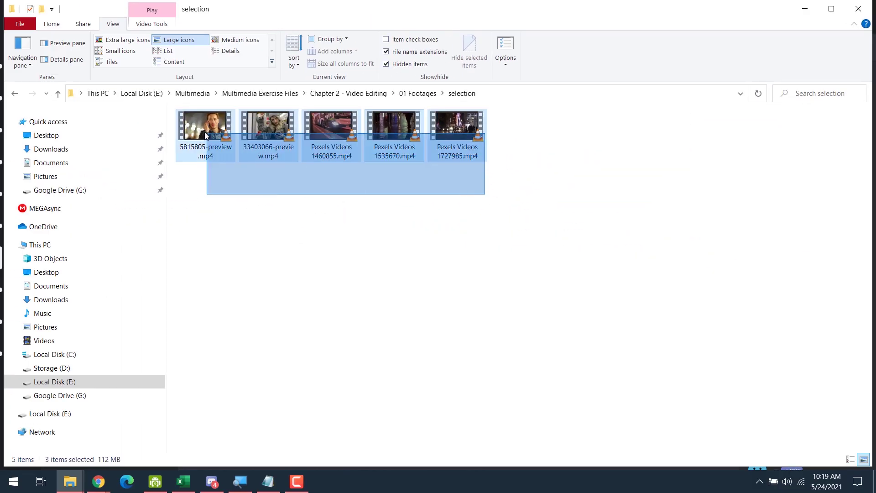
drag(204, 133, 197, 115)
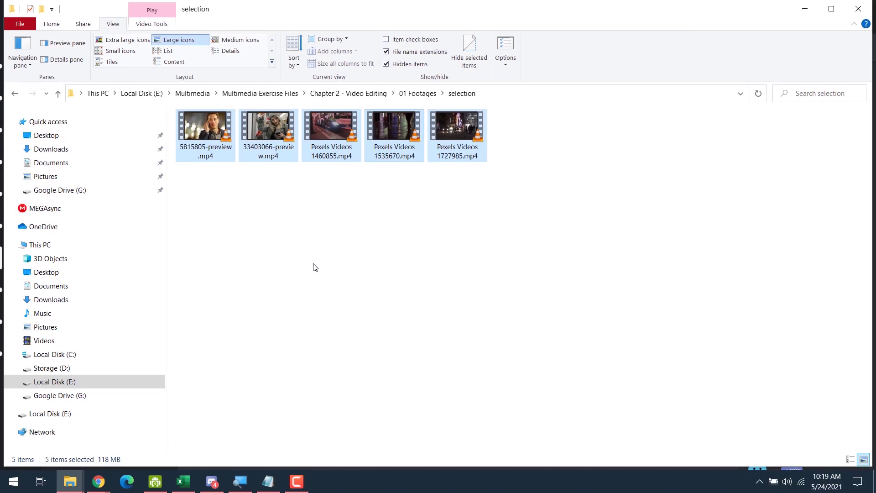
Launch Adobe Premiere Pro 2019 and start a new project named Main
key(super)
text(premiere)
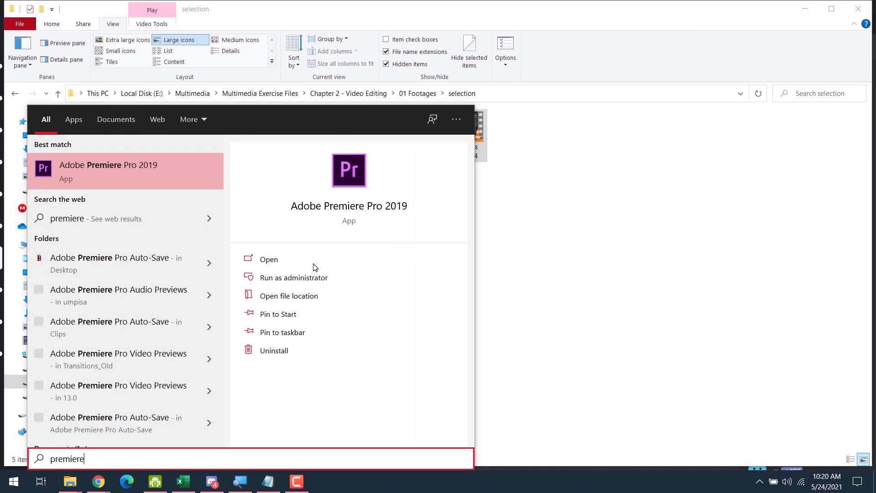
key(Return)
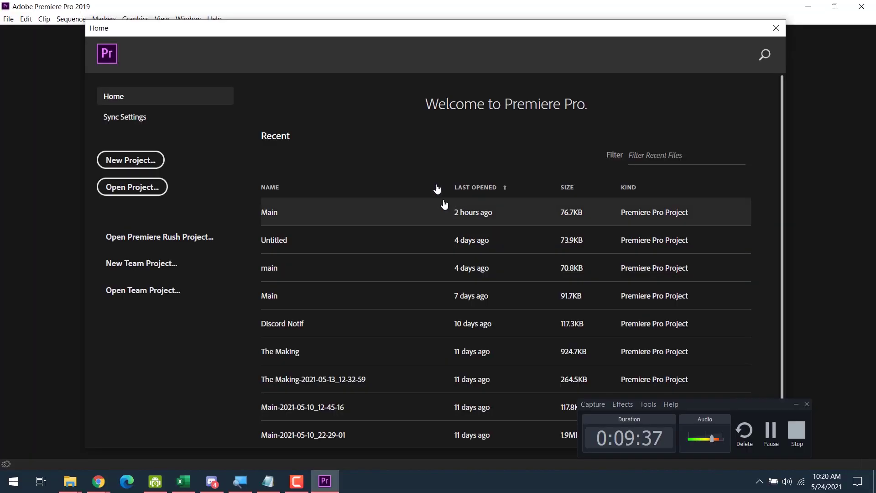
click(136, 161)
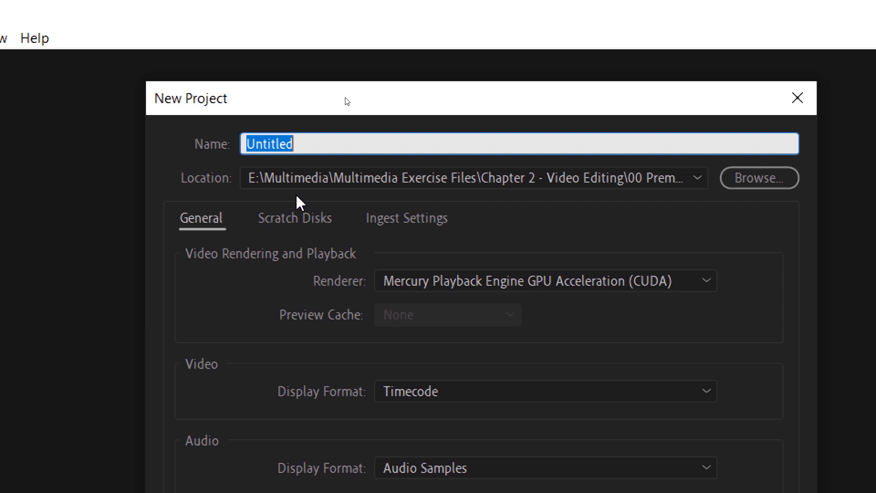
text(Main)
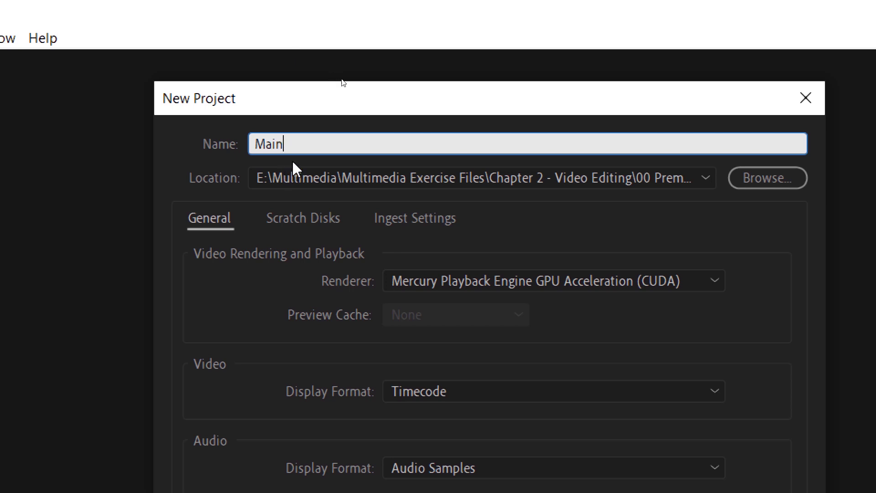
Try Montage as an alternative project name, and set the name back to Main
drag(292, 145, 291, 103)
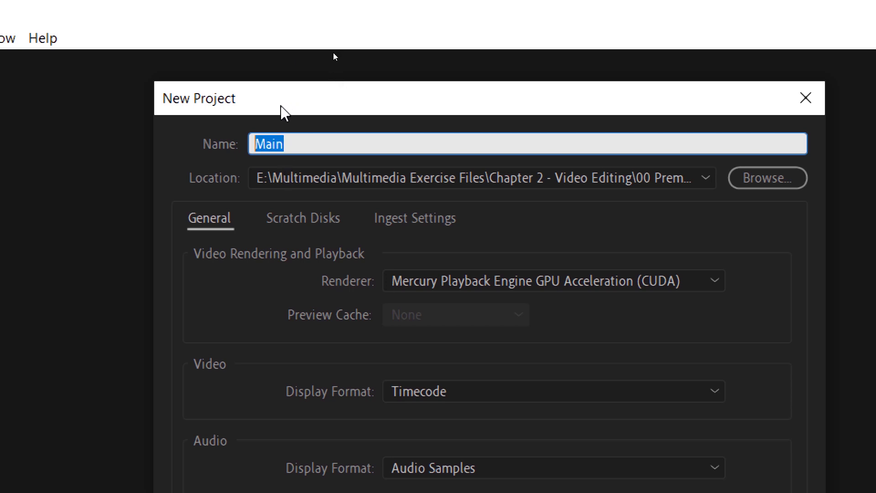
text(Bentong Edi)
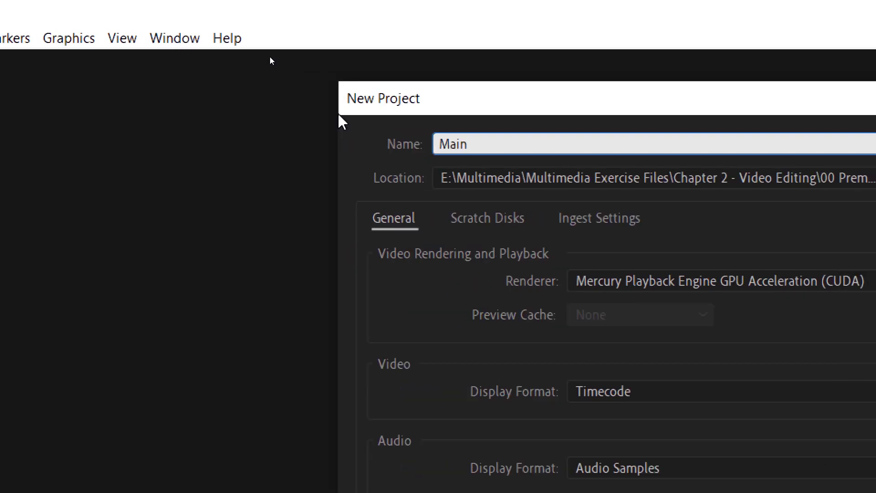
text(Montage)
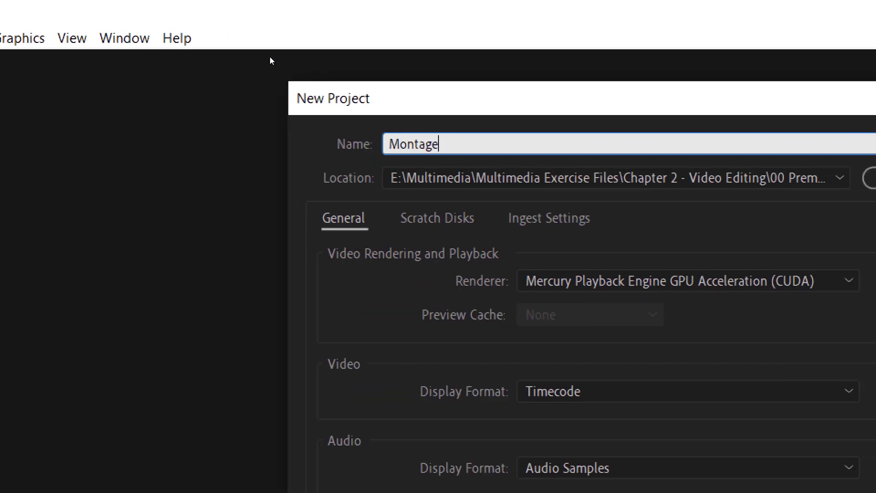
key(ctrl+a)
text(Main)
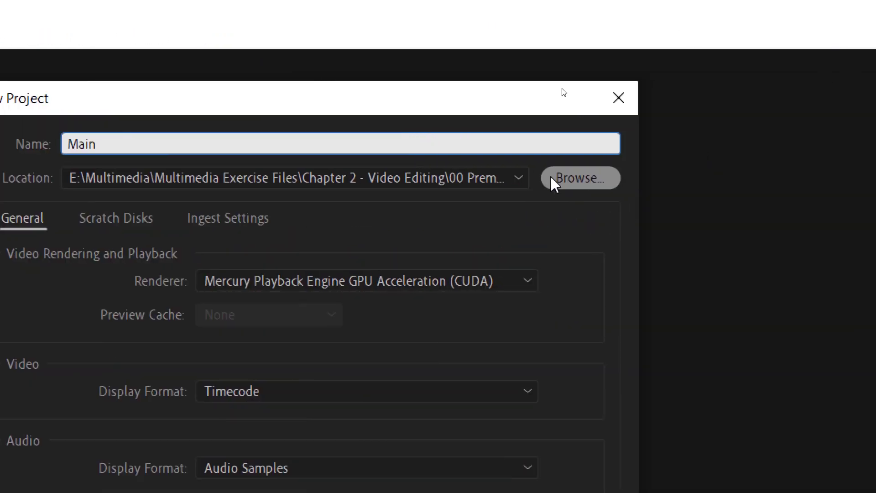
Set the project location to 00 Premiere Pro Projects in Chapter 2 - Video Editing, and create the project, overwriting the existing one
click(875, 180)
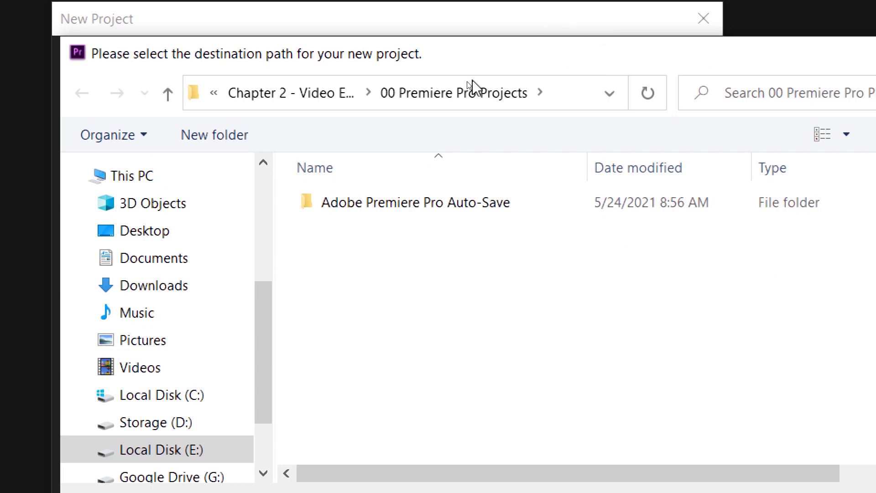
click(325, 91)
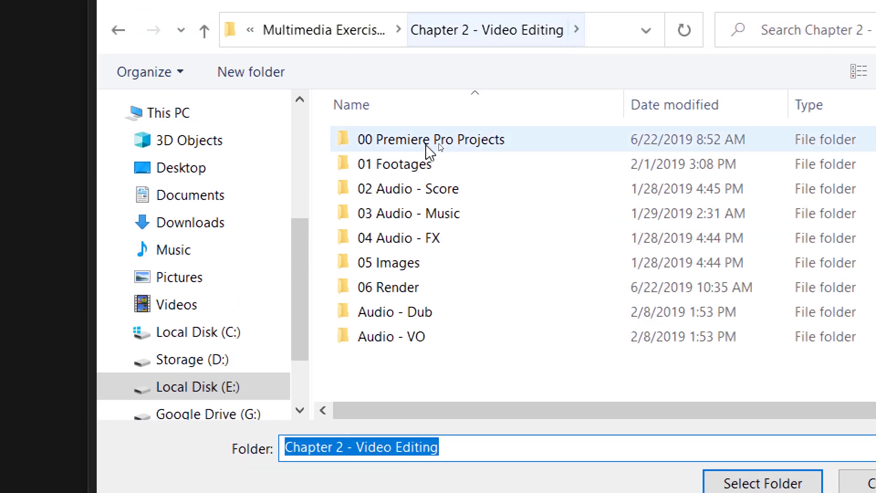
click(425, 155)
double_click(433, 142)
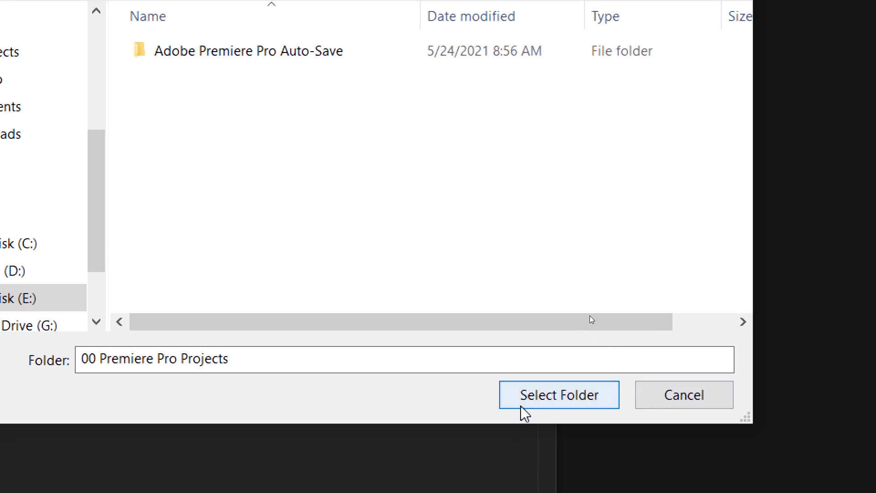
click(871, 371)
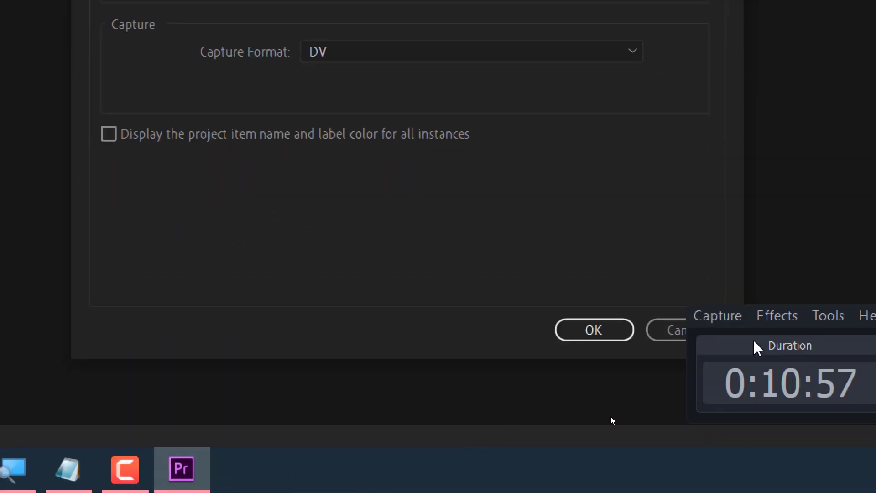
click(603, 334)
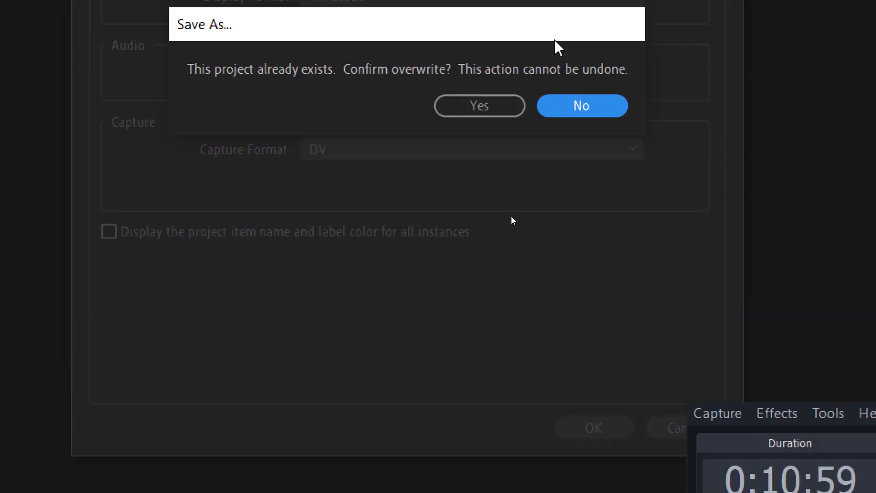
click(485, 104)
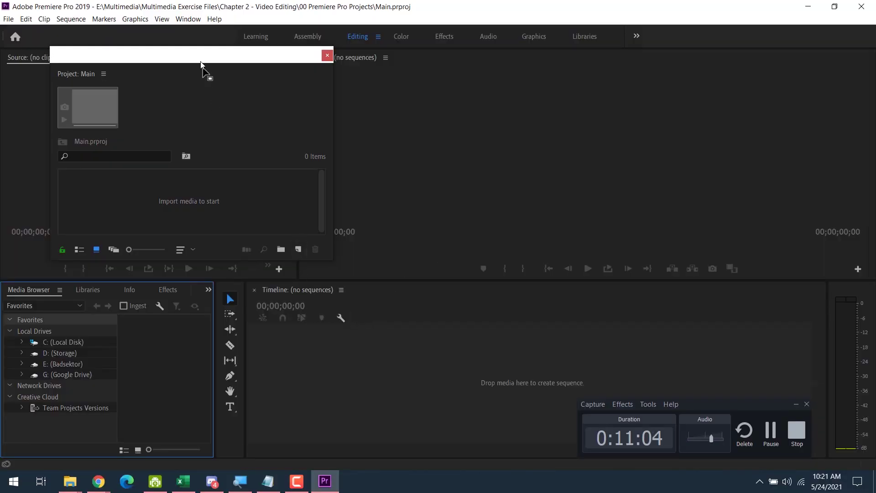
Reset the Editing workspace to its saved layout so the floating Project panel is docked again
drag(198, 59, 319, 181)
click(796, 403)
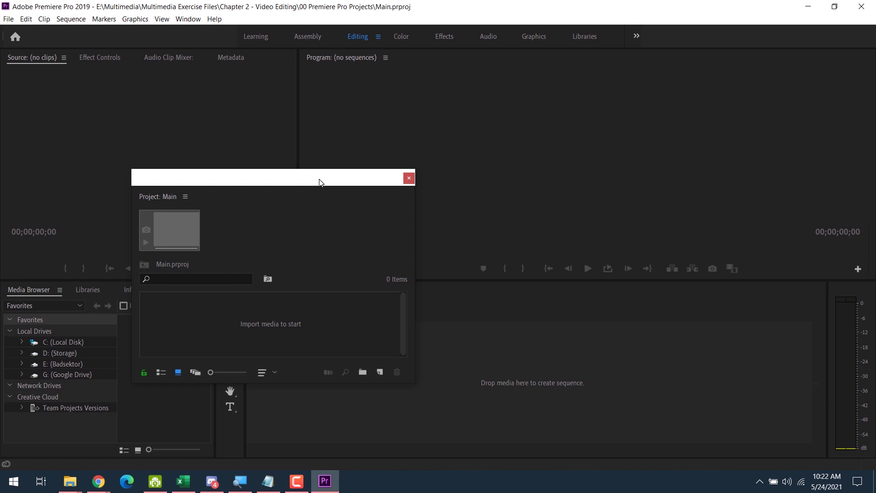
click(188, 19)
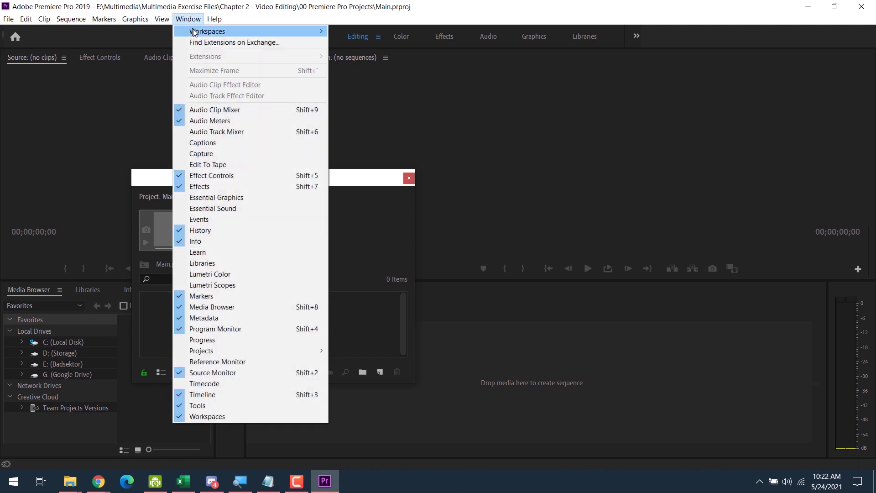
mouse_move(194, 31)
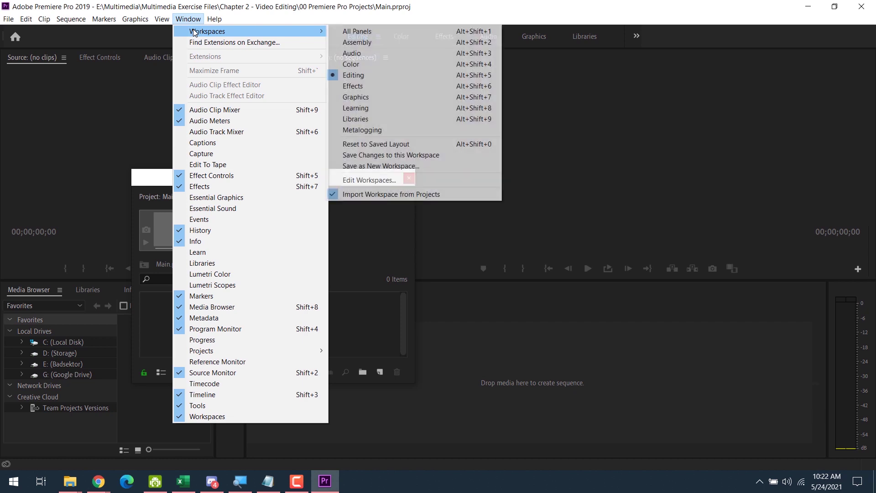
click(377, 144)
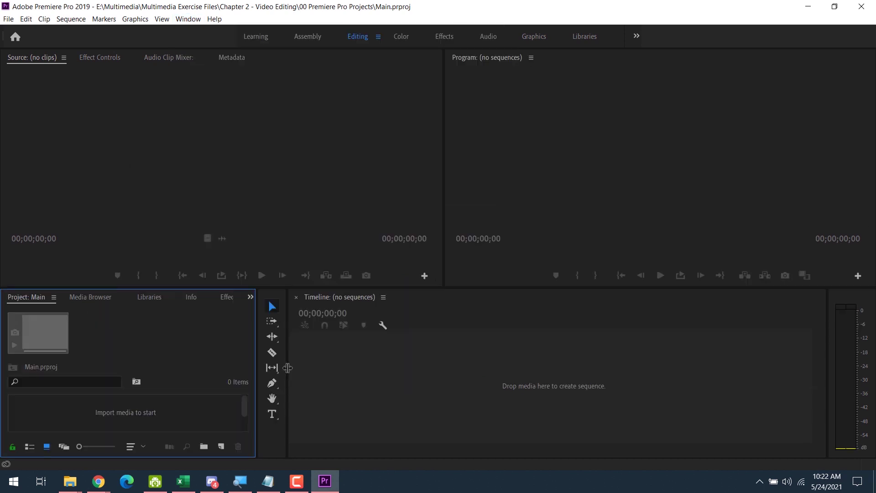
Widen the Project panel, make the lower row slightly taller, and narrow the Source monitor in favour of the Program monitor
drag(285, 368, 314, 372)
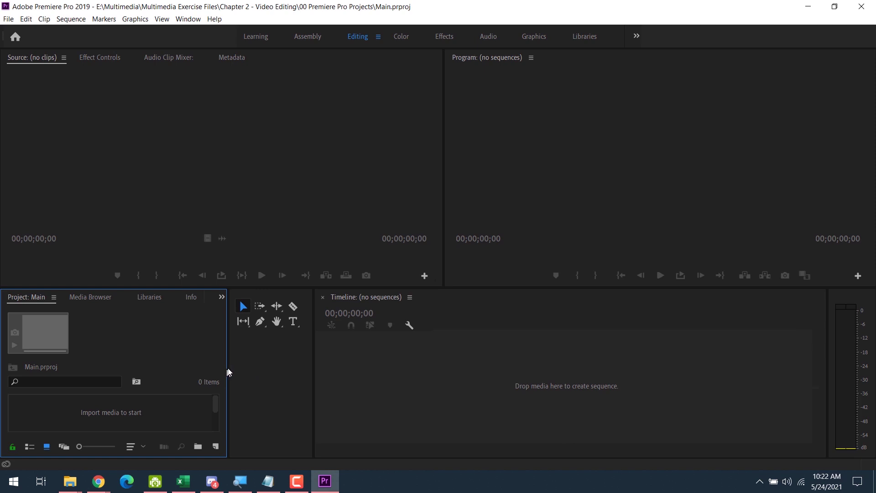
drag(228, 368, 292, 368)
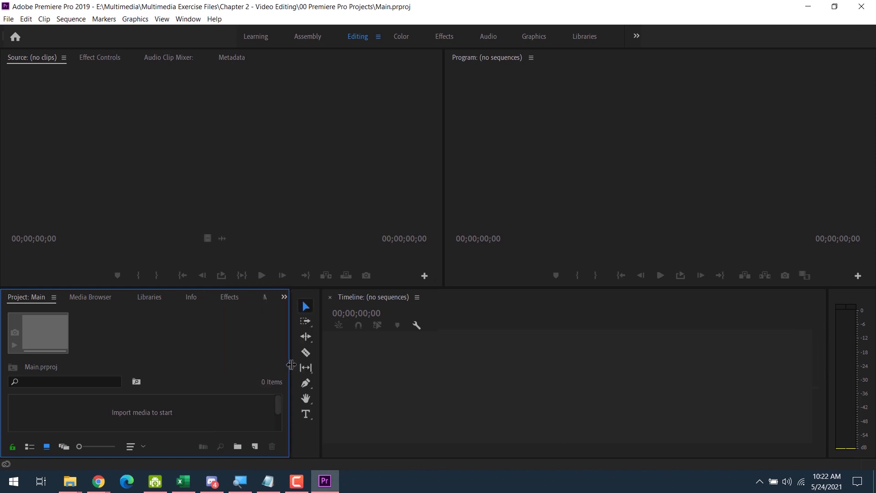
mouse_move(268, 287)
mouse_down()
mouse_move(274, 180)
mouse_move(264, 282)
mouse_up()
drag(443, 152, 375, 151)
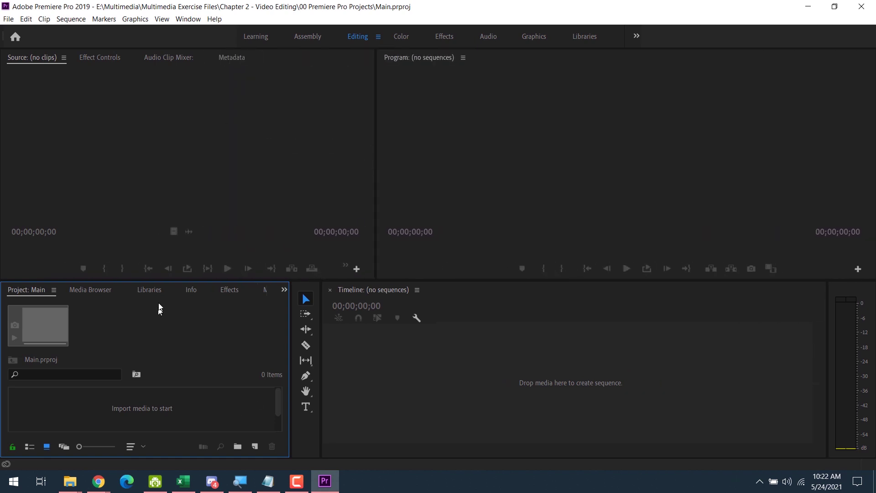
Examine the four main panels of the Editing workspace in turn: Source, Program, Timeline and Project
click(240, 177)
click(484, 183)
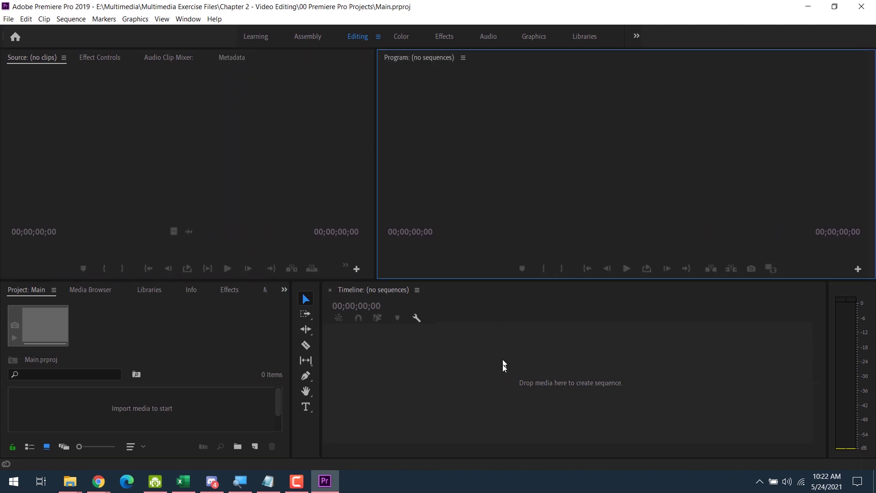
click(502, 362)
click(229, 335)
click(310, 170)
click(424, 173)
click(480, 337)
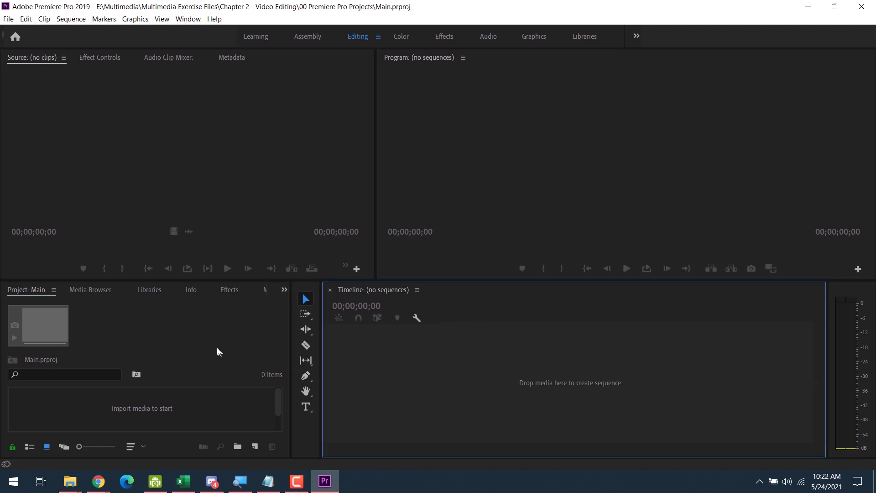
click(218, 349)
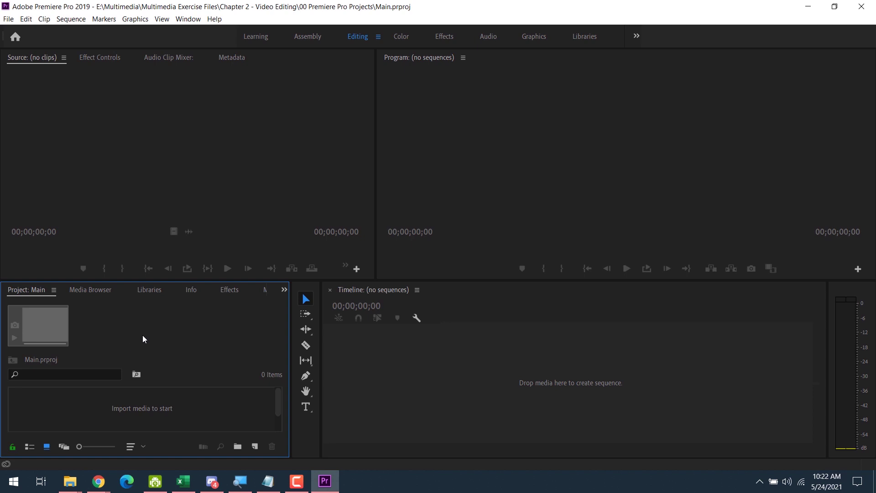
click(168, 181)
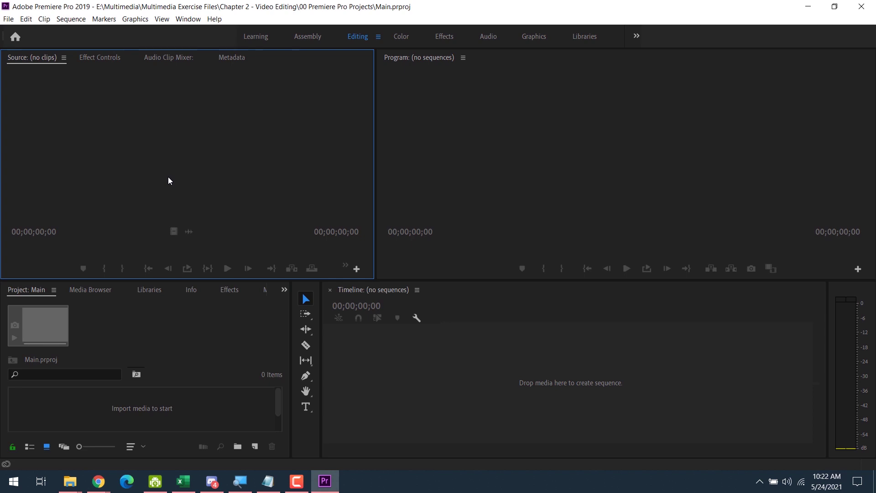
click(409, 384)
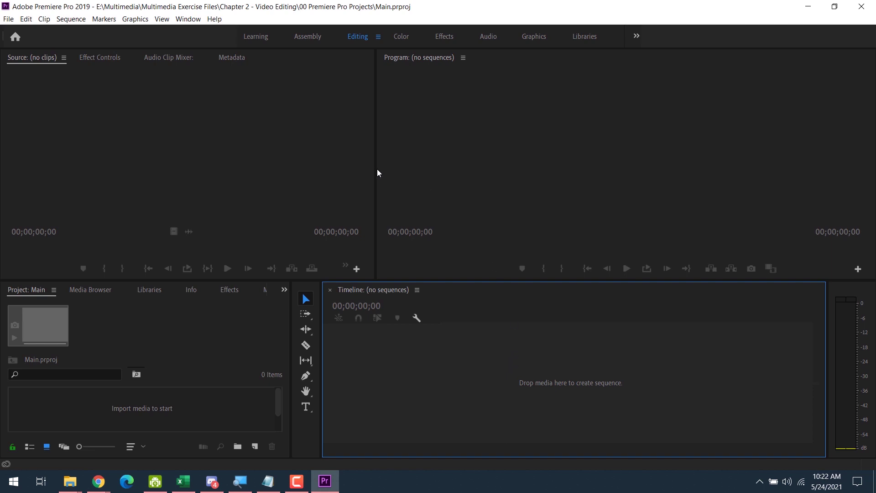
Narrow the Source monitor further to give the Program monitor more room, and make the Program monitor active
drag(377, 168, 314, 170)
click(569, 129)
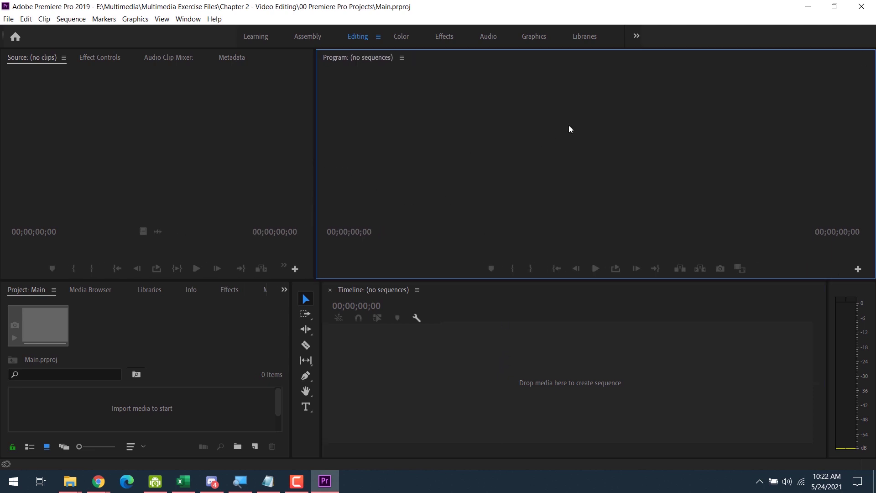
Go through the workflow between the panels, from Project to Source, Timeline and Program
click(204, 336)
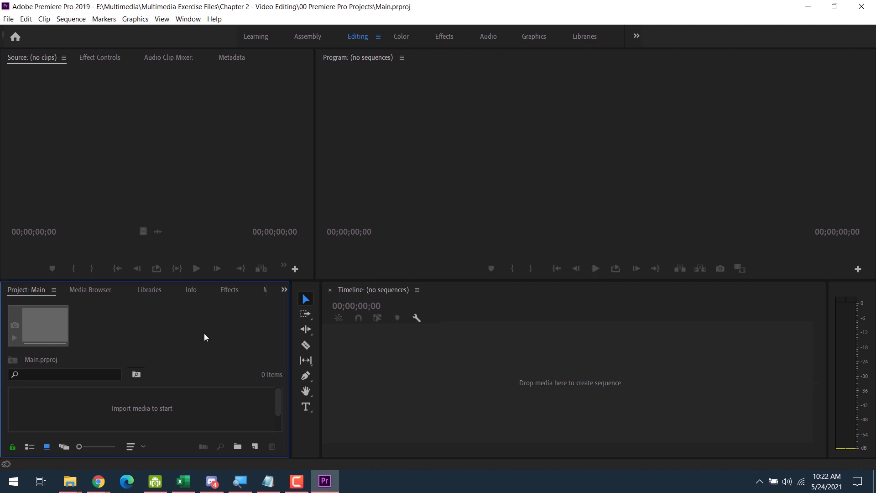
click(209, 183)
click(502, 387)
click(365, 252)
click(159, 330)
click(293, 236)
click(402, 398)
click(442, 176)
click(223, 180)
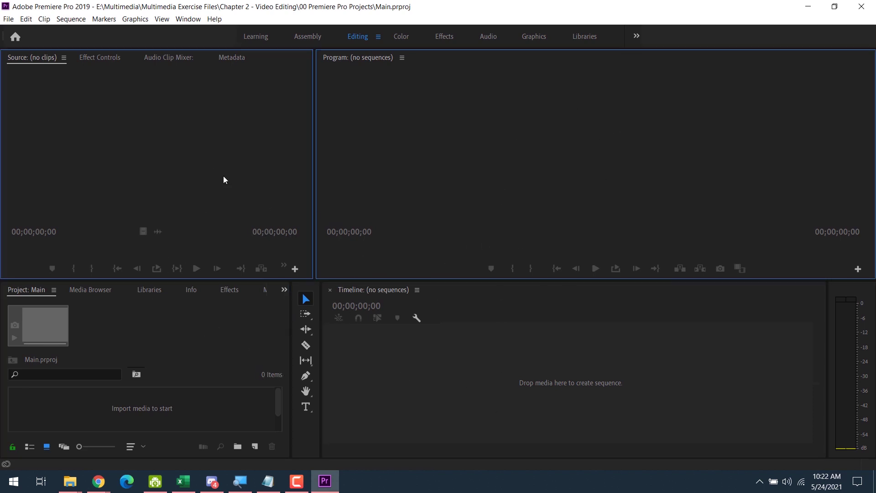
Import the whole selection folder from 01 Footages in Chapter 2 - Video Editing into the project
click(207, 333)
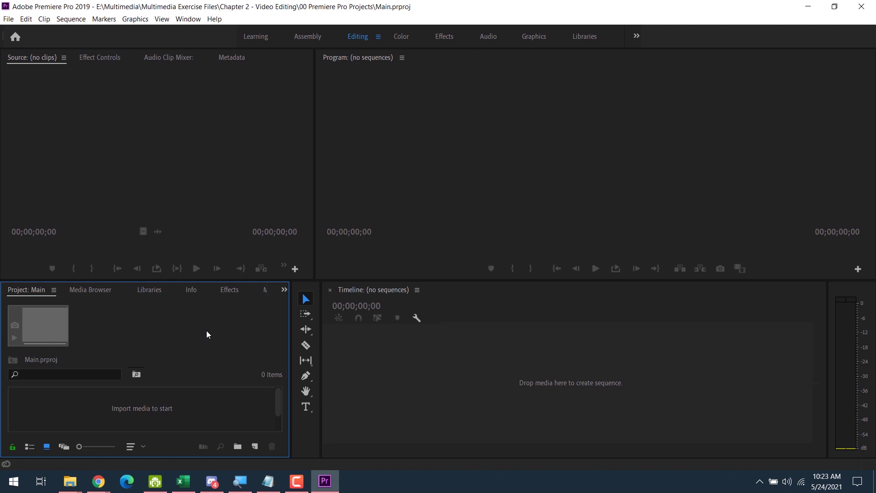
double_click(136, 414)
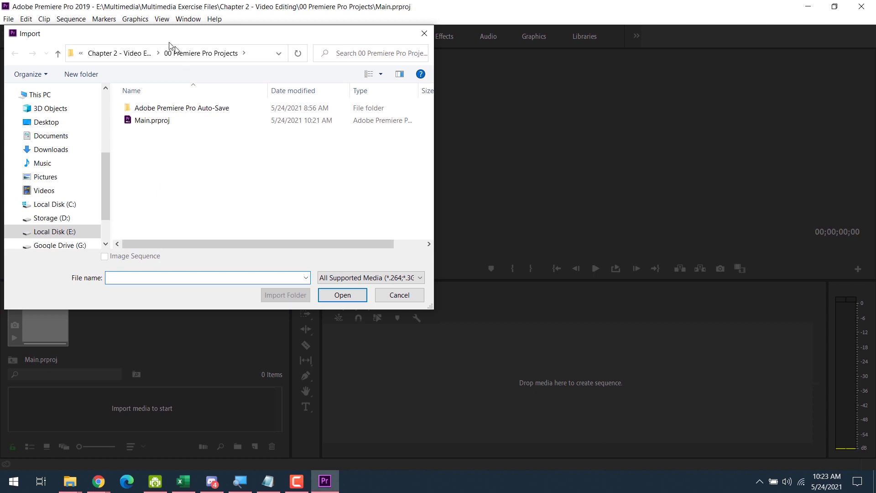
click(126, 53)
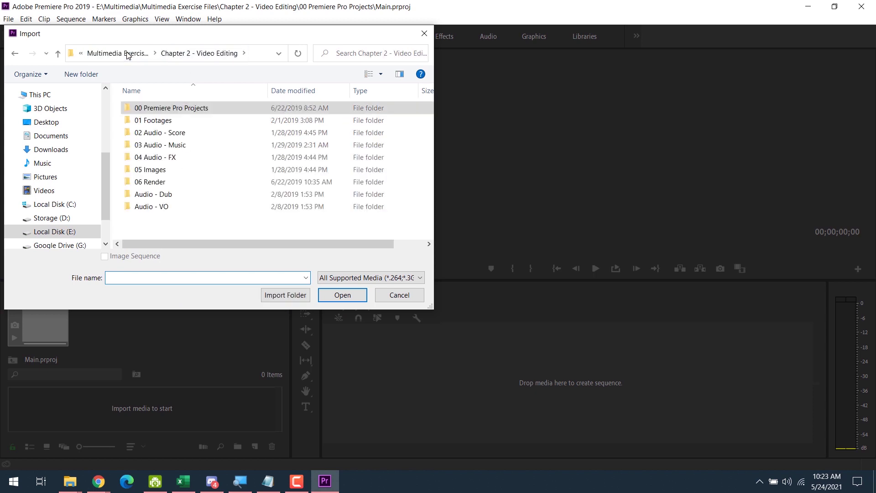
double_click(157, 121)
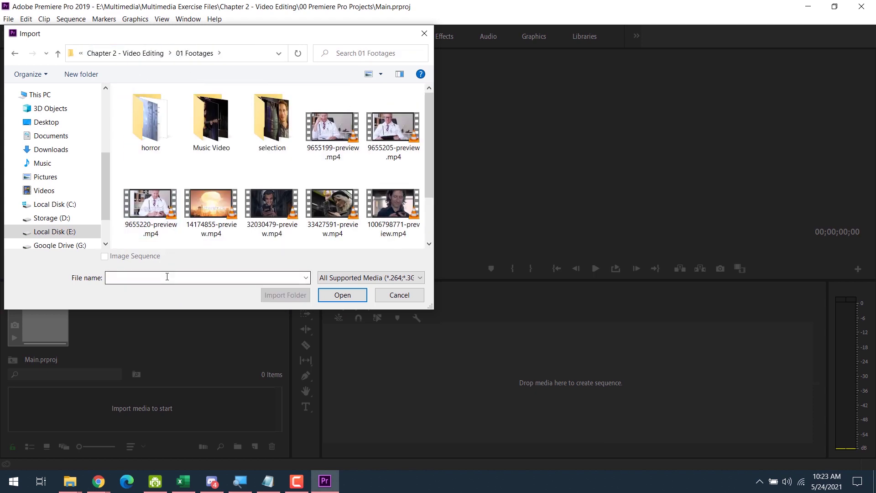
double_click(272, 119)
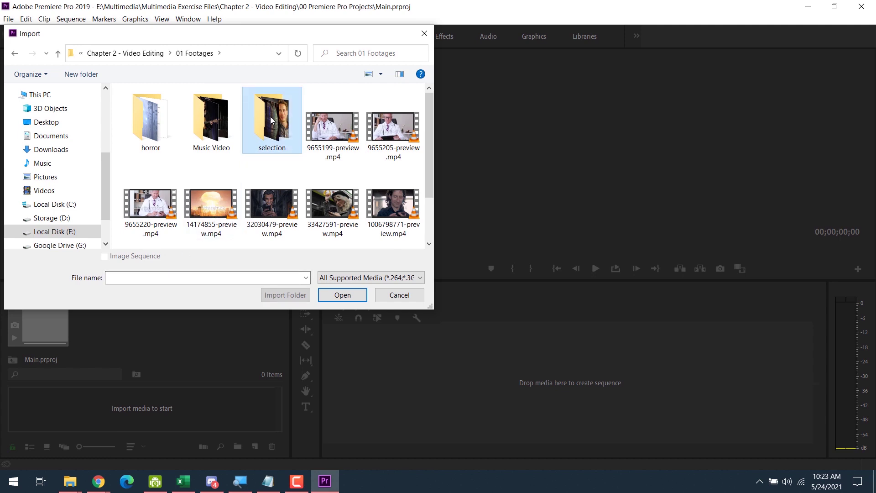
key(BackSpace)
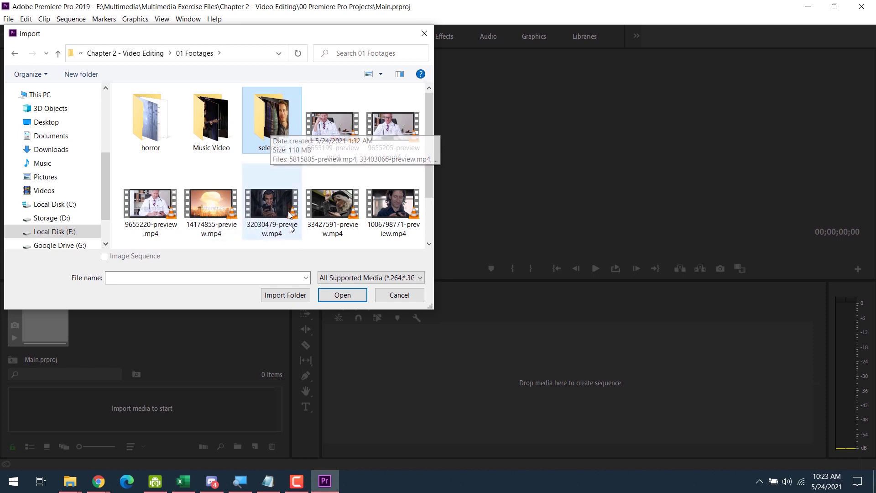
click(294, 296)
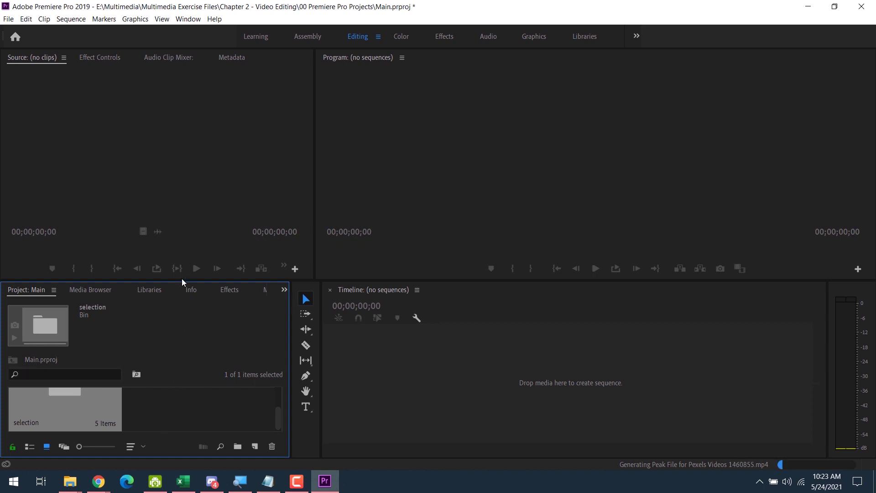
Open the imported selection bin, look through its clips, and enlarge the panel in height and width
drag(184, 280, 184, 233)
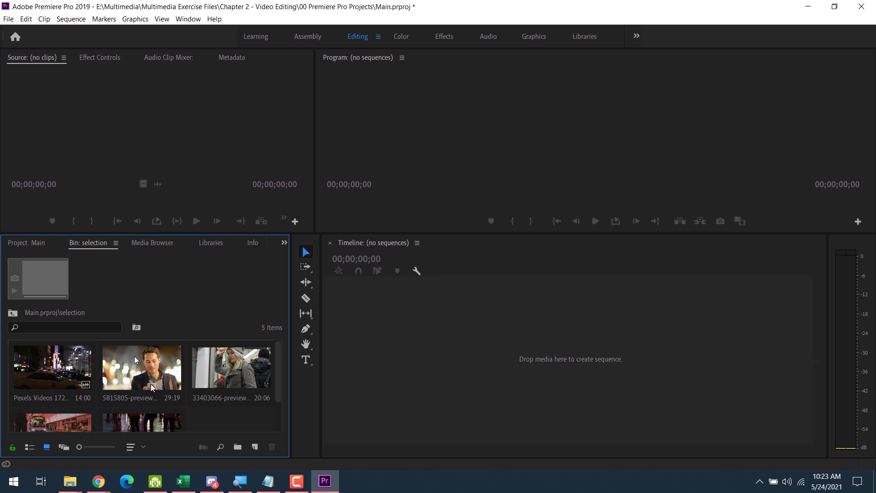
scroll(137, 366, down, 2)
scroll(151, 383, up, 2)
scroll(155, 386, down, 1)
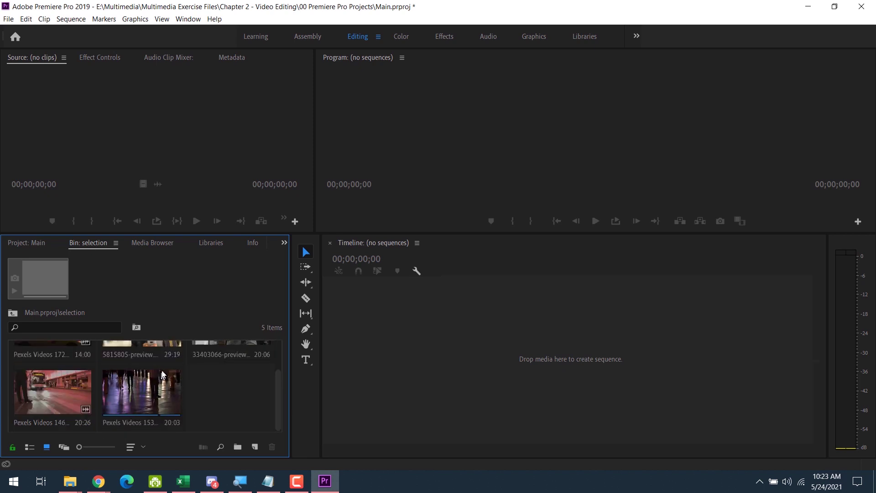
scroll(165, 379, up, 1)
scroll(179, 379, down, 1)
scroll(179, 381, up, 1)
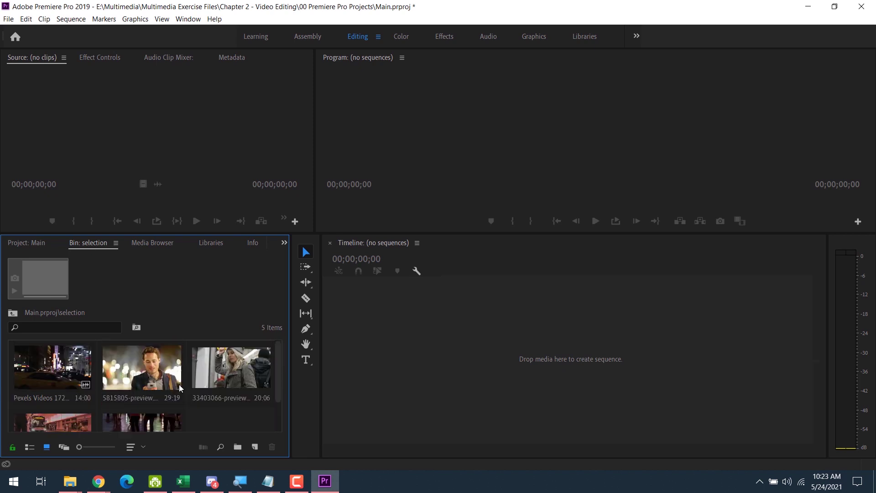
scroll(179, 384, down, 1)
scroll(179, 385, up, 1)
mouse_move(174, 234)
mouse_down()
mouse_move(168, 135)
mouse_move(171, 237)
mouse_up()
drag(290, 283, 337, 299)
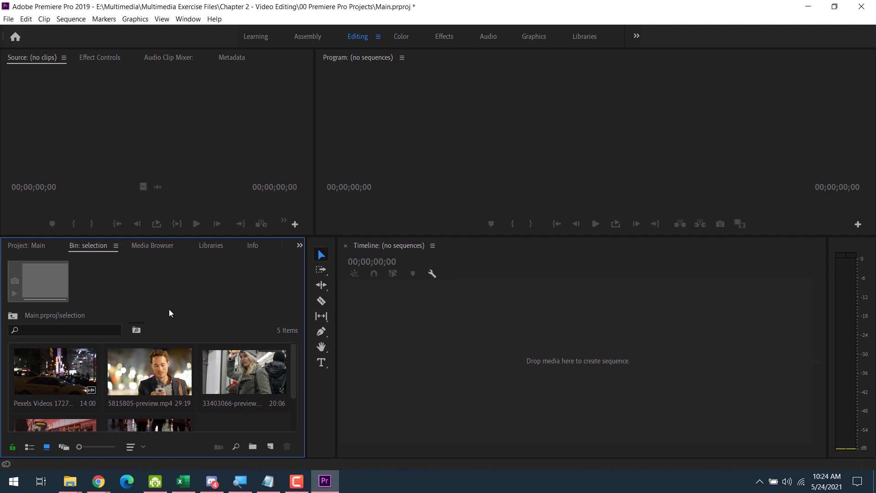
Demonstrate maximizing and restoring individual panels with the selection bin, Source monitor, Timeline and Program monitor
key(grave)
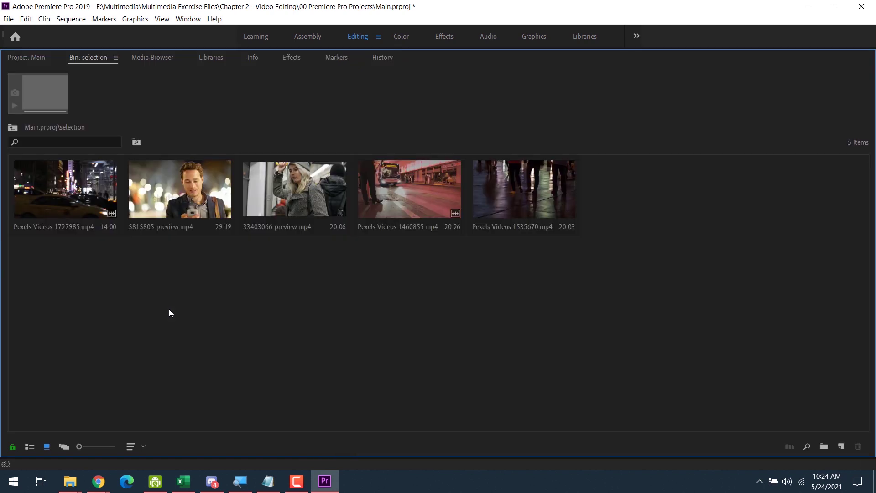
key(grave)
key(grave)
key(grave)
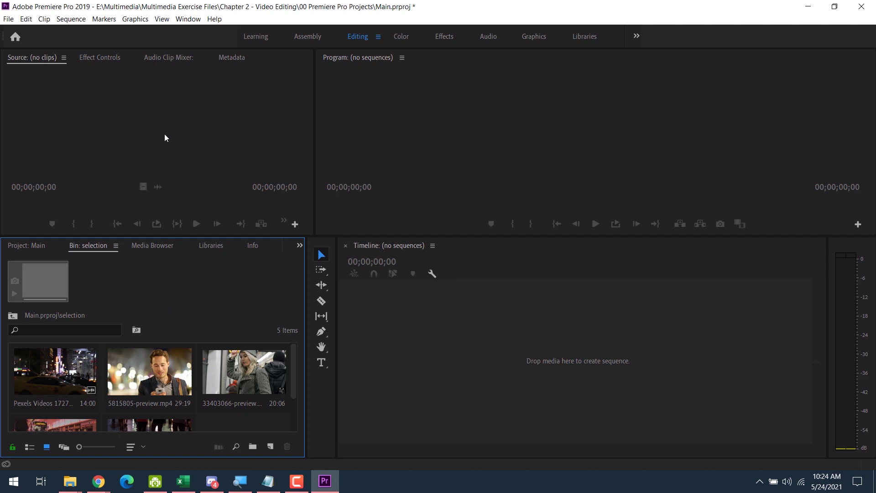
key(grave)
key(grave)
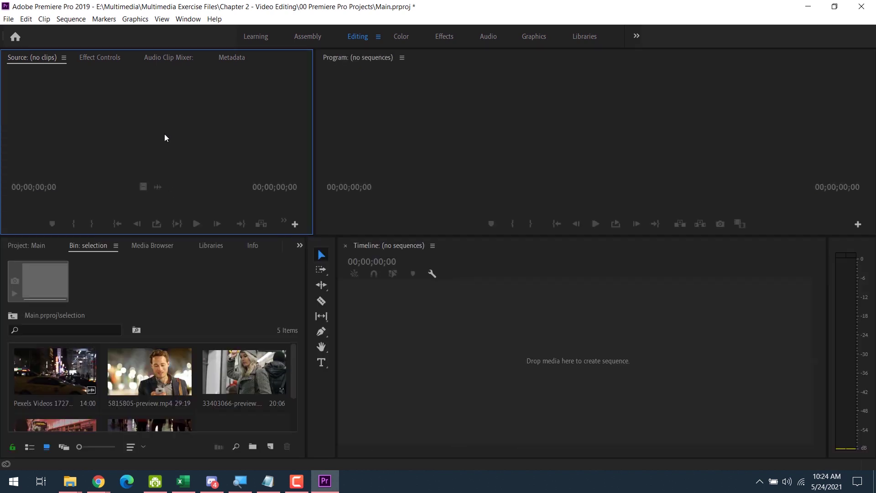
key(grave)
key(grave)
key(grave)
key(grave)
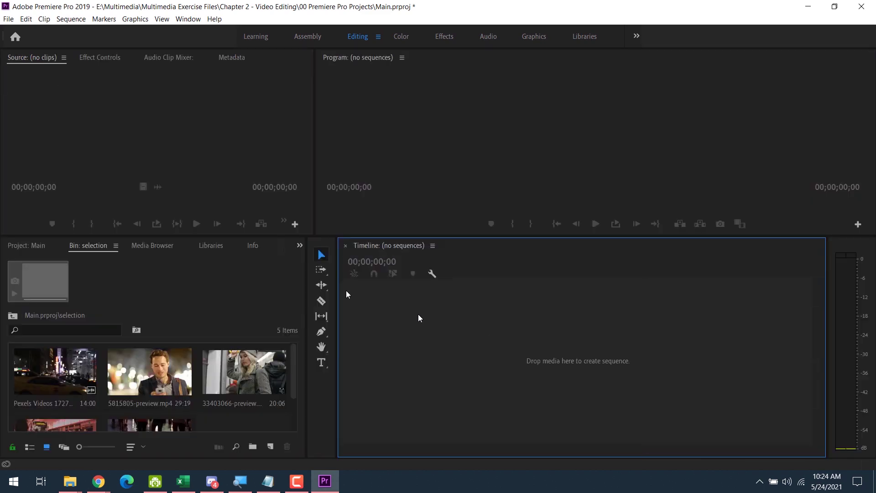
key(grave)
key(grave)
key(grave)
key(grave)
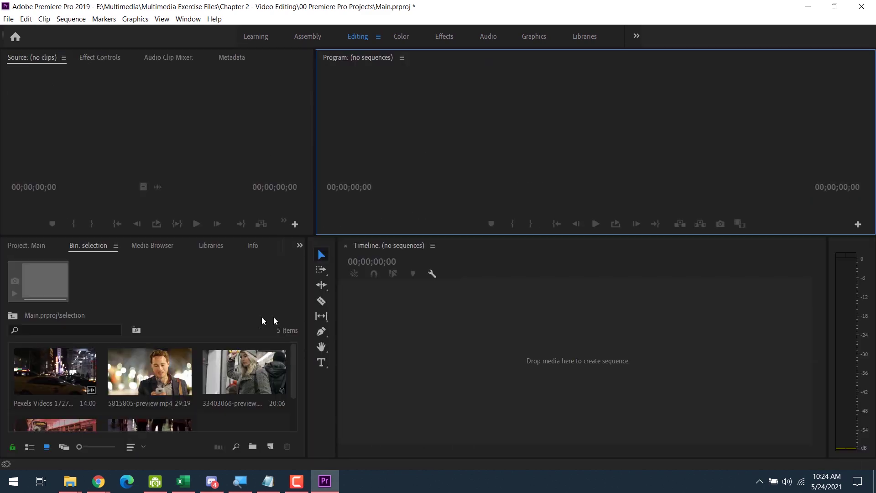
key(grave)
key(grave)
key(grave)
key(grave)
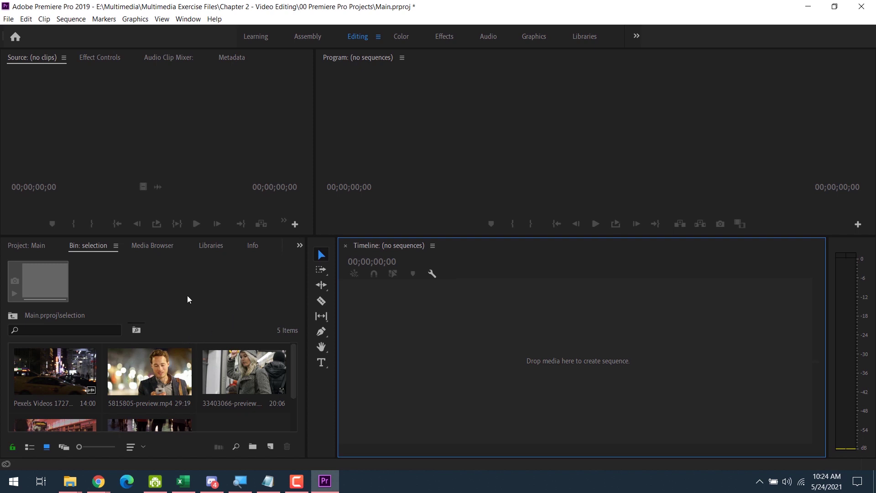
Maximize the selection bin, select all five clips together, and go through them one by one
key(grave)
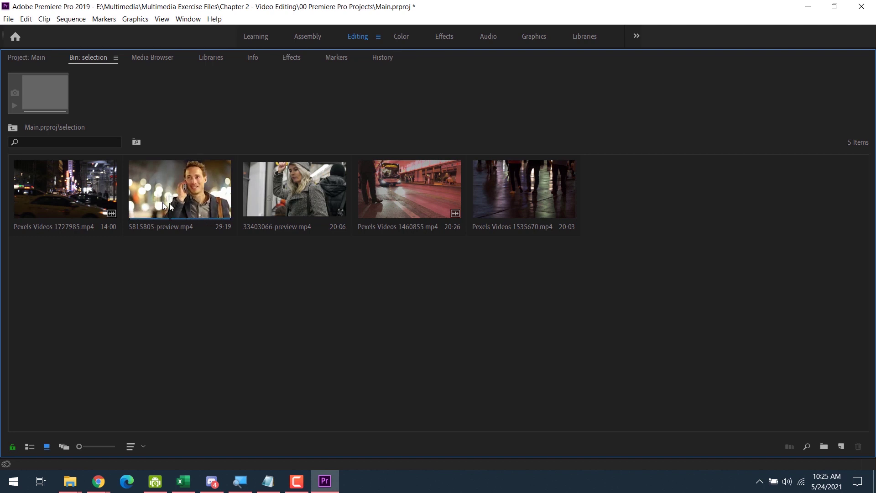
drag(698, 317, 15, 177)
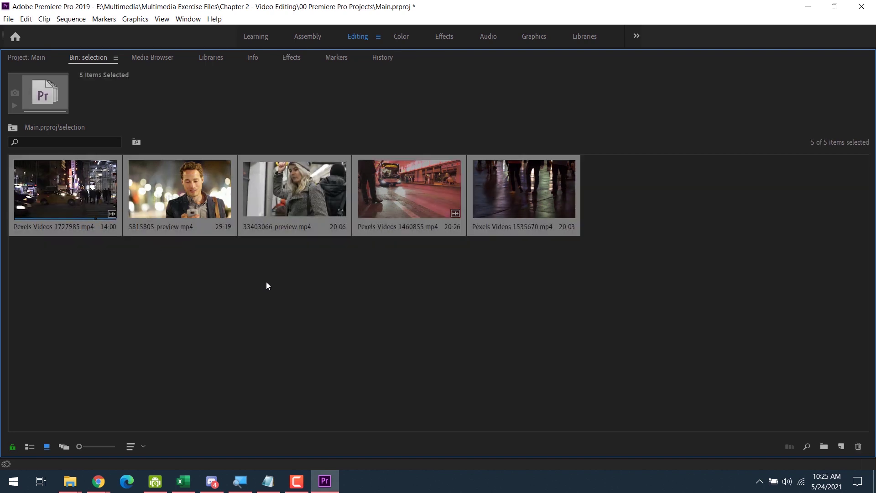
click(265, 282)
click(69, 199)
click(171, 197)
click(286, 187)
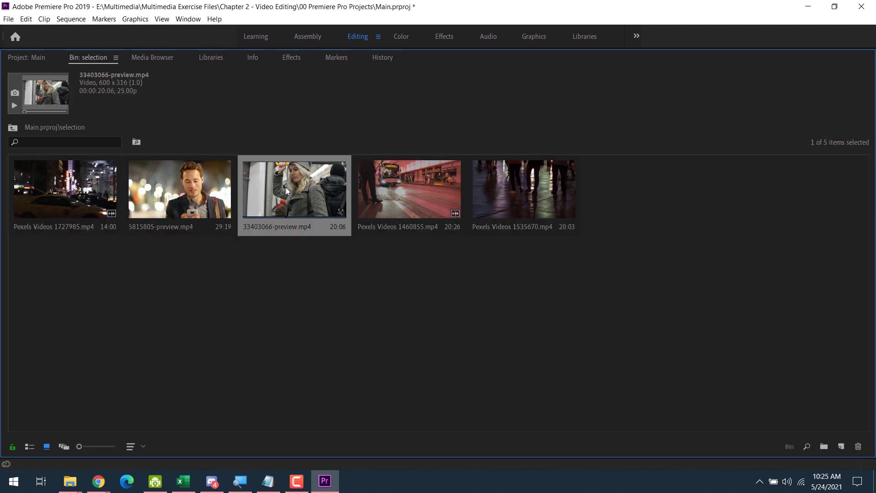
click(410, 188)
click(505, 188)
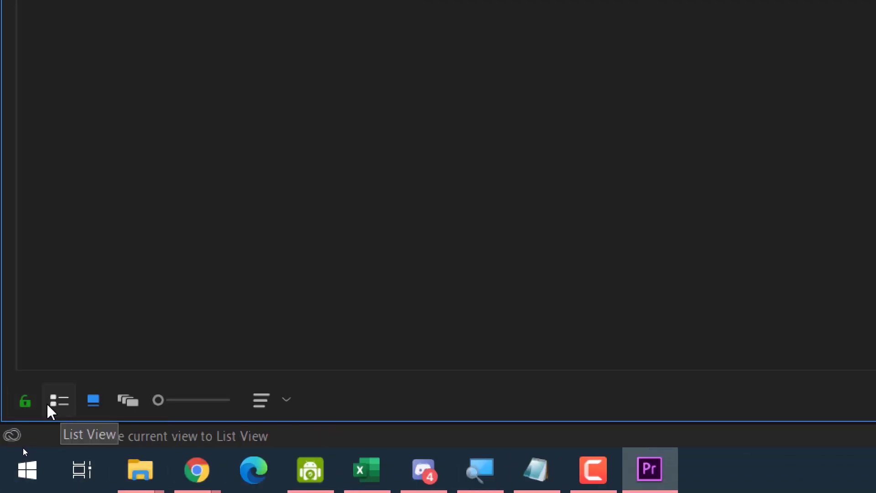
Show the bin as a list and demonstrate sorting the clips by Name in ascending and descending order
click(63, 396)
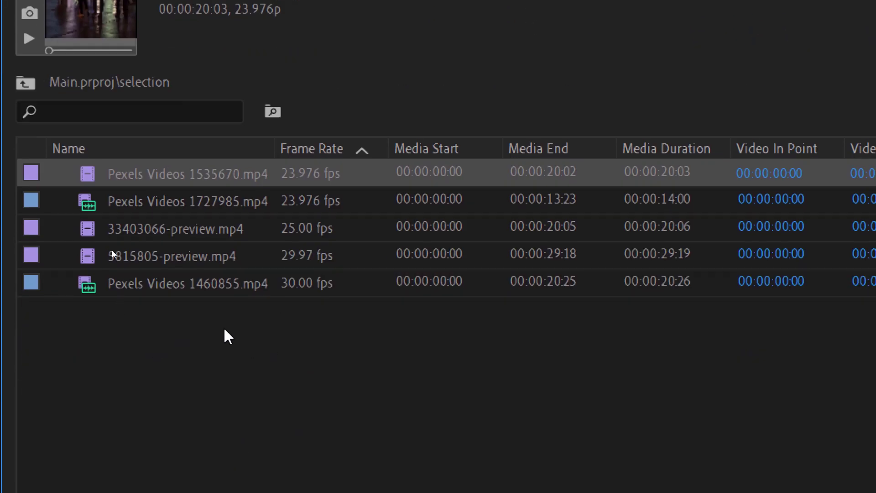
click(99, 147)
click(106, 147)
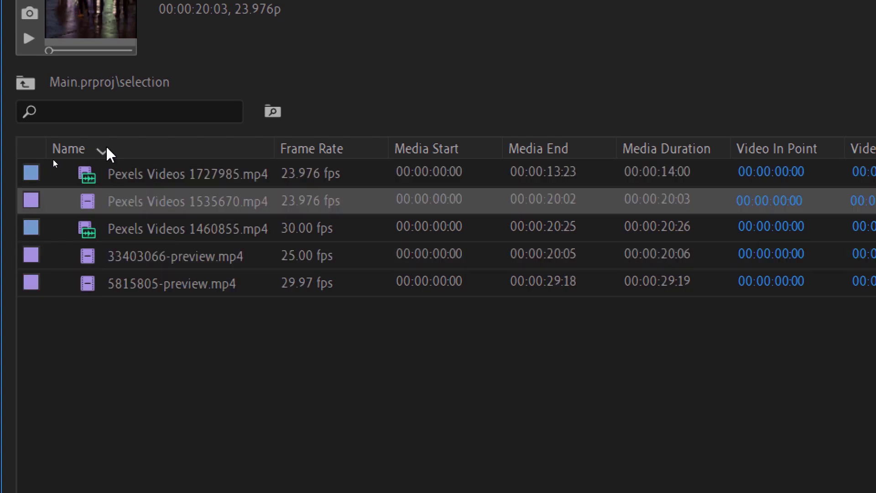
click(106, 147)
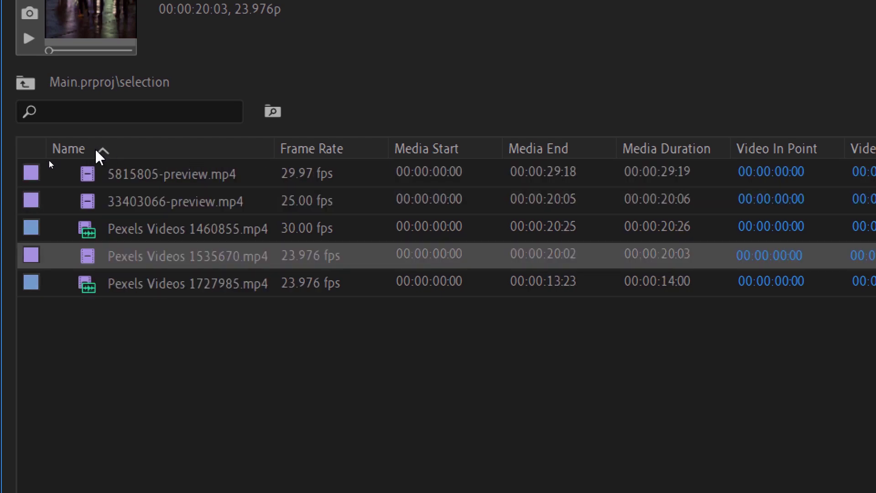
click(98, 147)
click(98, 147)
click(97, 147)
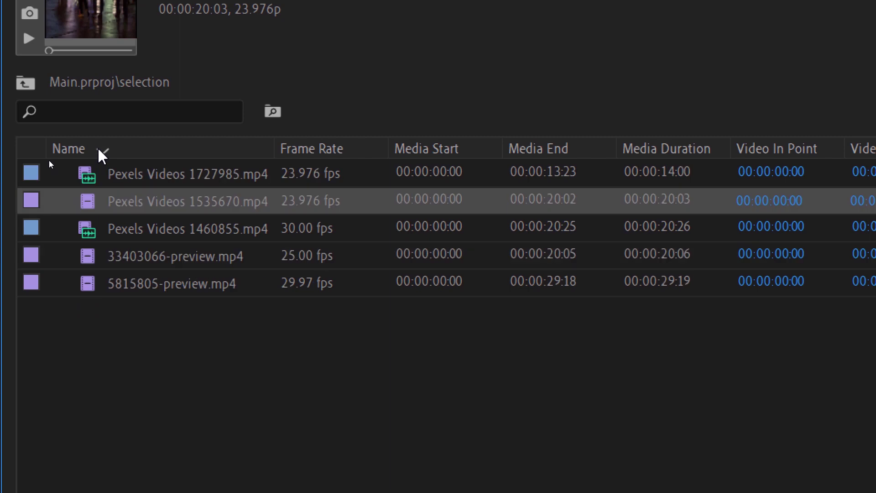
click(98, 147)
click(98, 147)
Try to move 33403066-preview.mp4 manually to a higher place in the list
click(185, 256)
drag(192, 243, 181, 191)
drag(177, 261, 180, 160)
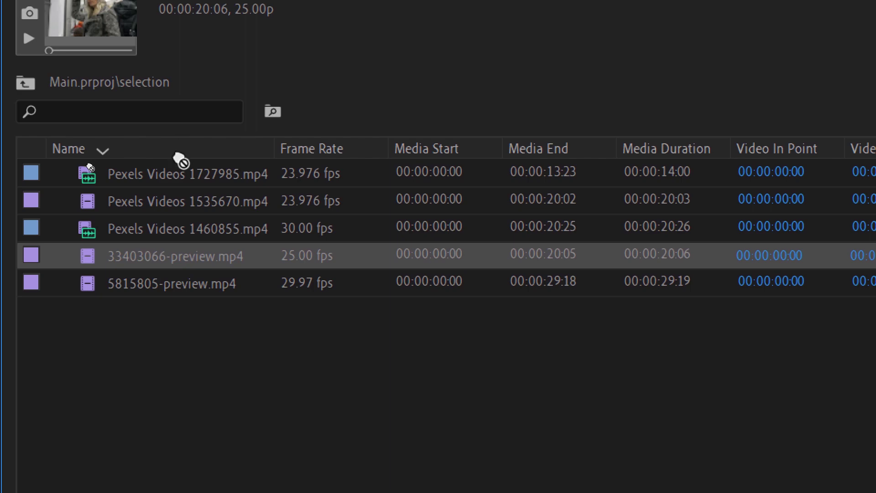
Demonstrate sorting the list by its other columns, from Audio Info back to Frame Rate, ending with Name in descending order
scroll(824, 176, right, 5)
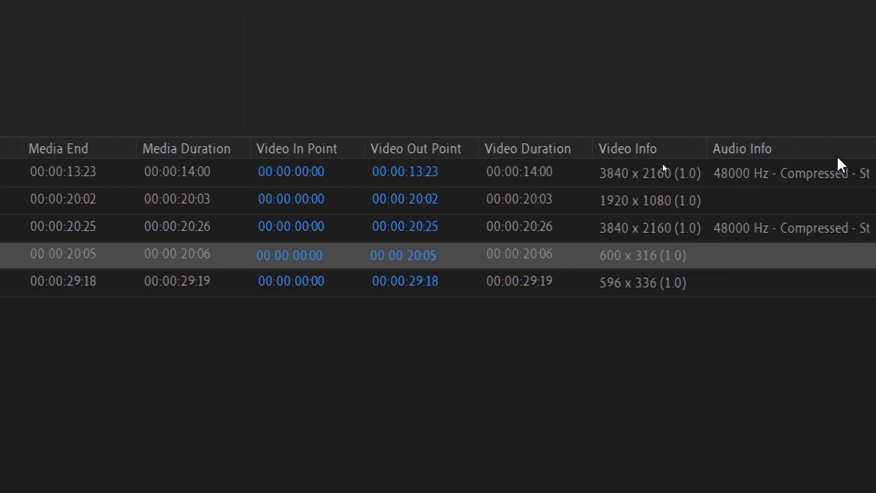
click(779, 151)
click(650, 149)
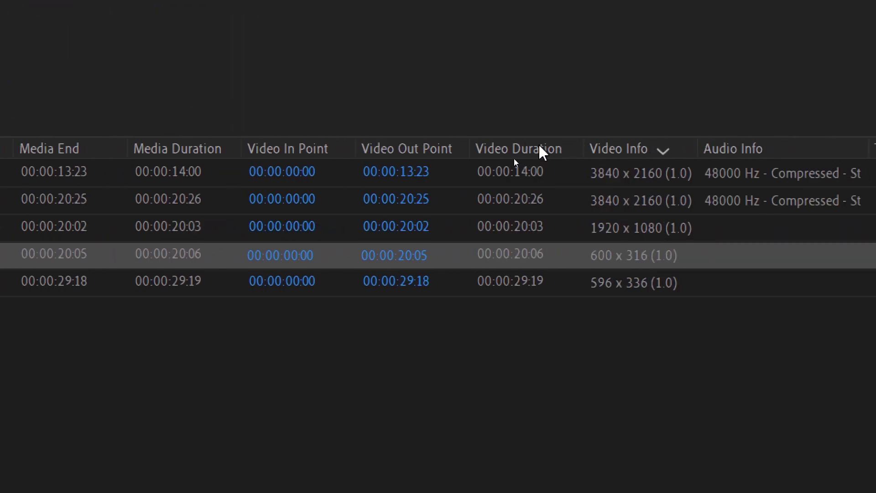
click(540, 149)
click(391, 149)
click(283, 149)
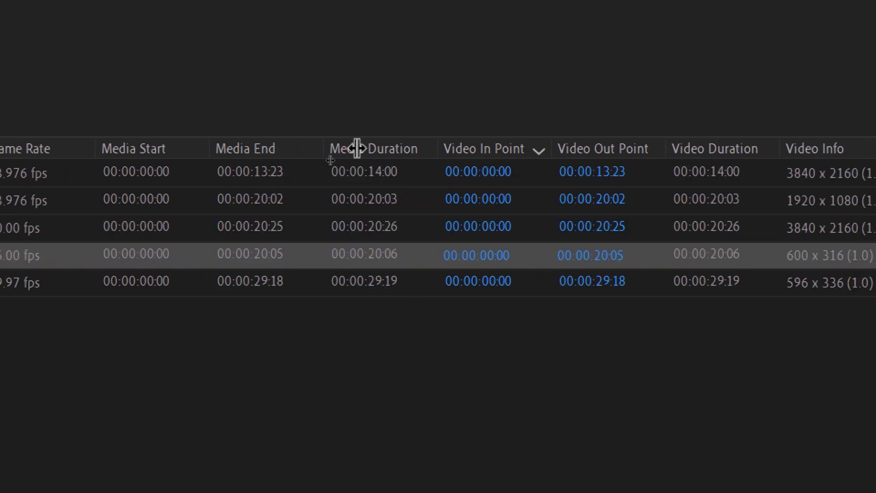
click(356, 149)
click(268, 149)
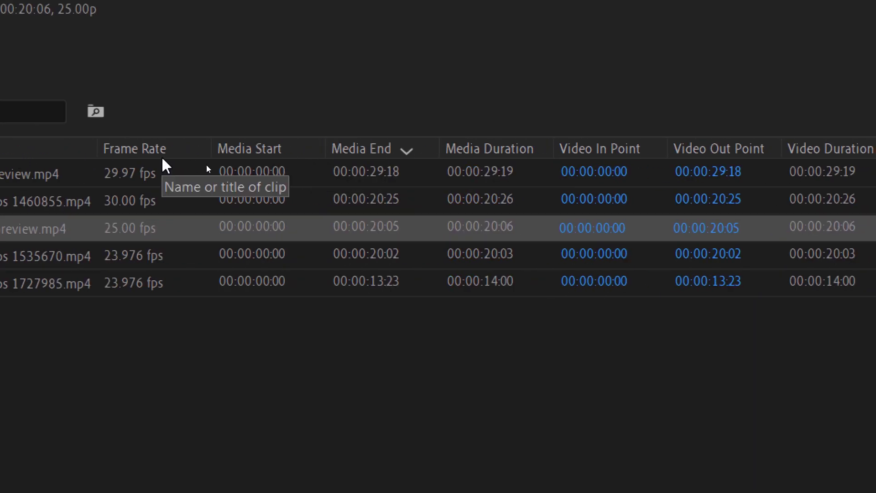
click(242, 148)
click(161, 149)
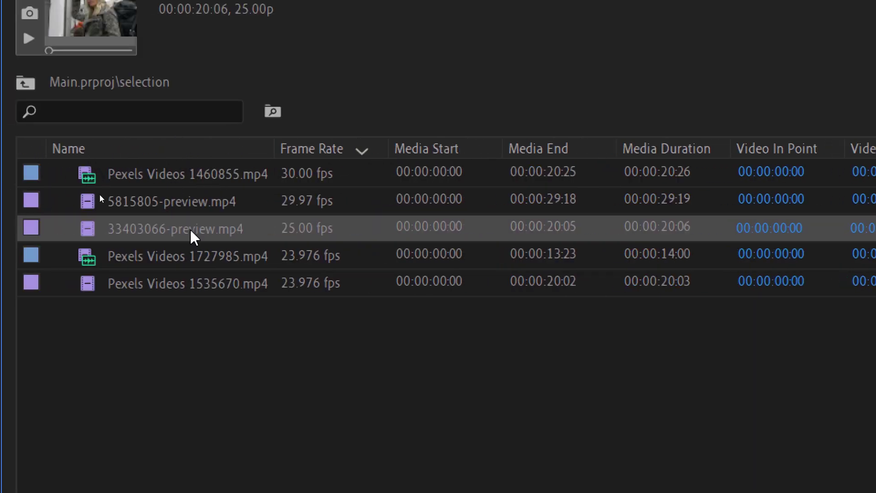
click(169, 150)
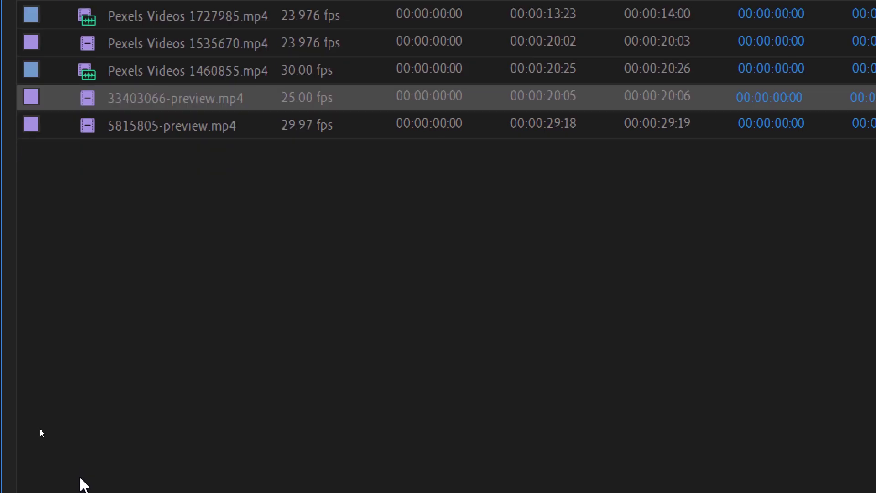
Return the bin to icon view and check the Sort Footage item in the Notepad notes
click(94, 403)
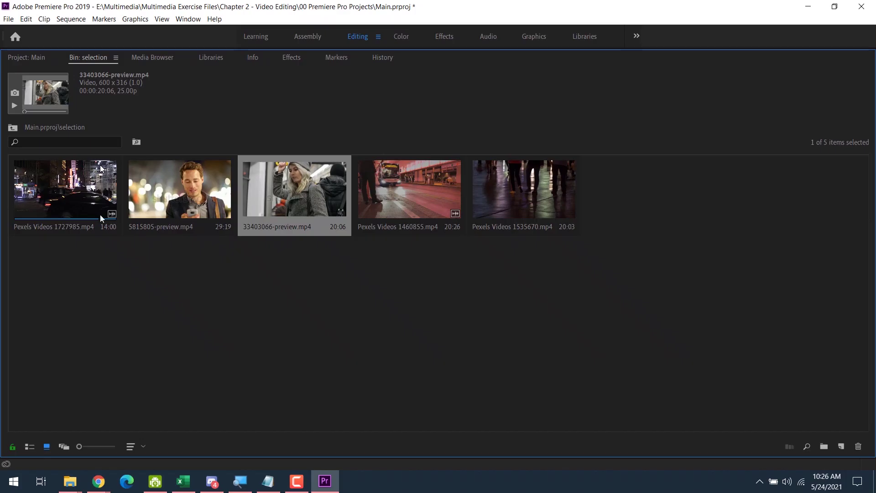
click(269, 484)
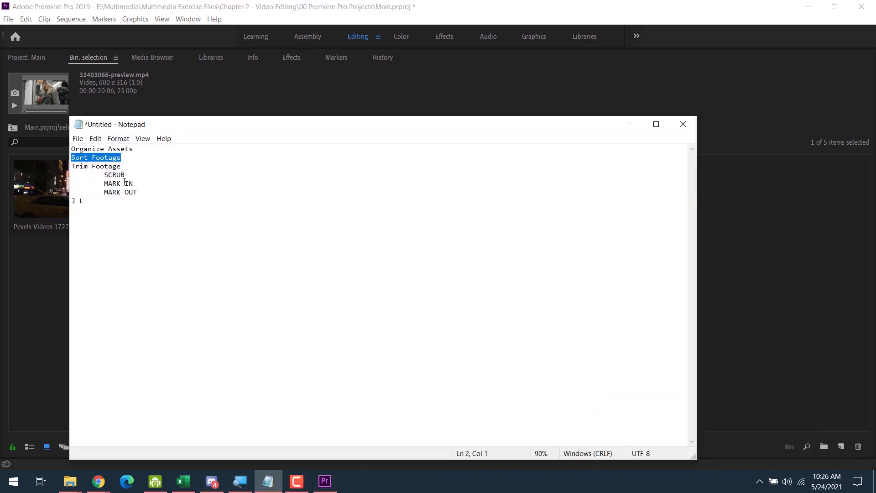
click(26, 290)
Review the clip thumbnails, selecting all five and then Pexels Videos 1727985, 1460855 and 1535670 individually
drag(592, 327, 7, 197)
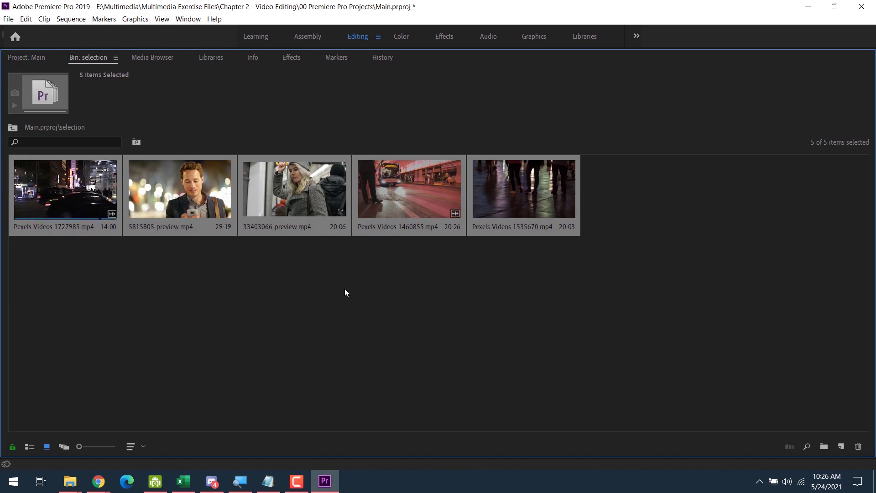
click(461, 308)
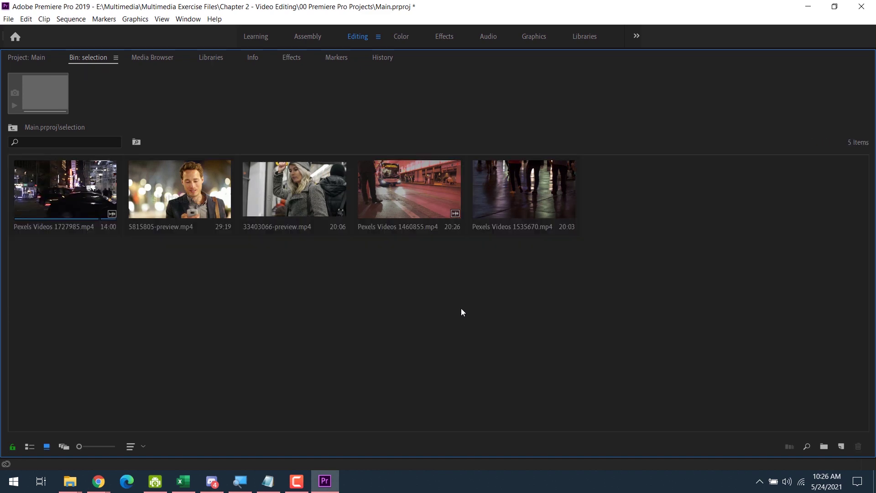
click(72, 197)
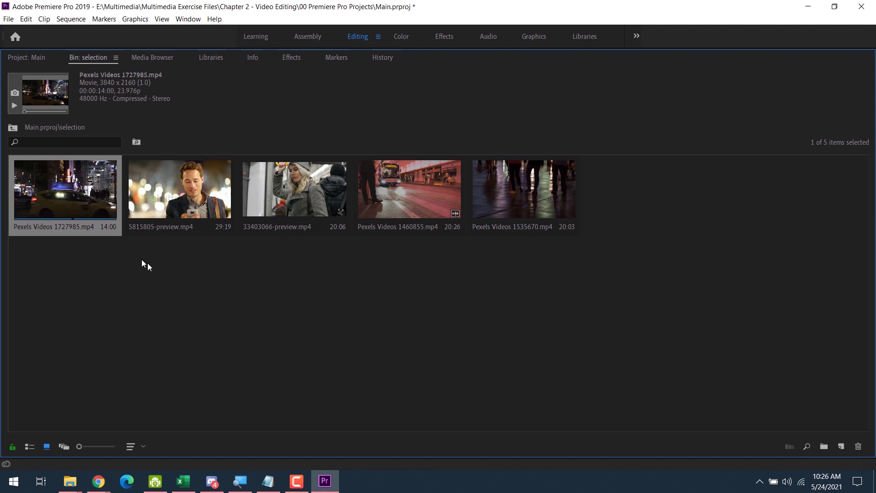
click(142, 260)
click(83, 211)
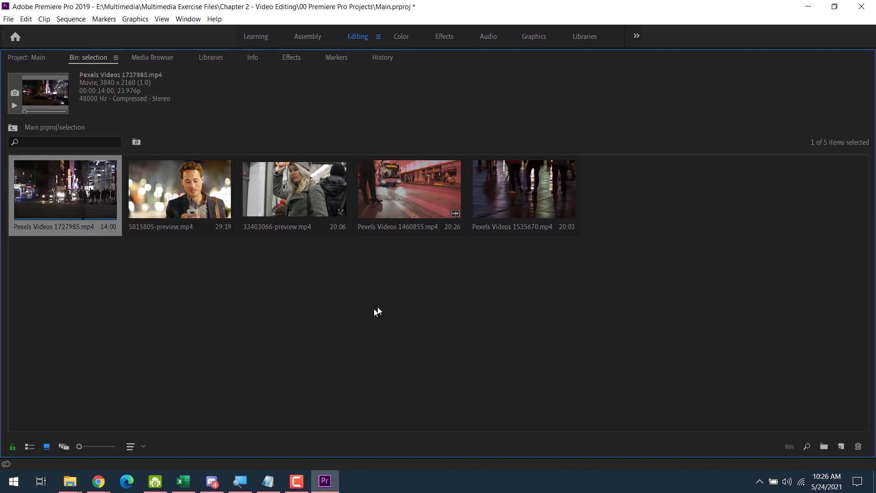
click(398, 214)
click(530, 213)
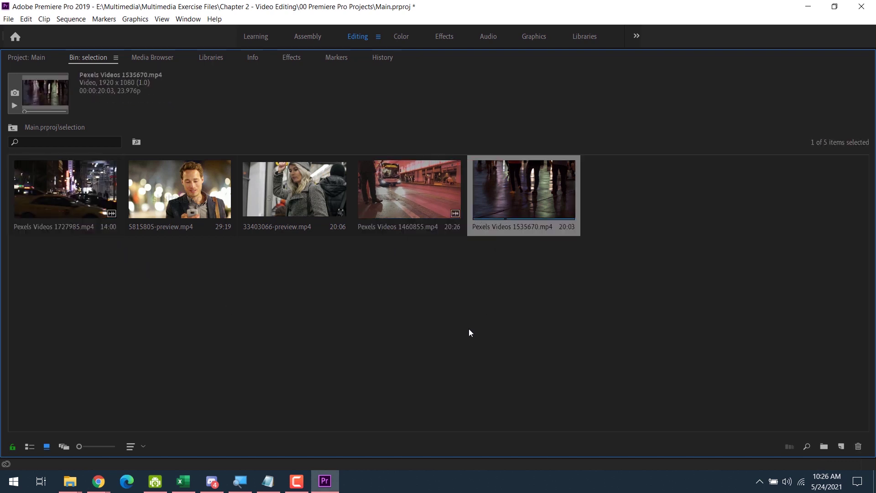
Reorder the clips as Pexels Videos 1727985, 1535670, 1460855, then 33403066-preview and 5815805-preview
drag(525, 190, 125, 191)
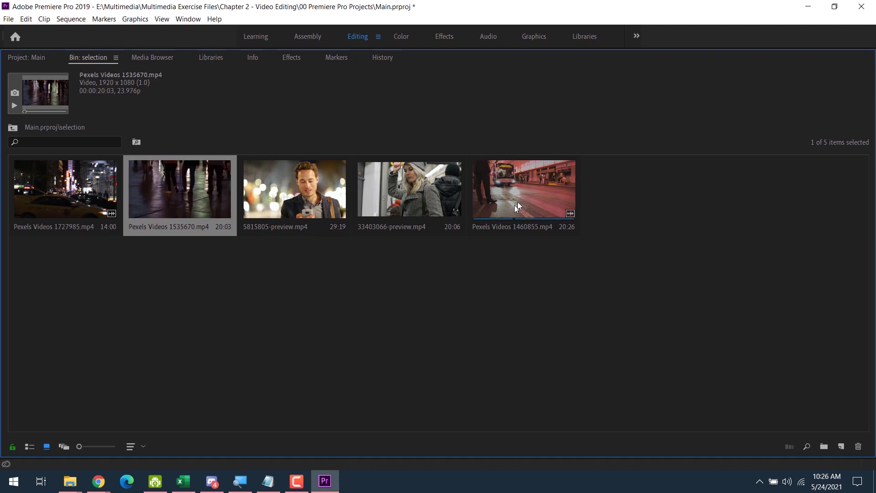
drag(538, 192, 275, 192)
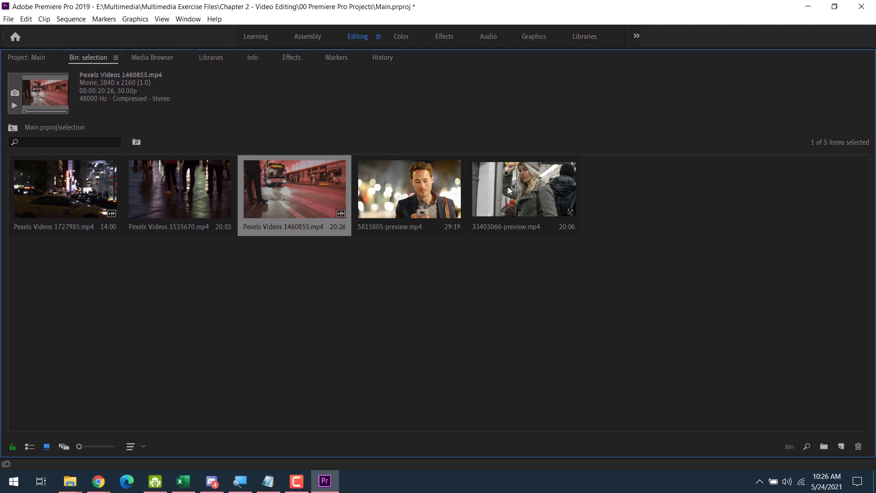
drag(510, 192, 388, 197)
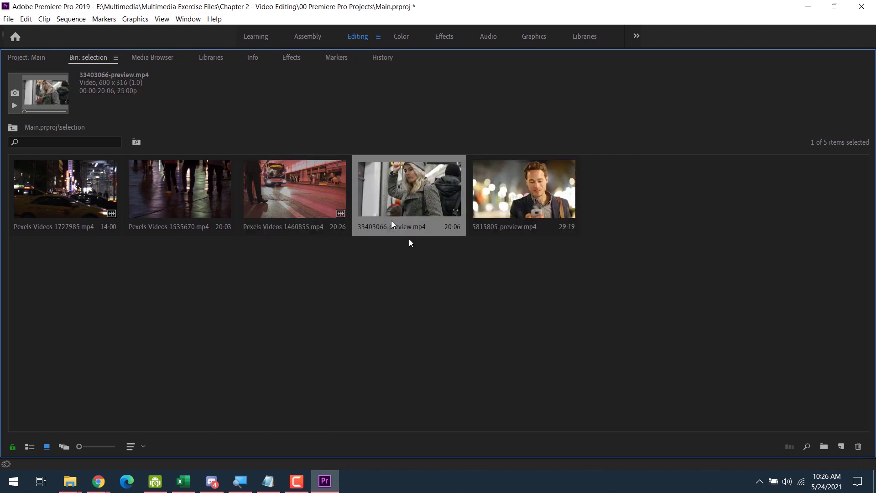
click(647, 297)
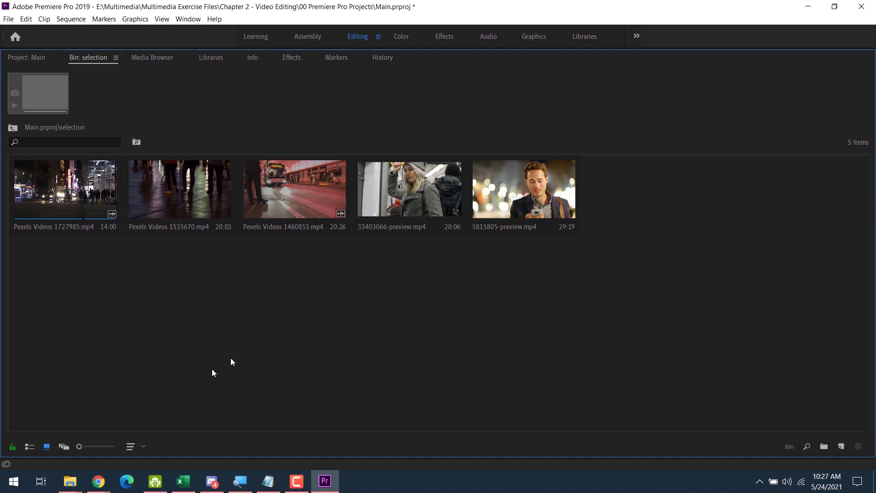
mouse_move(79, 446)
mouse_down()
mouse_move(107, 447)
mouse_move(79, 447)
mouse_up()
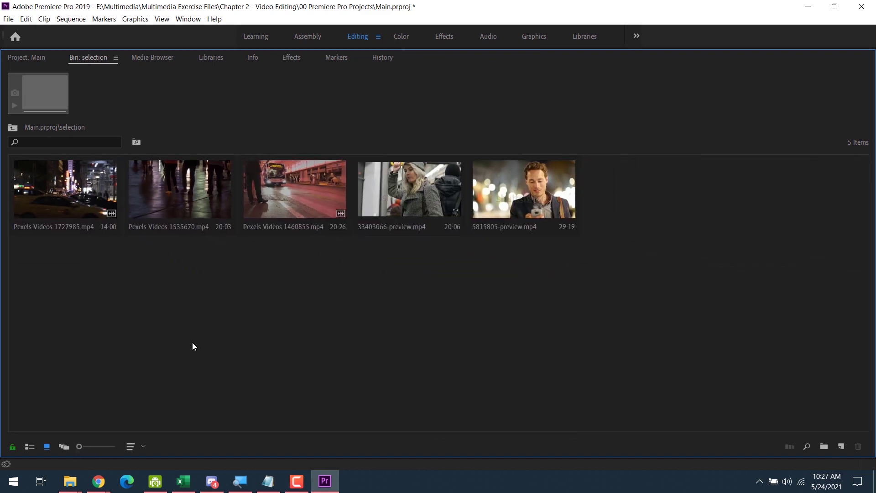
Highlight the Trim Footage line in the Notepad notes and return to Premiere Pro
key(alt+Tab)
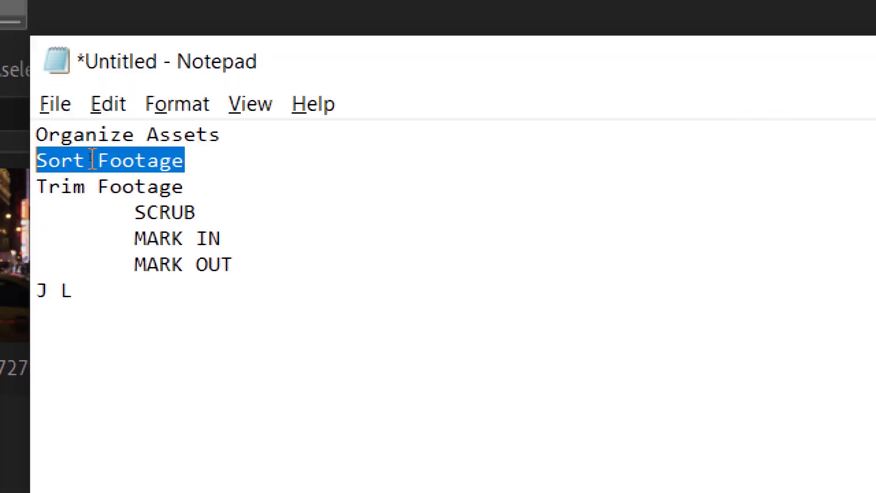
click(190, 184)
key(shift+Home)
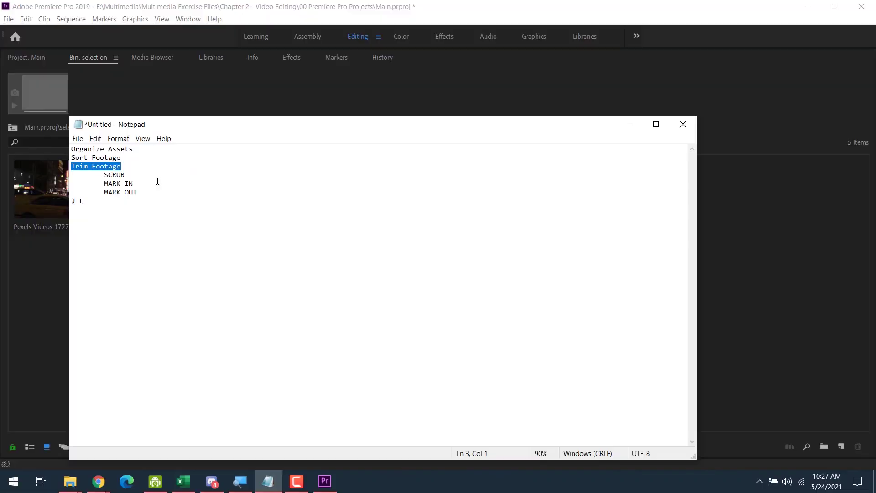
key(alt+Tab)
Select Pexels Videos 1727985.mp4 and scrub through it on its thumbnail
click(71, 195)
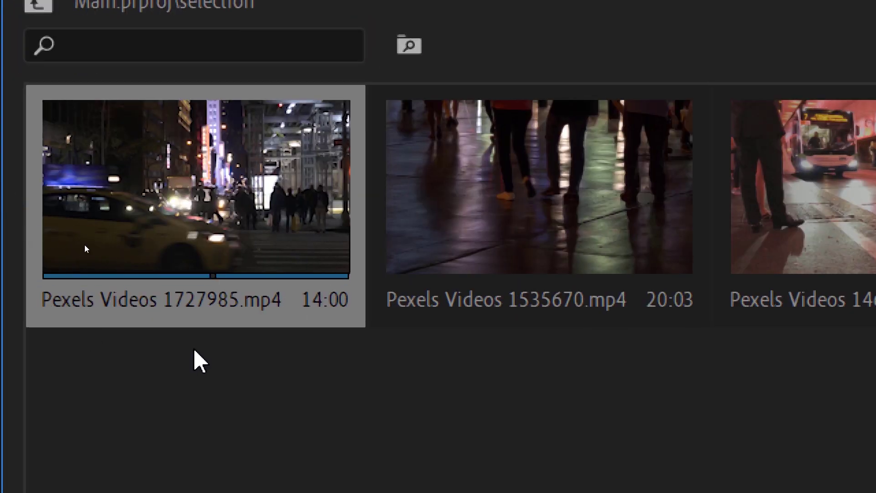
mouse_move(306, 315)
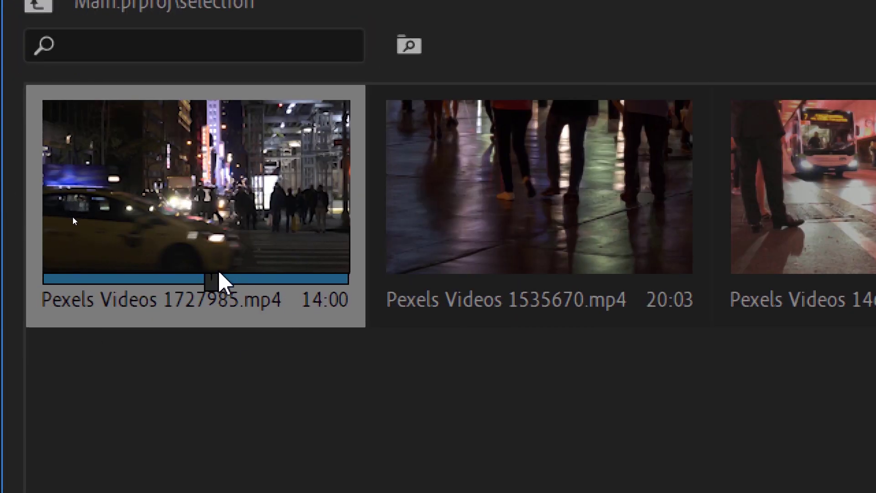
drag(219, 270, 285, 277)
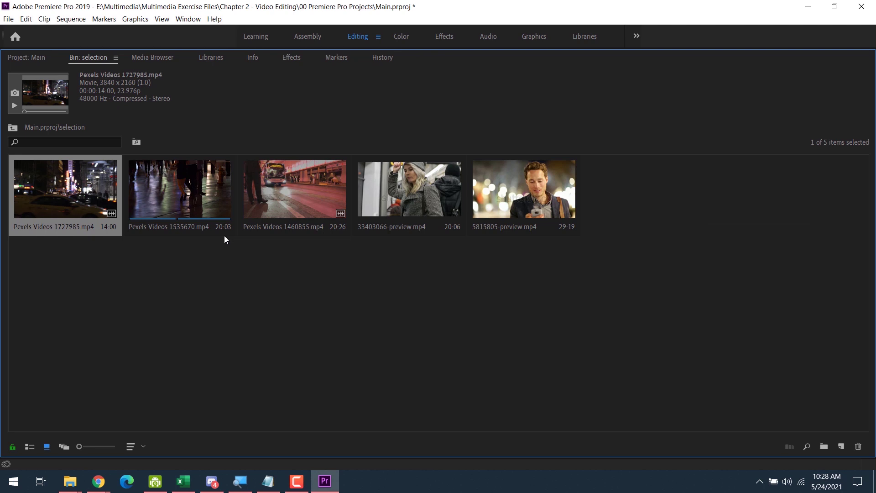
Restore the selection bin to its normal size and open Pexels Videos 1727985.mp4 in the Source monitor
key(grave)
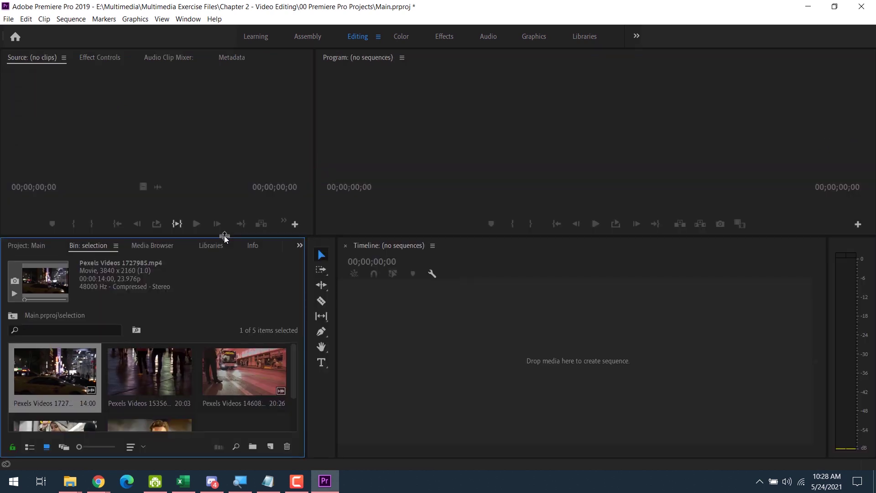
click(142, 106)
click(220, 289)
click(194, 145)
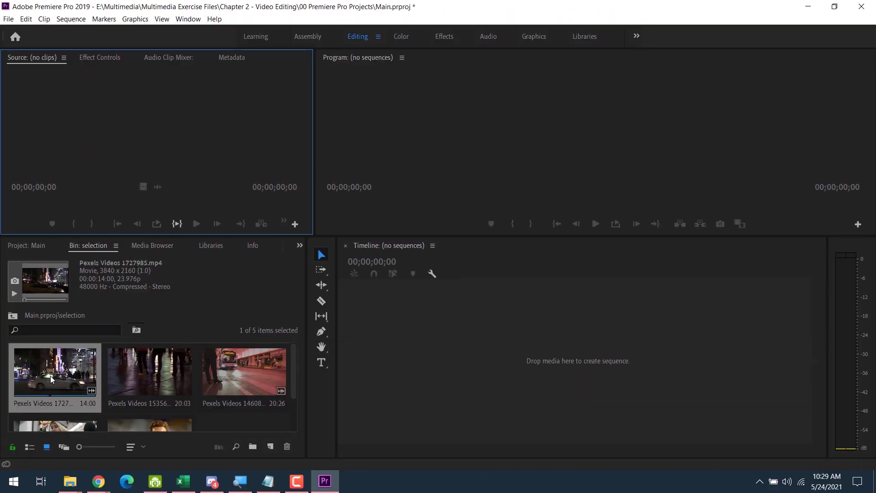
double_click(46, 365)
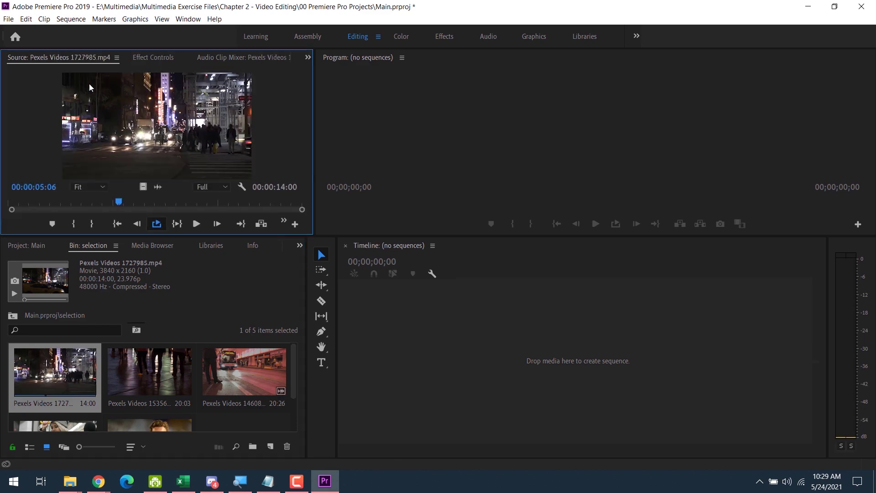
Maximize the Source monitor and scrub Pexels Videos 1727985.mp4 back to 00:00:04:17
key(grave)
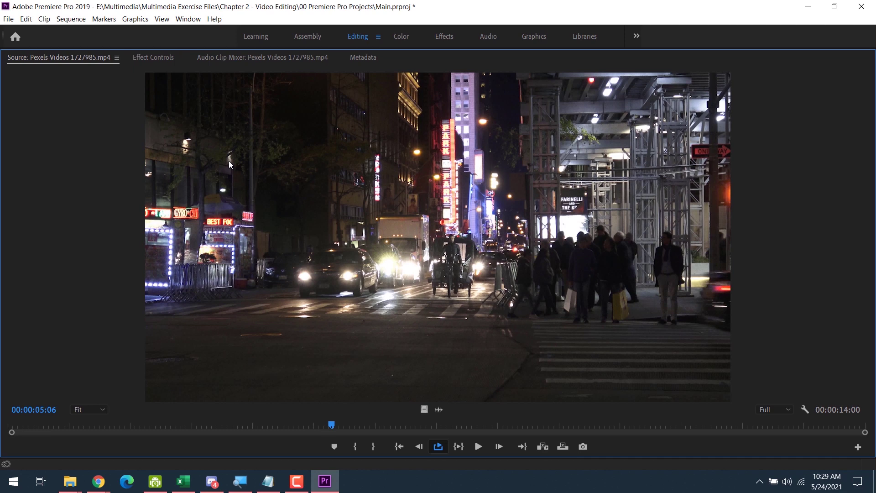
drag(327, 429, 297, 429)
Highlight the SCRUB line under Trim Footage in the Notepad notes and return to Premiere Pro
key(alt+Tab)
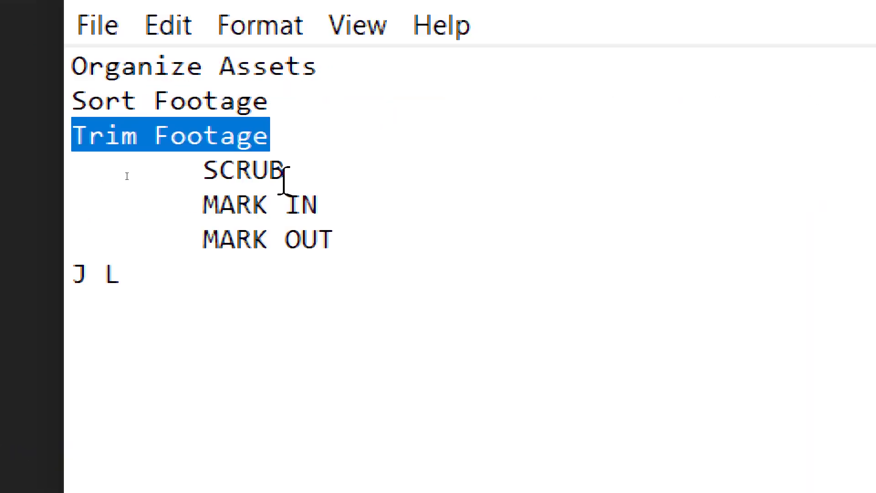
drag(124, 176, 103, 175)
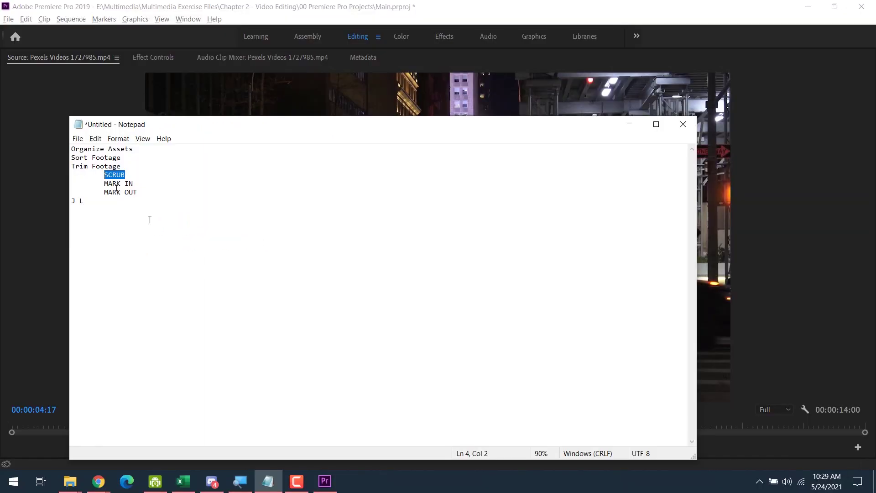
key(alt+Tab)
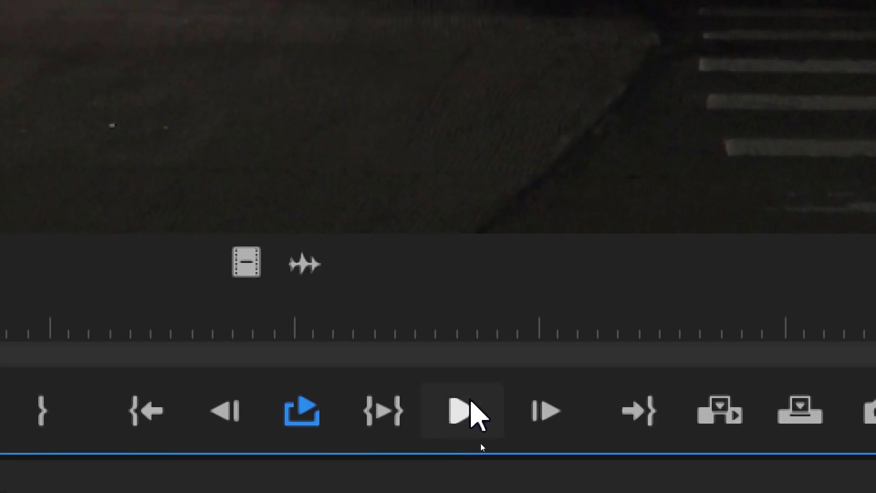
Play Pexels Videos 1727985.mp4 forward and in reverse in the Source monitor, stopping playback at 00:00:01:22
click(461, 410)
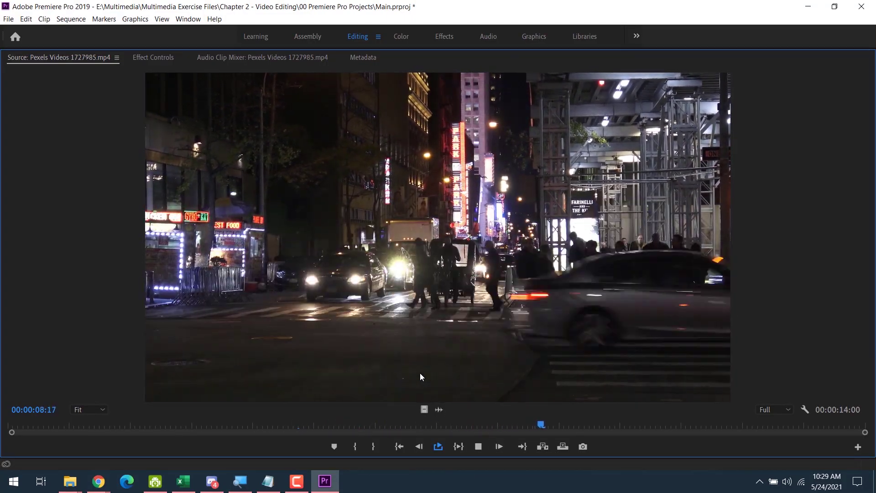
key(space)
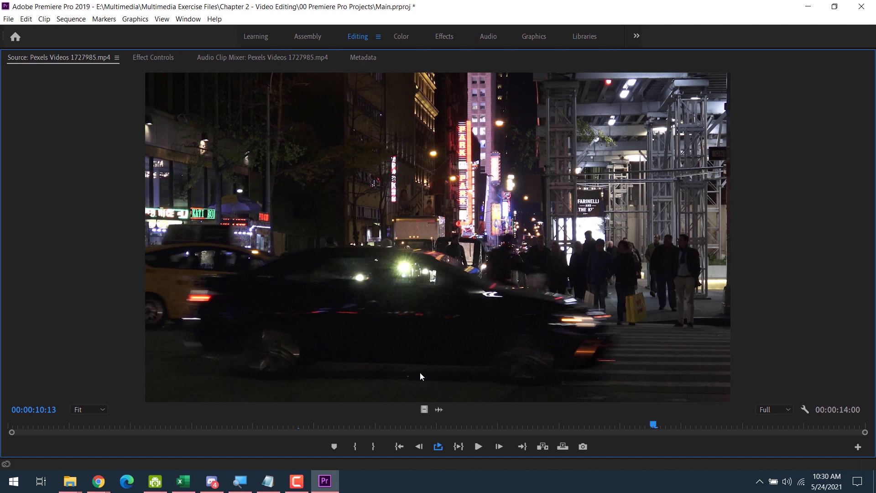
key(j)
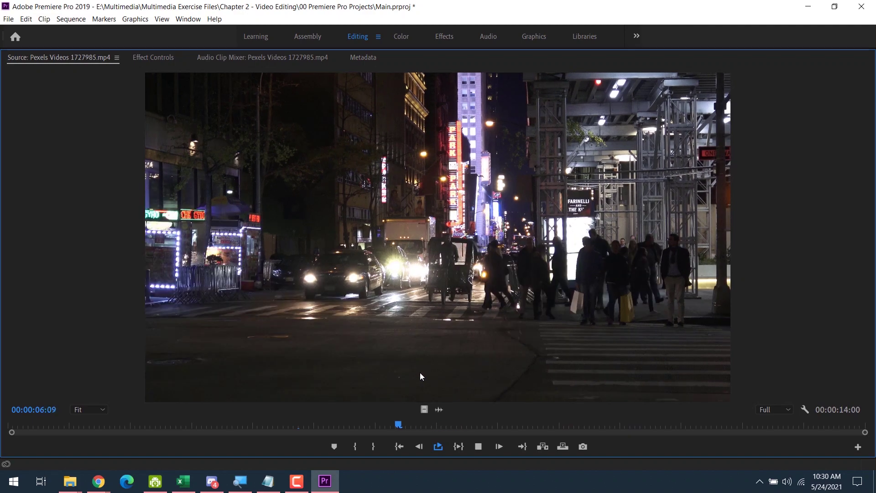
key(j)
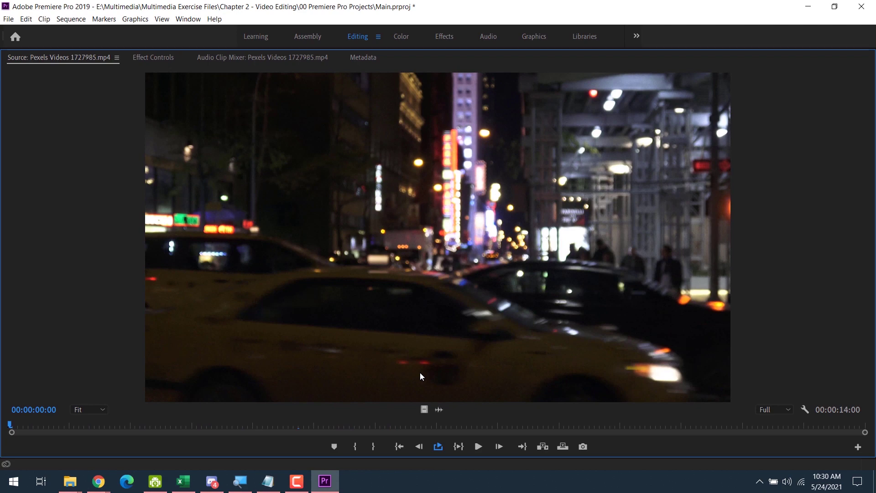
key(space)
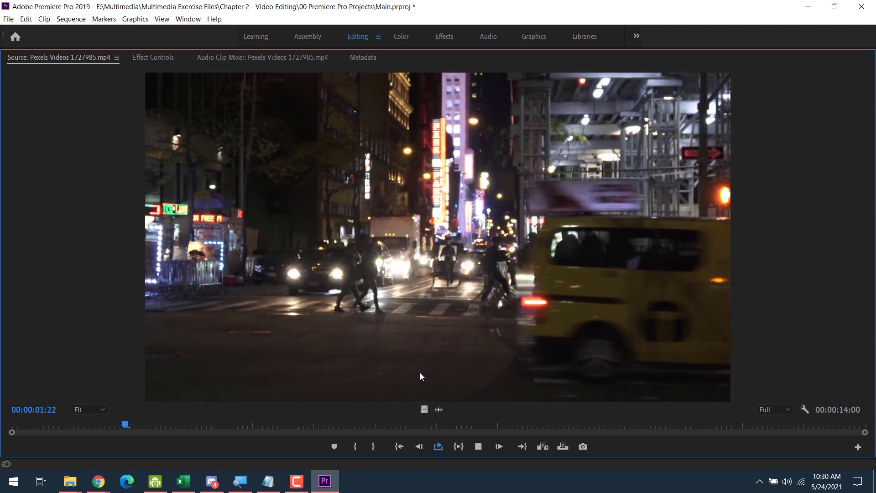
key(l)
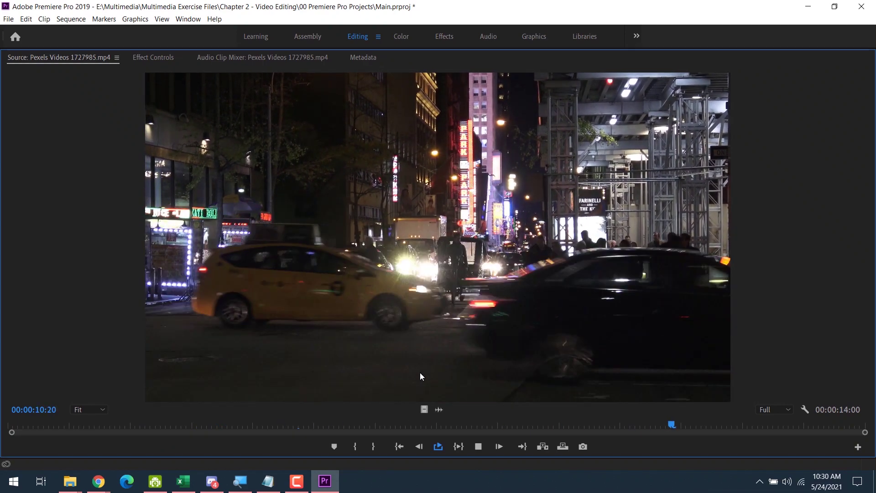
key(j)
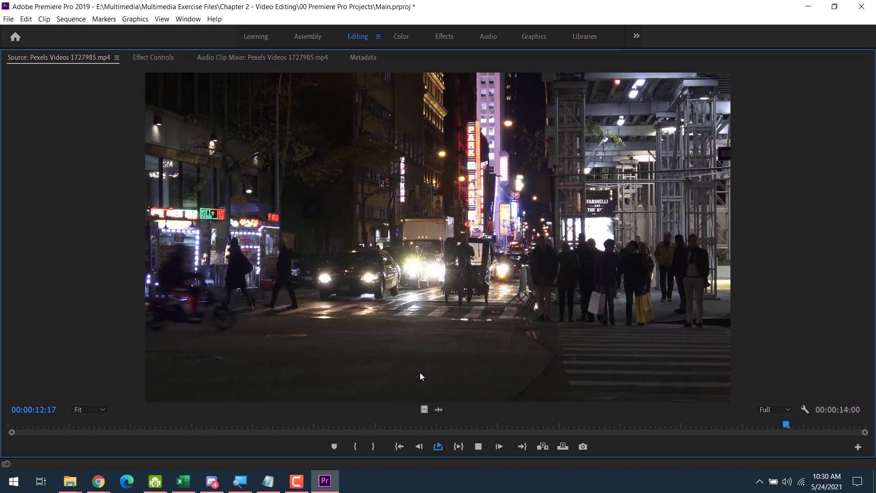
key(l)
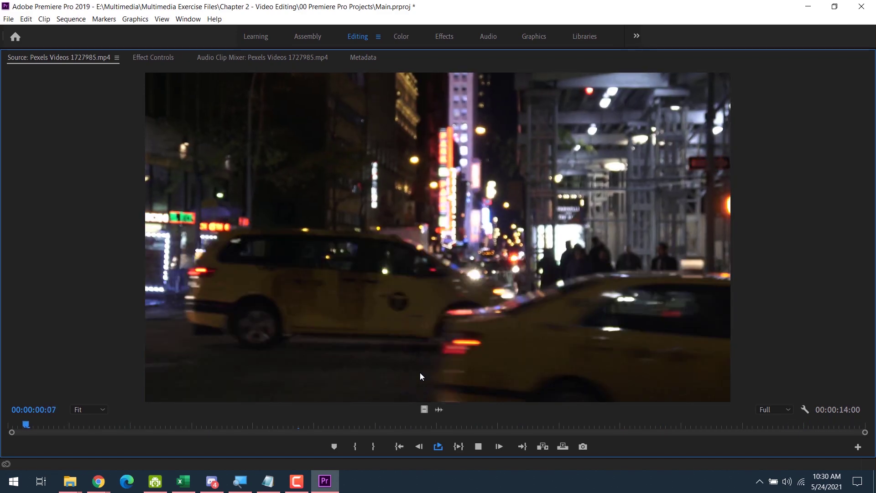
key(k)
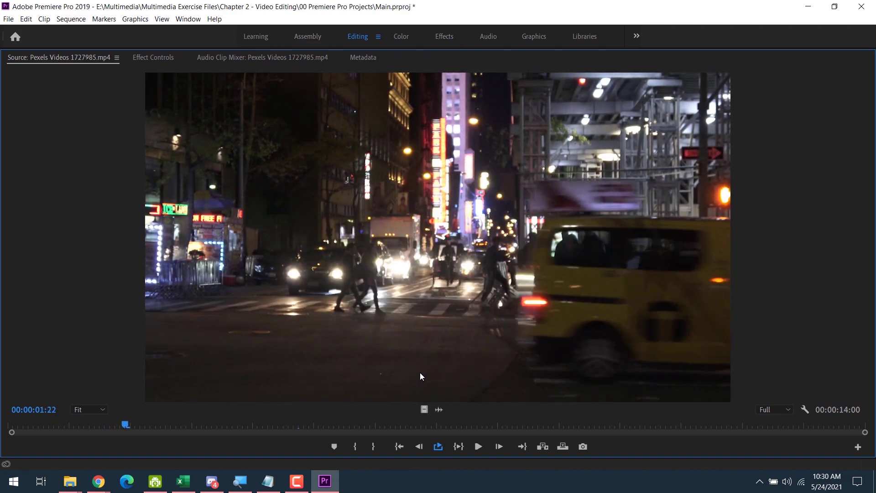
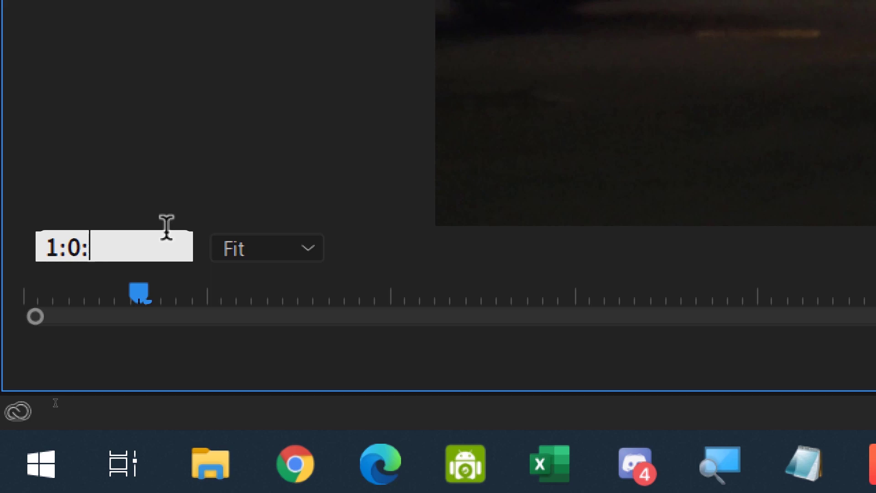
Replace the colons in the Source monitor's playhead timecode entry with periods so it reads 1.0.0, and apply it
key(Left)
key(Left)
key(Left)
key(Left)
key(Left)
key(Right)
key(Right)
key(Right)
key(Right)
key(Left)
key(Right)
key(Right)
key(Right)
key(Left)
key(Left)
key(Left)
key(Left)
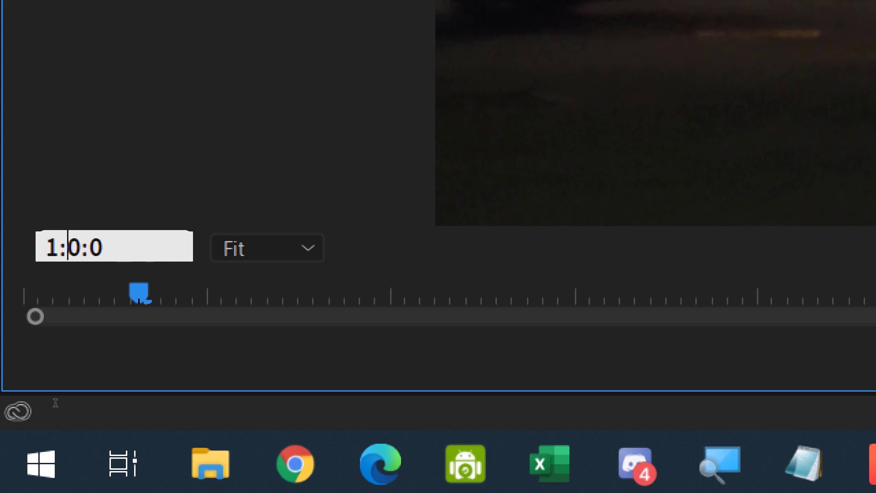
key(Delete)
text(.)
key(Right)
key(Right)
key(BackSpace)
text(.)
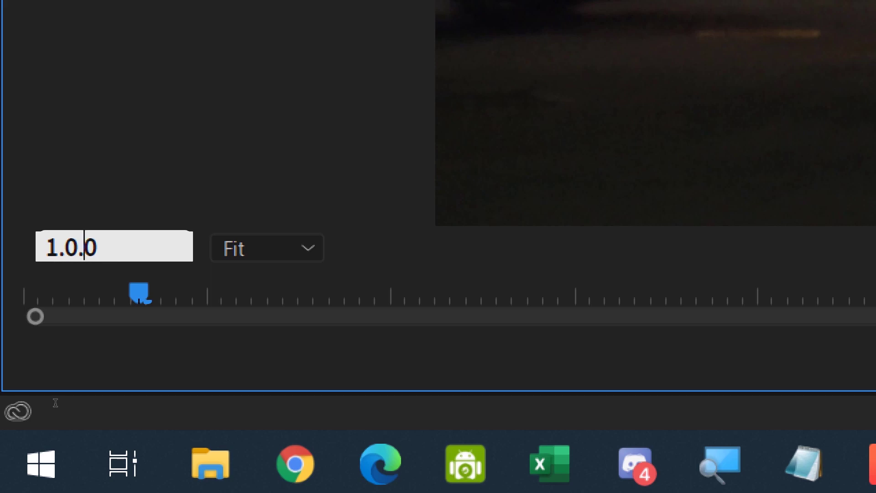
key(Return)
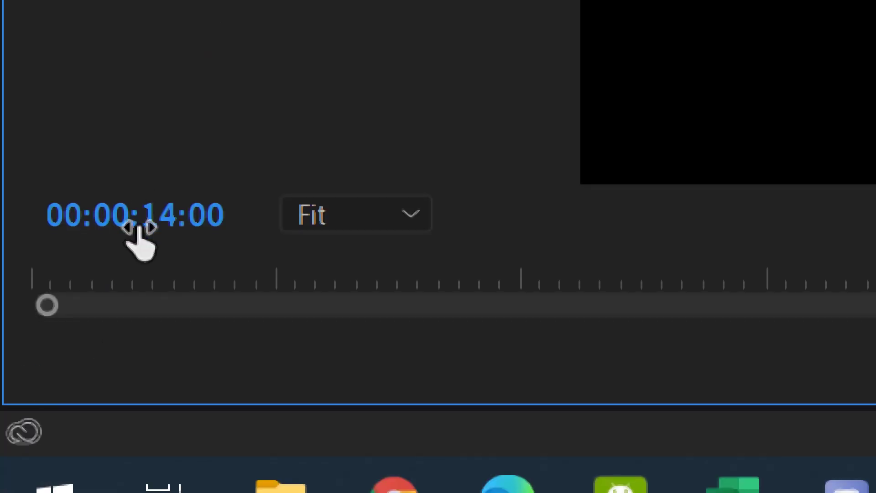
Try to move the Source monitor playhead by entering the shorthand timecode 30
click(96, 353)
text(30)
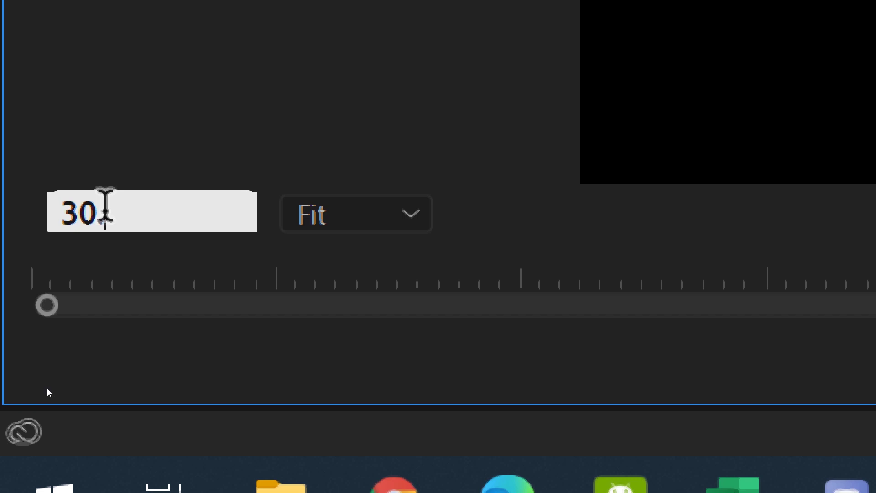
text(.)
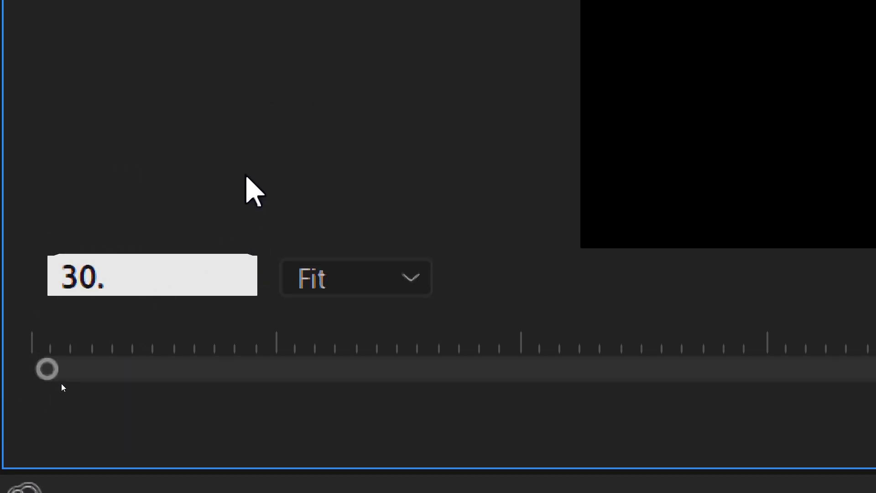
key(Return)
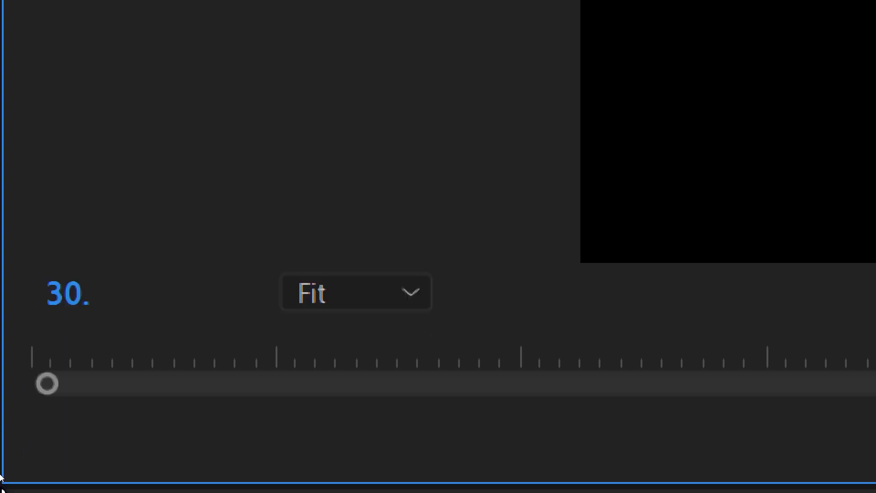
Move the Source monitor playhead to 00:00:13:00 using the shorthand timecode "13." with its trailing period
click(62, 167)
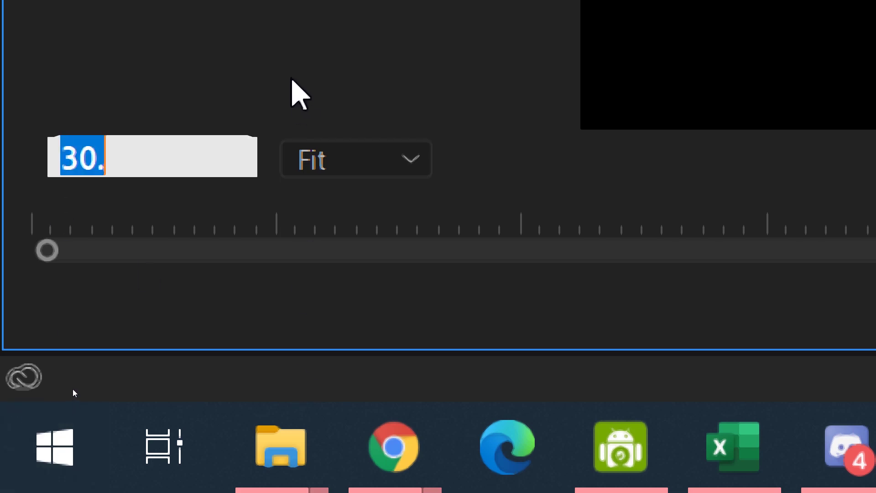
text(13)
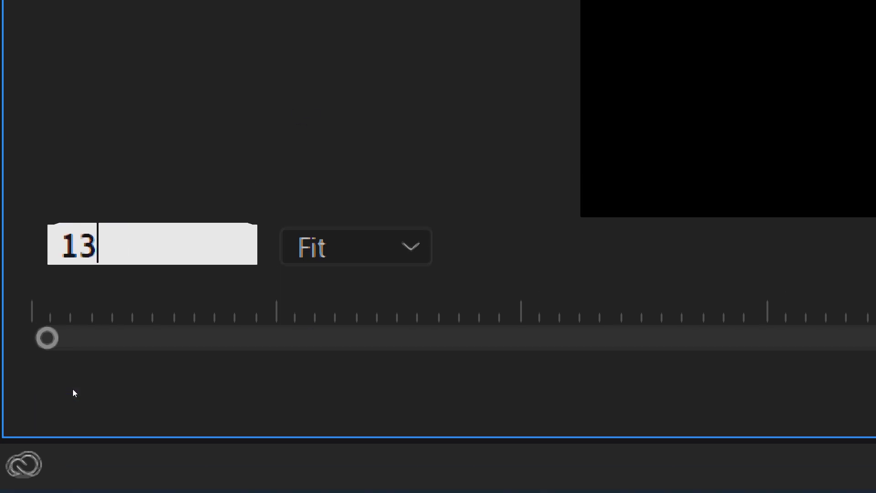
text(.)
key(Return)
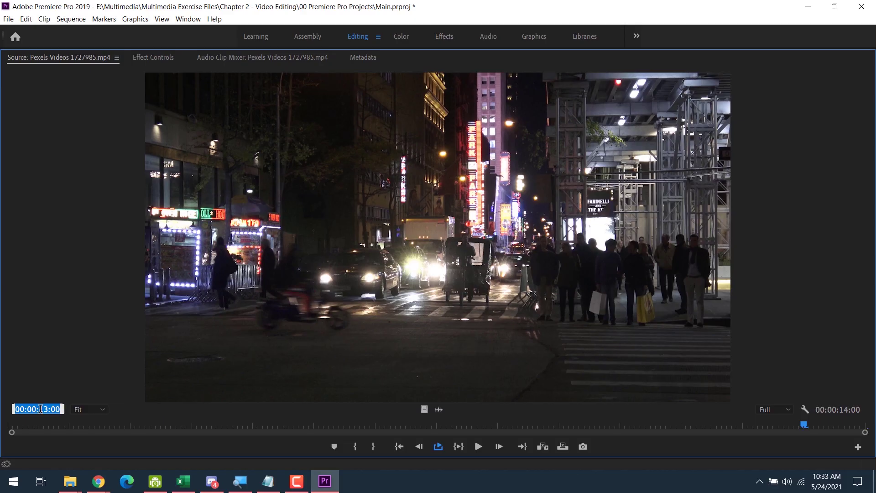
key(Return)
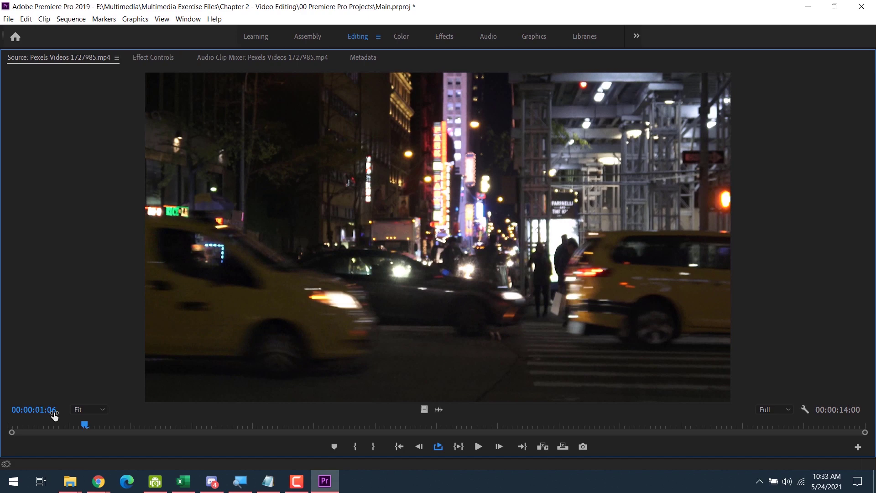
Mark an In point at 00:00:03:15 and an Out point at 00:00:04:07 on the source clip
drag(85, 425, 230, 432)
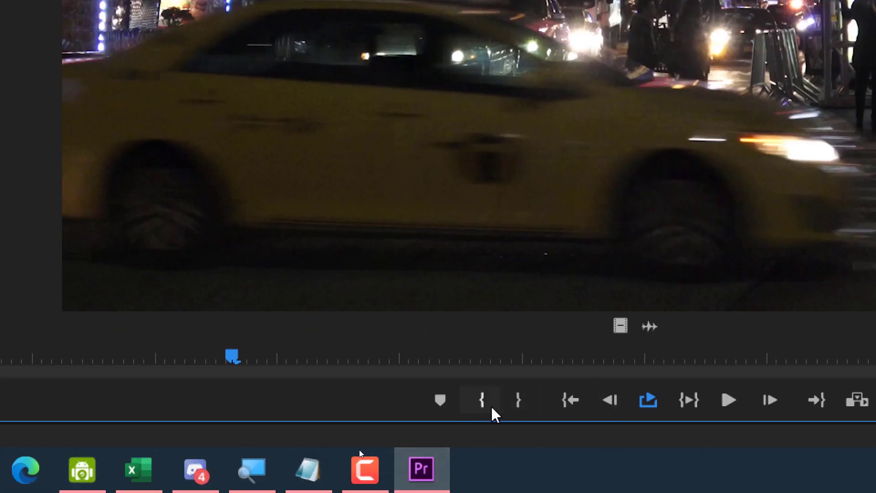
click(483, 403)
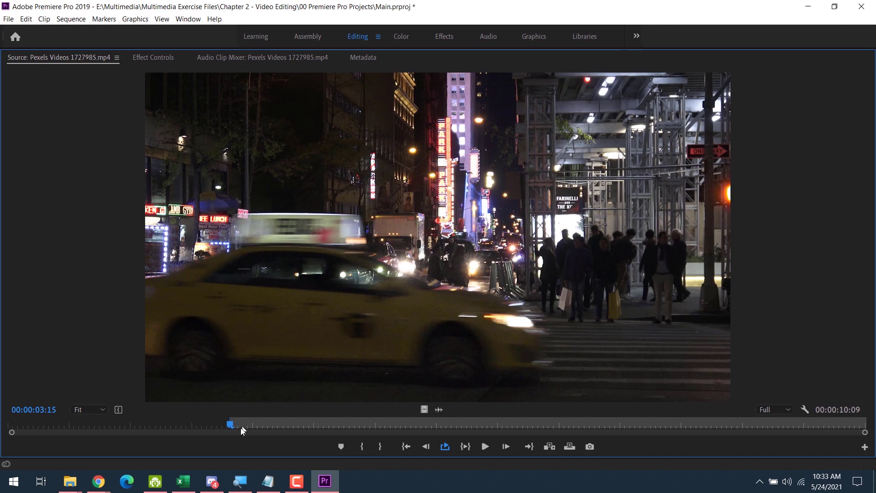
drag(236, 427, 271, 428)
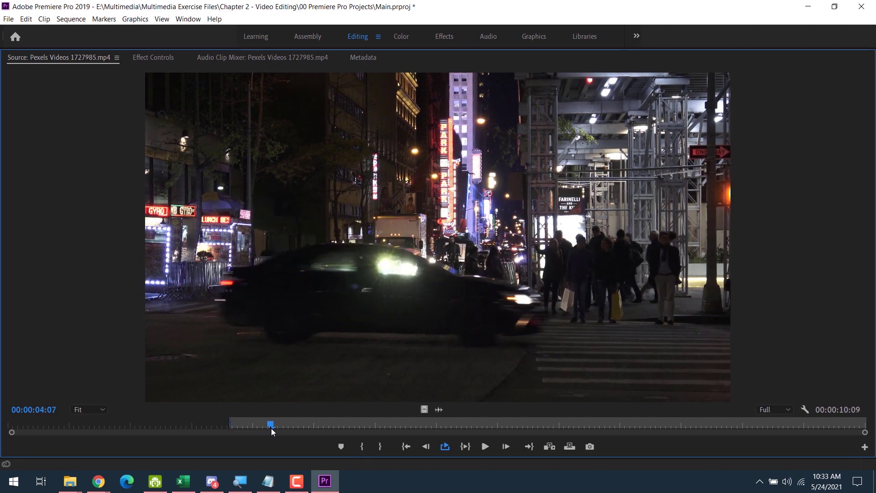
click(378, 447)
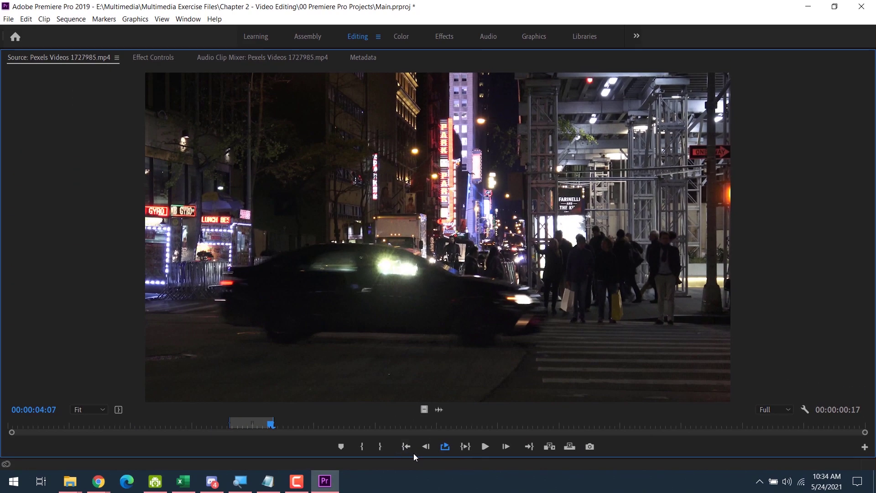
Jump the playhead to the In point and the Out point, and clear both points from the clip
click(407, 447)
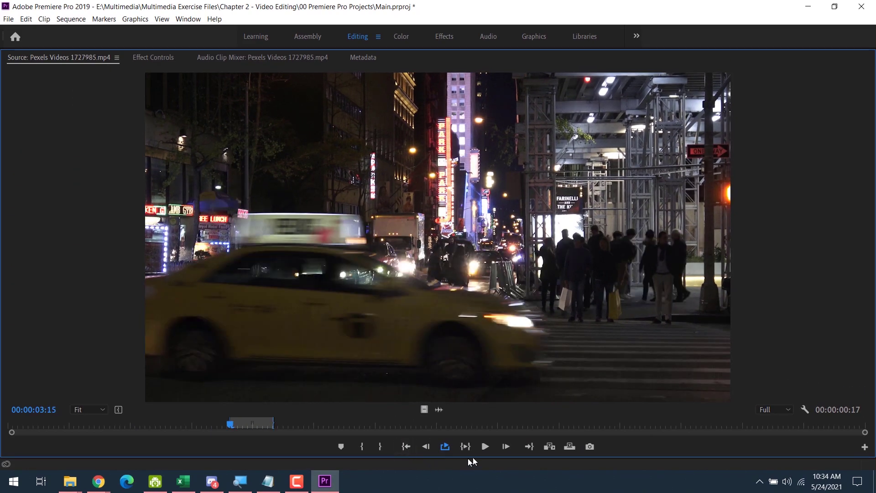
click(533, 448)
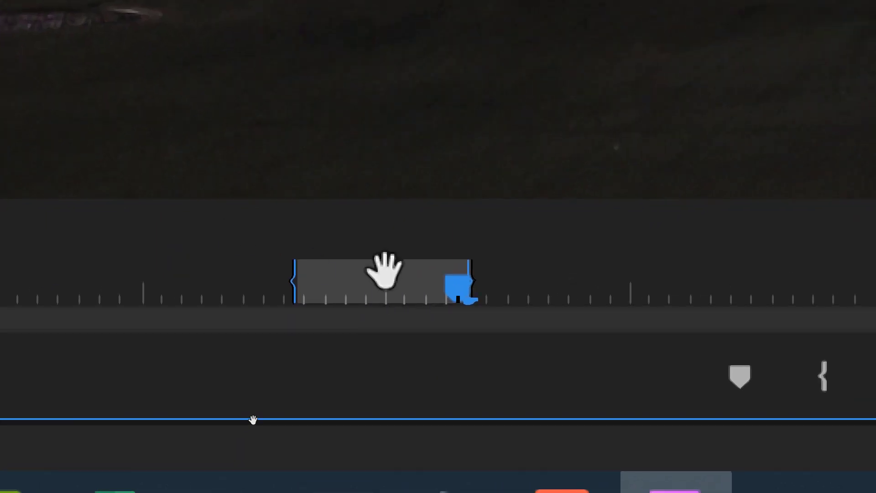
right_click(391, 280)
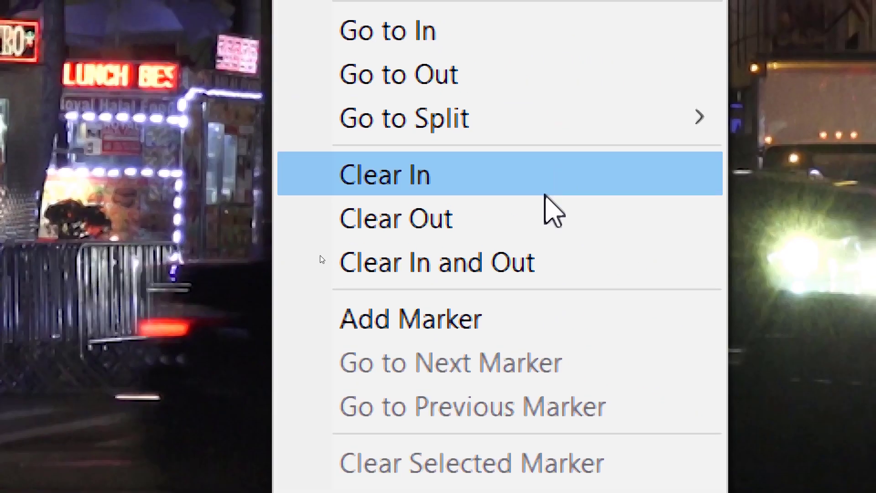
click(520, 270)
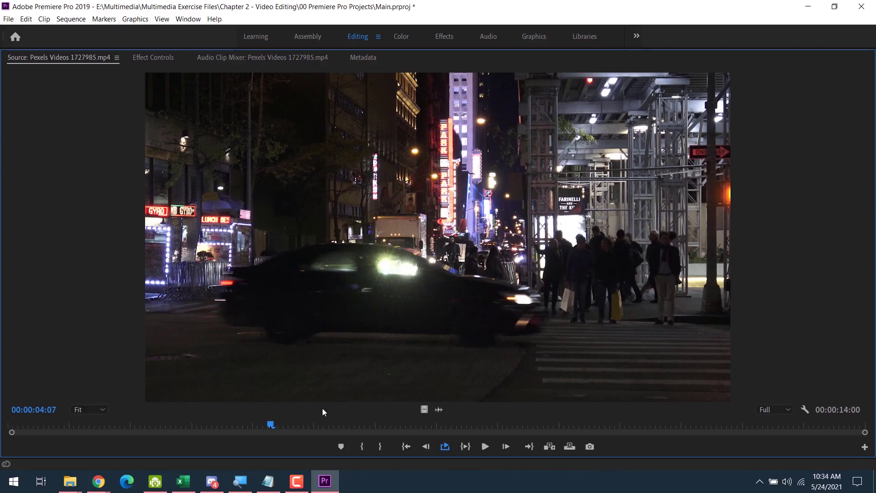
Mark the In point at 00:00:04:07 and, during playback, mark the Out point for a range of about 00:00:02:11
key(i)
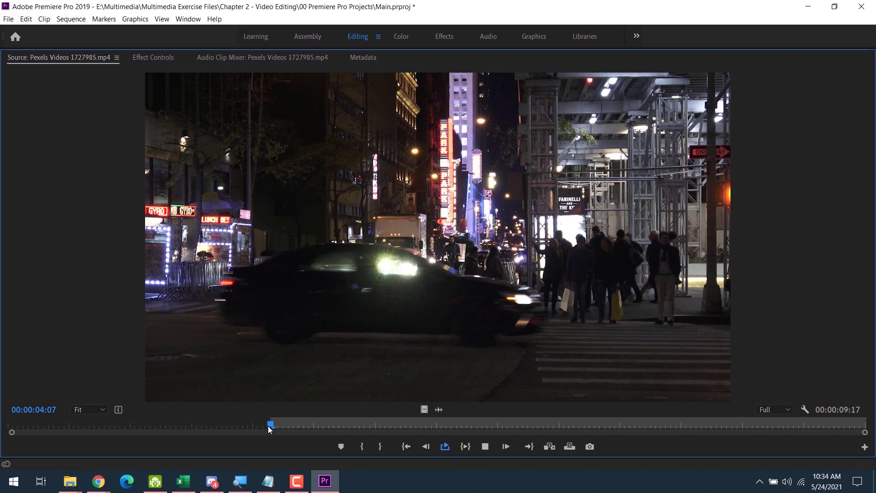
key(space)
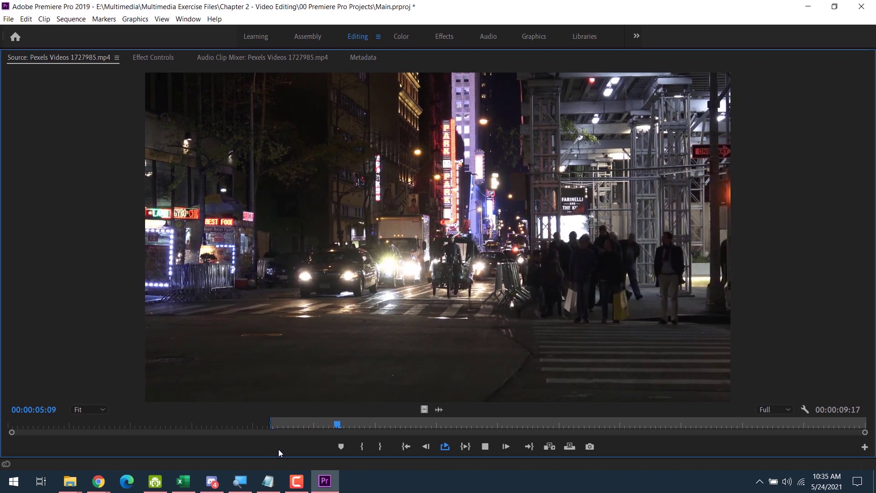
key(o)
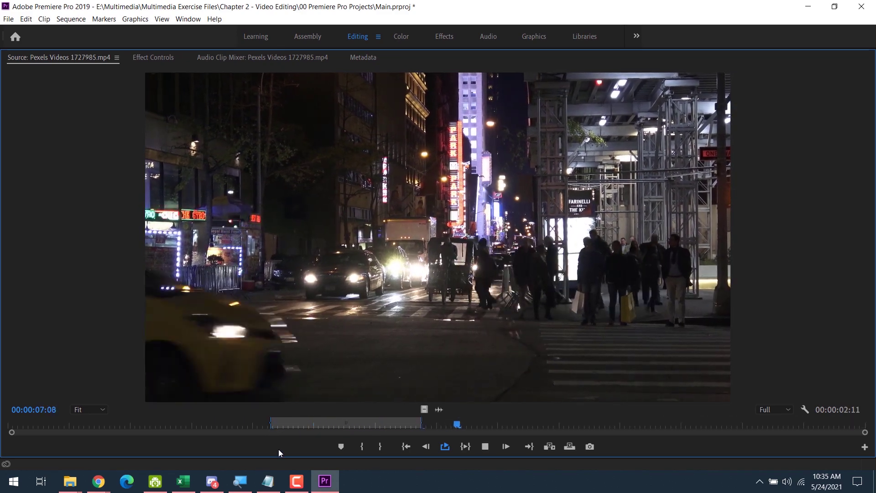
Stop playback and jump the playhead back and forth between the In and Out points of the marked range
key(space)
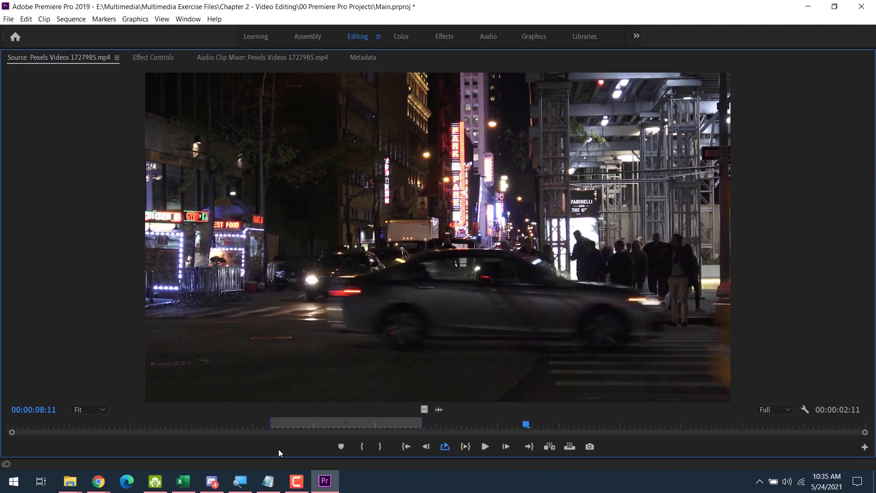
key(shift+i)
key(shift+o)
key(shift+i)
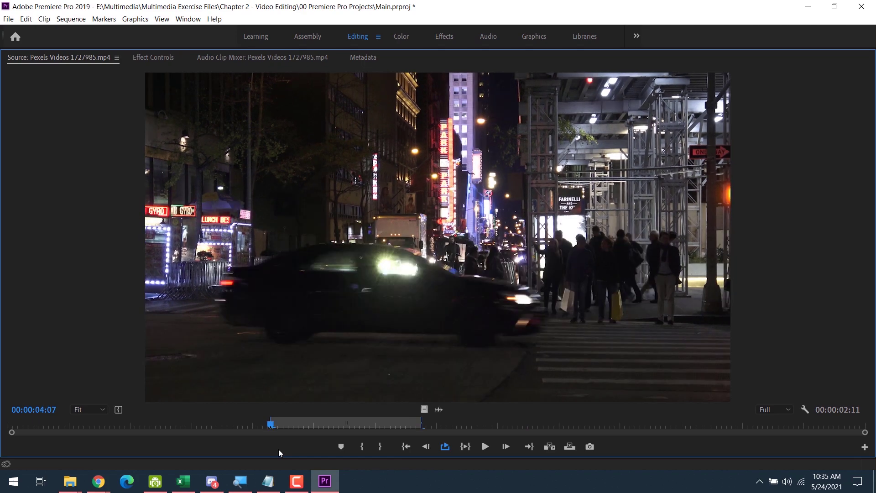
key(shift+o)
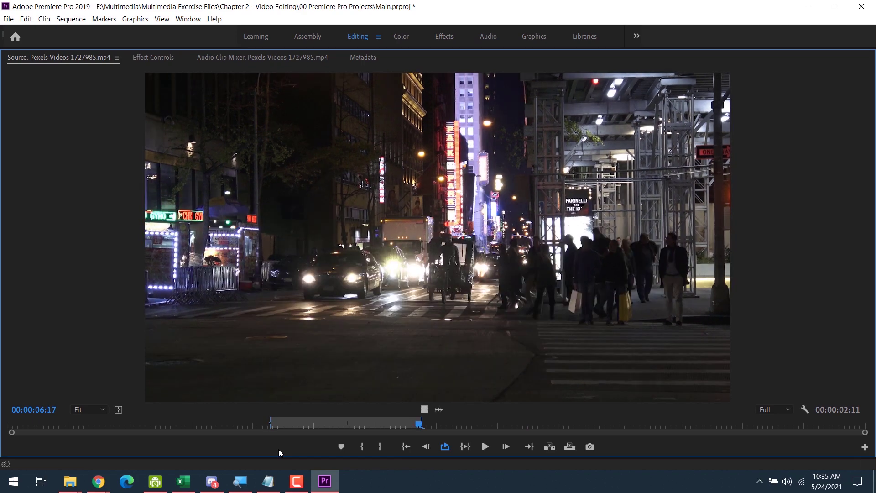
key(shift+i)
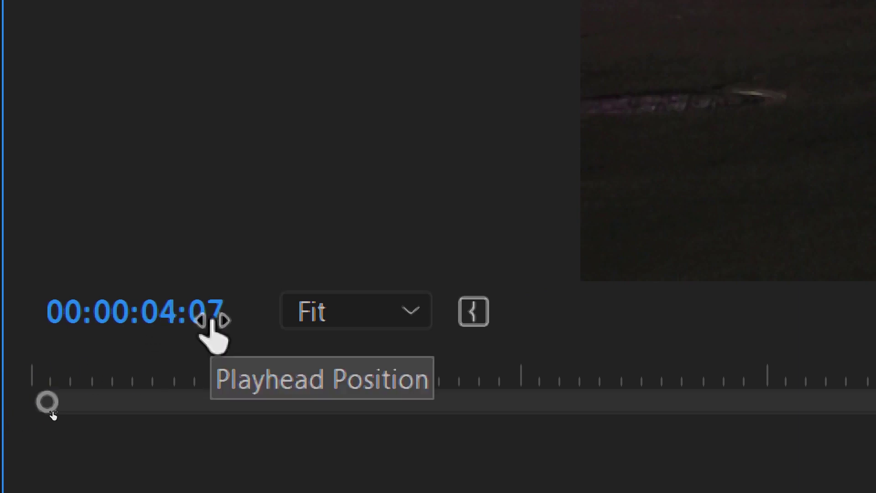
Move the Source monitor playhead to 00:00:06:07 by editing the seconds of its timecode, and mark the Out point there
click(162, 320)
click(178, 315)
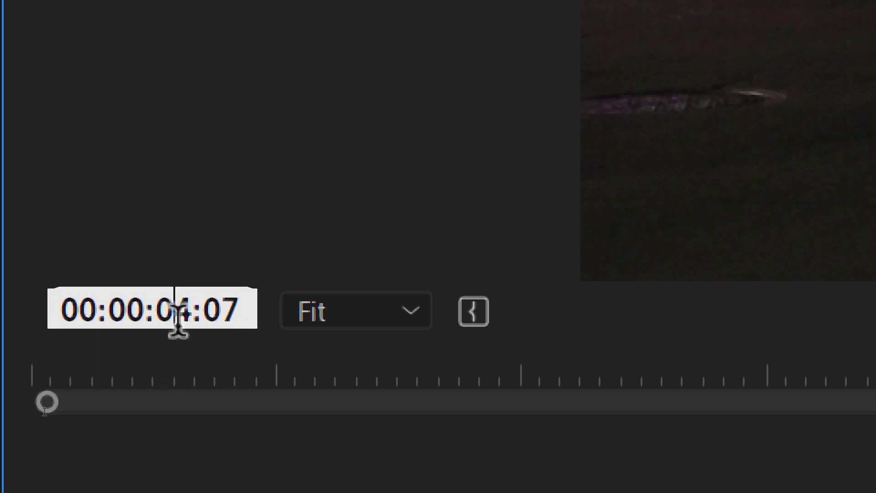
key(shift+Right)
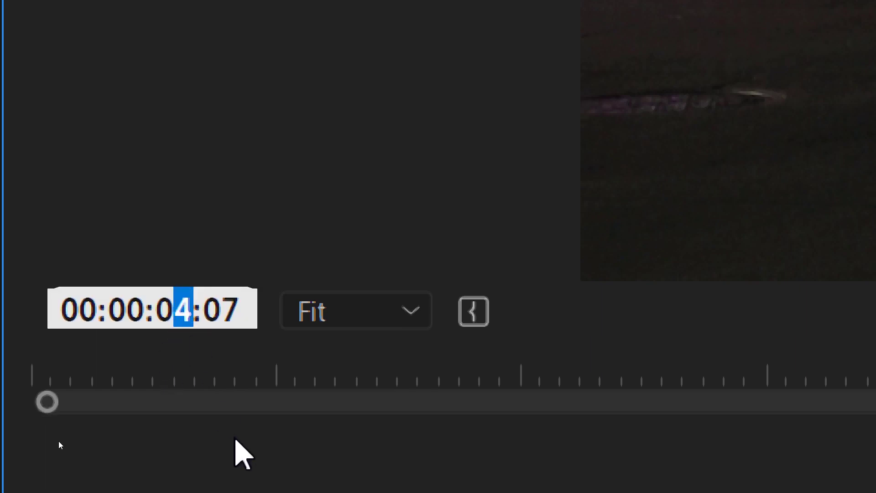
text(6)
key(Return)
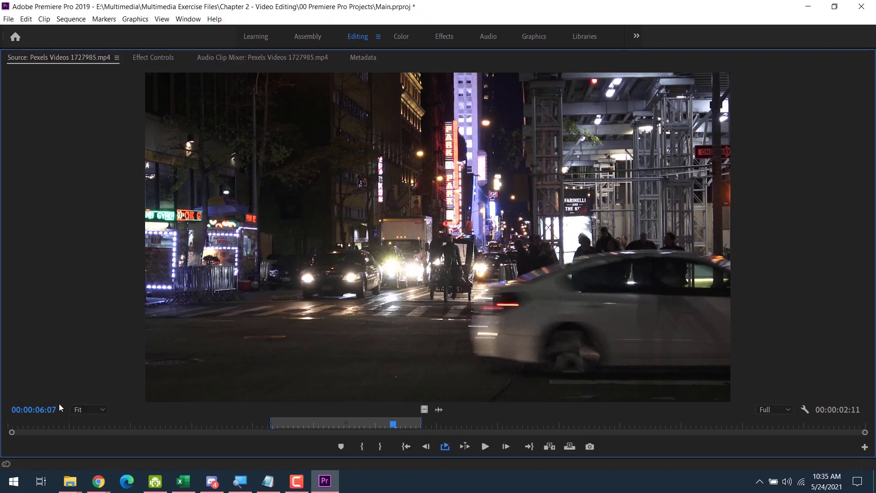
key(o)
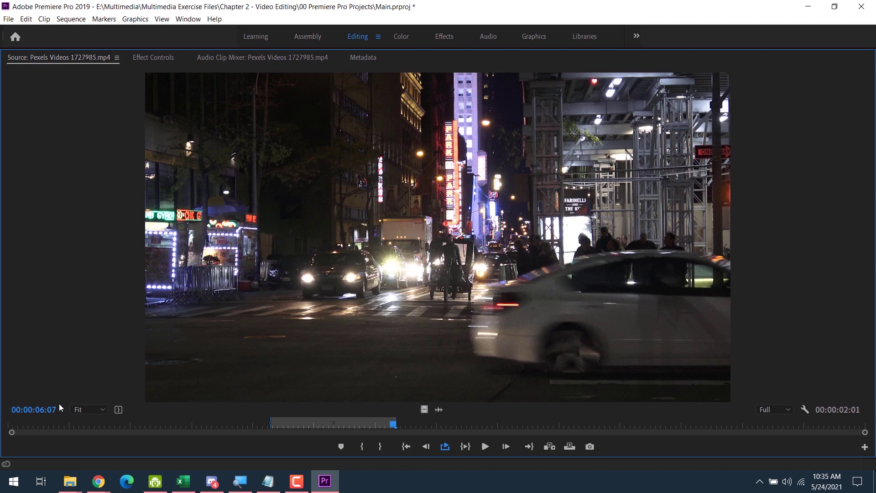
Return the playhead to the In point and clear both the In and Out points from the clip
key(shift+i)
right_click(324, 423)
click(365, 268)
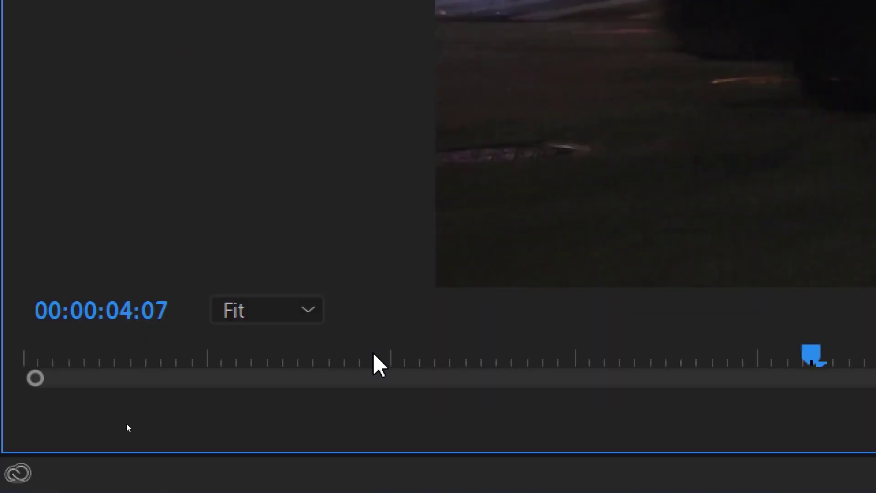
Mark the In point at 00:00:02:00, advance the playhead with the relative timecode "+2.", and mark the Out point there
click(133, 428)
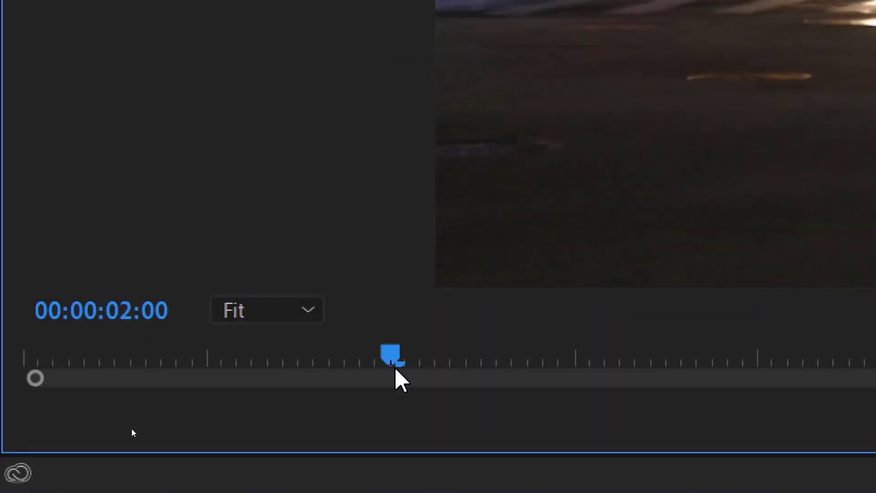
key(i)
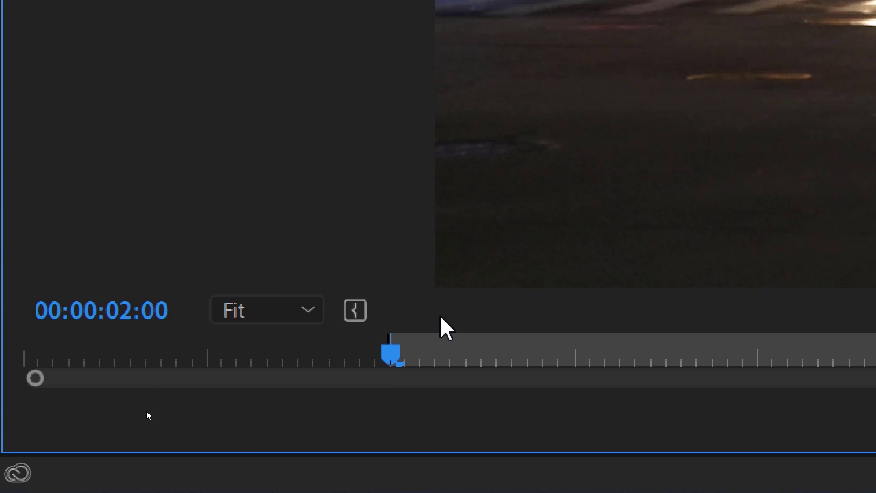
text(+)
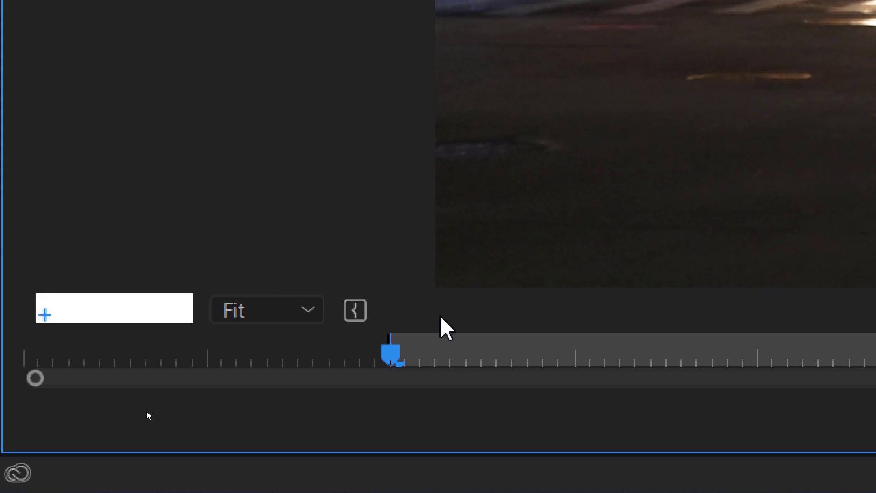
text(2.)
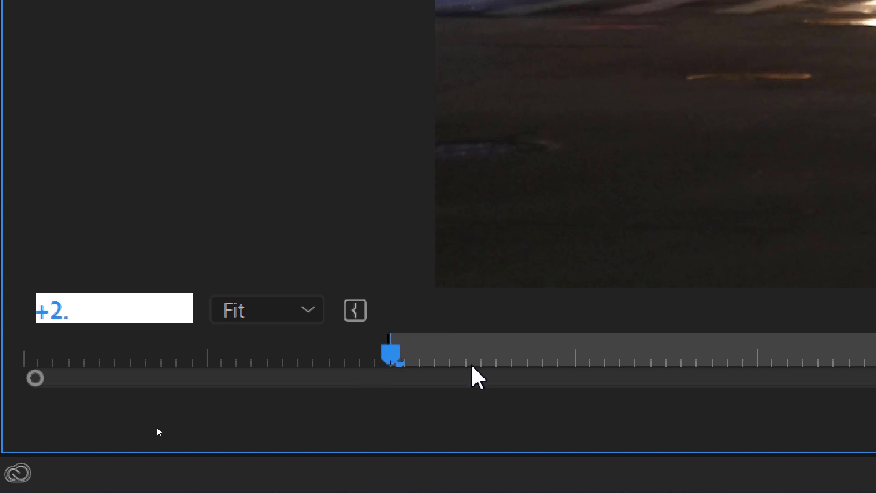
key(Return)
key(o)
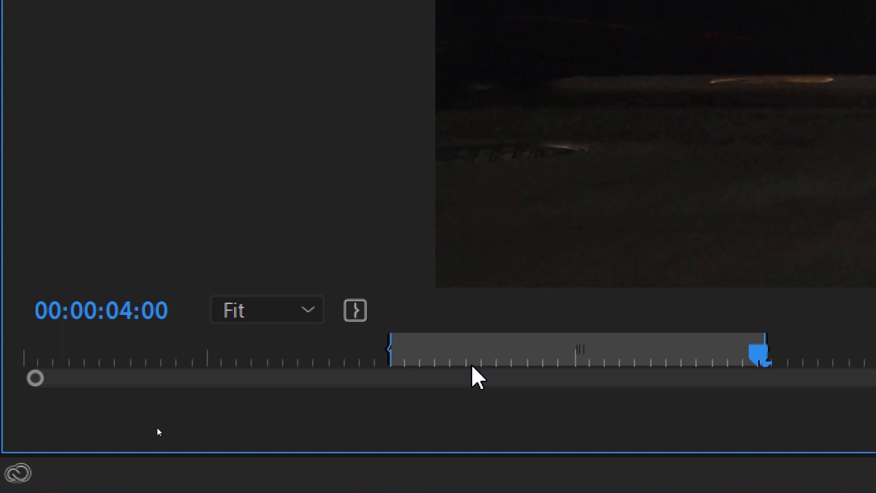
Jump to the In and Out points of the two-second range, and clear both points from the clip
key(shift+i)
key(shift+o)
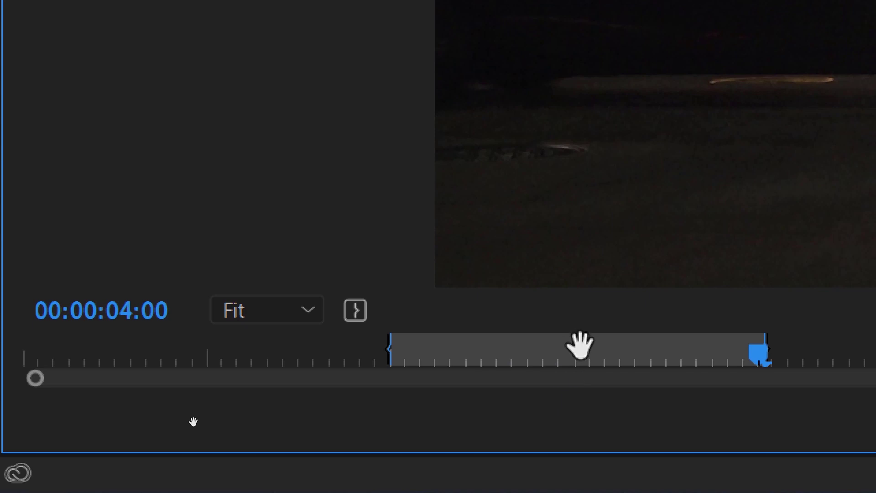
right_click(566, 360)
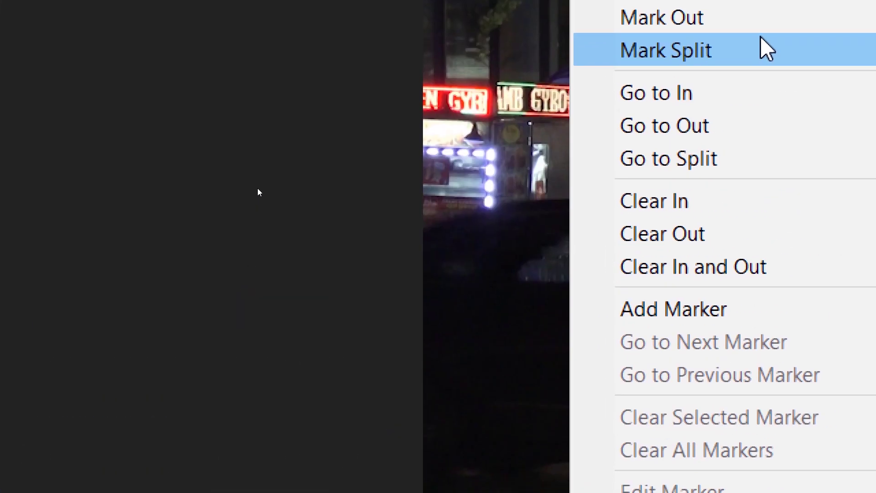
click(735, 269)
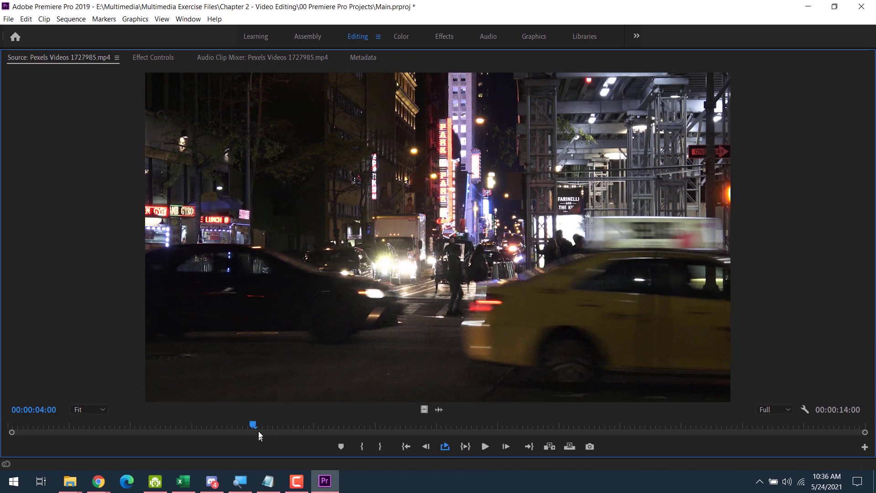
Mark the Out point at 00:00:05:08, move the playhead back with "-2.01", and mark the In point at 00:00:03:08
drag(256, 424, 326, 424)
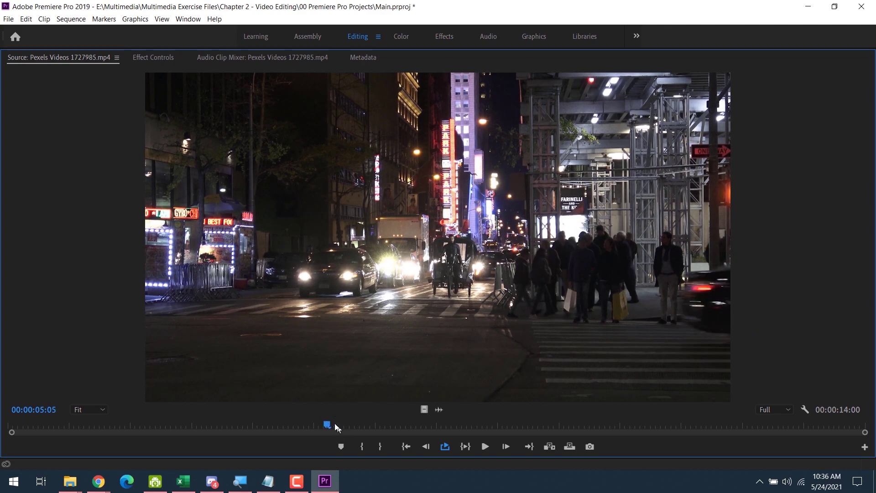
drag(330, 425, 336, 424)
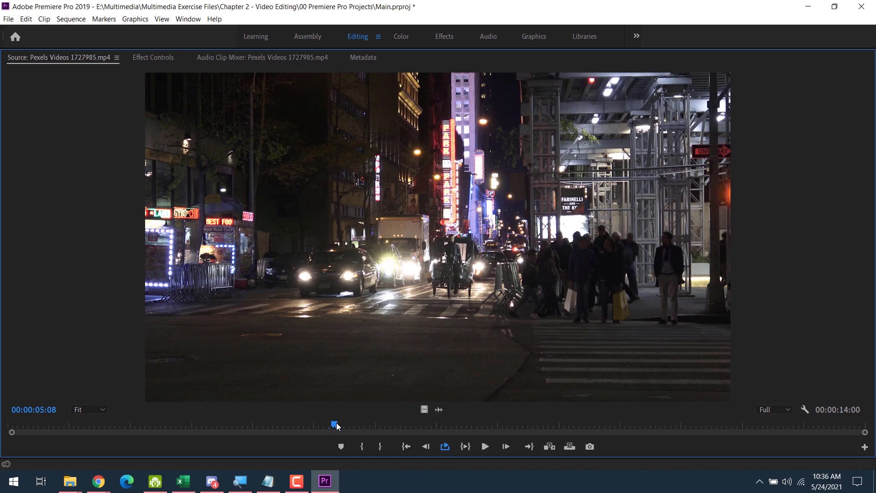
key(o)
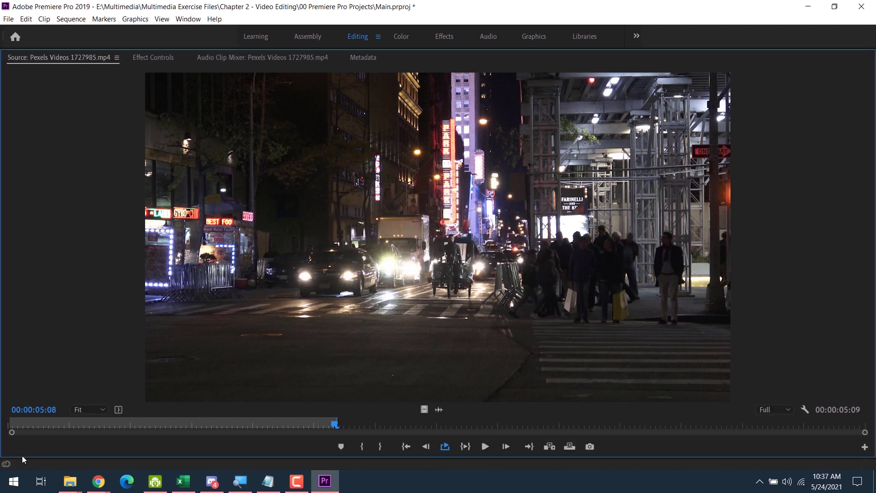
text(-2.01)
key(Return)
key(i)
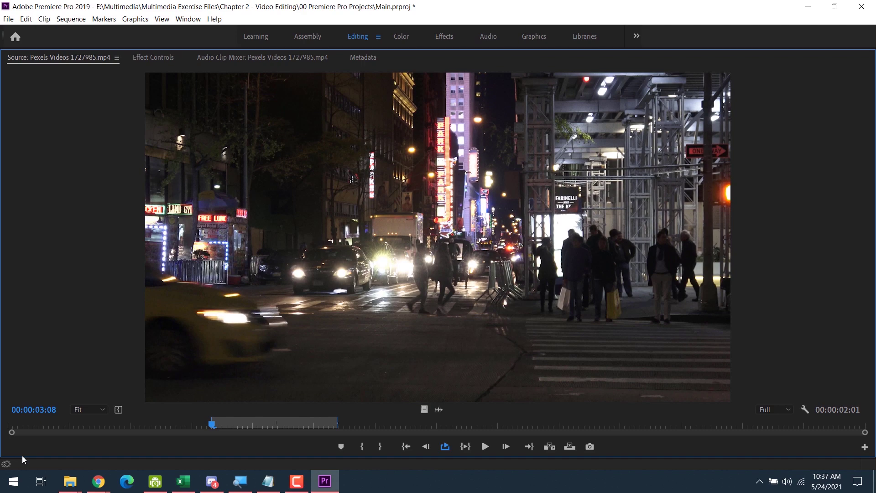
Play the marked range and slide it as a whole slightly later in the clip, keeping its length
key(space)
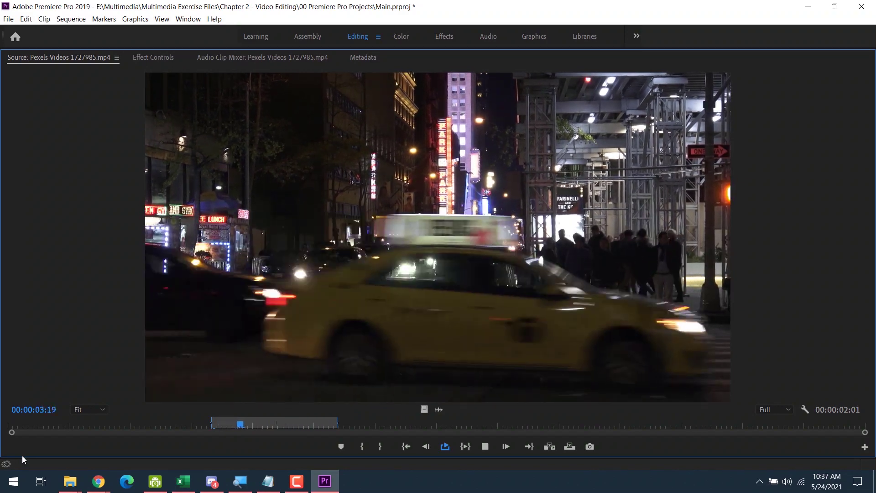
key(space)
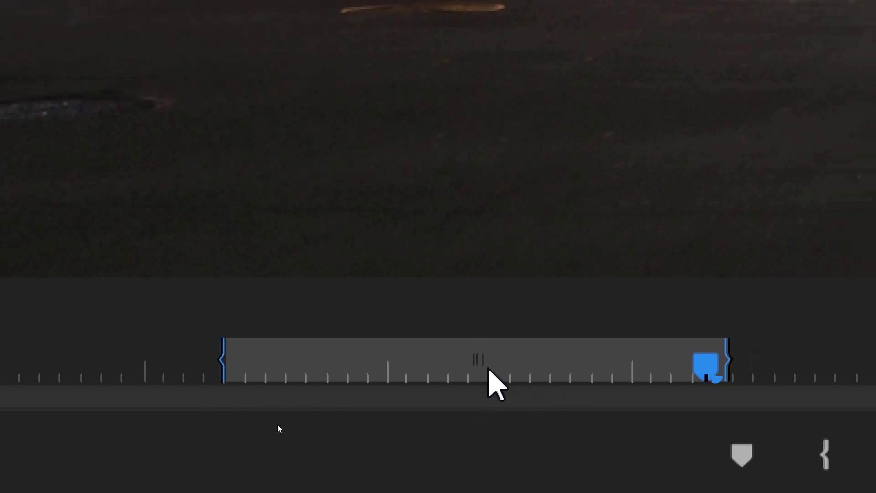
drag(475, 356, 531, 364)
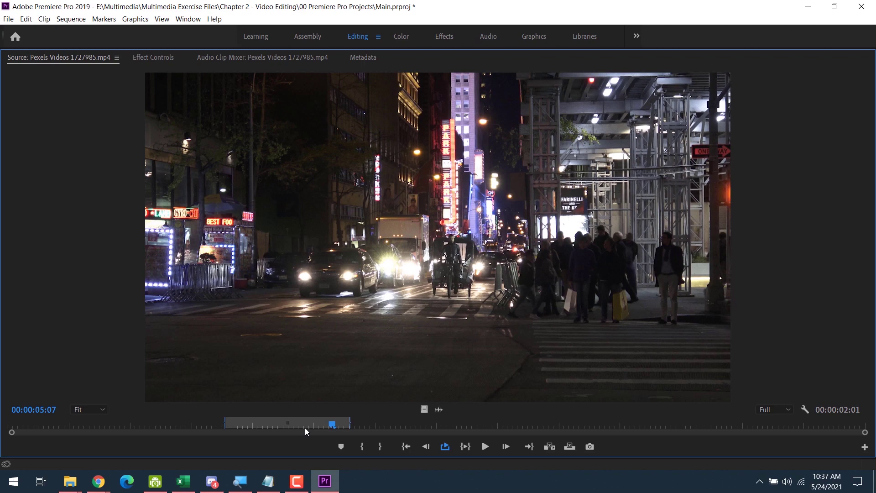
key(space)
key(space)
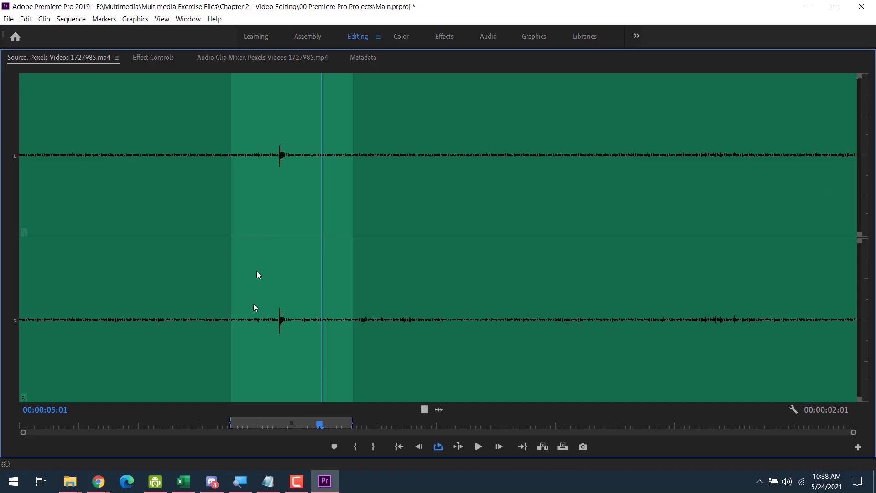
Slide the marked range in the audio waveform view to start at about 00:00:04:08, and play it in the video view
drag(319, 424, 276, 423)
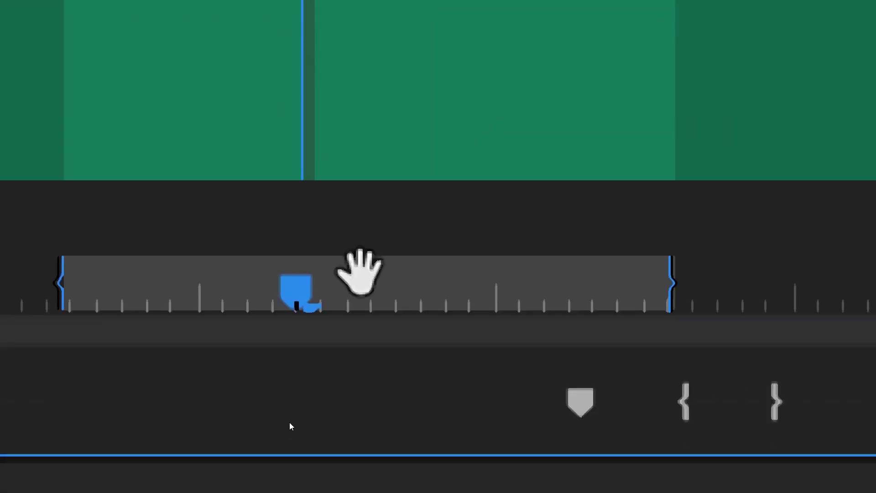
drag(367, 283, 610, 303)
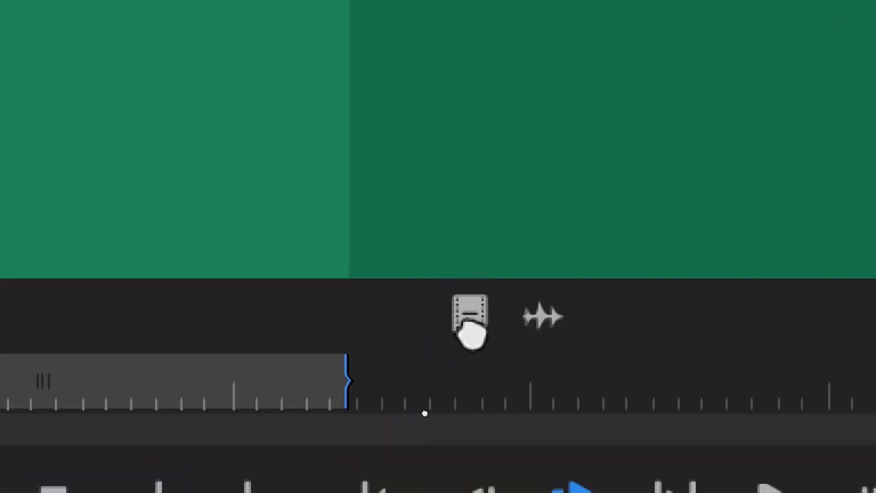
click(472, 326)
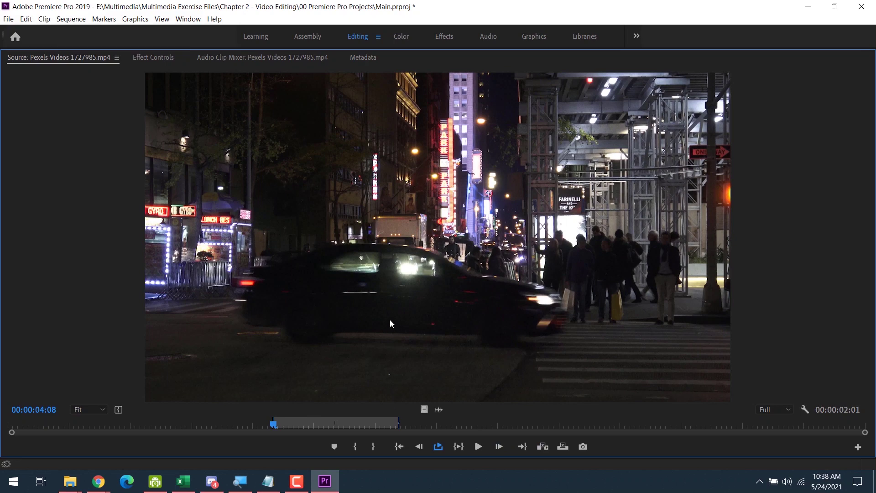
key(space)
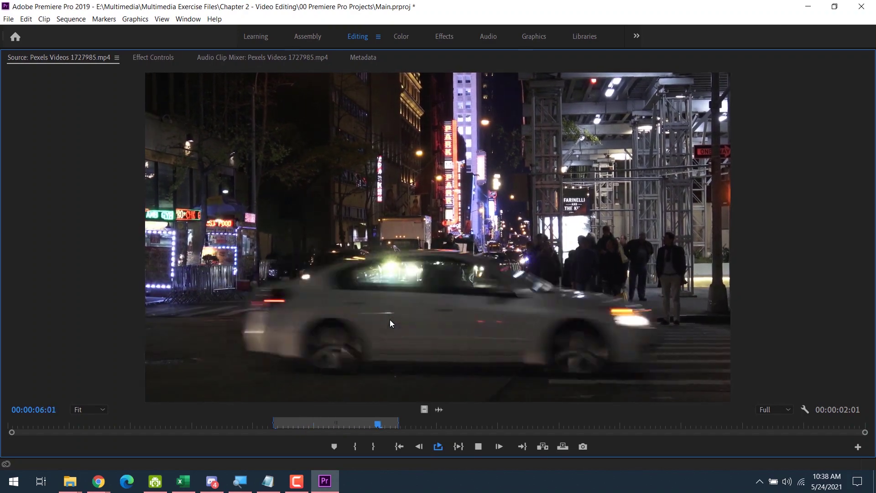
key(space)
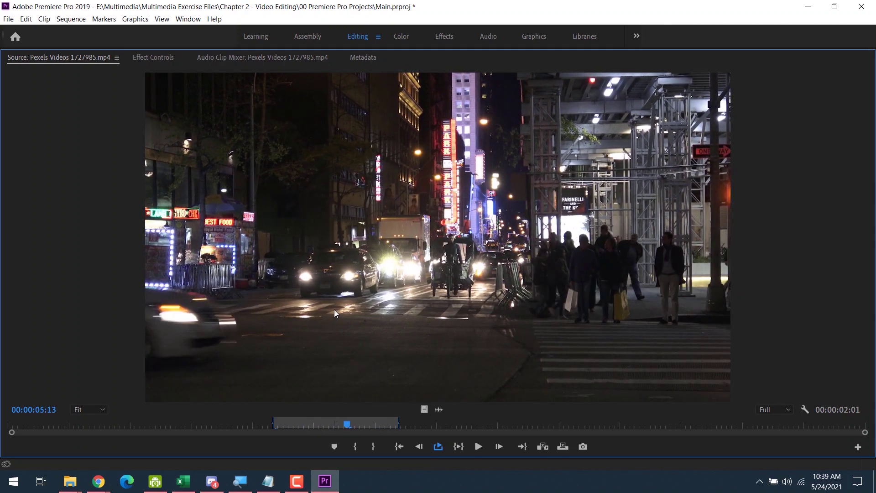
Restore the workspace layout and open Pexels Videos 1535670.mp4 from the selection bin in a maximized Source monitor
key(grave)
key(grave)
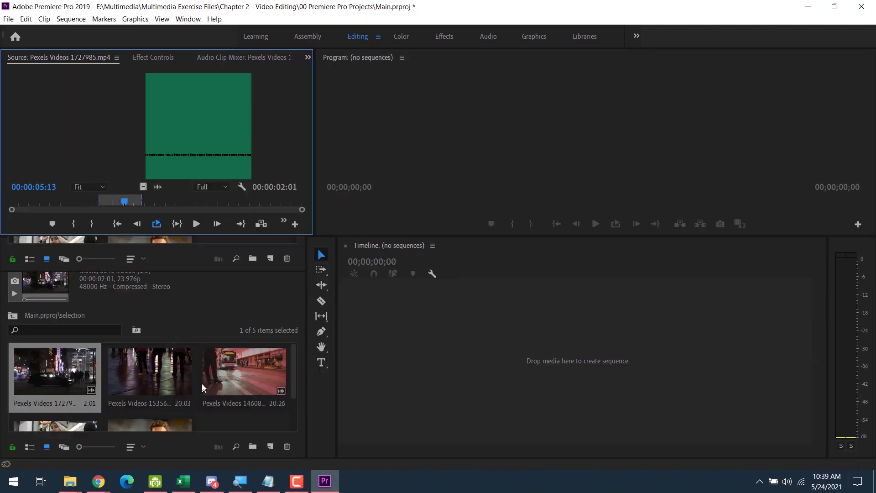
click(253, 242)
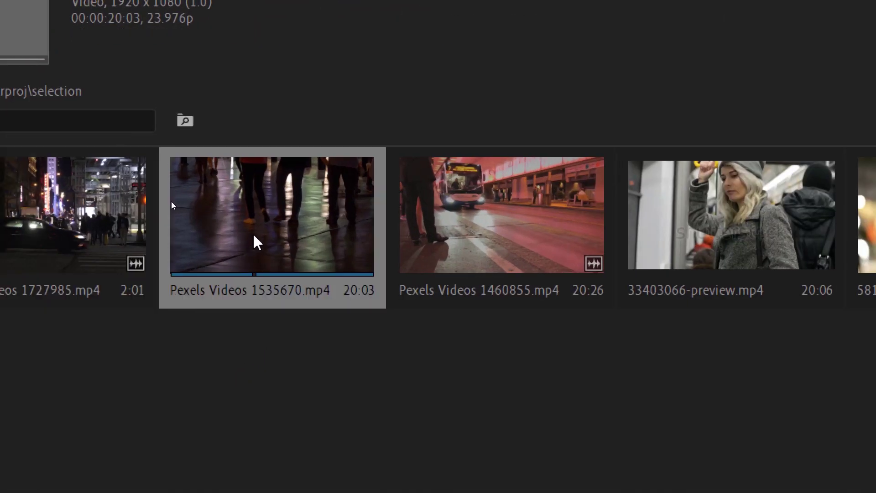
double_click(265, 237)
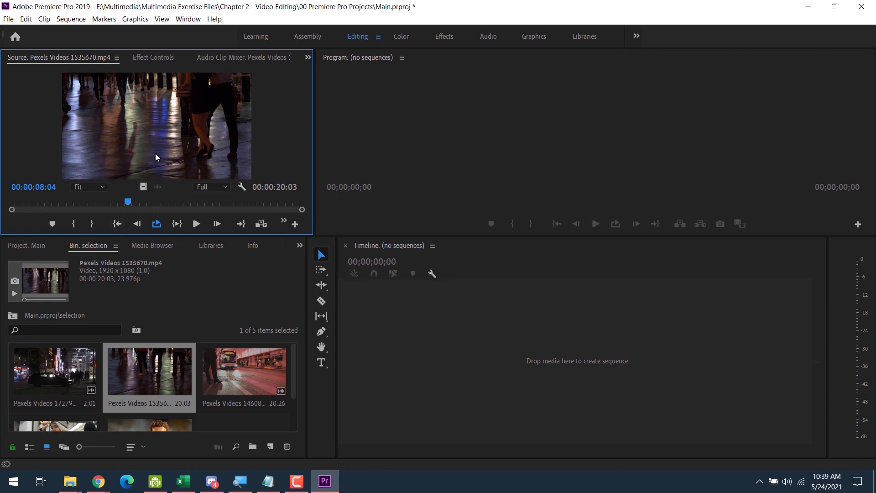
key(grave)
Mark the In point at 00:00:08:08, advance the playhead with "+2.", mark the Out point at 00:00:10:08, and play the range
drag(325, 424, 364, 429)
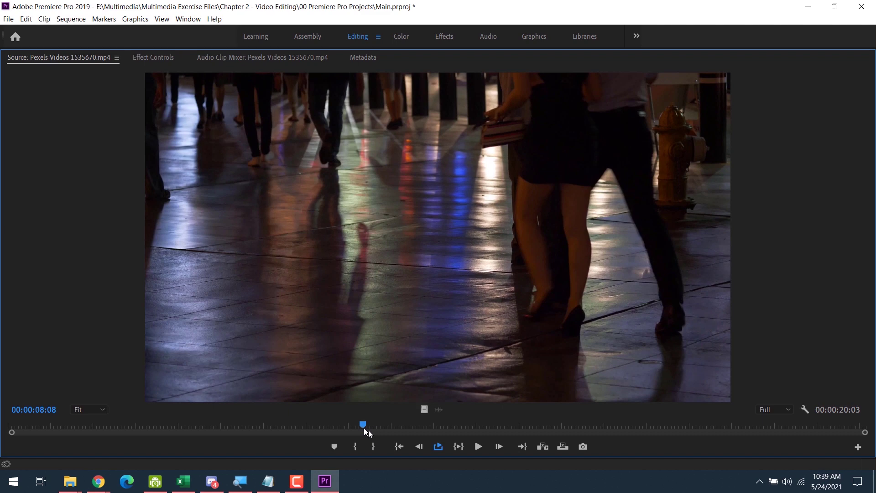
key(i)
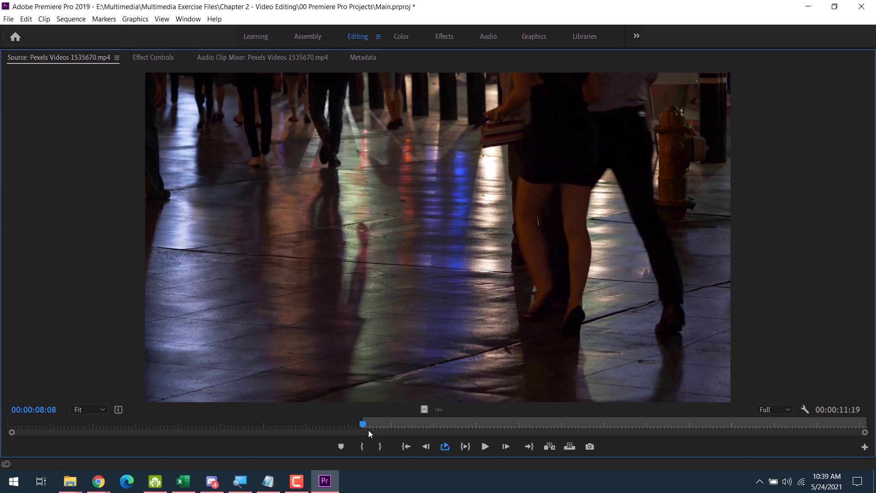
text(+)
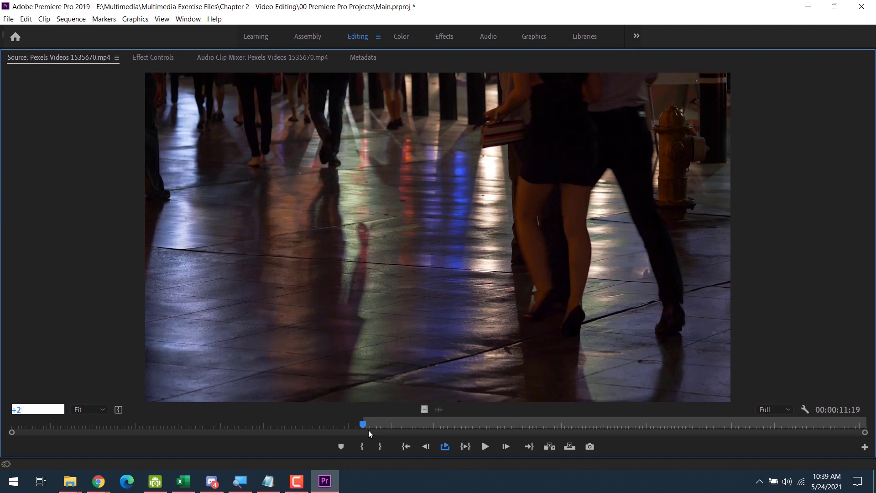
text(2.)
key(Return)
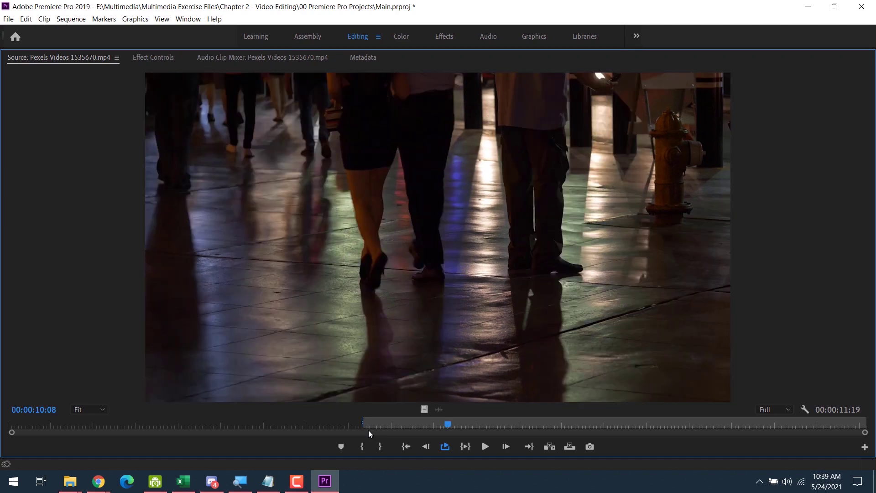
key(o)
key(space)
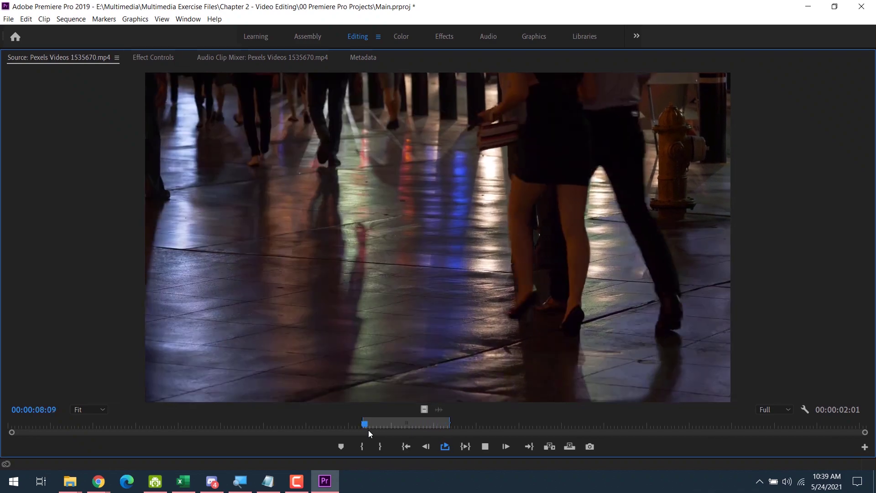
key(space)
Restore the workspace layout and open Pexels Videos 1460855.mp4 from the selection bin in a maximized Source monitor
key(grave)
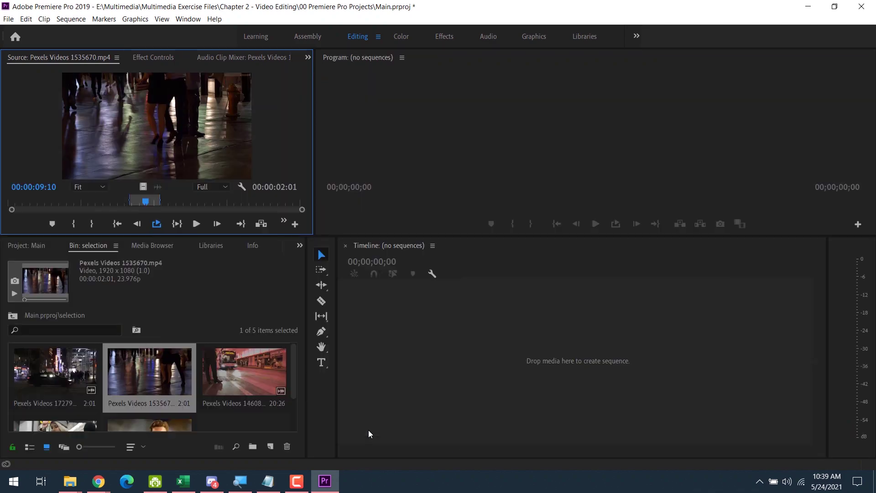
double_click(244, 375)
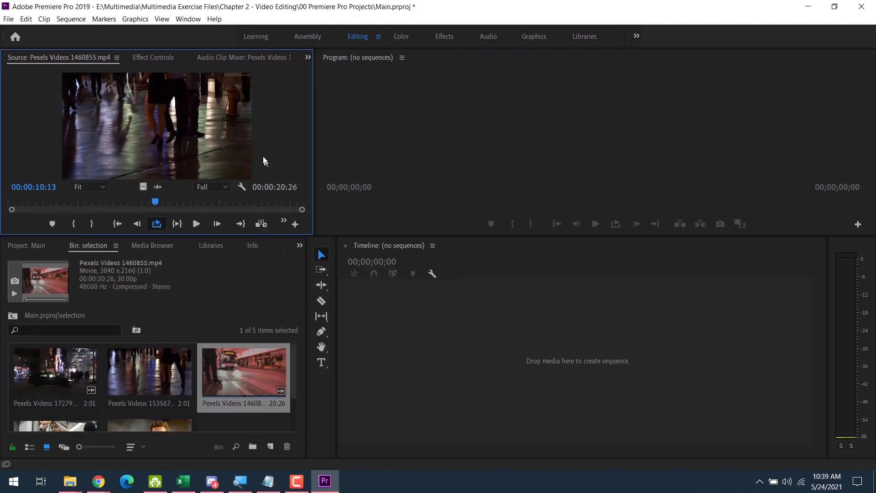
key(grave)
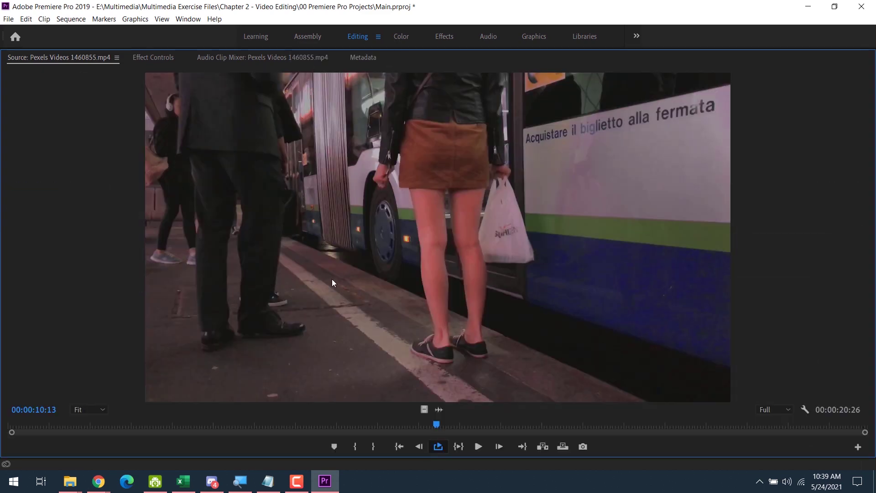
Mark the clip's Out point at 00:00:17:15 and its In point at 00:00:00:23
drag(433, 425, 730, 461)
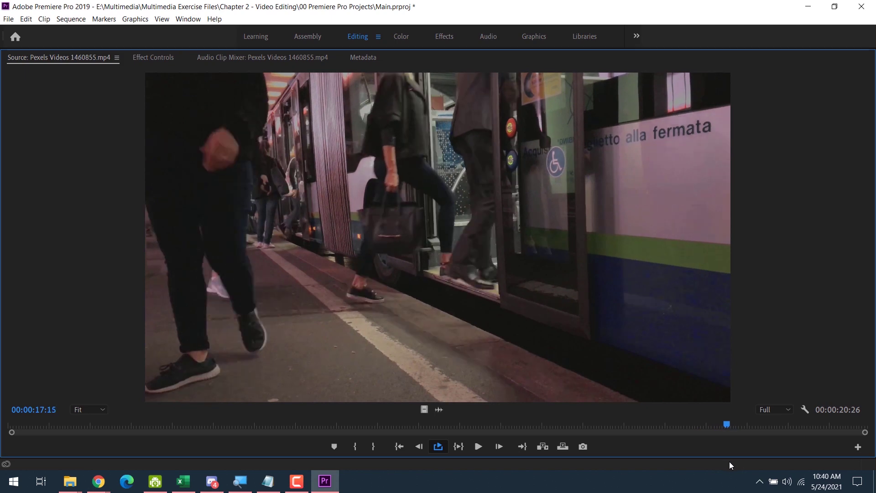
key(o)
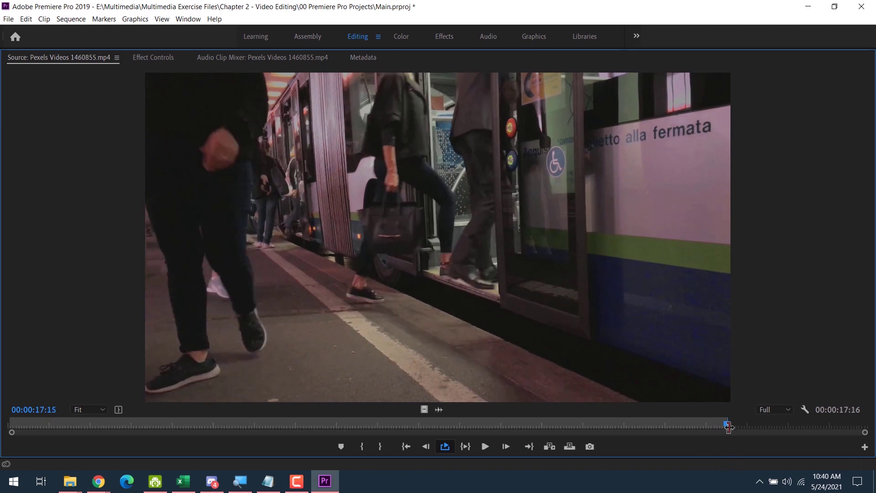
drag(728, 426, 235, 438)
drag(158, 437, 41, 431)
key(i)
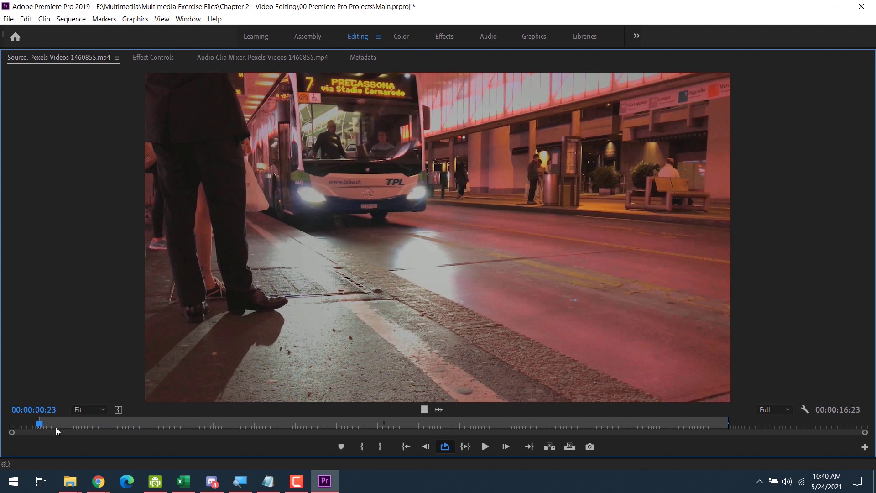
Restore the workspace layout and open 33403066-preview.mp4 from the selection bin in a maximized Source monitor
key(grave)
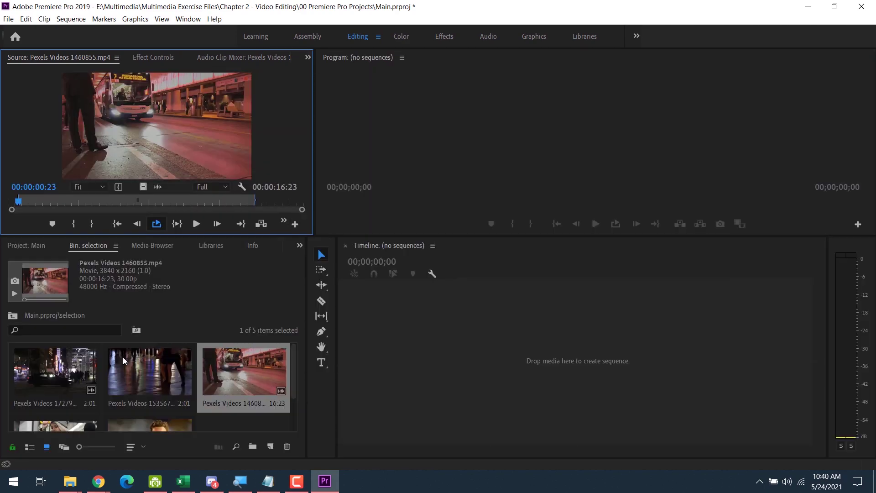
double_click(56, 387)
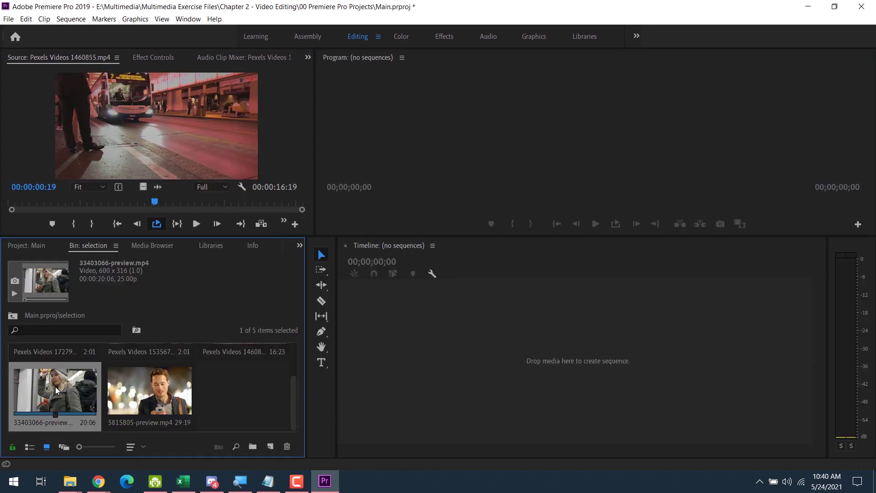
key(grave)
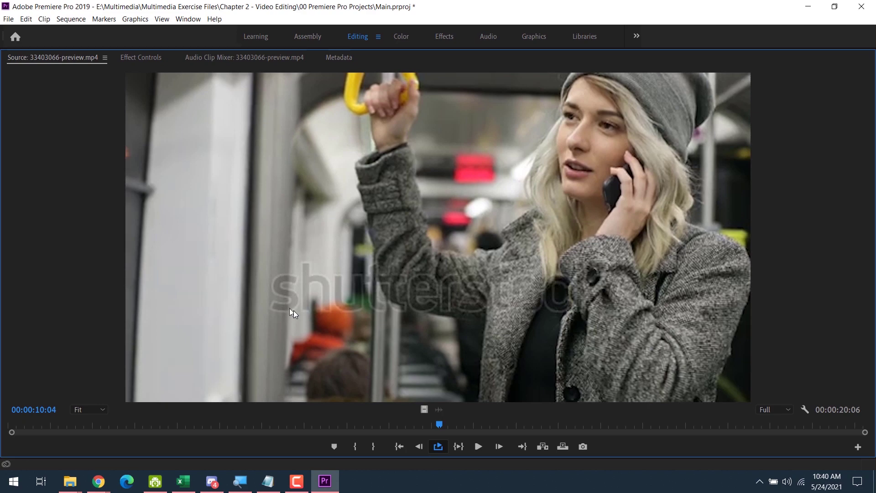
Scrub through the clip of the woman on the phone and mark its Out point at 00:00:11:13
mouse_move(439, 424)
mouse_down()
mouse_move(1, 429)
mouse_move(442, 436)
mouse_up()
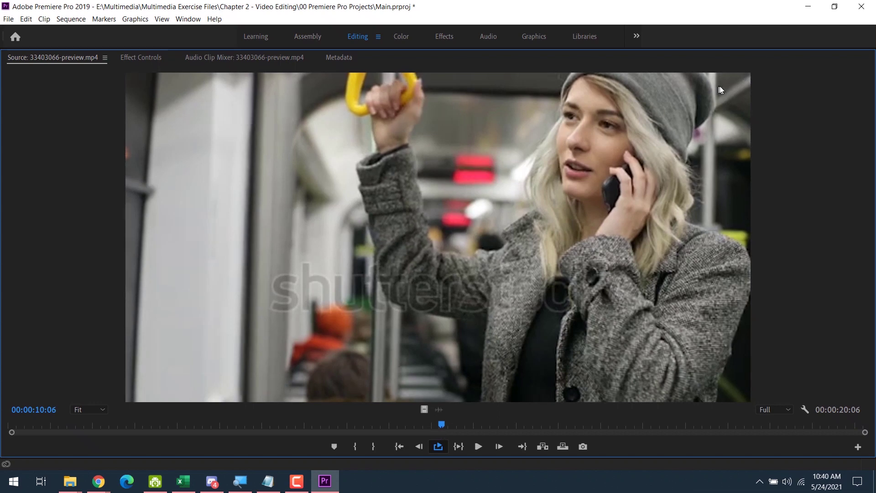
drag(442, 424, 497, 431)
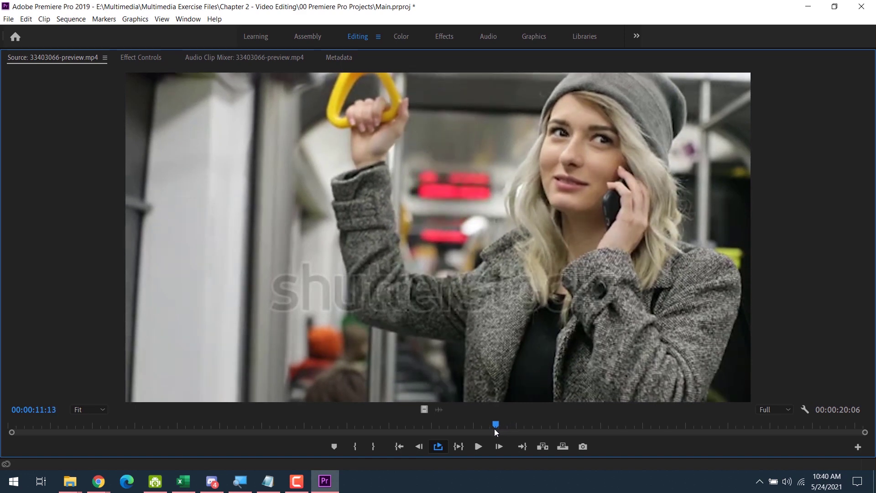
key(o)
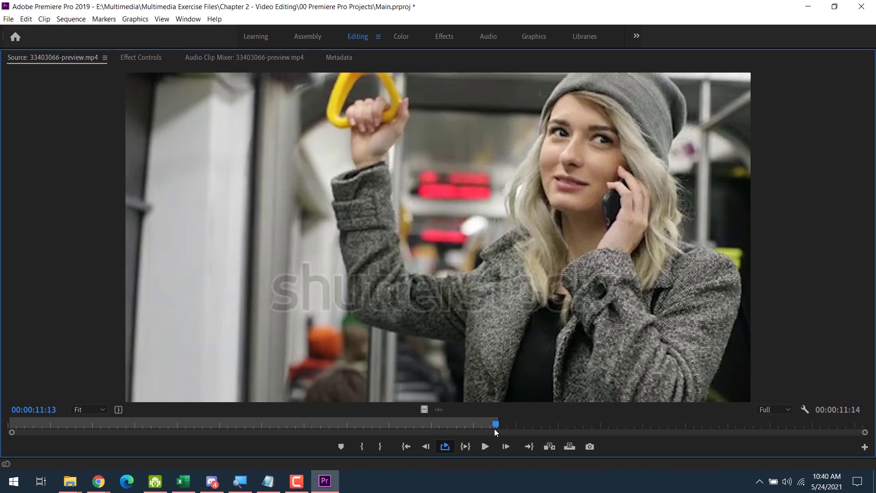
Switch to the Google Meet call in Chrome to check on the participants, and return to Premiere Pro
mouse_move(98, 481)
click(73, 464)
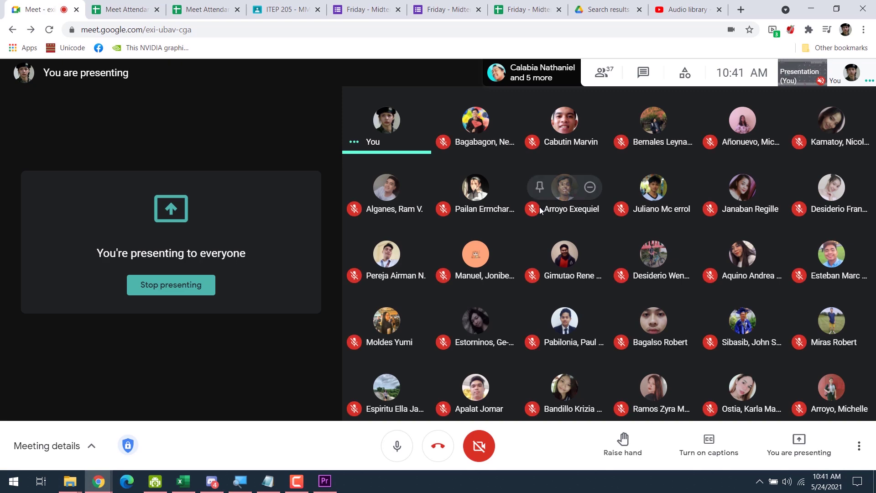
click(811, 8)
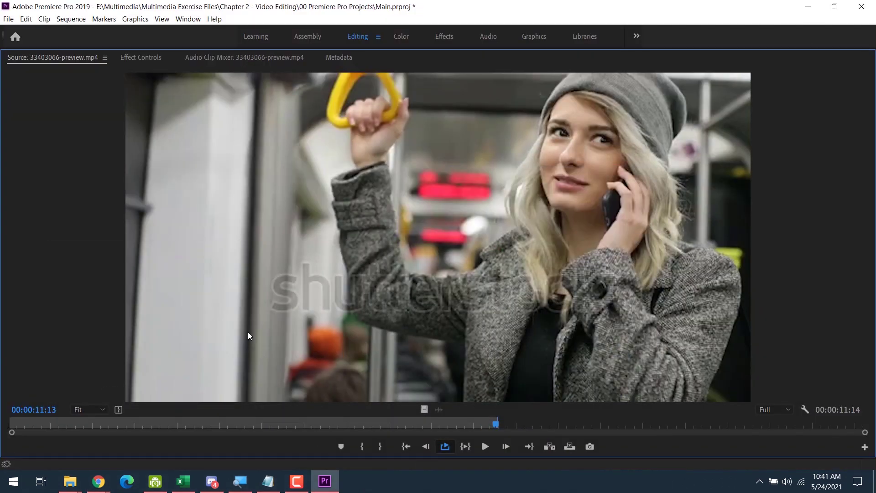
Open 5815805-preview.mp4 from the selection bin in a maximized Source monitor and mark its In point at 00:00:03:08
key(grave)
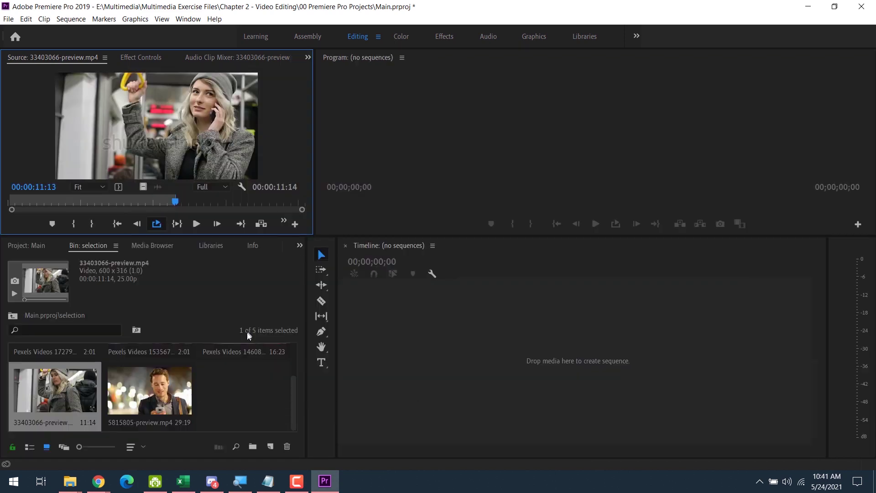
double_click(140, 393)
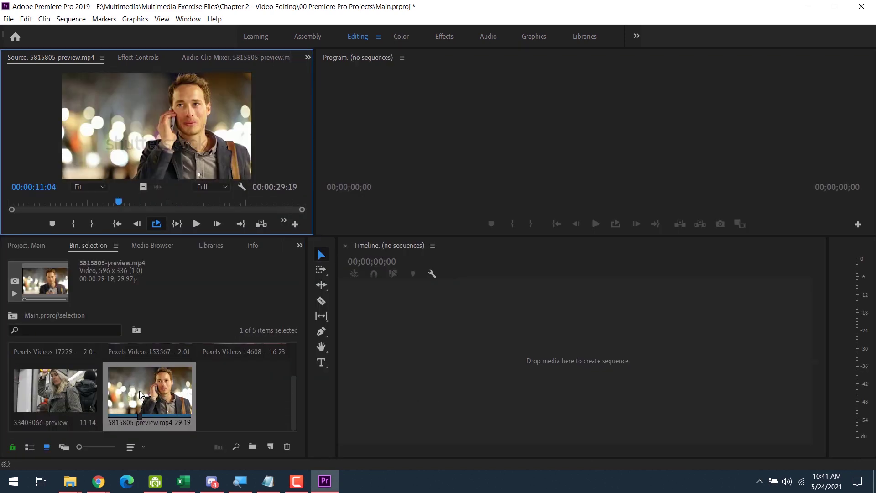
key(grave)
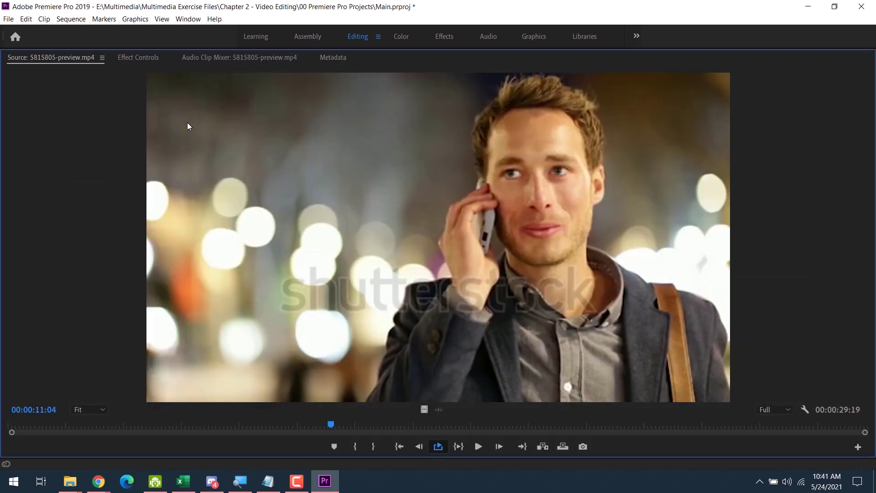
drag(176, 423, 103, 437)
key(i)
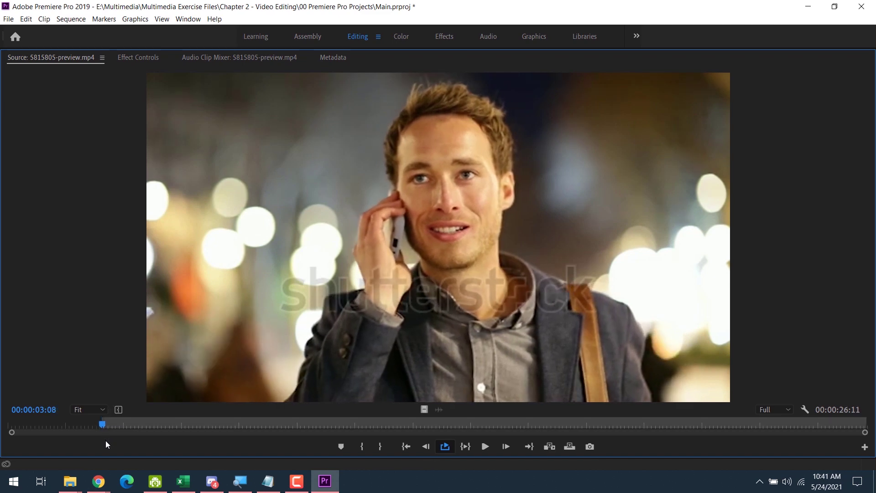
Play the clip from the In point, step back frame by frame, and mark the Out point at 00:00:12:05
key(space)
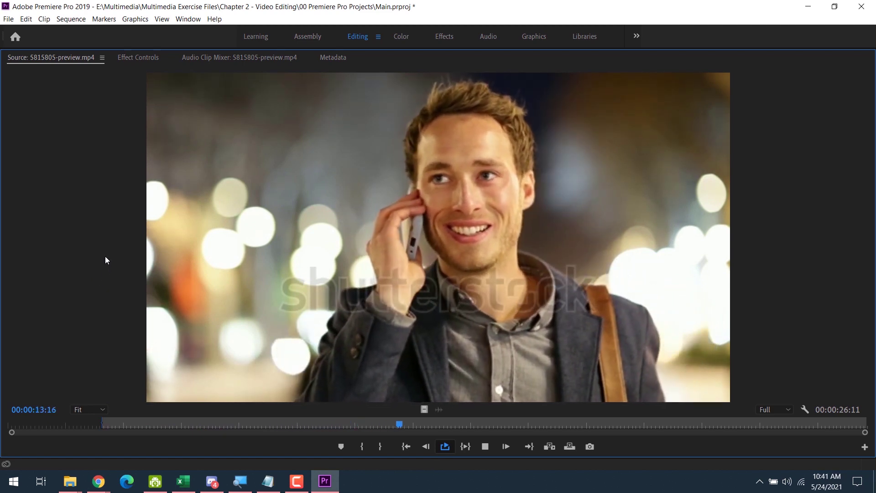
key(space)
key(Left)
key(Left)
key(Left)
key(Left)
key(Left)
key(Left)
key(Left)
key(Left)
key(Left)
key(Left)
key(Left)
key(Left)
key(Left)
key(Left)
key(Left)
key(Left)
key(Left)
key(Left)
key(Left)
key(Left)
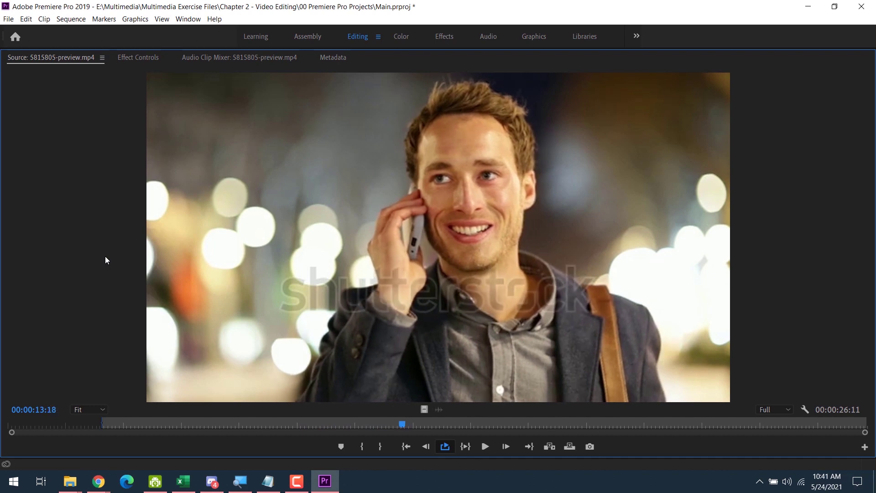
key(Left)
key(Left)
key(Left)
key(Left)
key(Left)
key(Left)
key(Left)
key(Left)
key(Left)
key(Left)
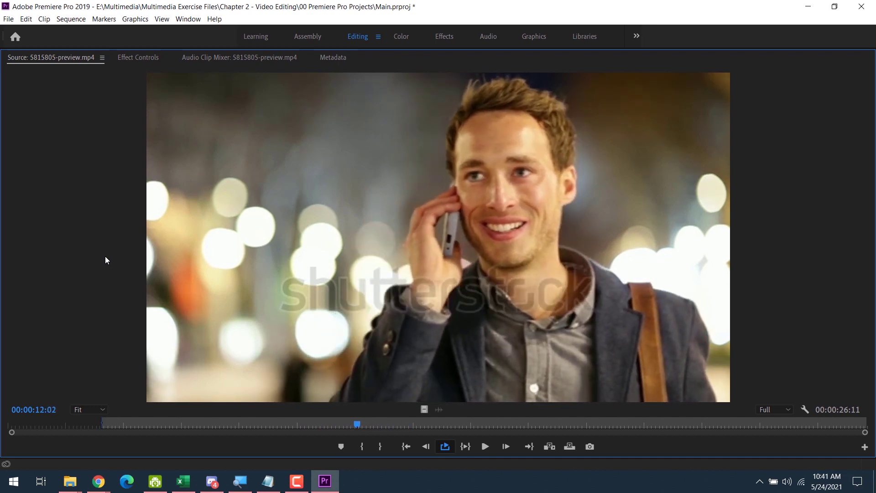
key(Left)
key(Left)
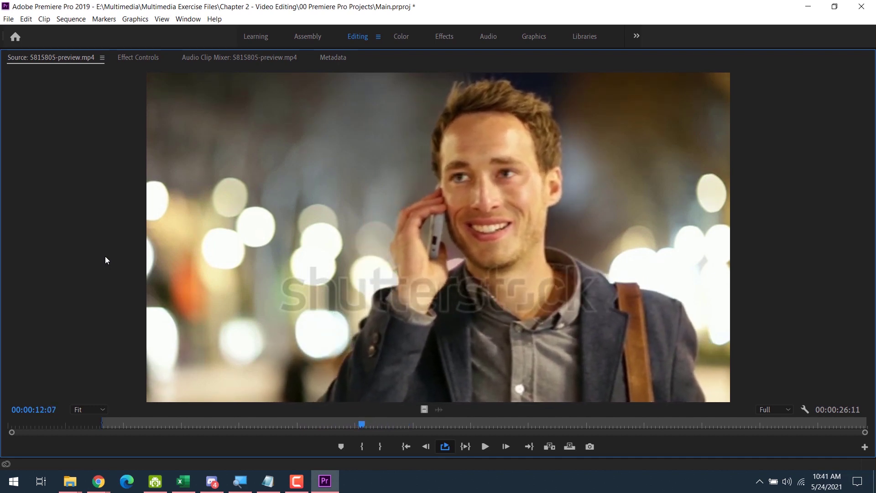
key(o)
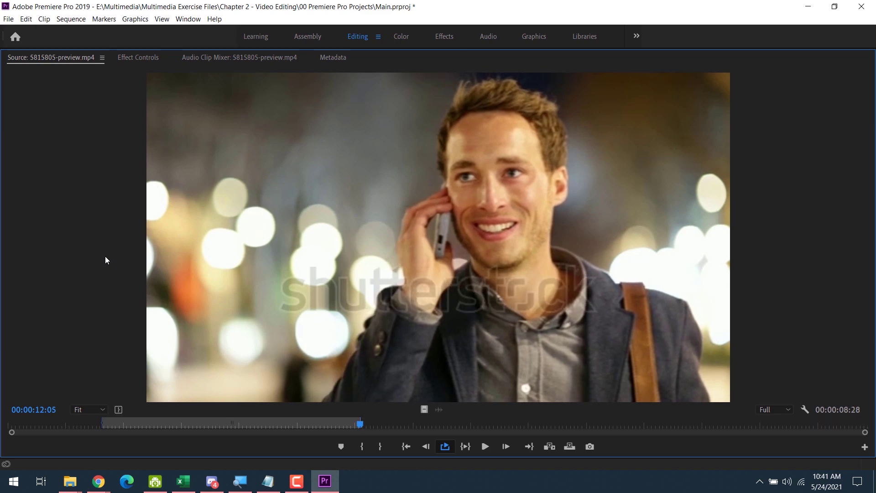
Select all five clips in the selection bin and create a new sequence from them in the empty timeline
key(grave)
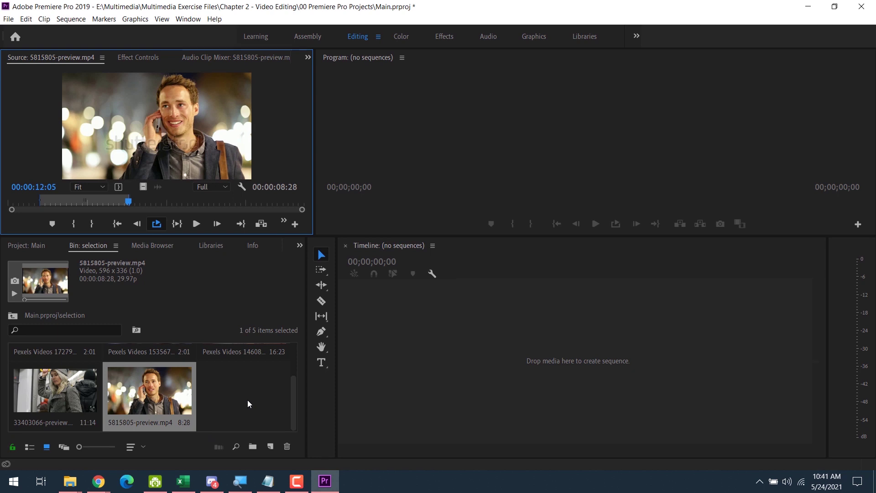
key(grave)
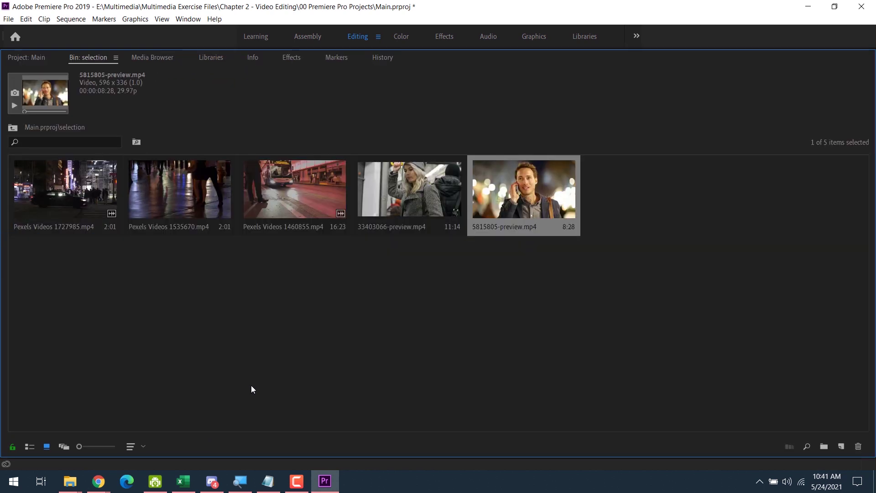
key(ctrl+a)
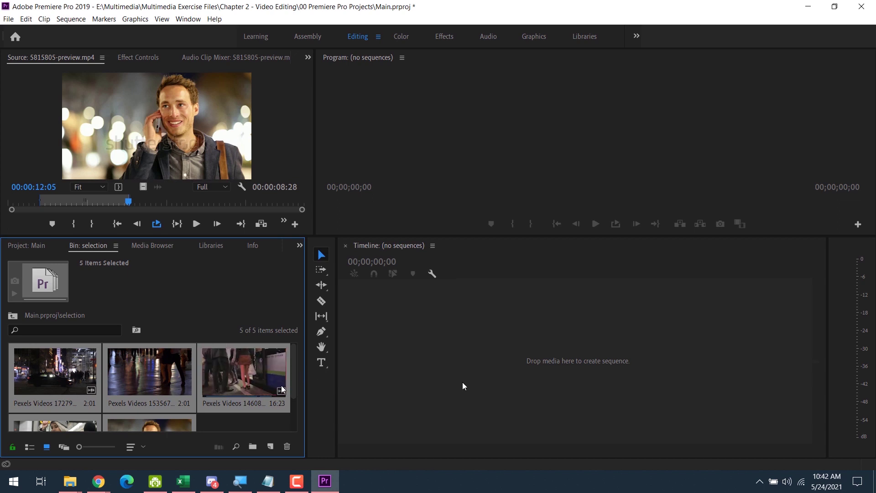
click(502, 344)
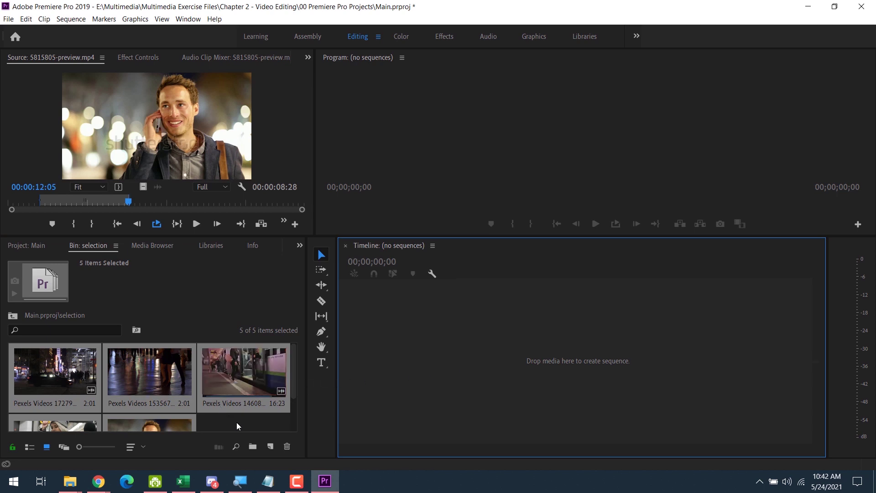
key(grave)
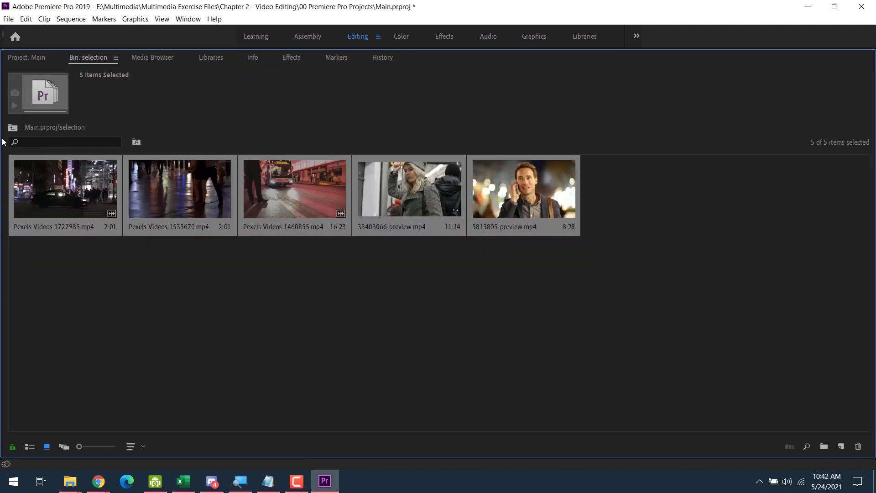
key(grave)
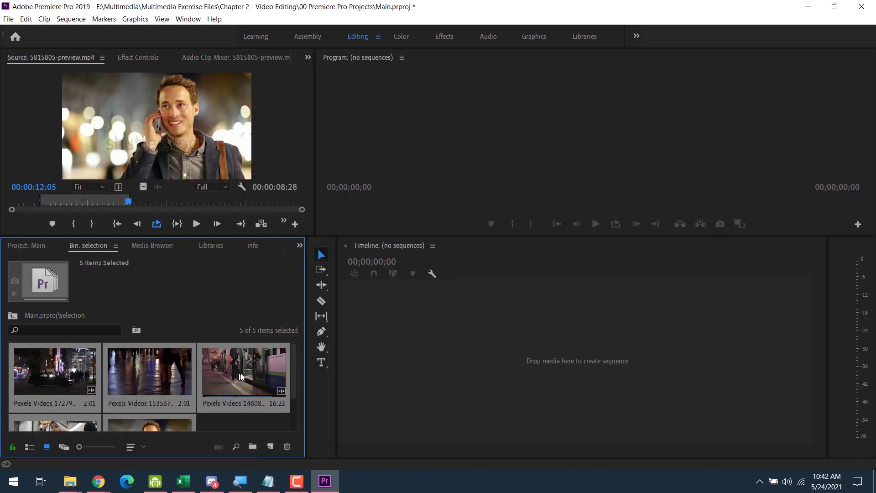
drag(241, 375, 427, 349)
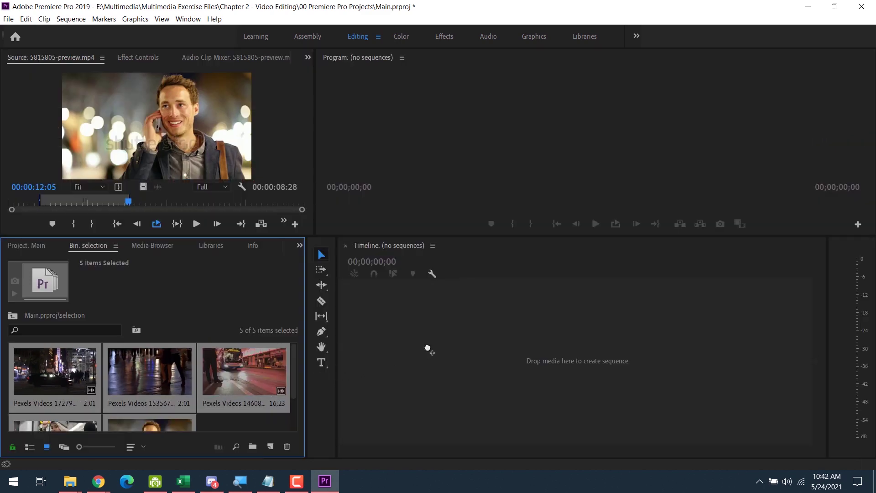
drag(428, 350, 427, 349)
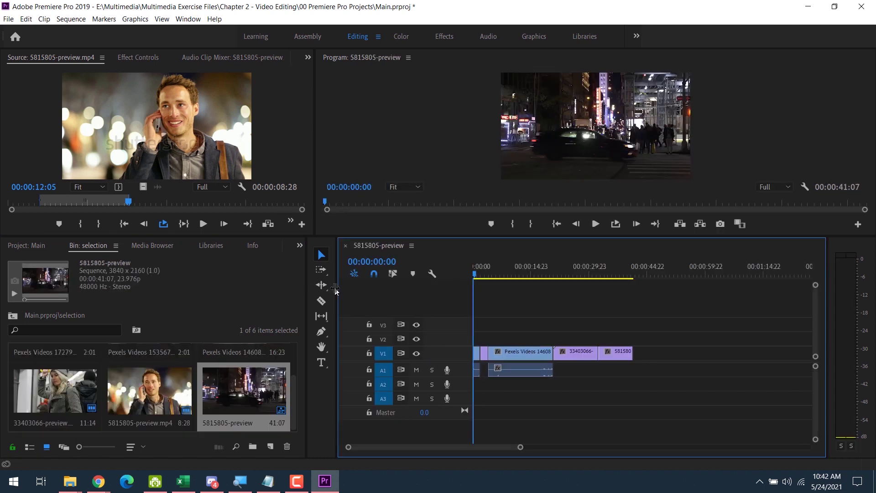
Widen the timeline area over the bin and make the Source and Program monitors taller
drag(335, 287, 300, 286)
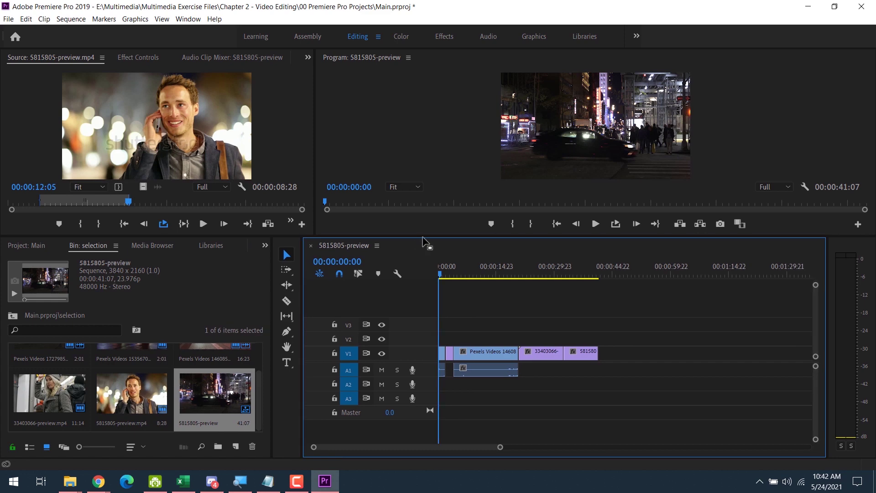
drag(424, 236, 412, 335)
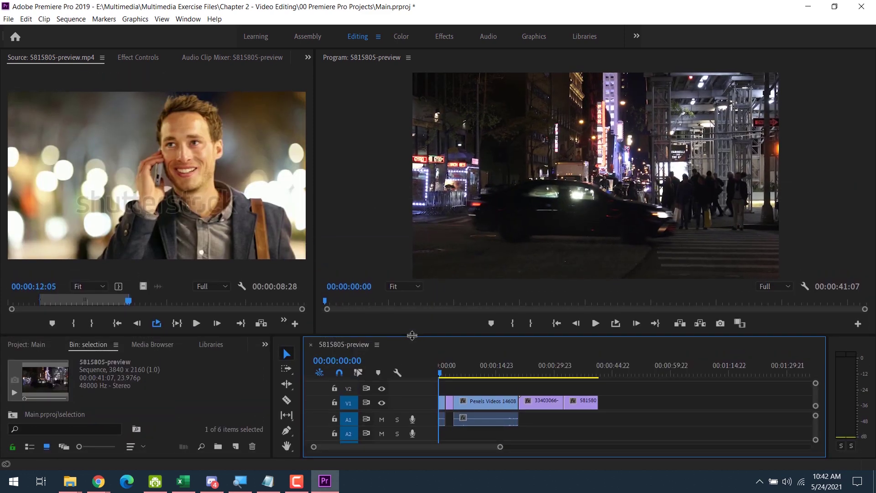
Examine the clips in the new sequence by repeatedly zooming the timeline in and out
key(equal)
key(equal)
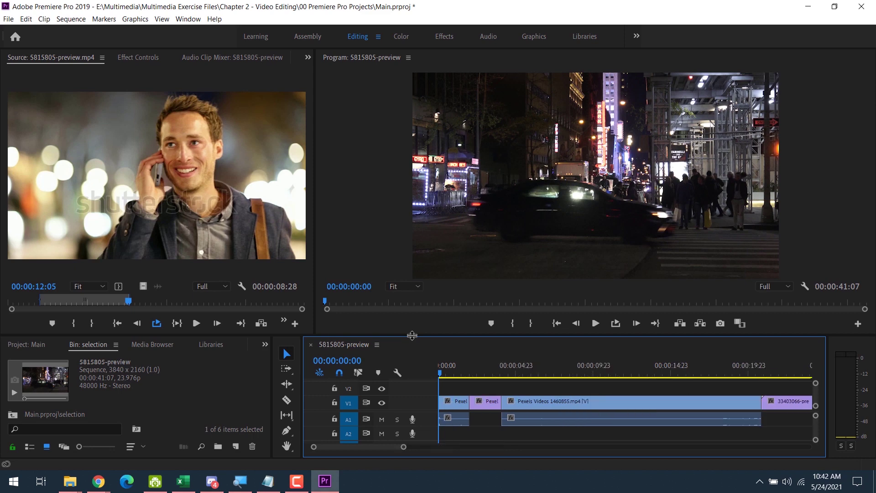
key(minus)
key(minus)
key(minus)
key(equal)
key(equal)
key(equal)
key(minus)
key(minus)
key(minus)
key(minus)
key(minus)
key(equal)
key(equal)
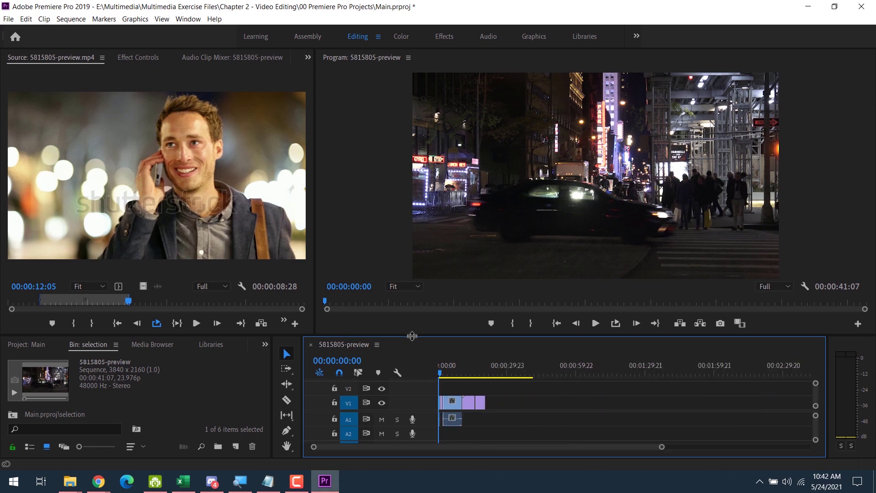
key(equal)
key(equal)
key(equal)
key(equal)
key(minus)
key(minus)
key(minus)
key(minus)
key(equal)
key(equal)
key(equal)
key(equal)
key(minus)
key(minus)
key(minus)
key(equal)
key(equal)
key(equal)
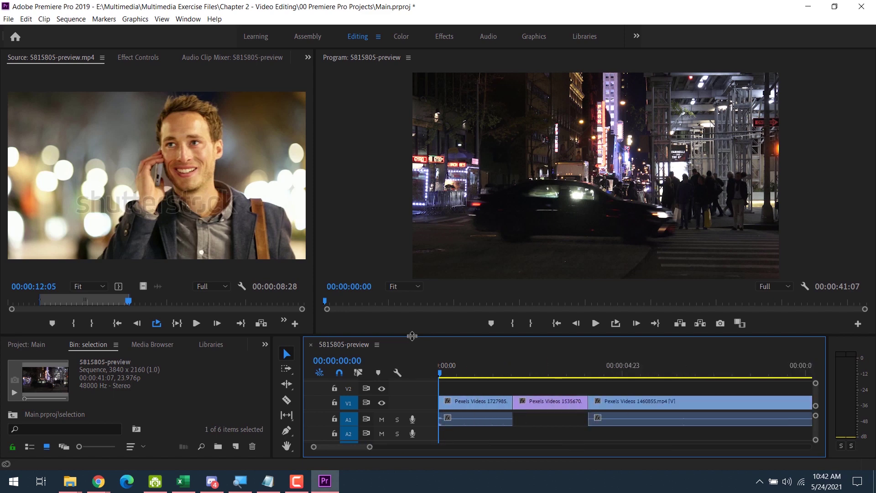
key(minus)
key(minus)
key(minus)
key(minus)
key(minus)
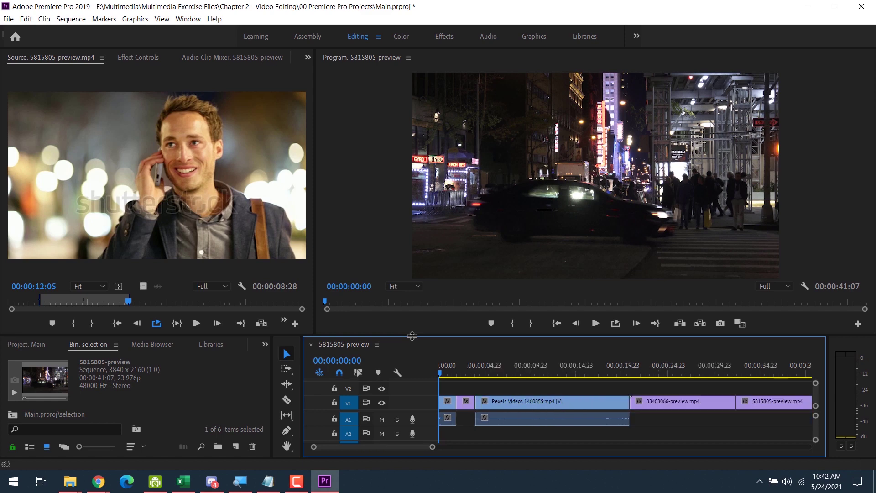
key(equal)
key(equal)
key(minus)
key(minus)
key(equal)
key(equal)
key(equal)
key(minus)
key(minus)
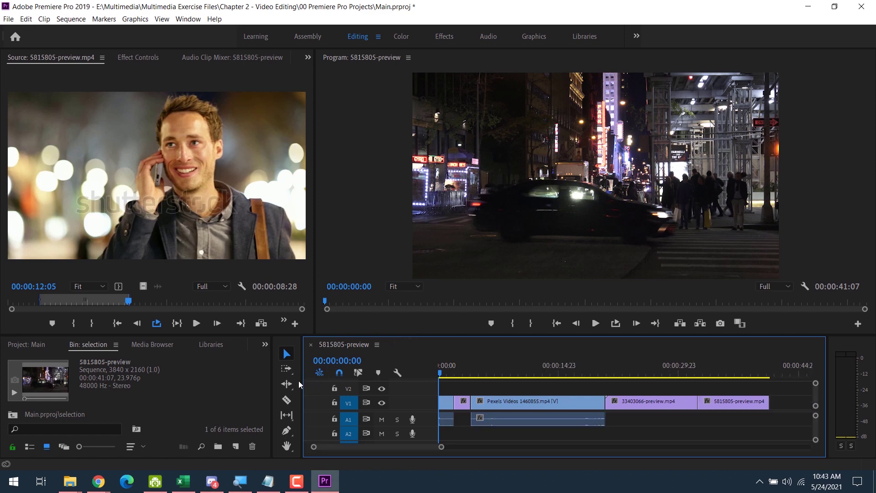
Widen the timeline further, inspect the clips at different zoom levels, and fit the whole sequence in view
drag(302, 381, 145, 387)
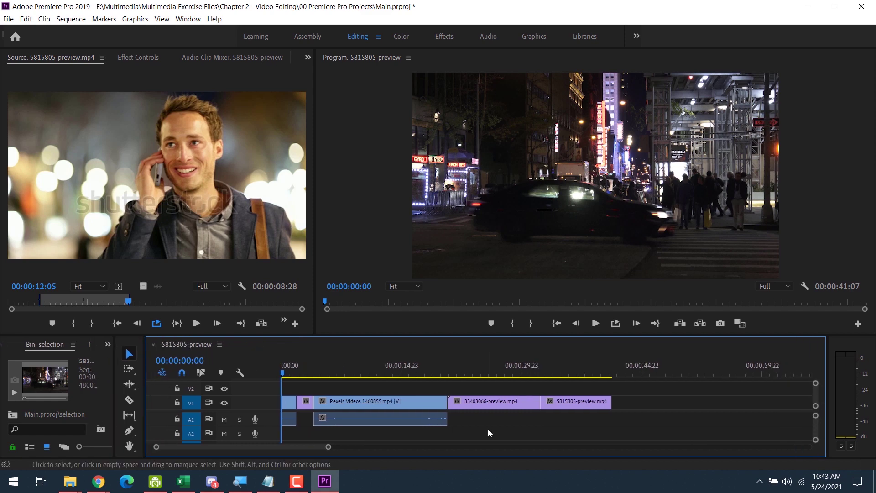
key(equal)
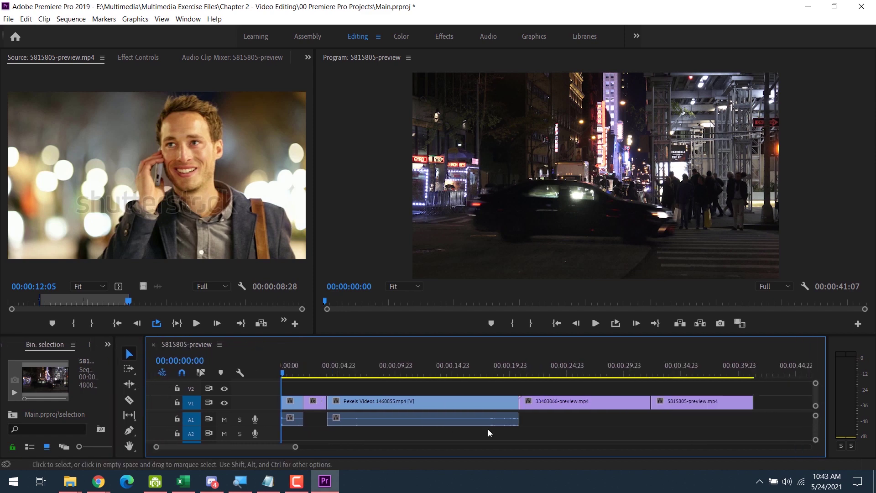
key(minus)
key(minus)
key(minus)
key(equal)
key(equal)
key(equal)
key(equal)
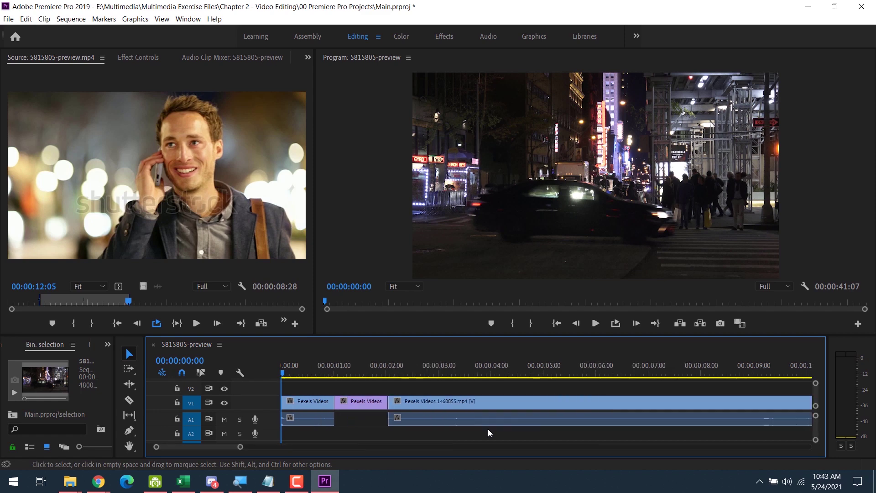
key(minus)
key(minus)
key(minus)
key(equal)
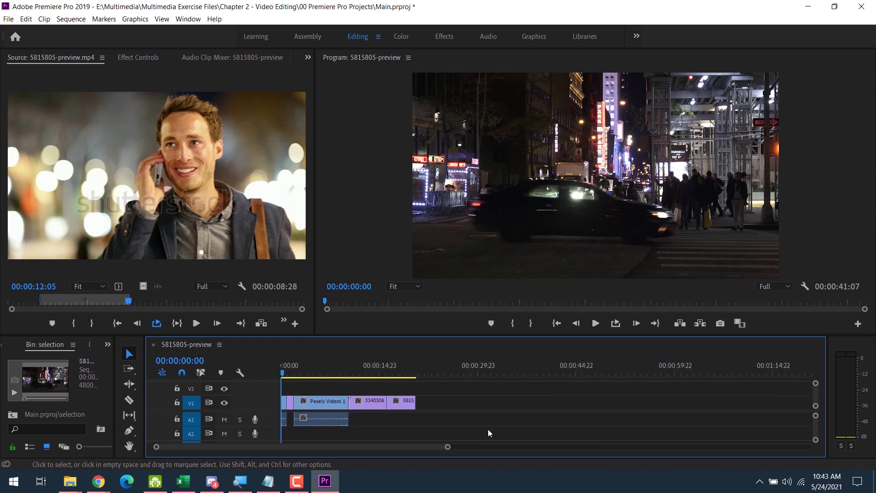
key(equal)
key(equal)
key(equal)
key(equal)
key(equal)
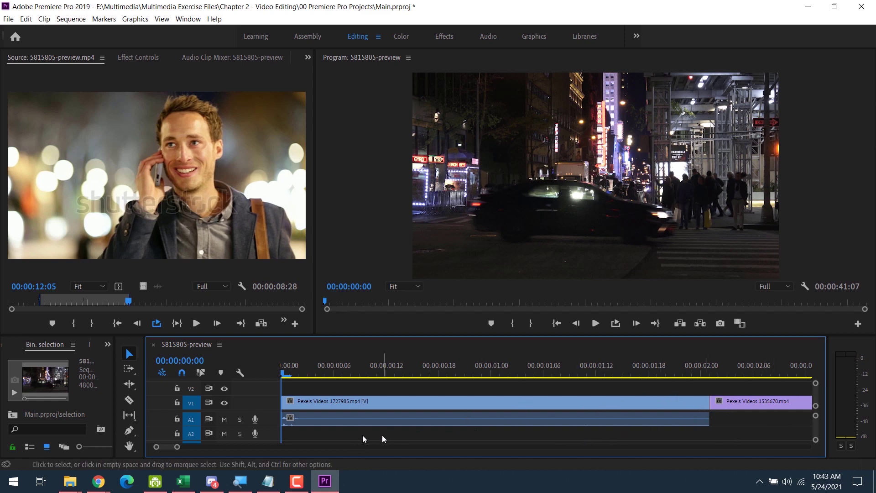
drag(168, 450, 195, 453)
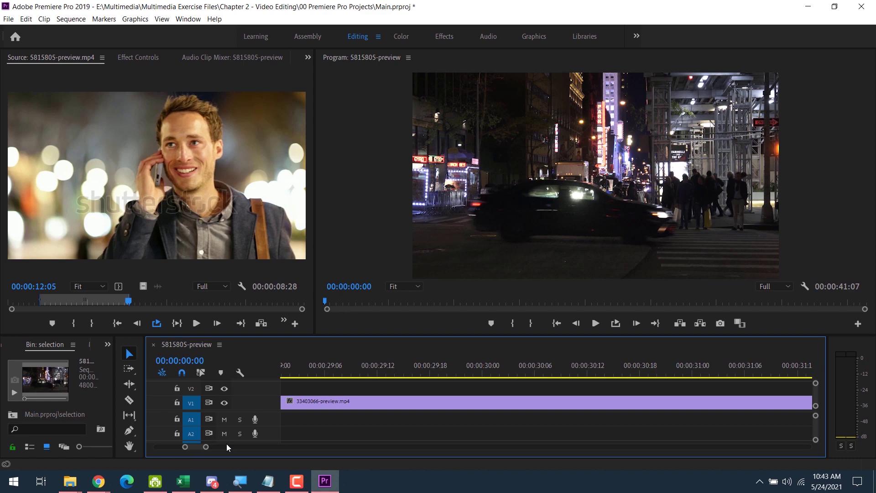
key(backslash)
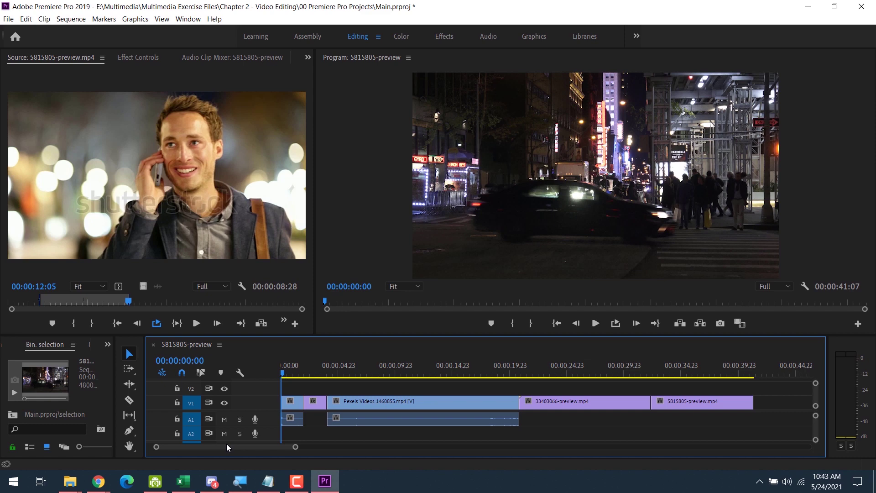
Play the opening of the sequence, return the playhead to the start, and play through the clips to review them
key(space)
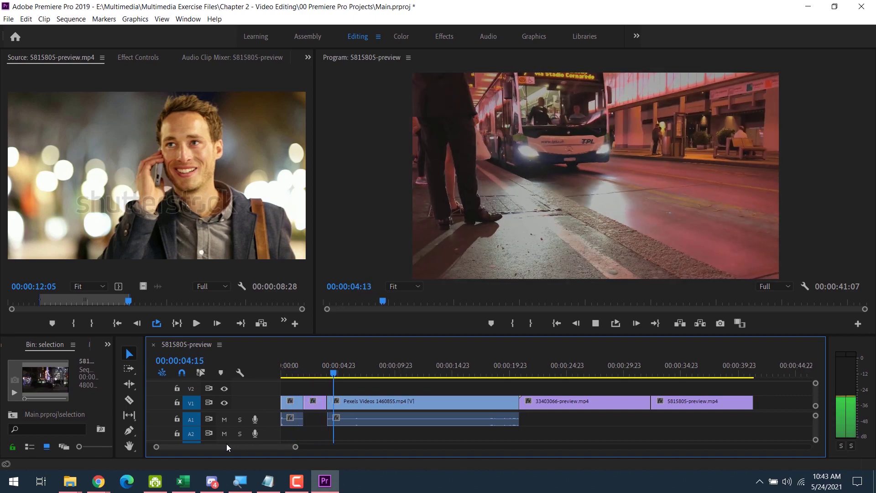
key(space)
key(Up)
key(Up)
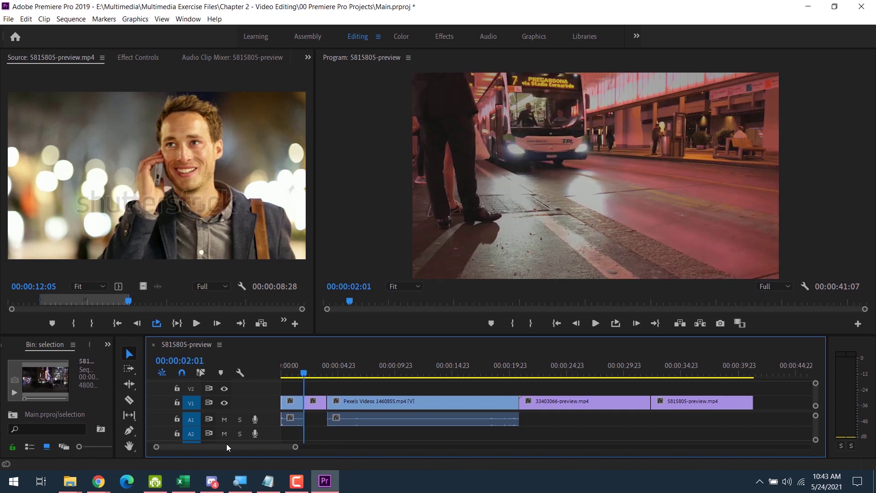
key(Up)
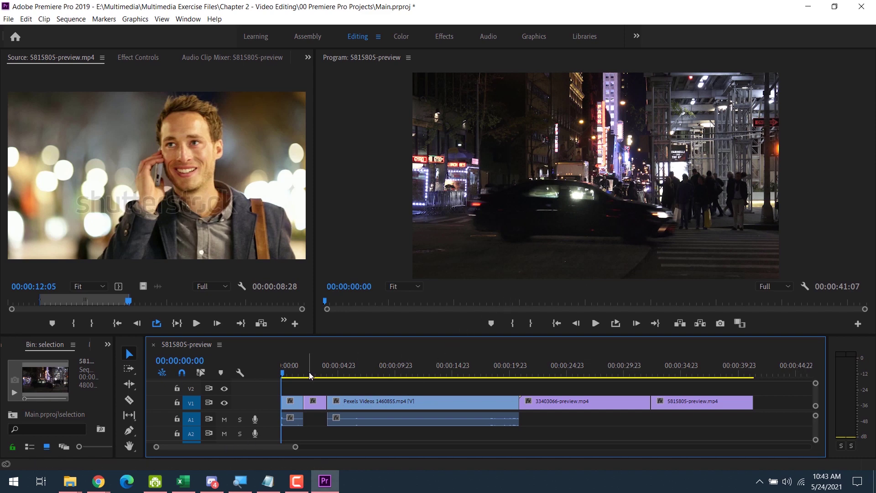
key(space)
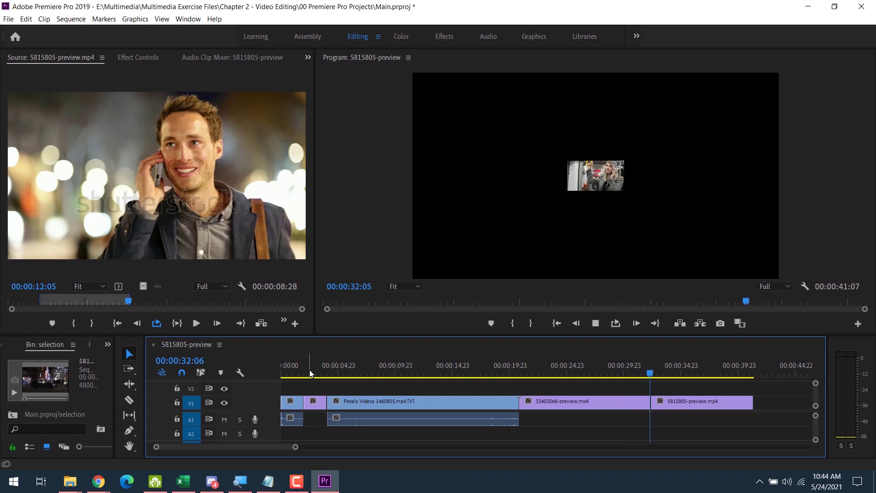
key(space)
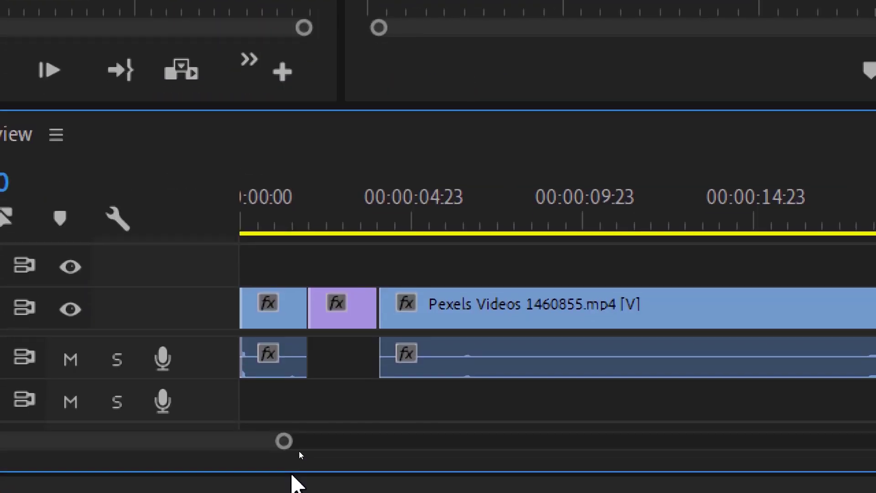
With the playhead at 00:00:02:23, select the second clip, Pexels Videos 1535670.mp4, and set its Motion Scale to 201
click(352, 198)
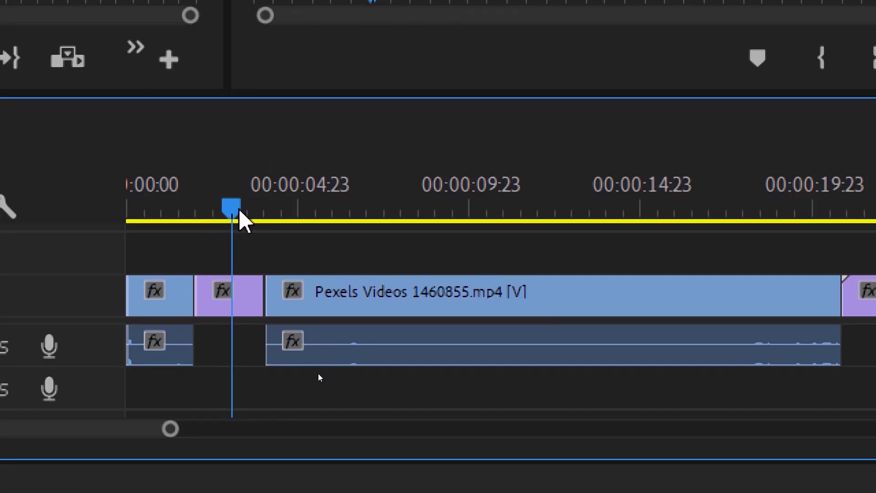
mouse_move(240, 214)
mouse_down()
mouse_move(308, 219)
mouse_move(167, 214)
mouse_move(244, 229)
mouse_move(228, 223)
mouse_up()
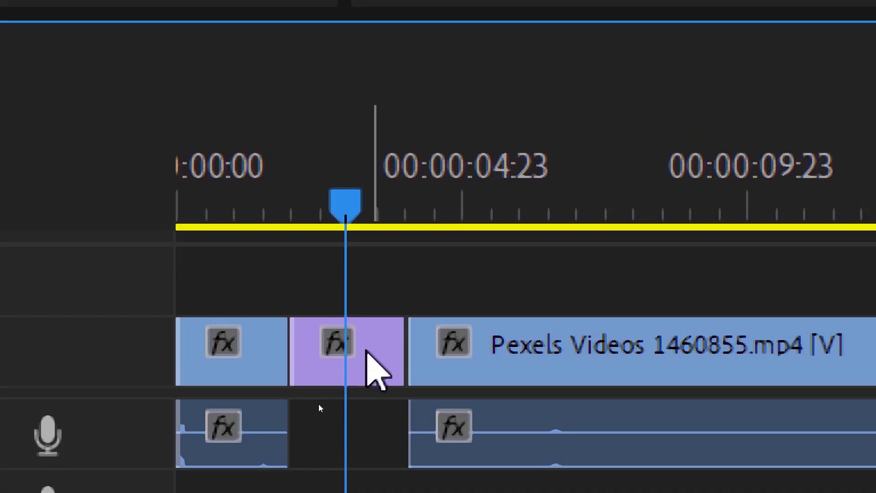
click(369, 348)
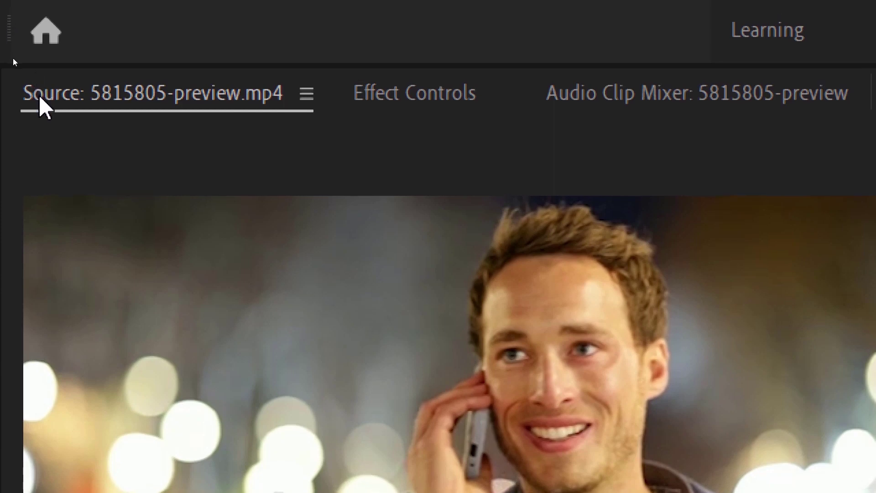
click(431, 96)
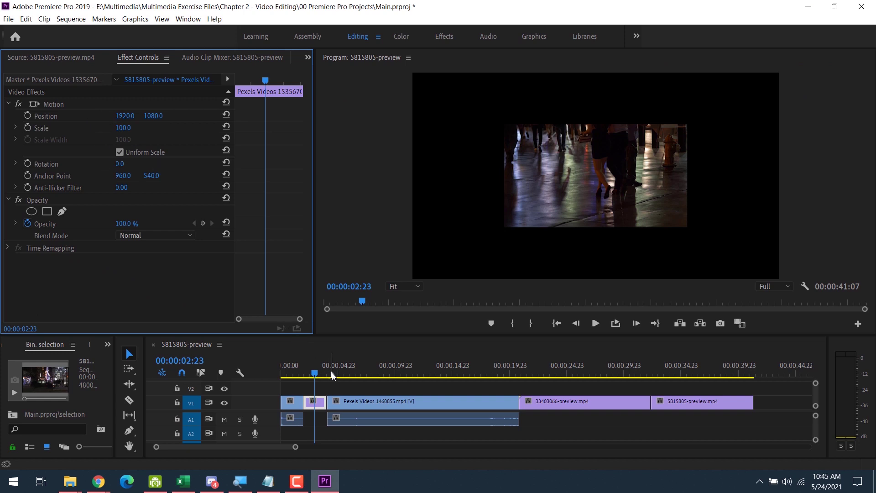
click(343, 389)
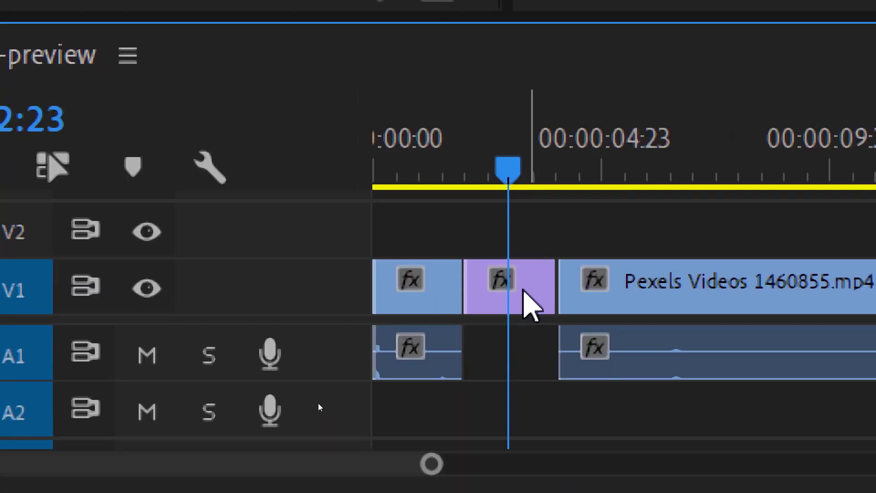
click(319, 405)
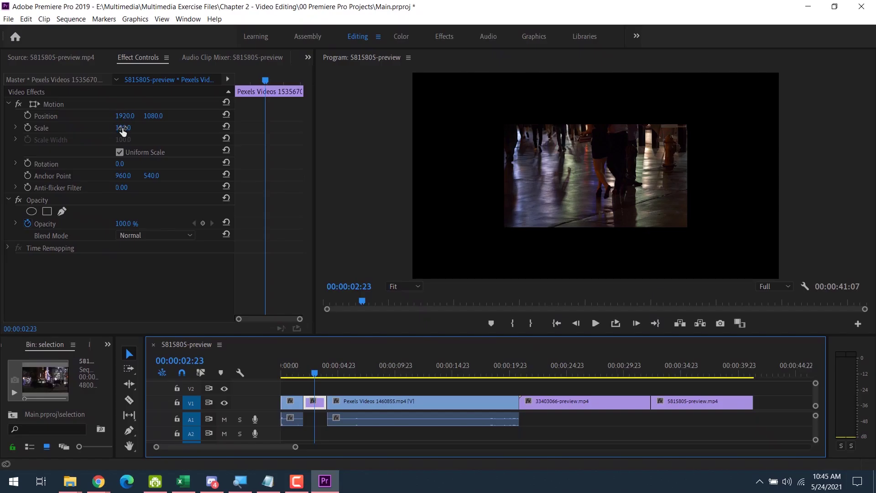
drag(122, 131, 168, 131)
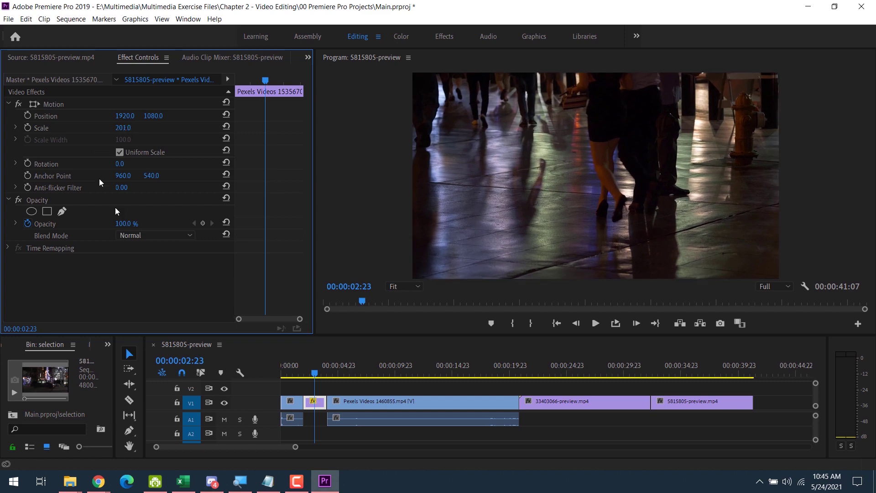
With the playhead at 00:00:24:09, select the 33403066-preview.mp4 clip and set its Motion Scale to 698
click(389, 373)
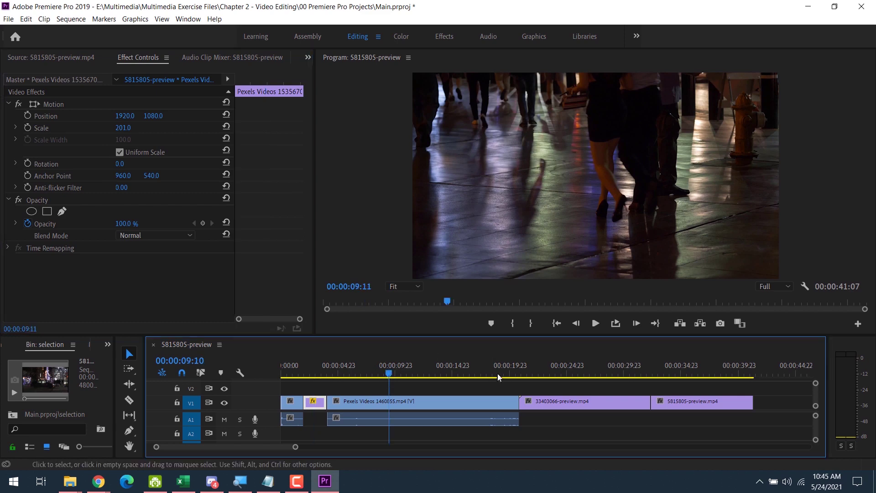
click(471, 374)
click(559, 373)
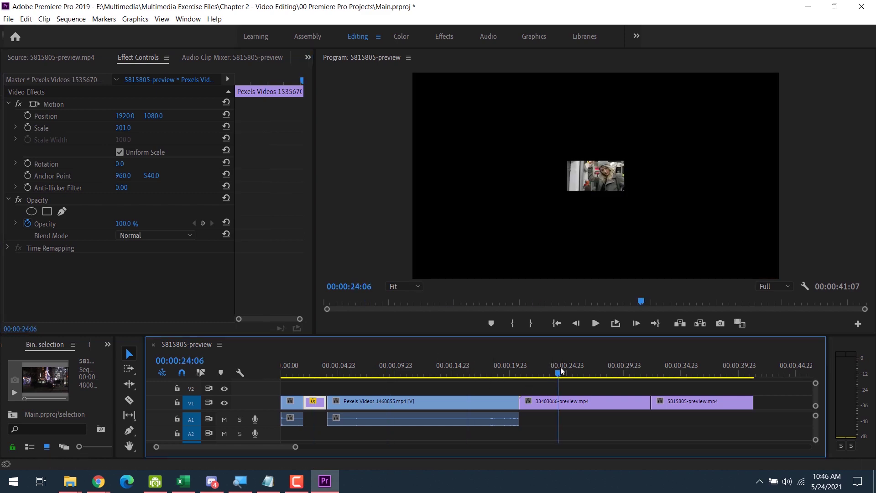
click(611, 404)
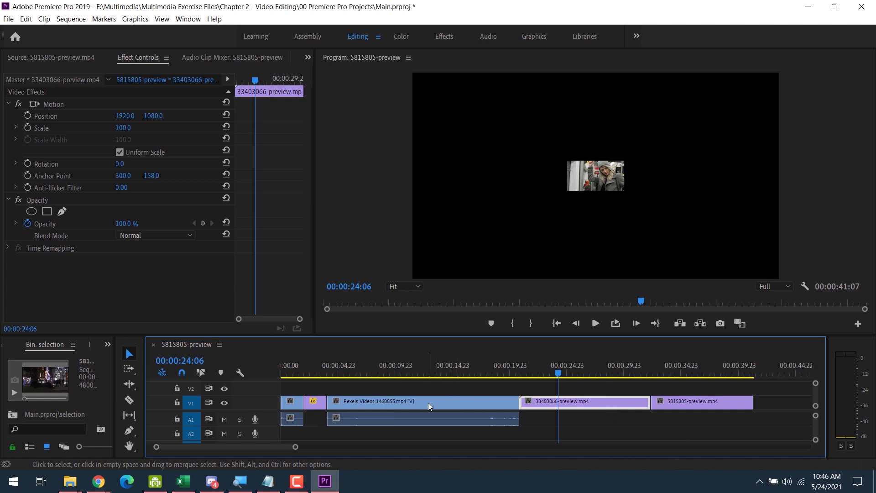
click(319, 408)
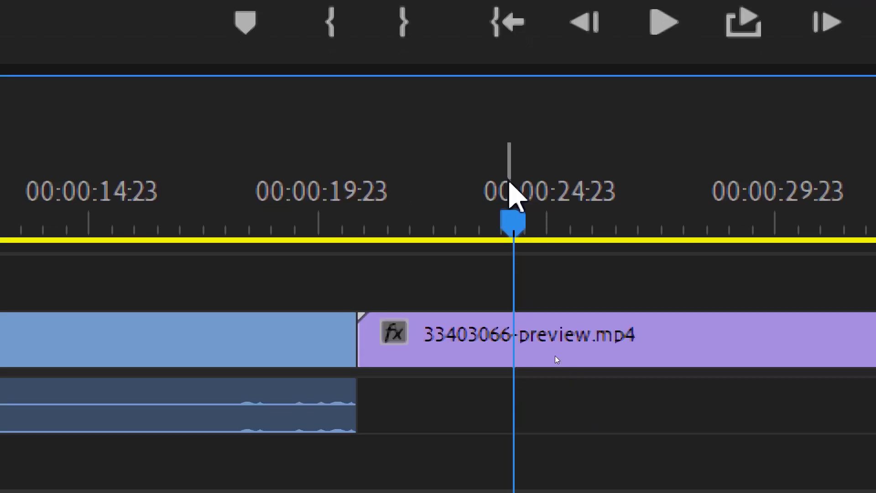
click(525, 231)
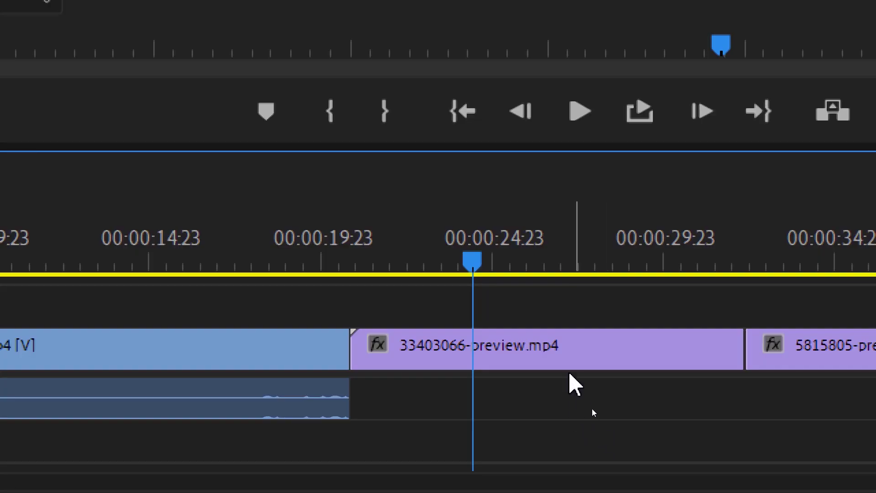
click(522, 356)
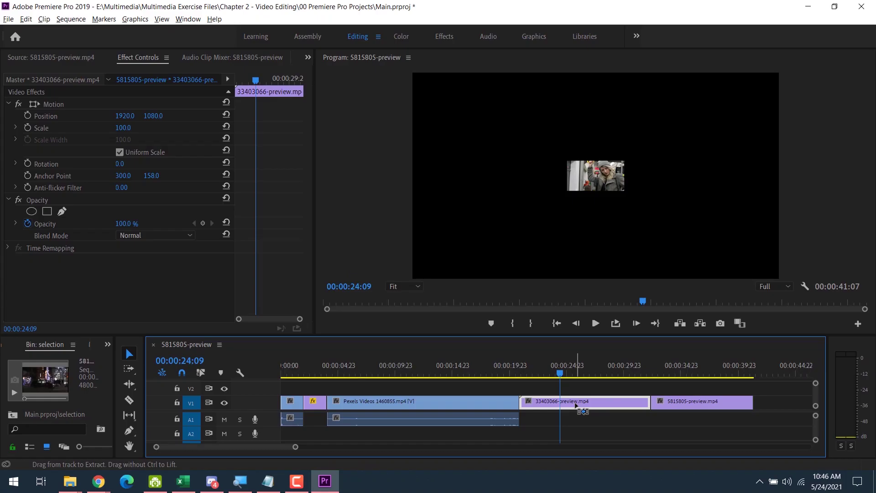
drag(123, 131, 395, 131)
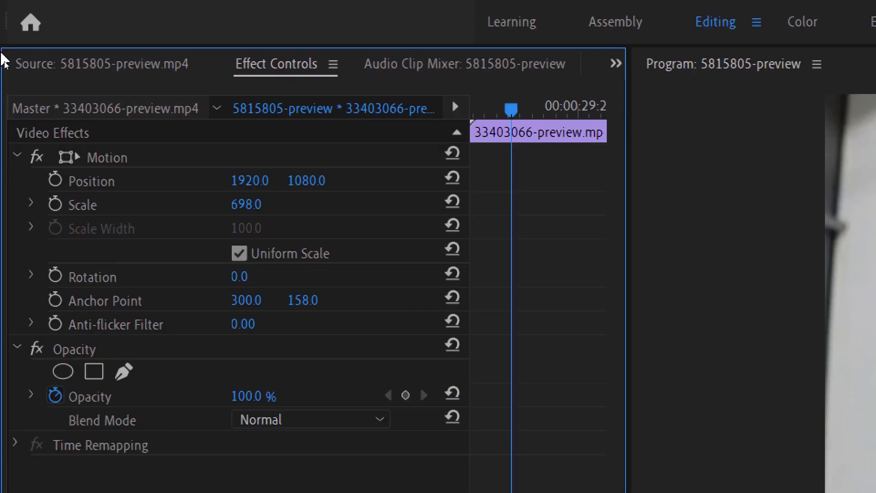
Copy the Motion settings of 33403066-preview.mp4 and apply them to the last clip, 5815805-preview.mp4, with the playhead at 00:00:36:09
click(114, 158)
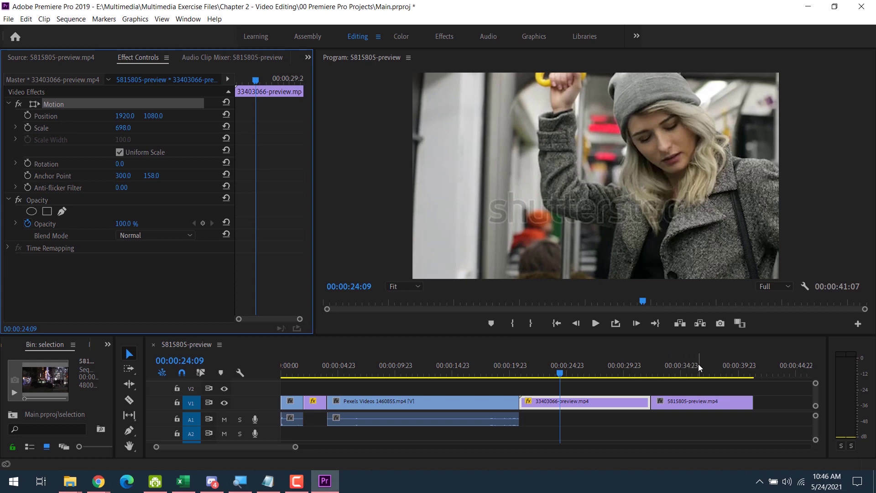
click(698, 363)
click(711, 404)
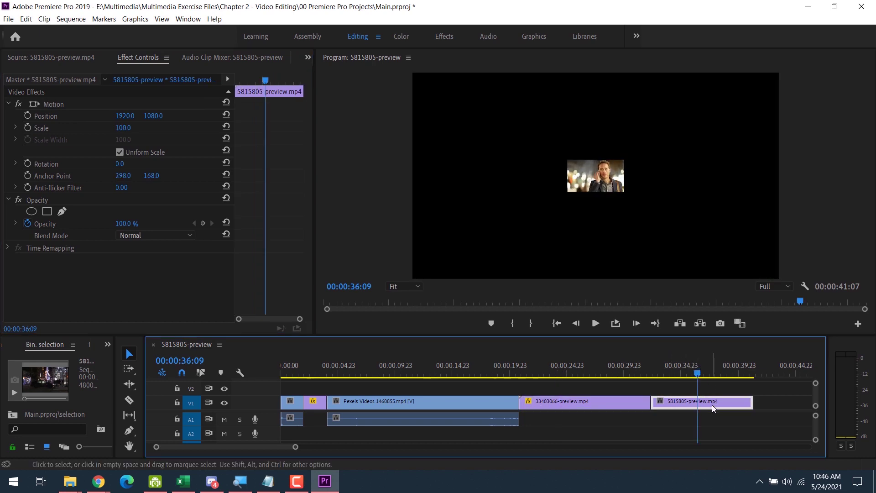
key(shift+s)
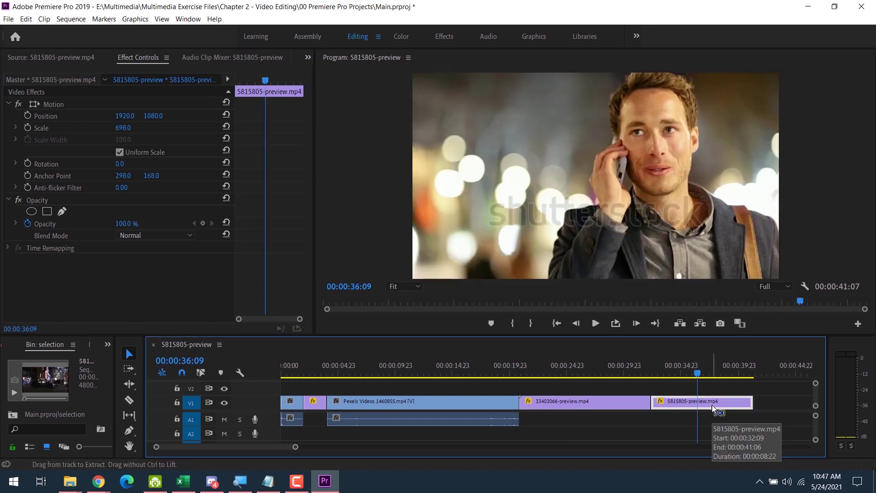
Play the sequence from its beginning and replay the 33403066-preview.mp4 clip from its first frame
click(656, 373)
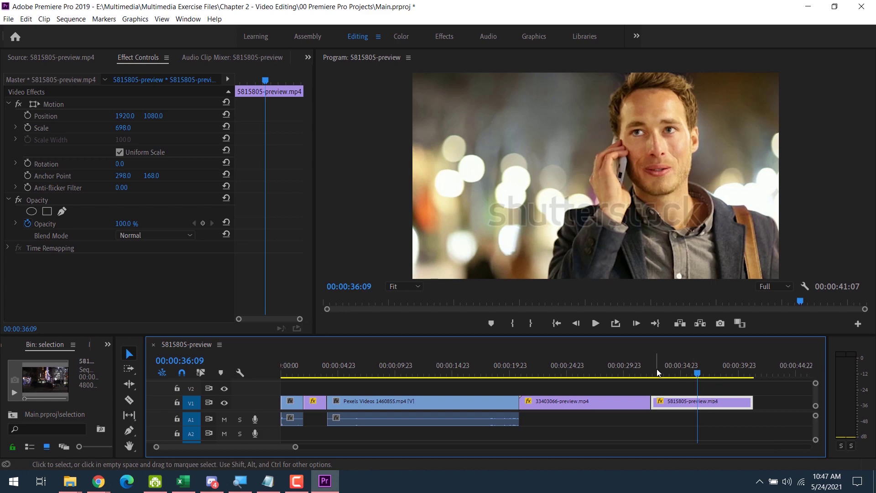
key(Home)
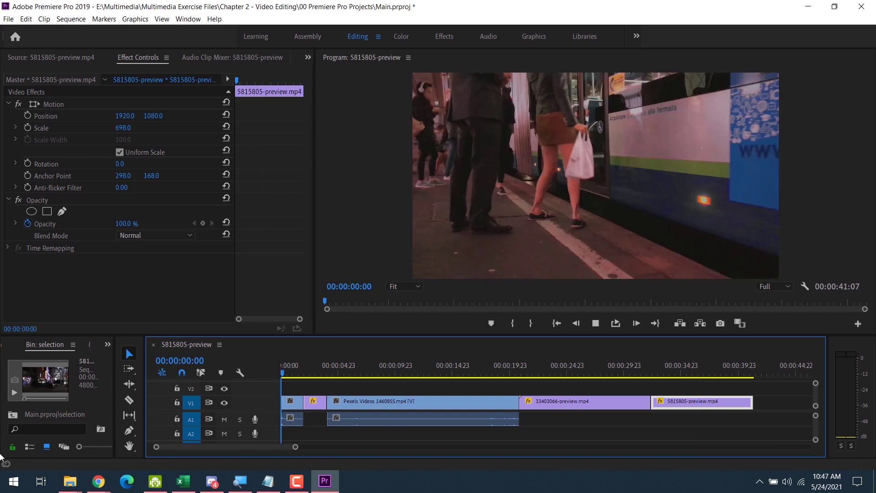
key(space)
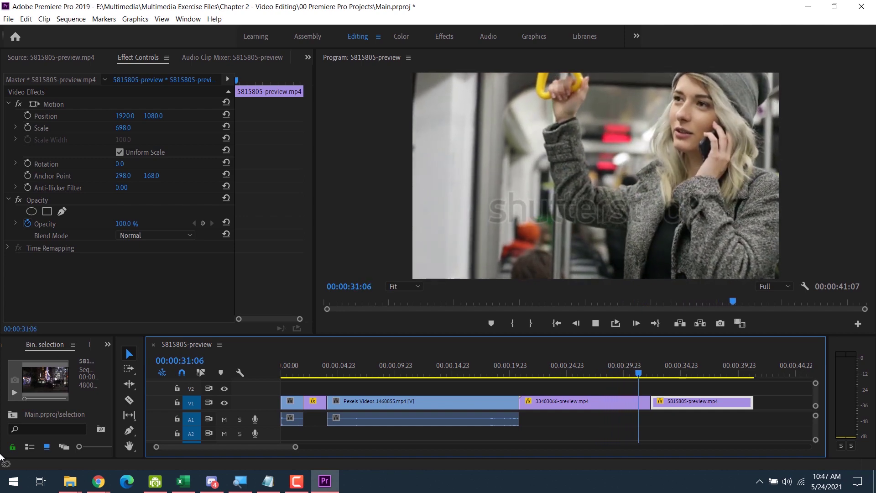
click(598, 361)
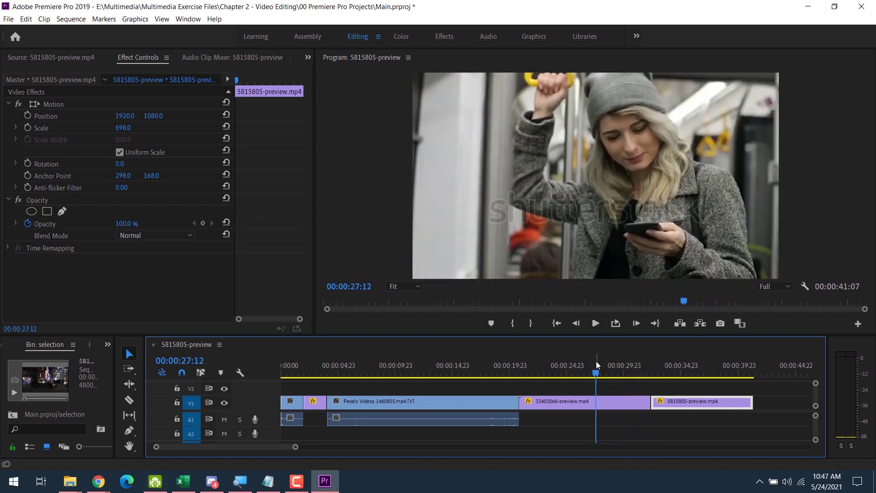
key(Up)
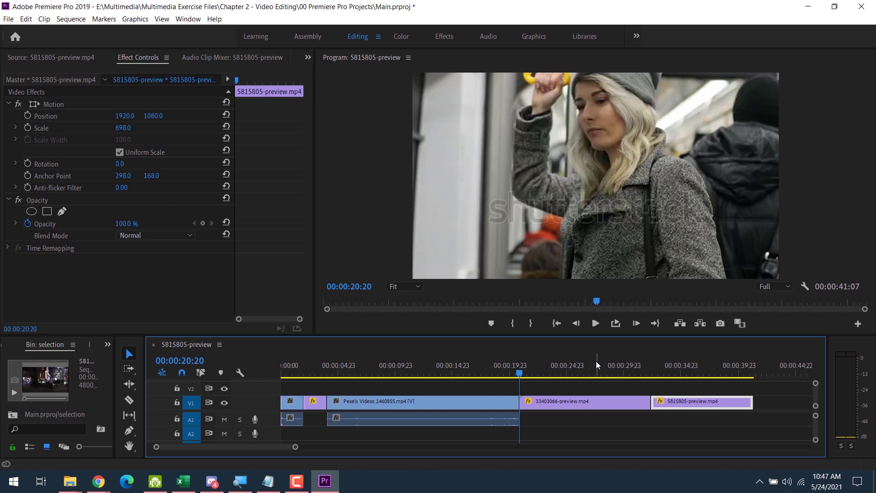
key(space)
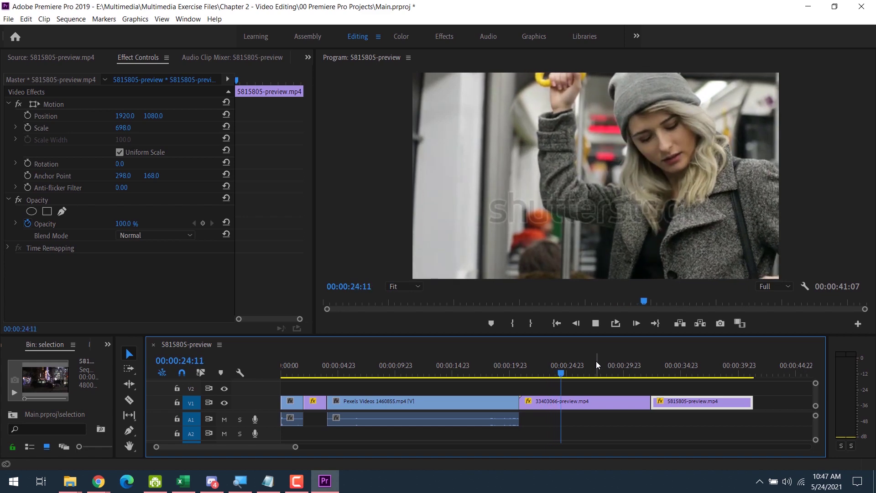
key(space)
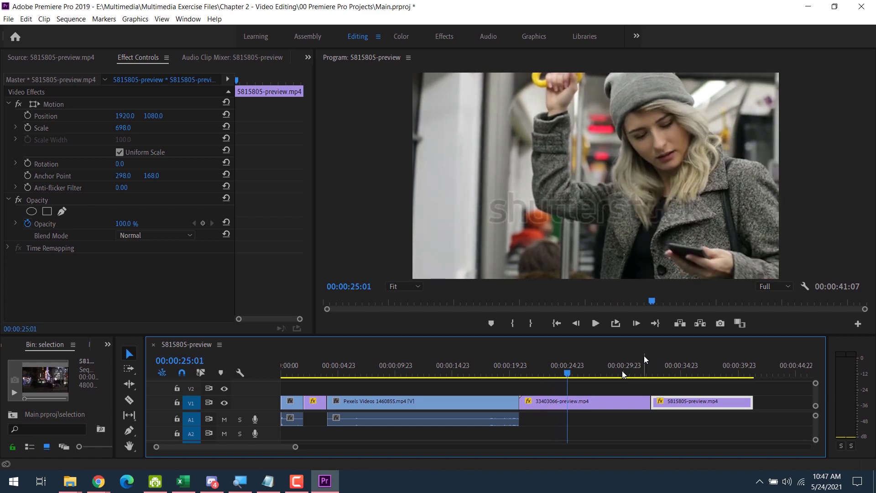
Try to speed up the 33403066-preview.mp4 clip without shifting the trailing clip
click(592, 400)
right_click(592, 400)
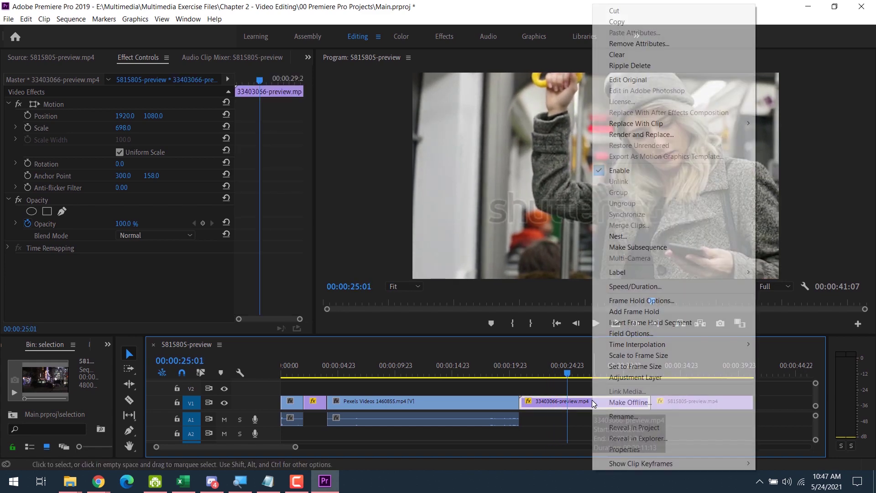
click(616, 287)
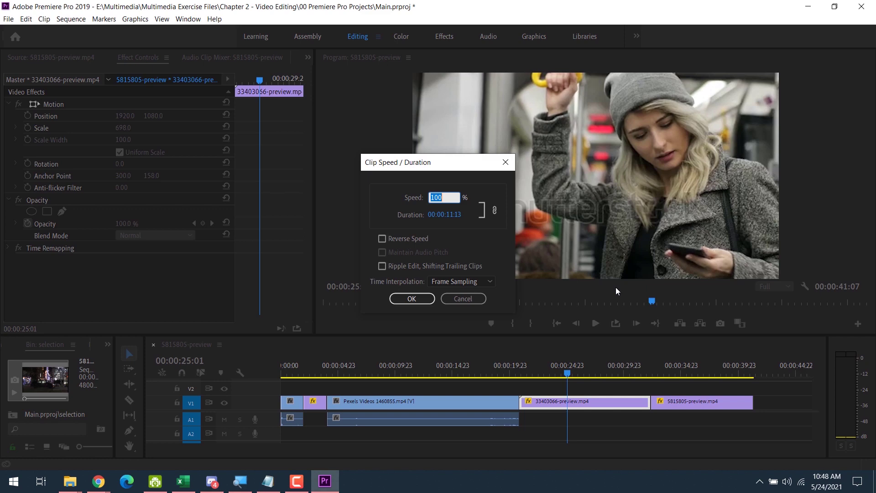
key(Return)
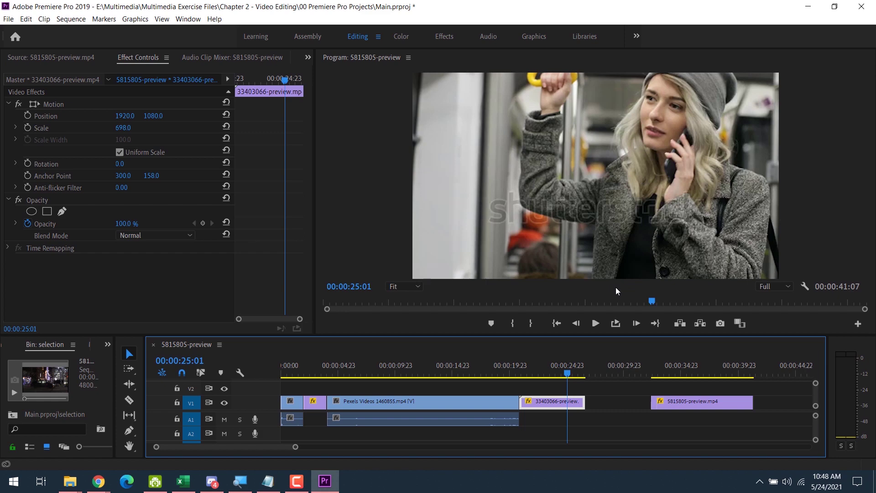
Play the sped-up 33403066-preview.mp4 clip from its start and scrub through it to judge the pace
key(Up)
key(space)
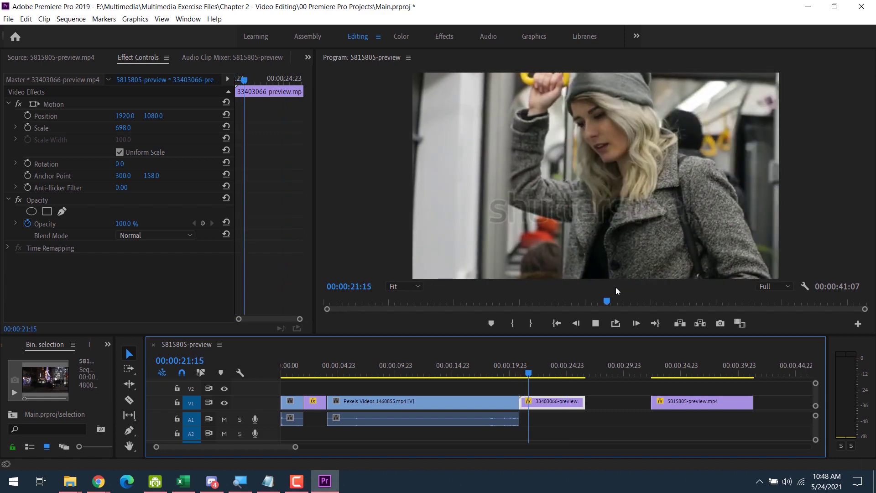
key(space)
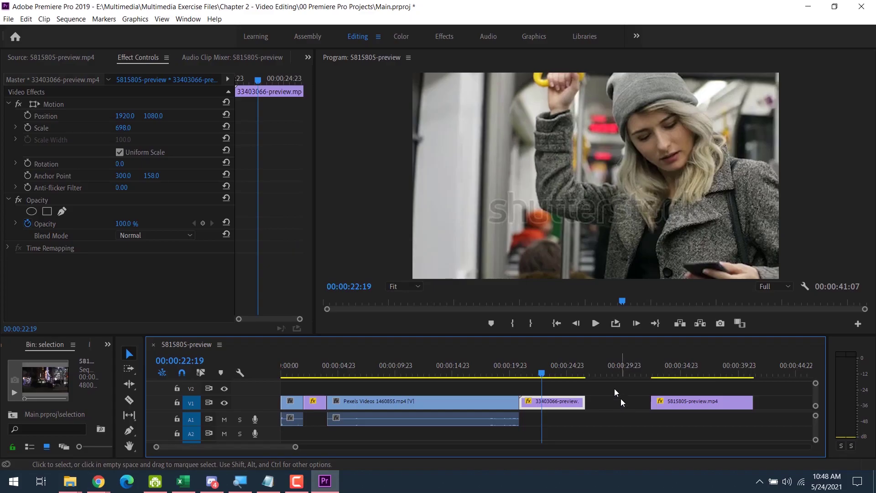
drag(367, 179, 464, 182)
drag(599, 367, 559, 372)
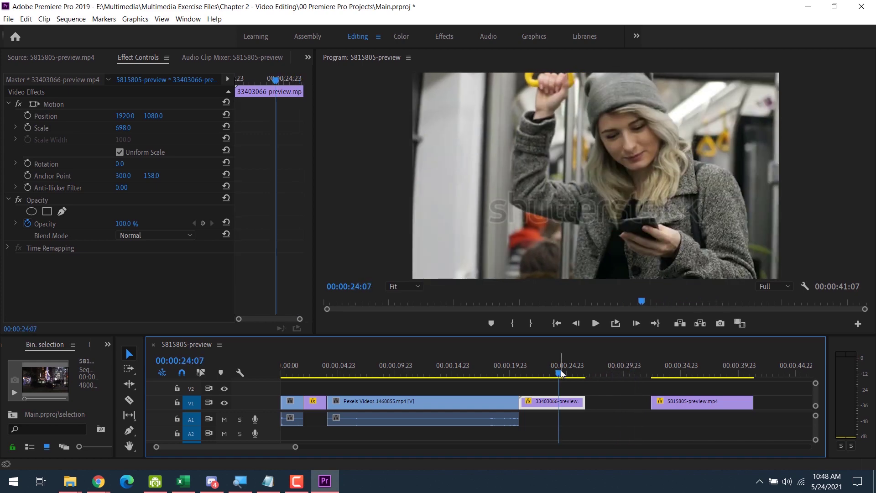
drag(585, 402, 648, 401)
Set the 33403066-preview.mp4 clip's speed to 180% with Ripple Edit, Shifting Trailing Clips enabled
right_click(590, 401)
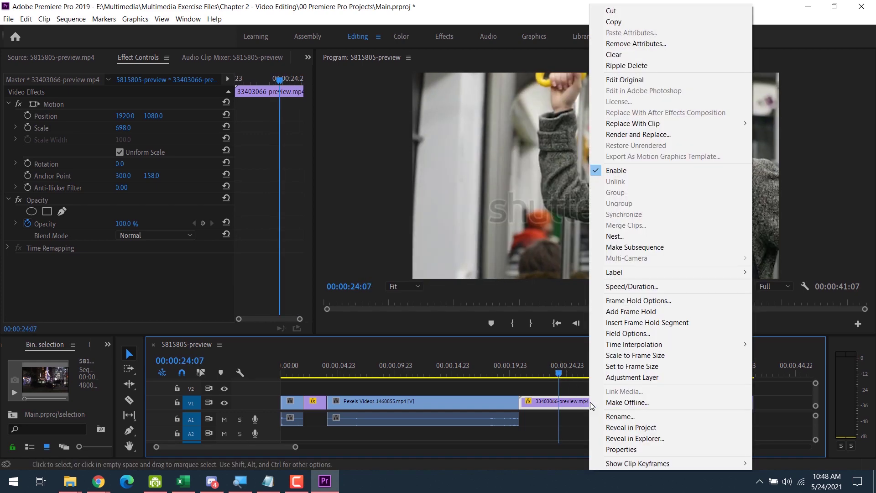
click(623, 287)
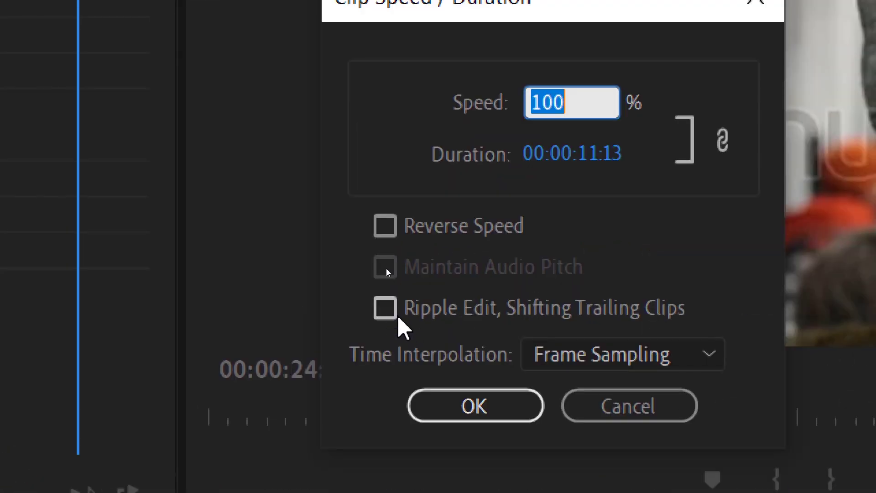
click(386, 309)
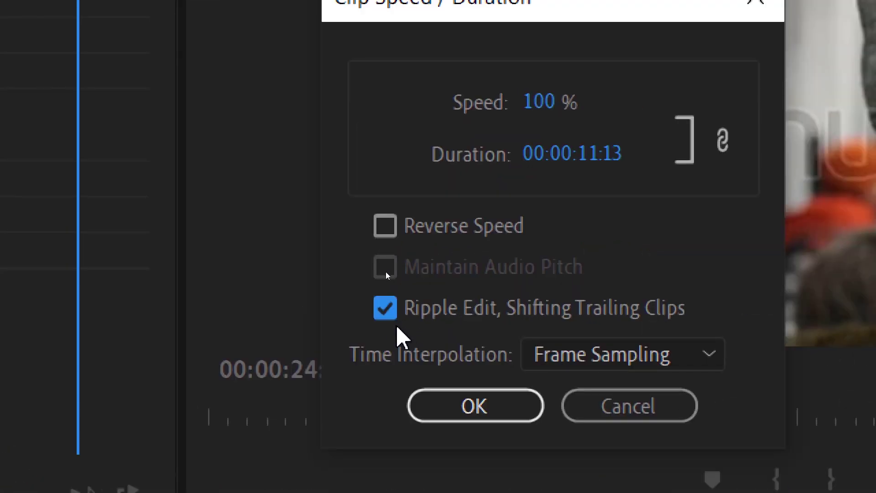
click(538, 102)
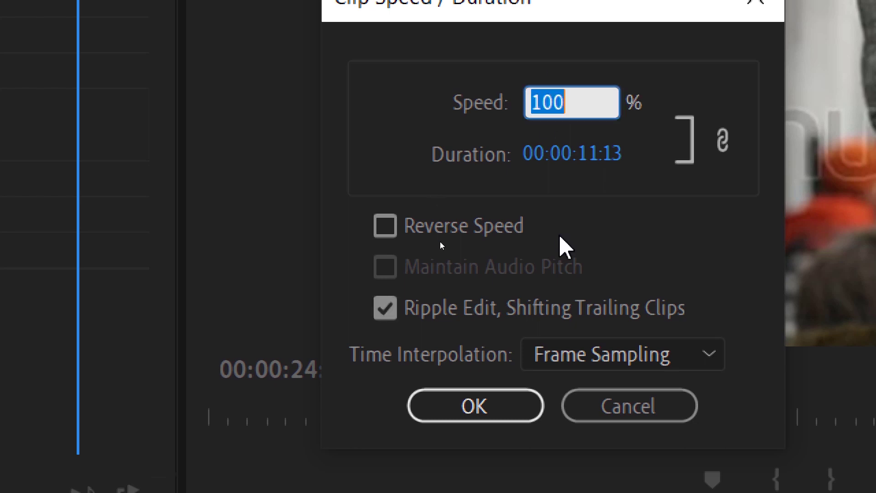
text(180)
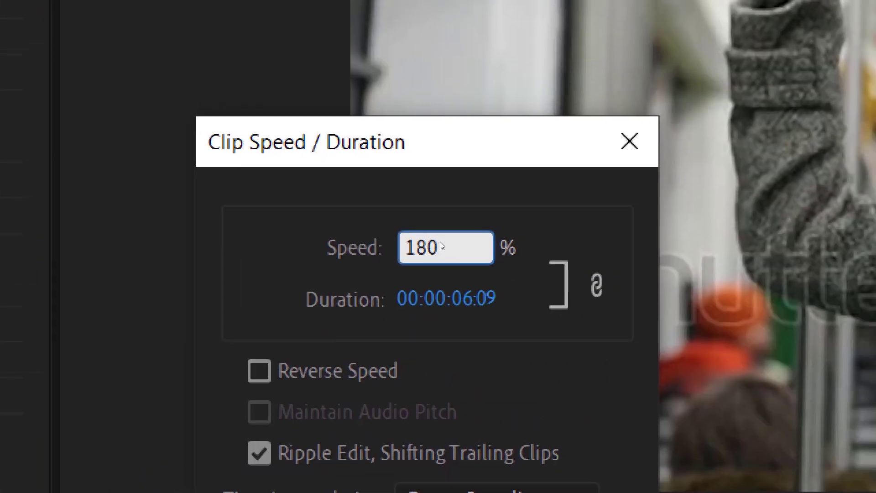
key(Return)
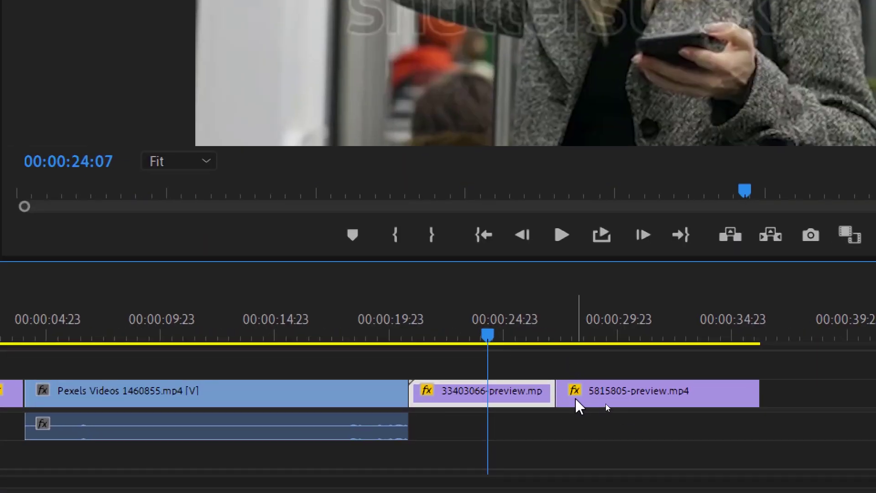
Try a faster speed on the 5815805-preview.mp4 clip, preview the result and undo the change
click(661, 398)
right_click(662, 397)
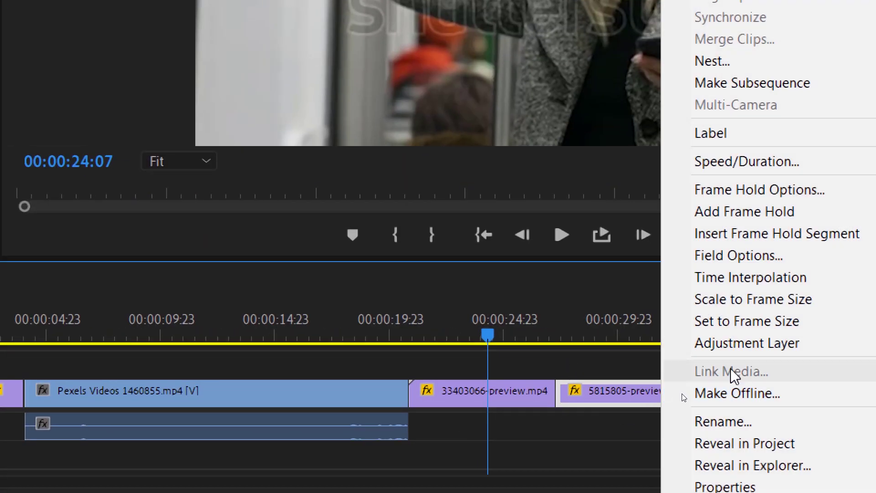
key(Escape)
right_click(666, 397)
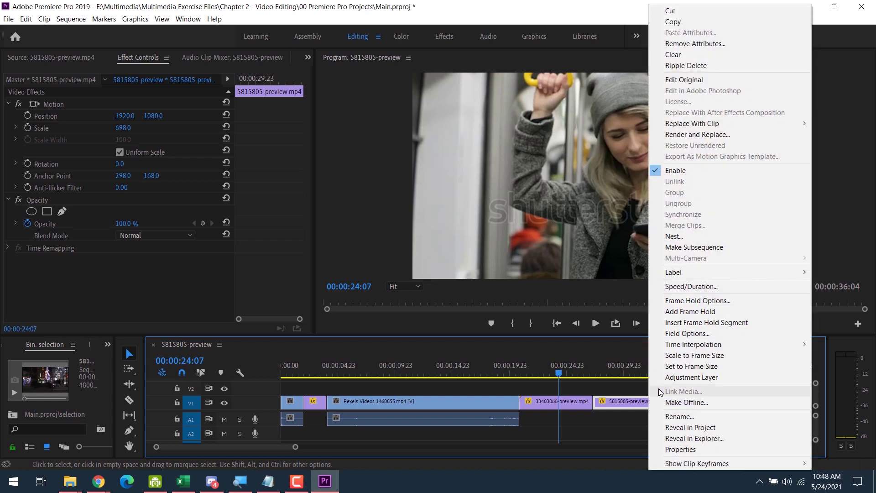
click(706, 288)
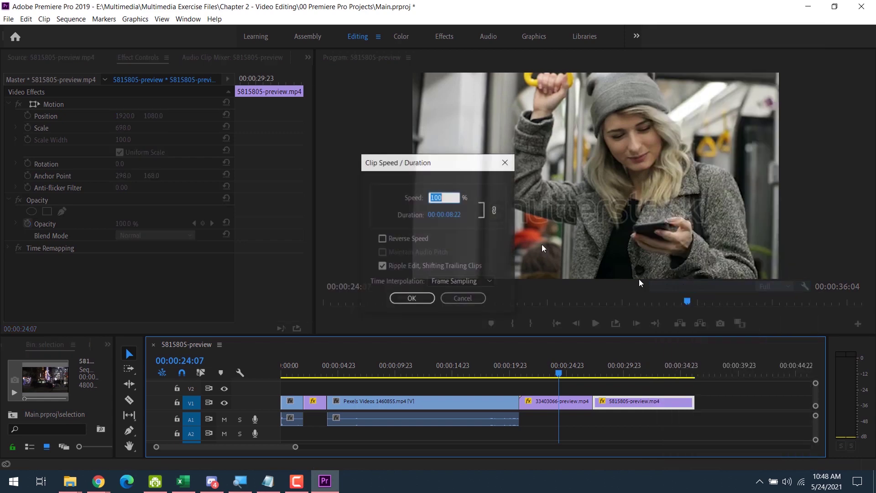
text(200)
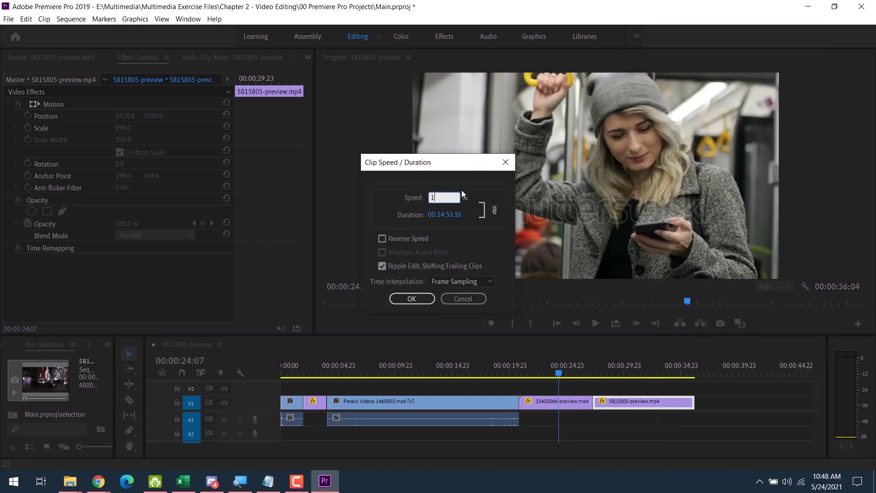
key(Return)
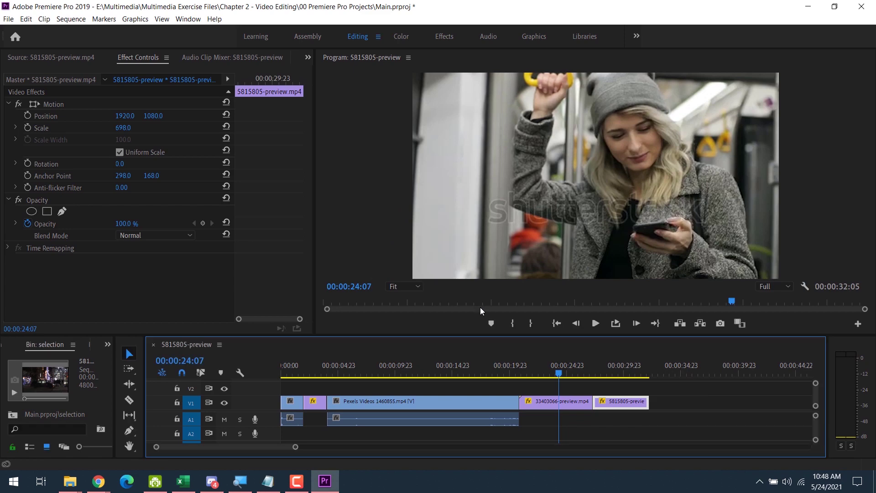
key(space)
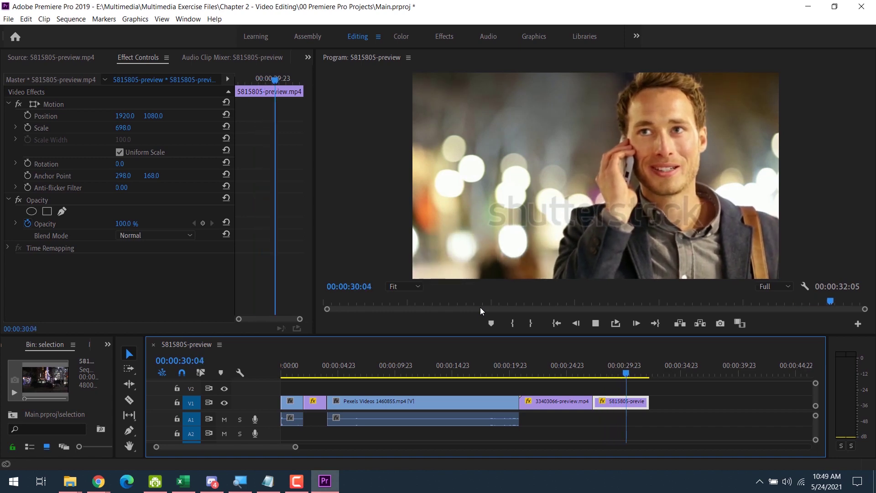
key(space)
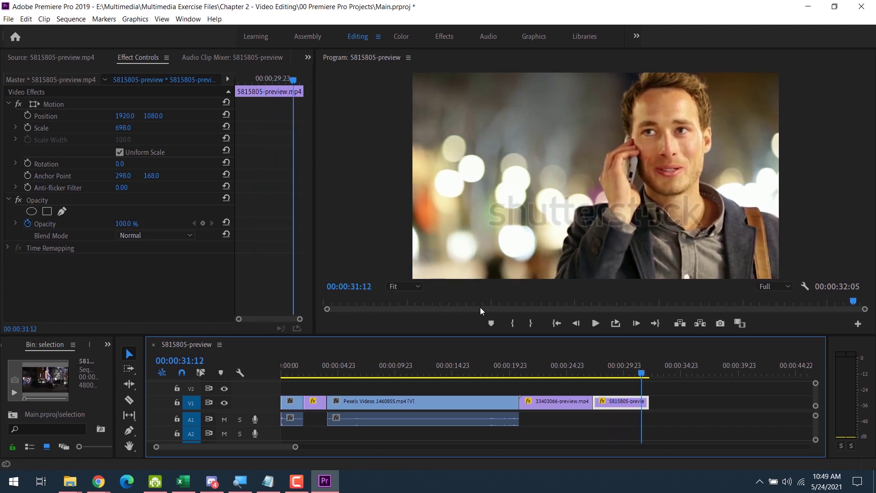
key(ctrl+z)
Try a speed of 150% on the 5815805-preview.mp4 clip and play it from its start
right_click(661, 404)
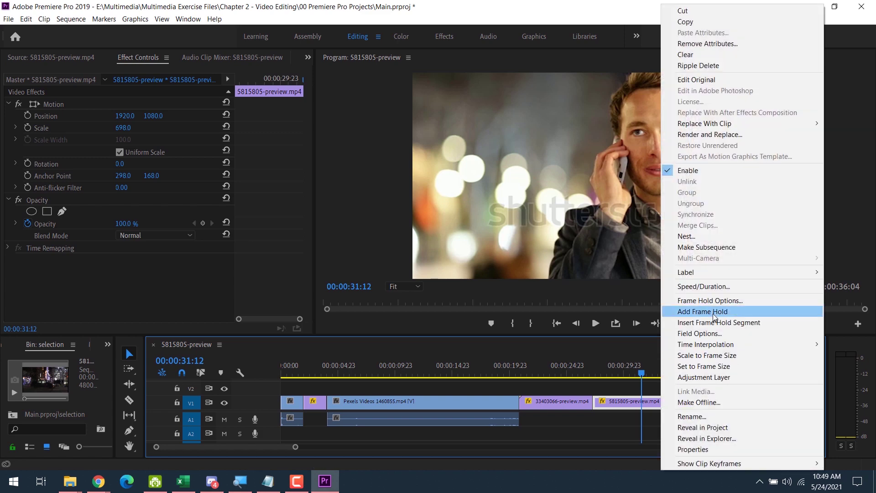
click(717, 287)
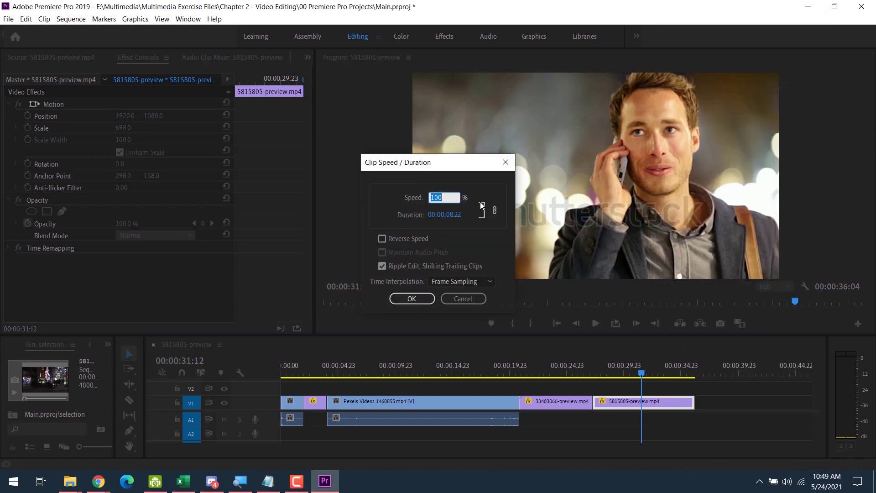
text(150)
key(Return)
click(593, 373)
key(space)
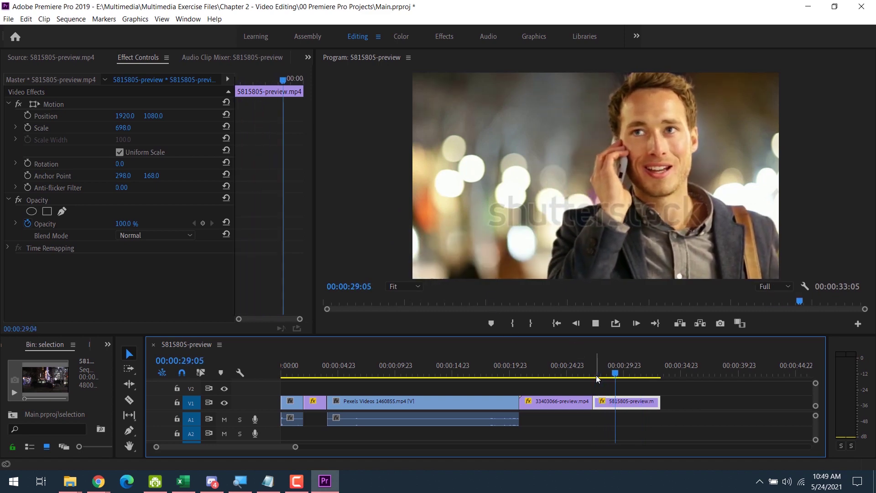
key(space)
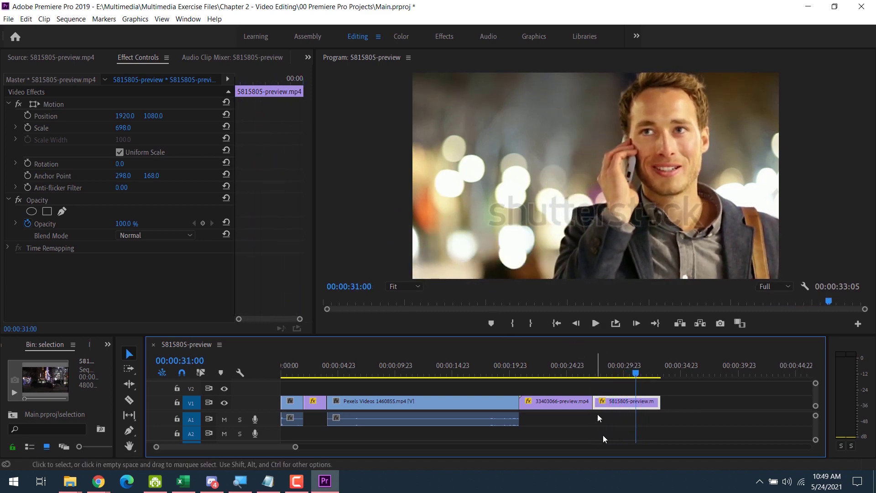
Set the 5815805-preview.mp4 clip's speed to 120% with trailing clips shifting, and play it back from its start
right_click(636, 404)
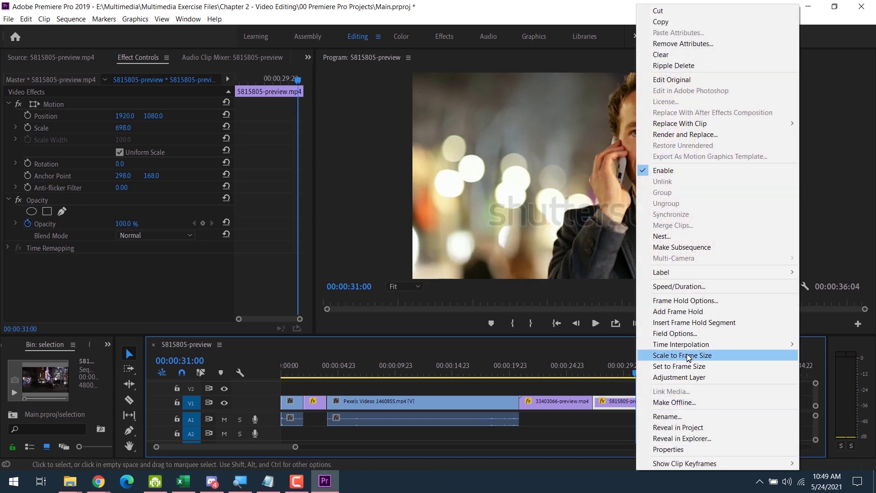
click(689, 289)
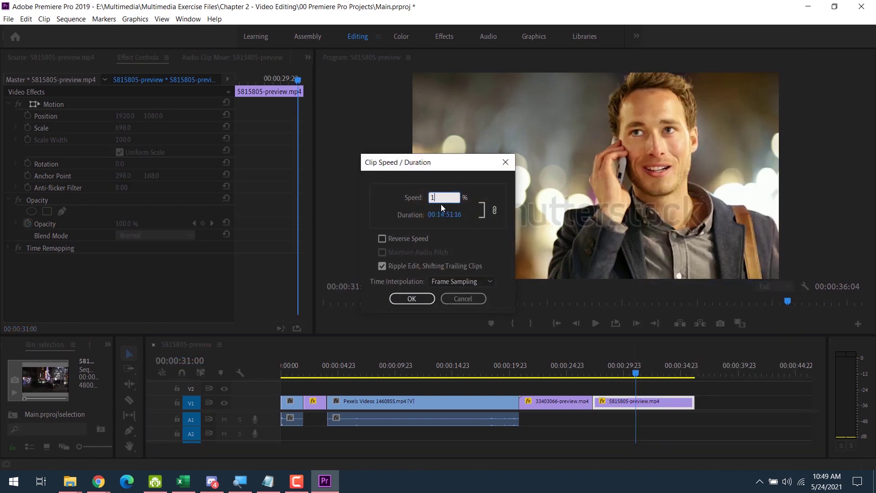
key(Return)
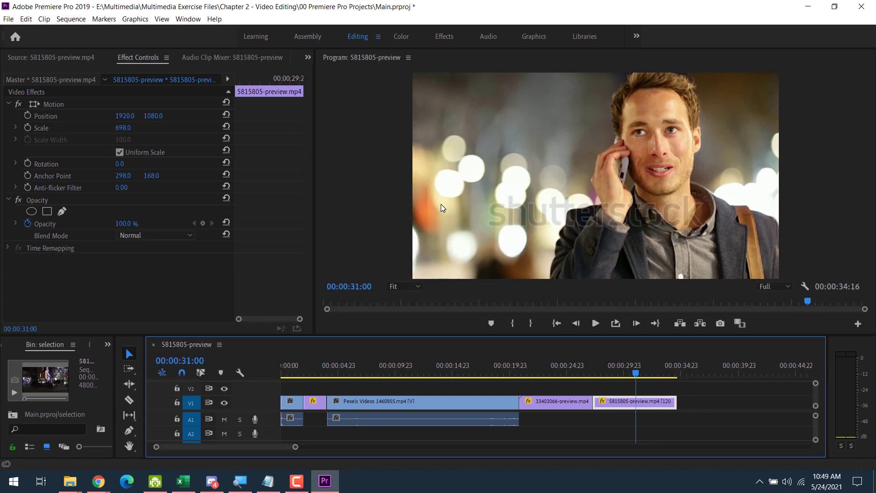
click(590, 372)
key(space)
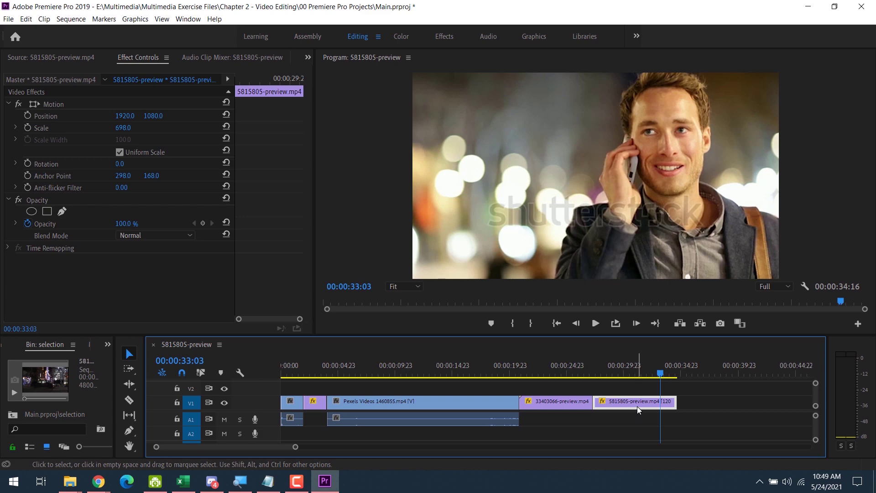
click(435, 359)
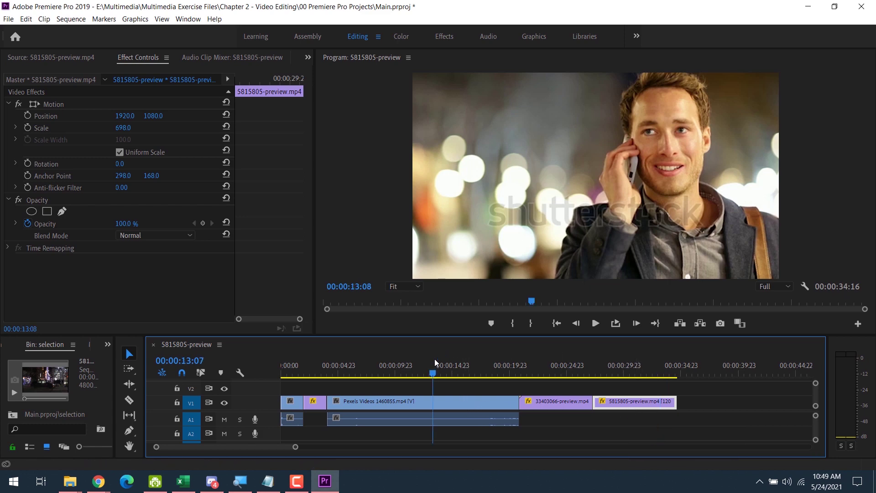
Reverse the playback of the Pexels Videos 1460855.mp4 clip using the Reverse Speed option at 100% speed
click(446, 401)
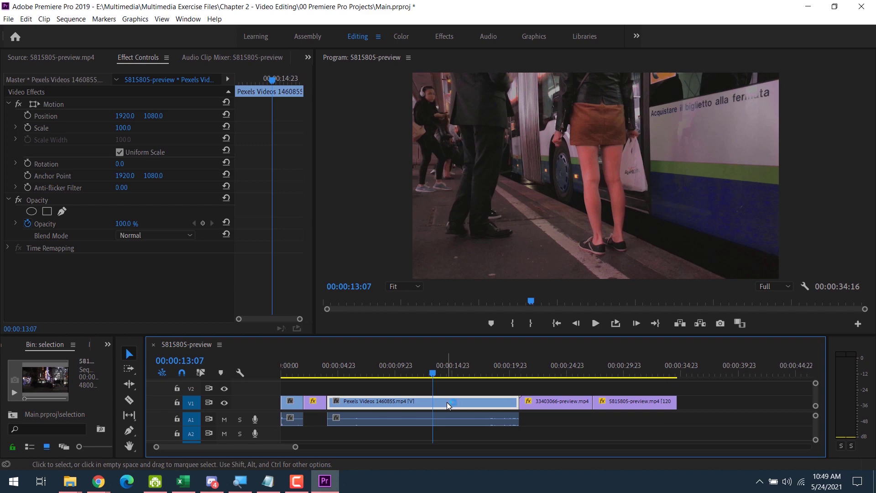
right_click(448, 405)
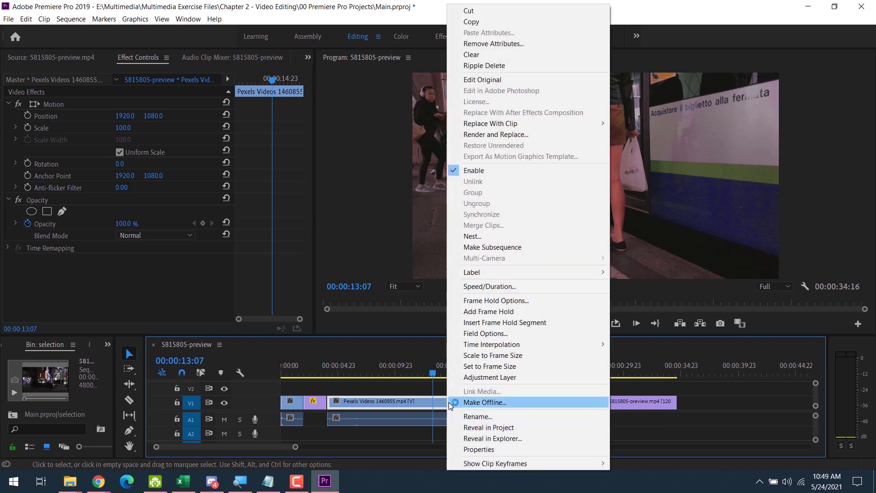
click(501, 286)
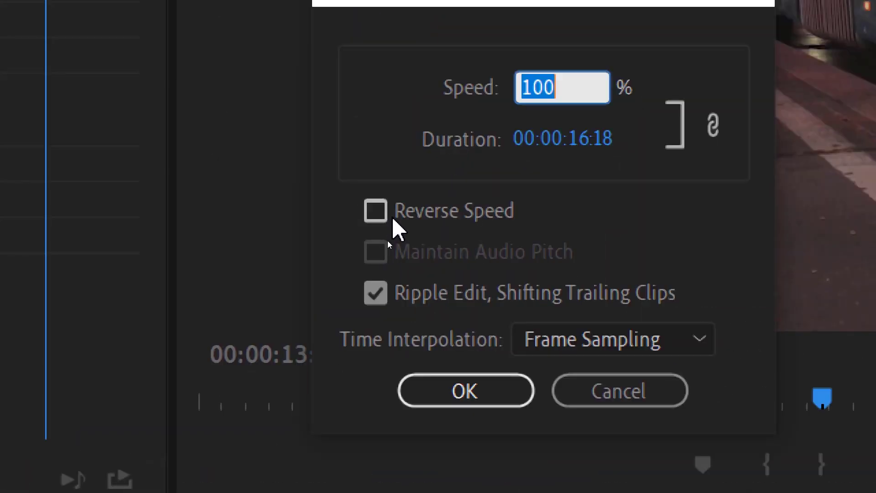
click(384, 214)
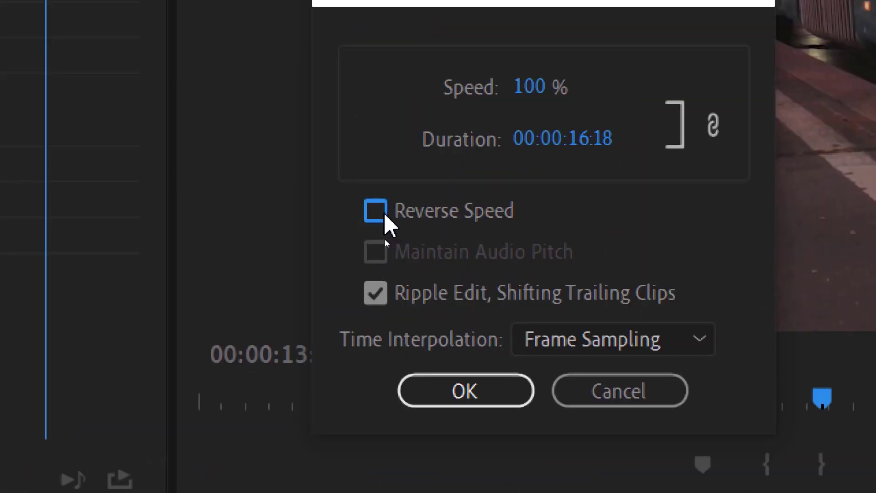
click(487, 397)
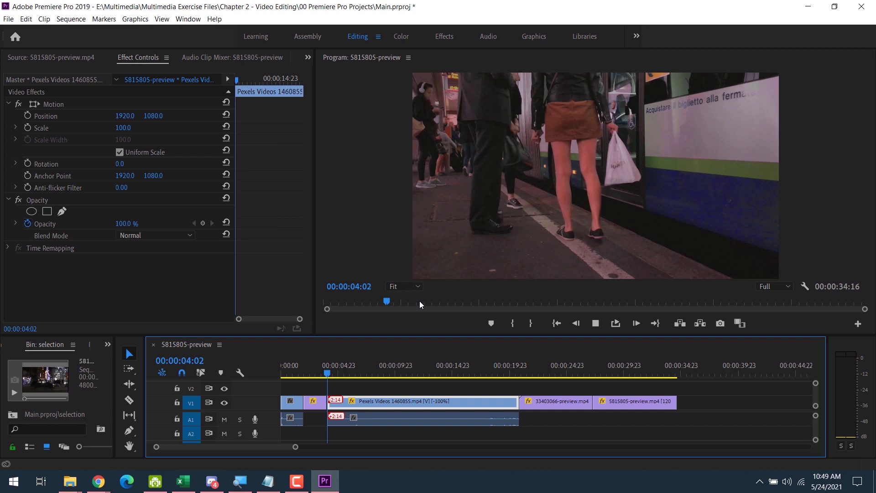
Play the reversed Pexels clip from its start and undo the reversal
key(space)
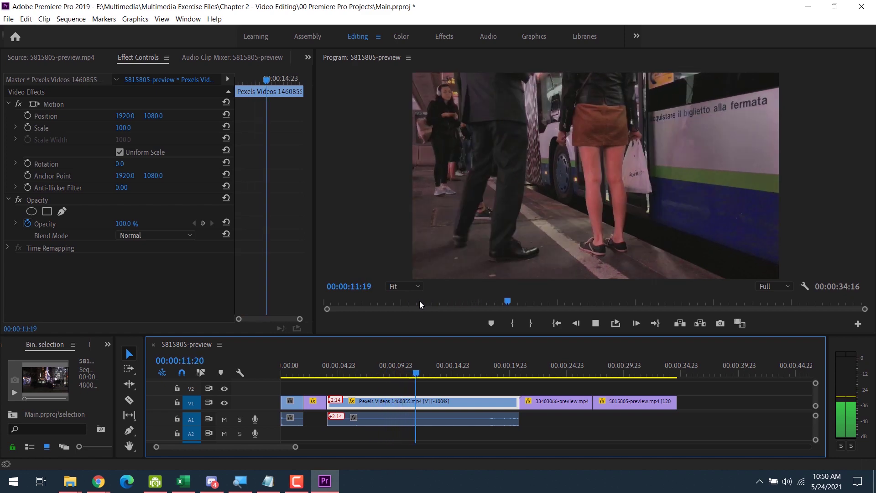
key(space)
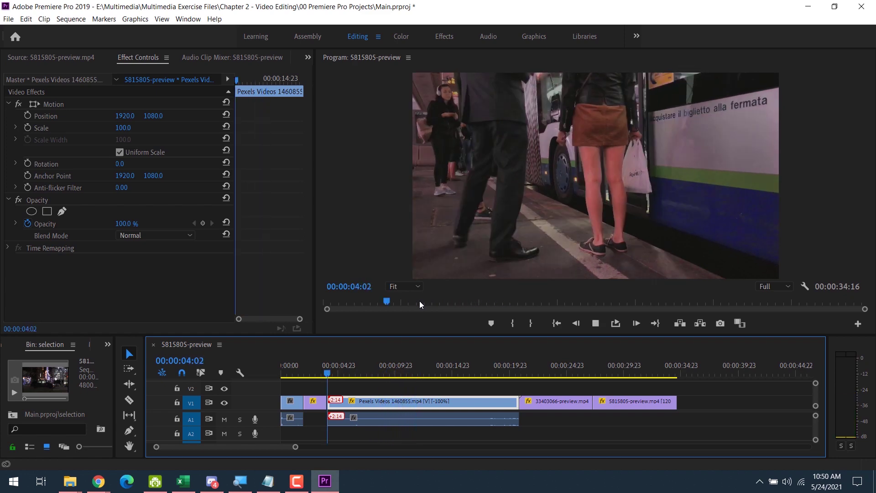
key(space)
key(ctrl+z)
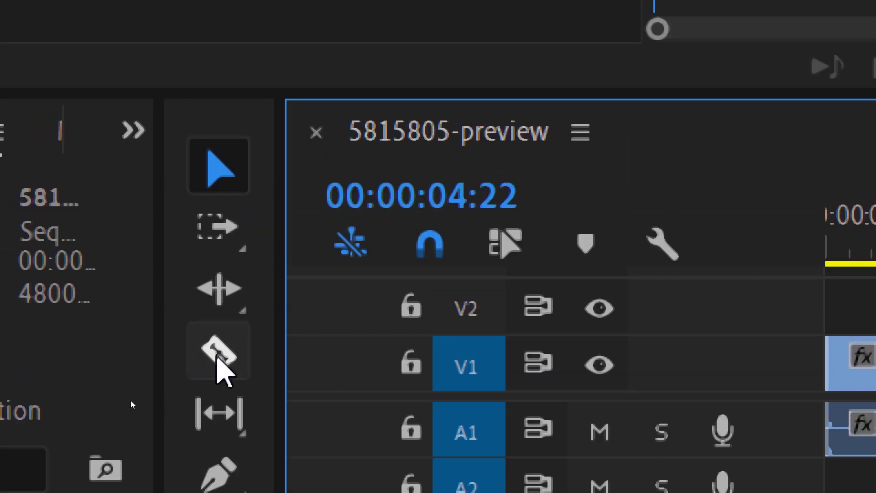
Cut only the video part of the Pexels Videos 1460855.mp4 clip into several pieces with the Razor tool
click(233, 371)
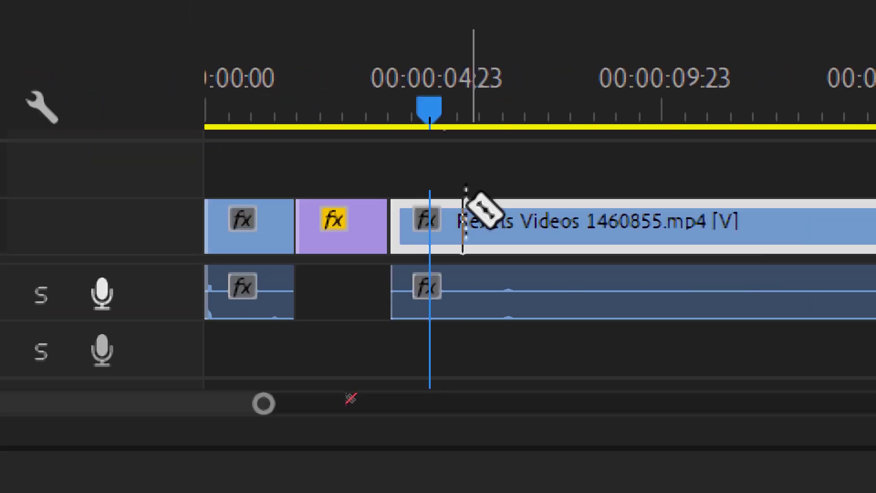
click(471, 224)
click(585, 224)
click(693, 224)
click(865, 224)
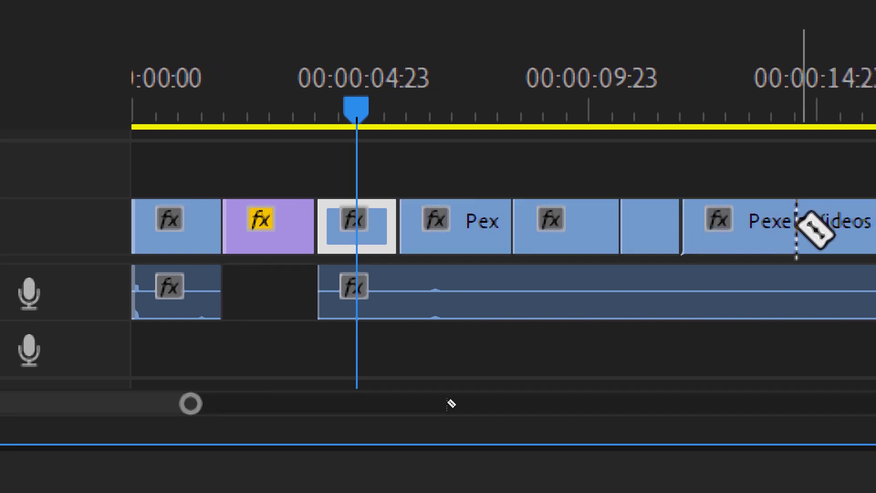
click(711, 224)
click(807, 223)
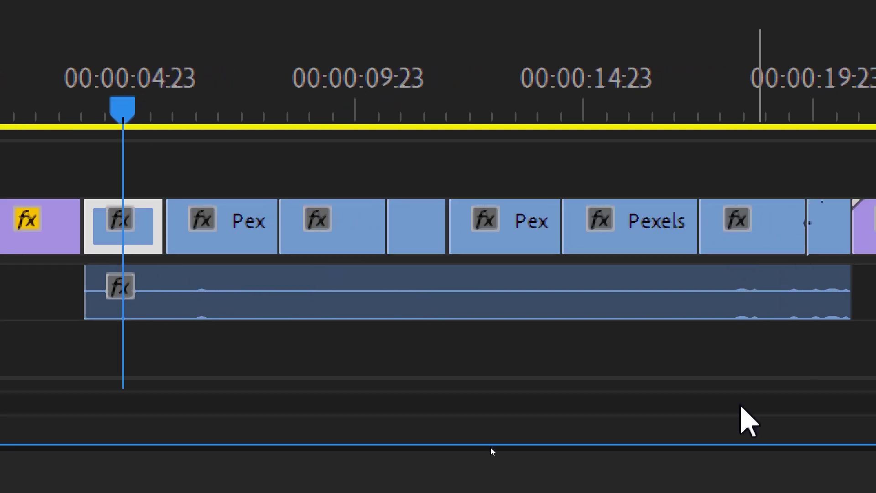
Undo all the razor cuts made in the Pexels clip's video
key(ctrl+z)
key(ctrl+z)
key(ctrl+z)
key(ctrl+z)
key(ctrl+z)
key(ctrl+z)
key(ctrl+z)
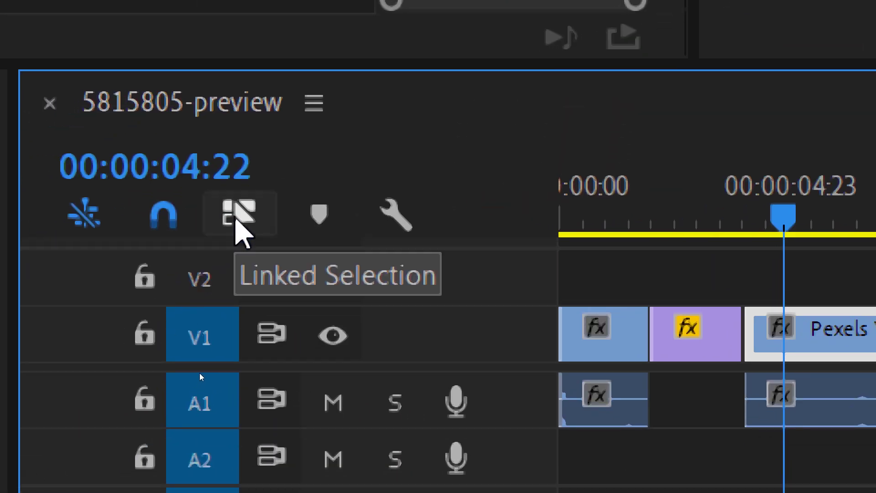
Turn on Linked Selection and select the Pexels clip's video and audio together with the Selection tool
click(236, 220)
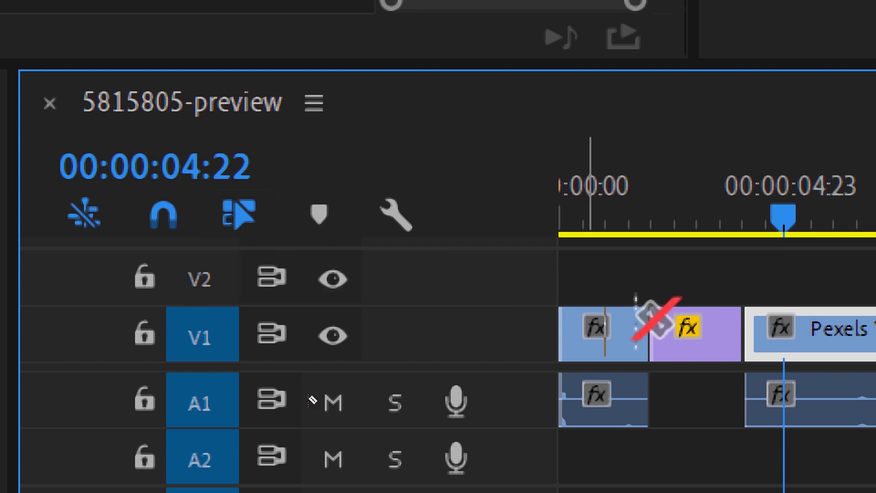
key(v)
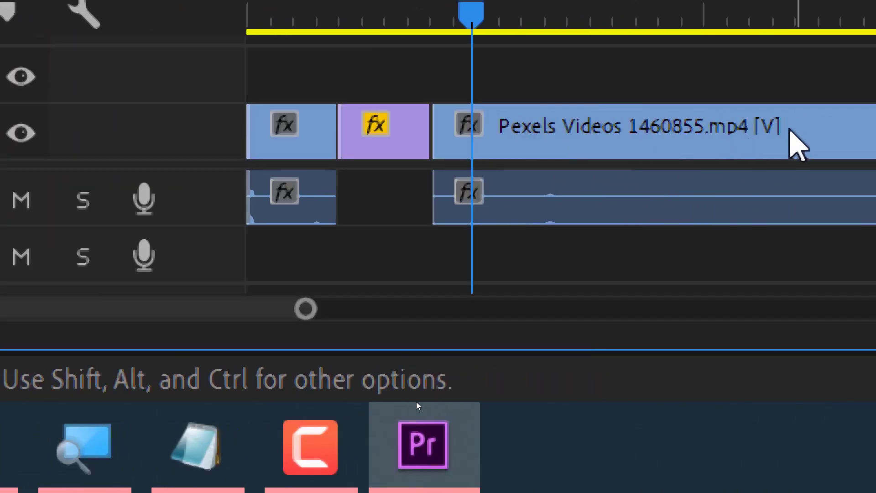
click(790, 130)
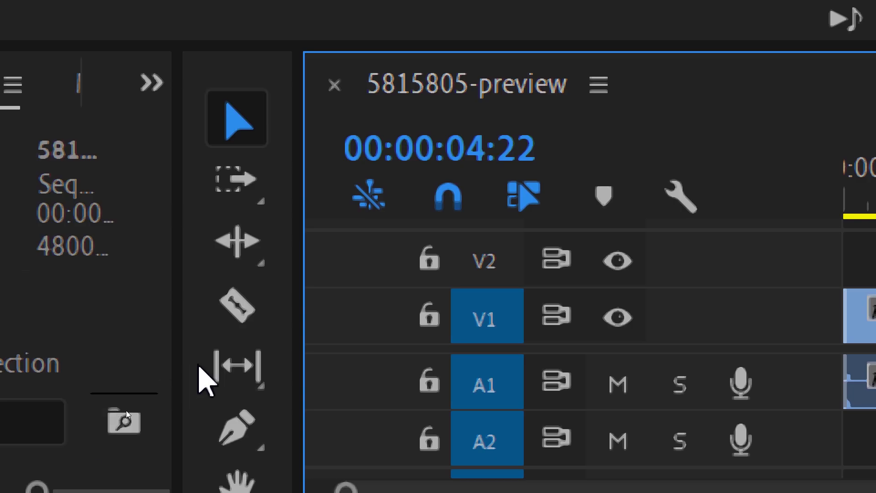
Cut the linked video and audio of the Pexels clip into several pieces with the Razor tool
click(129, 400)
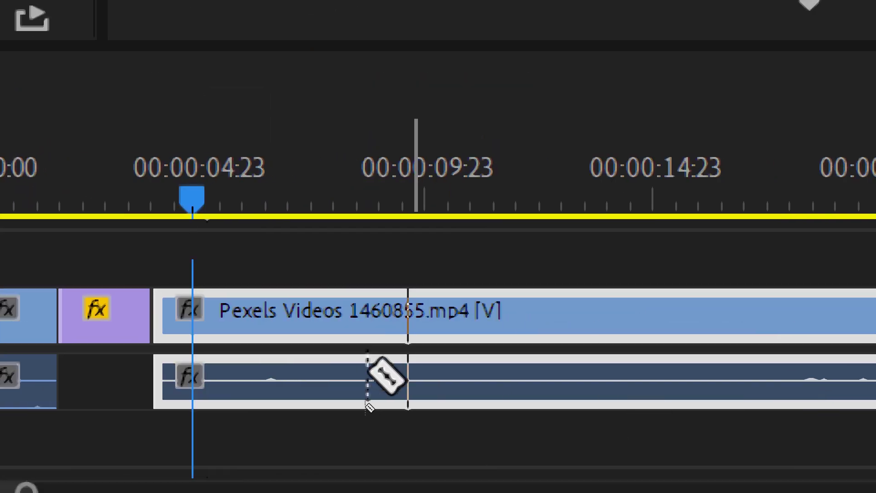
click(398, 340)
click(586, 343)
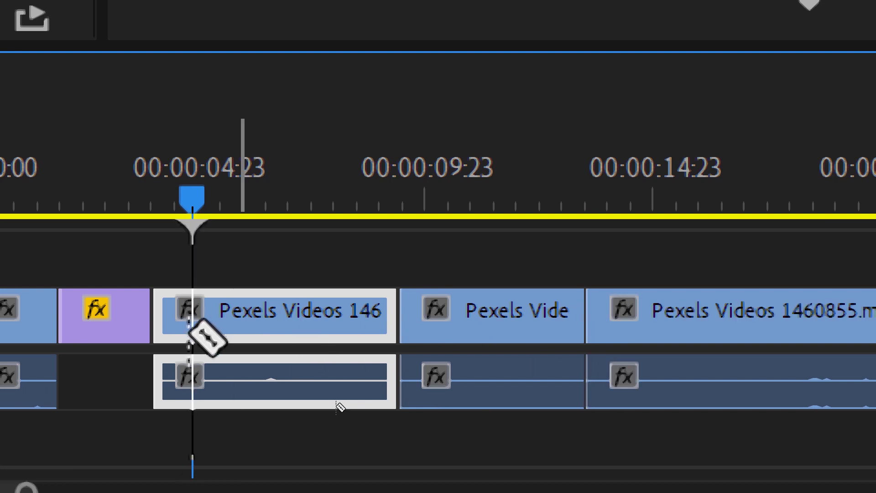
click(199, 340)
click(711, 346)
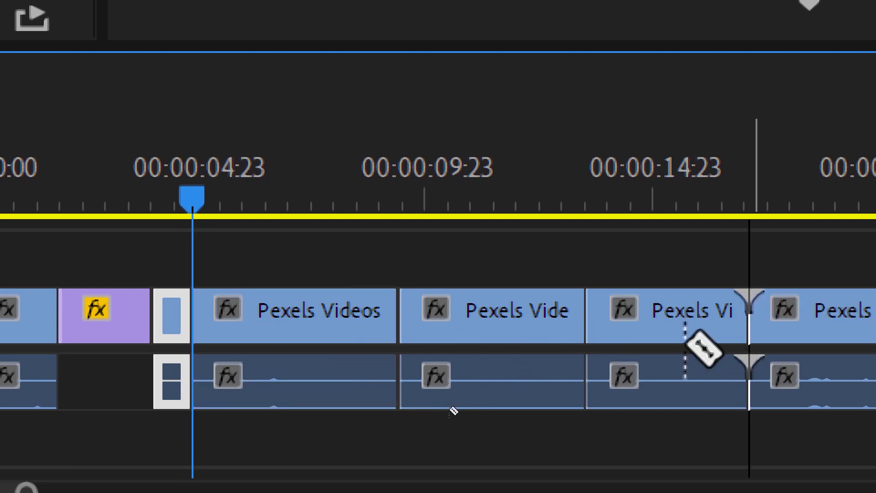
click(553, 344)
click(294, 345)
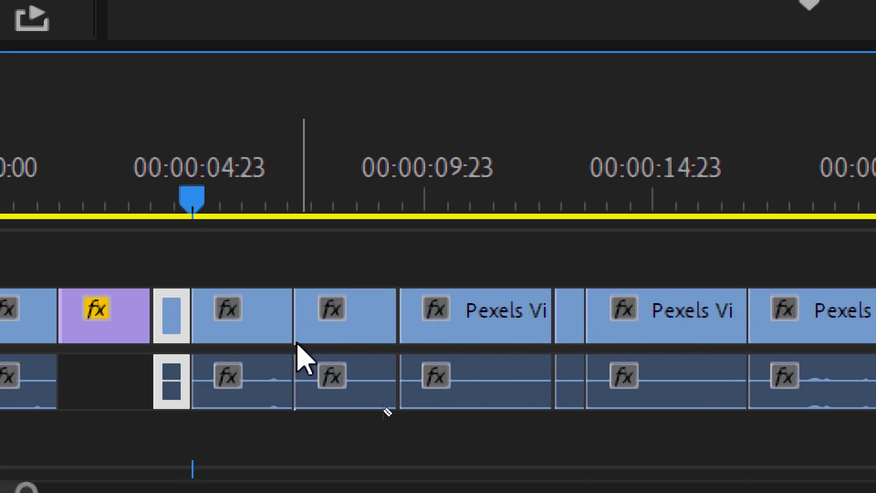
click(338, 349)
click(692, 365)
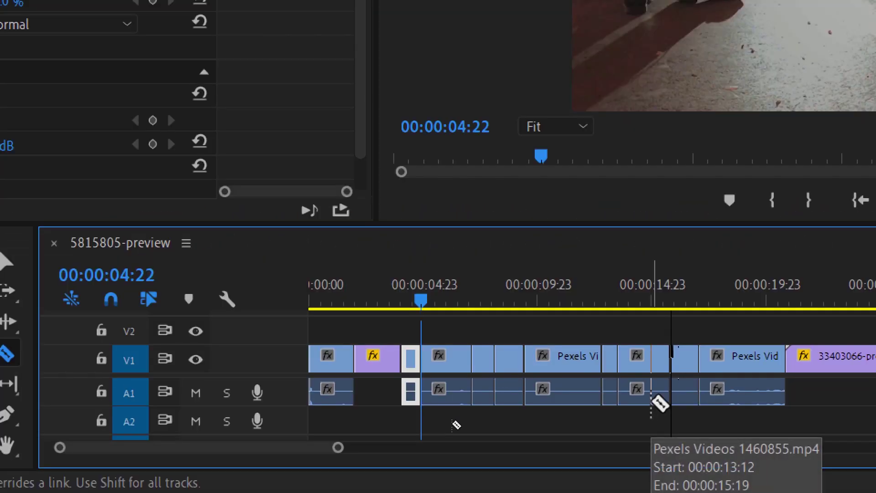
Delete four non-adjacent pieces of the cut Pexels clip without closing the gaps, and undo the deletion
key(v)
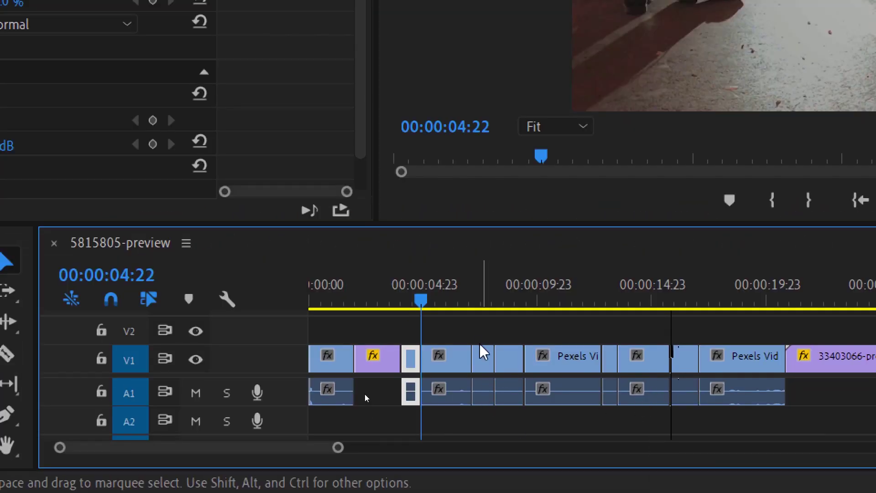
click(454, 358)
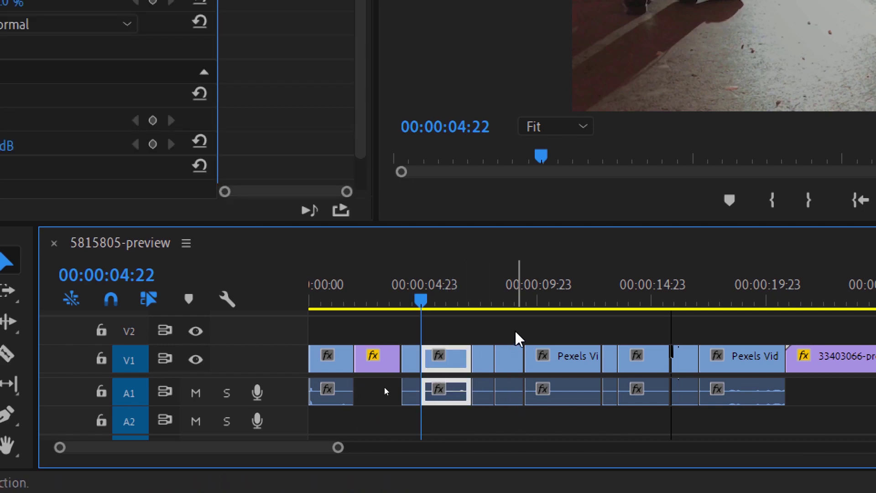
shift+click(511, 359)
shift+click(609, 358)
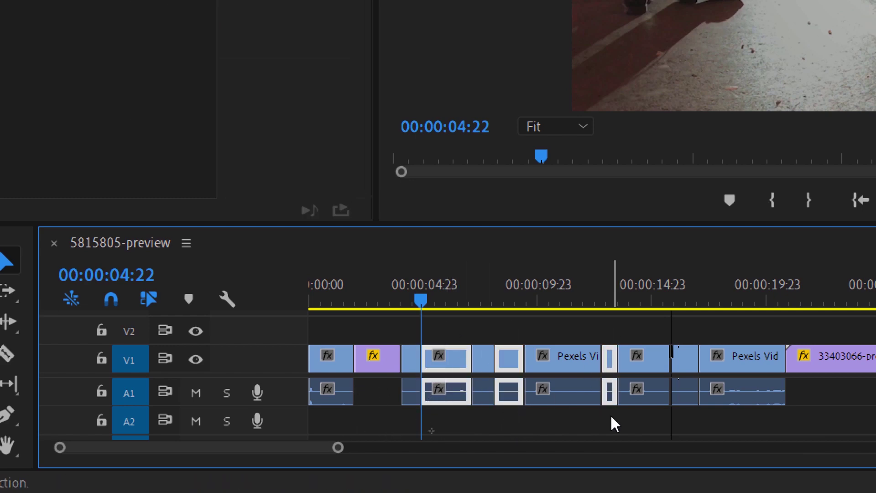
shift+click(684, 358)
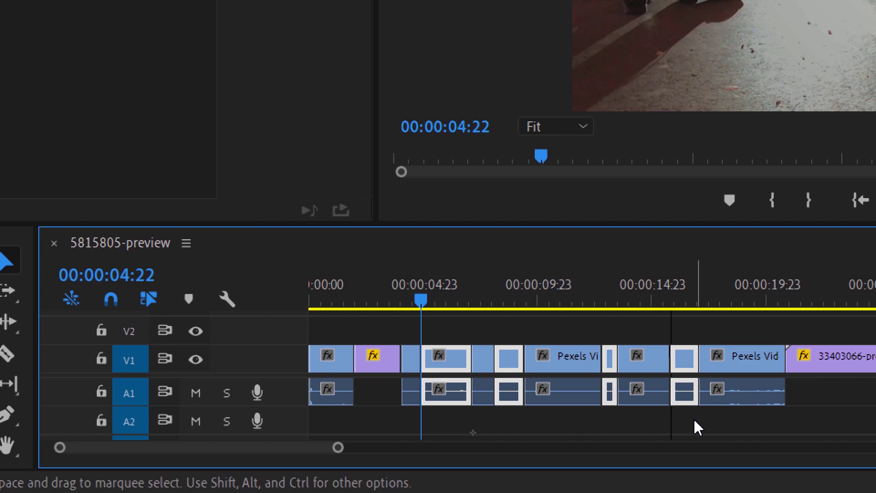
key(Delete)
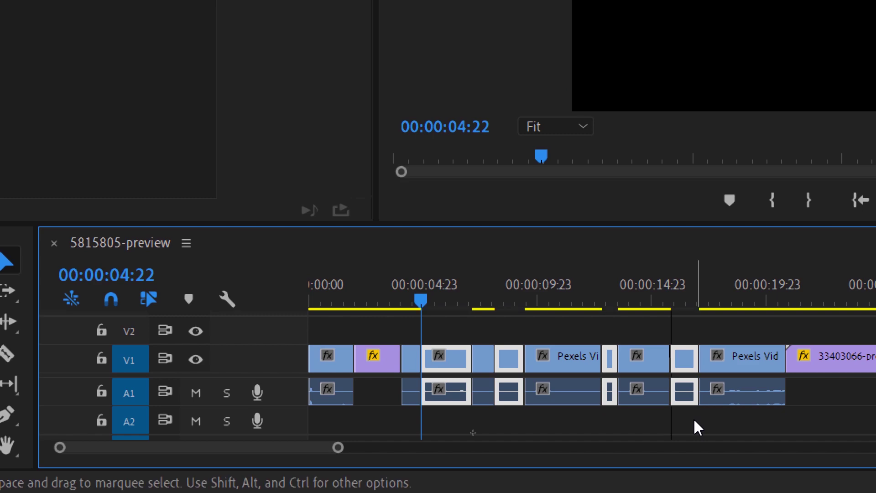
key(ctrl+z)
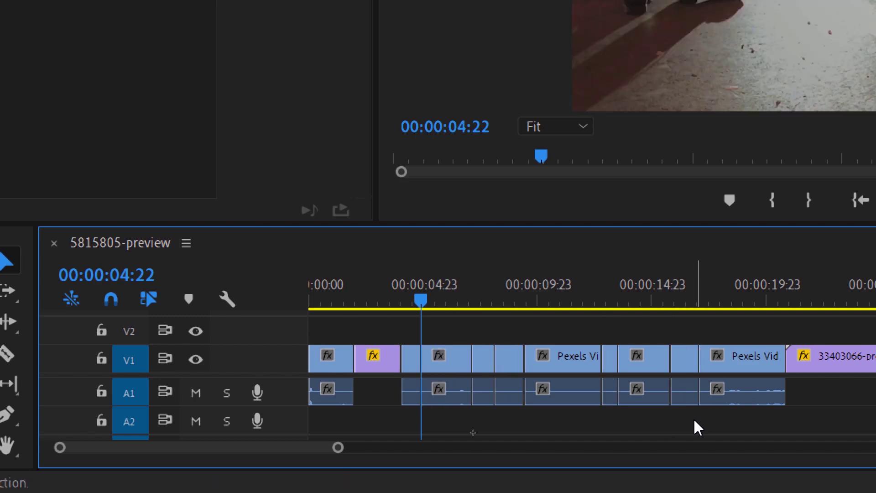
Ripple delete the same four non-adjacent pieces of the Pexels clip, including their linked audio
drag(426, 325, 469, 411)
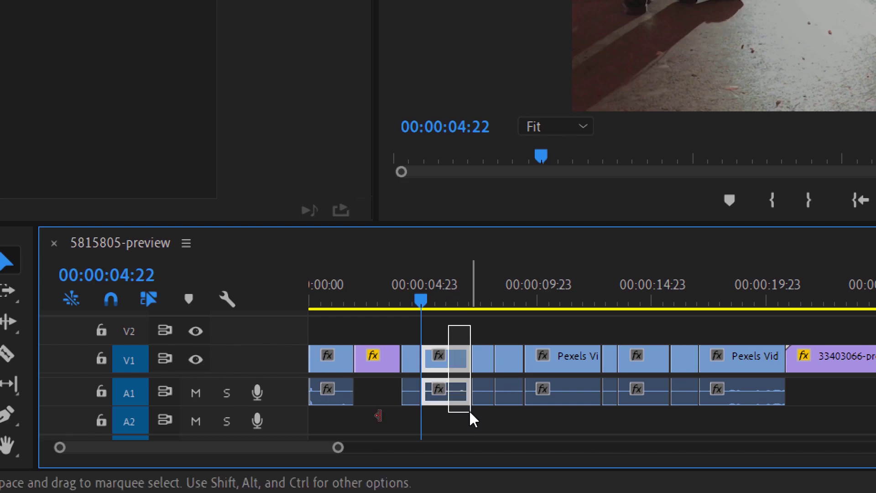
drag(512, 338, 512, 396)
drag(612, 336, 612, 400)
drag(689, 337, 693, 384)
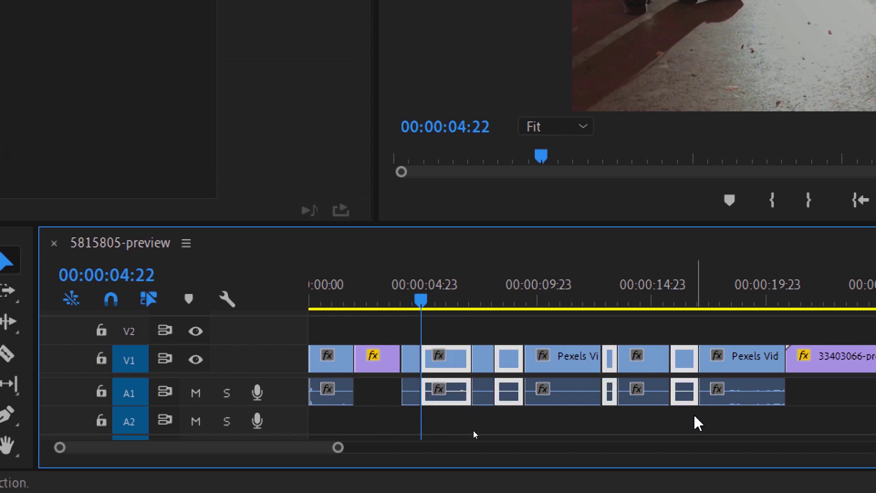
key(shift+Delete)
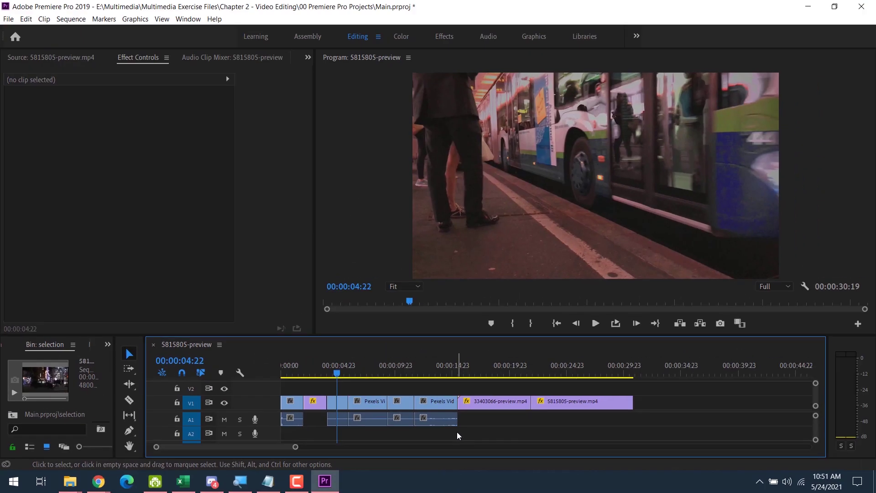
Play the shortened Pexels section from its start, and undo the ripple delete and the cuts
key(Up)
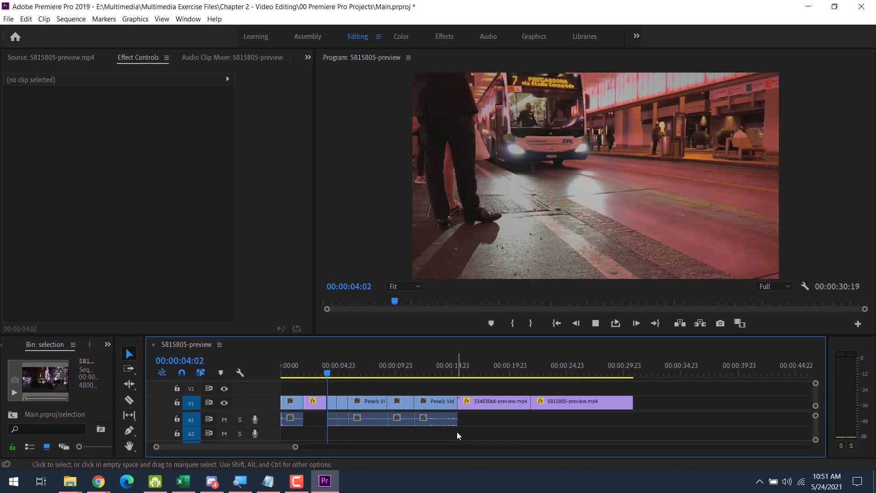
key(space)
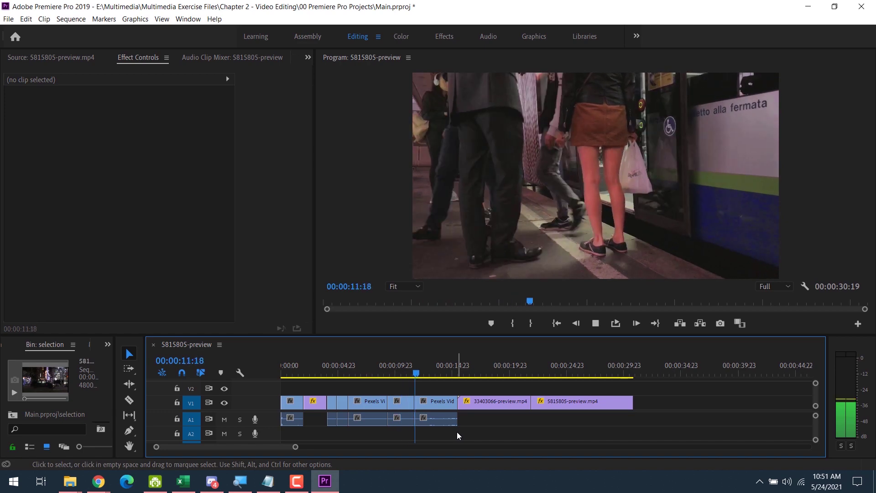
key(space)
key(ctrl+z)
key(ctrl+z)
key(ctrl+z)
key(ctrl+z)
Jump the playhead back and forth across the edit points between all clips in the sequence
key(Down)
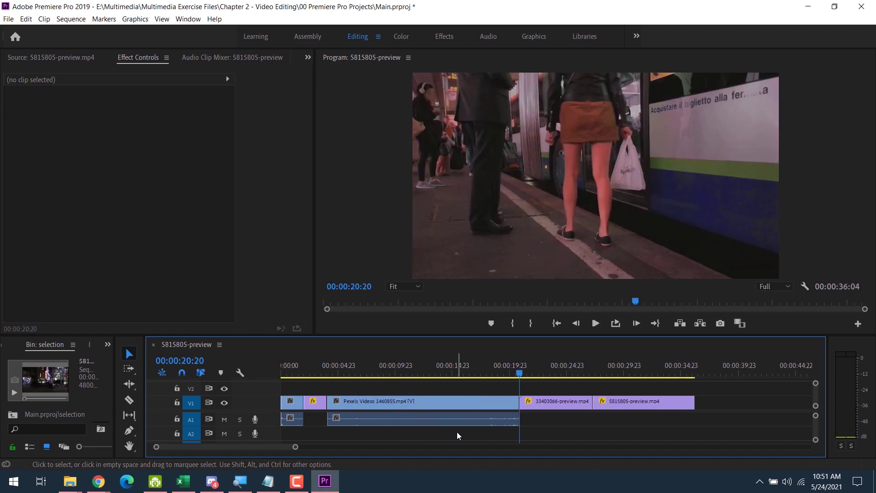
key(Up)
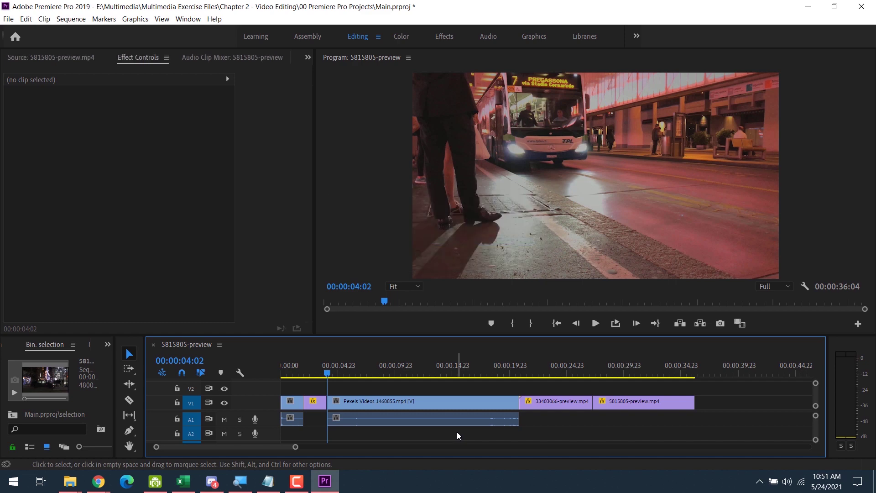
key(Down)
key(Down)
key(Down)
key(Up)
key(Up)
key(Up)
key(Up)
key(Up)
key(Down)
key(Down)
key(Down)
key(Down)
key(Down)
key(Up)
key(Up)
key(Up)
key(Up)
key(Up)
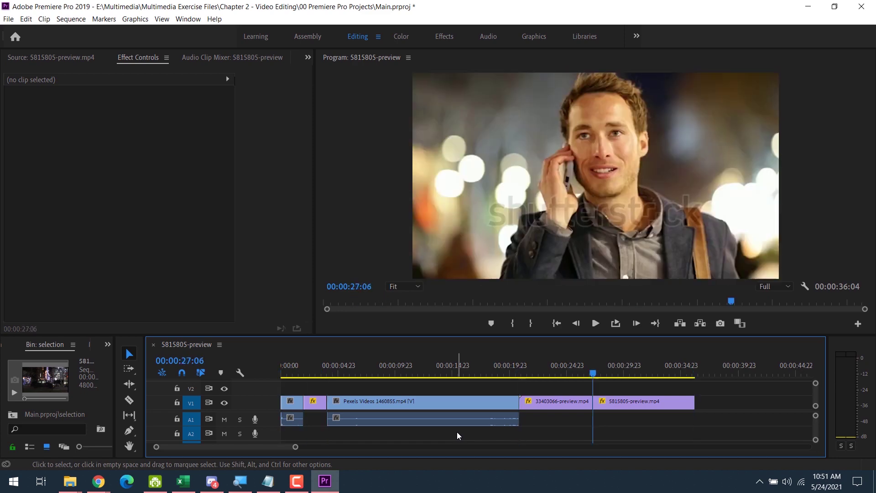
key(Down)
key(Down)
key(Down)
key(Down)
key(Down)
key(Up)
key(Up)
key(Up)
key(Up)
key(Down)
key(Down)
key(Down)
key(Up)
key(Up)
key(Up)
key(Up)
Step the playhead forward and back frame by frame at the start of the sequence
key(Right)
key(Right)
key(Left)
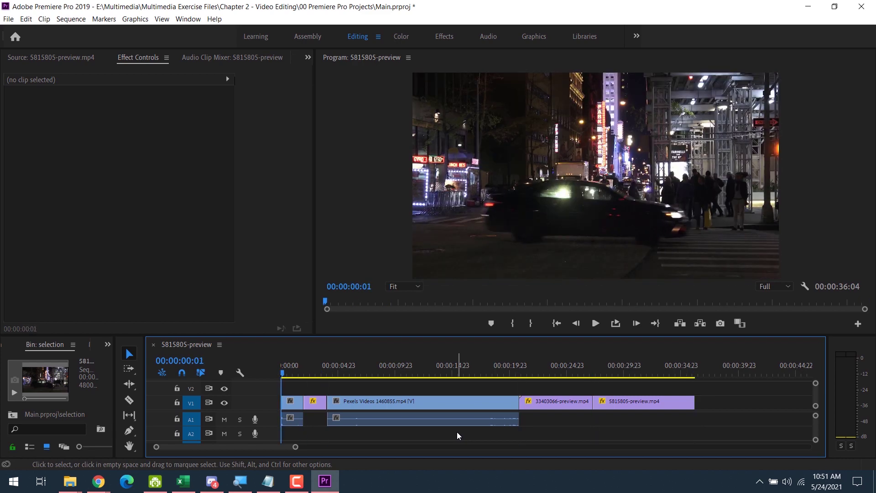
Step the playhead frame by frame through the first clip, forward past half a second and back again
key(Right)
key(Right)
key(Right)
key(Right)
key(Right)
key(Right)
key(Right)
key(Right)
key(Right)
key(Right)
key(Right)
key(Right)
key(Right)
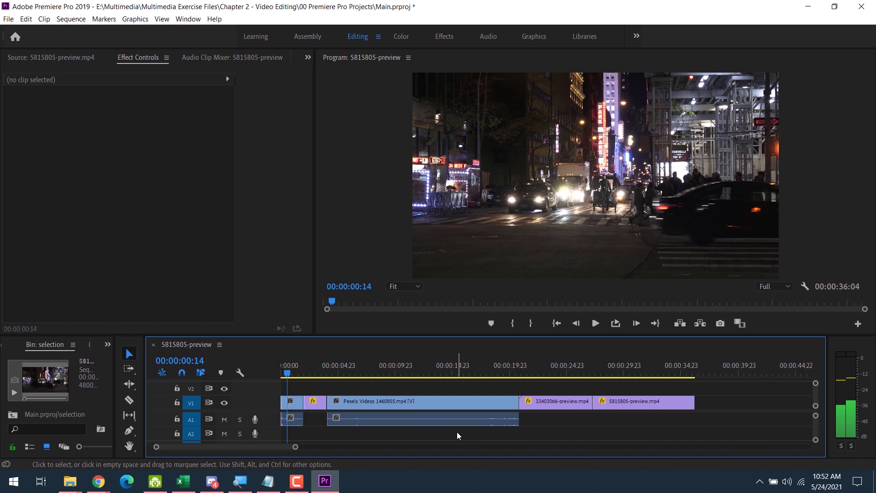
key(Right)
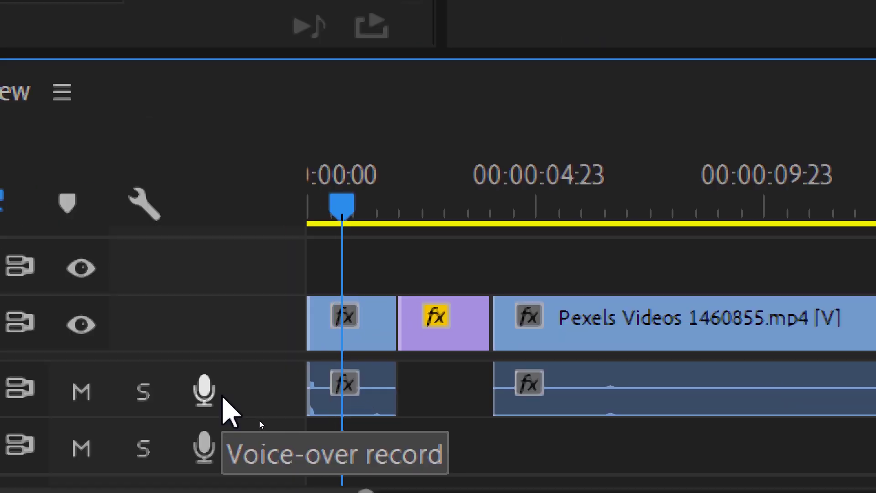
key(Right)
key(Right)
key(Right)
key(Right)
key(Right)
key(Left)
key(Left)
key(Left)
key(Left)
key(Left)
key(Left)
key(Left)
key(Left)
key(Left)
key(Left)
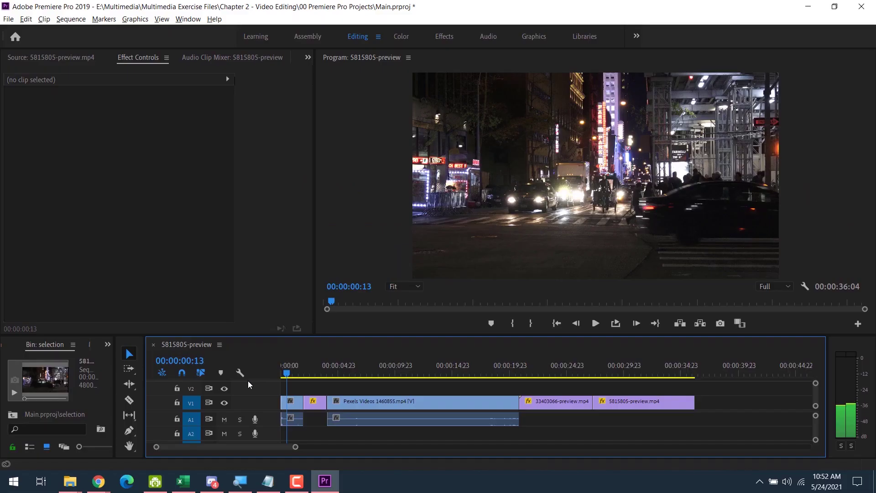
Jump the playhead forward through the edit points and back to the cut between the Pexels clip and 33403066-preview.mp4
key(Down)
key(Down)
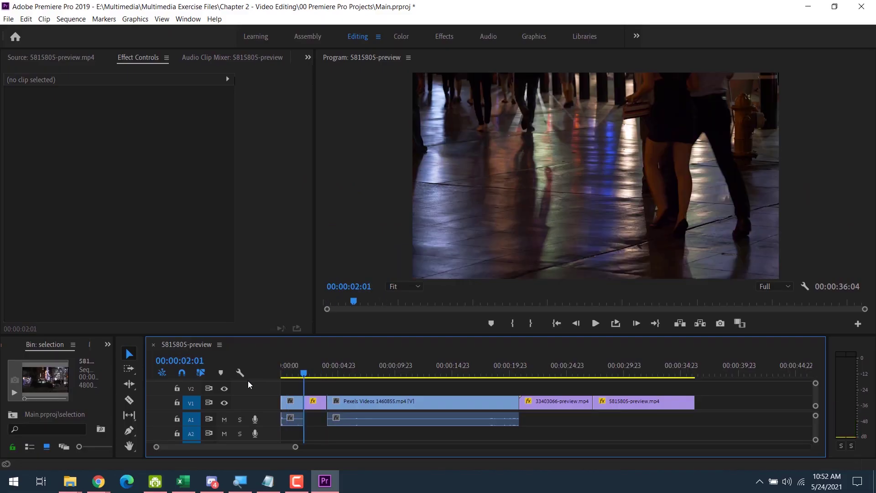
key(Down)
key(Down)
key(Down)
key(Down)
key(Up)
key(Up)
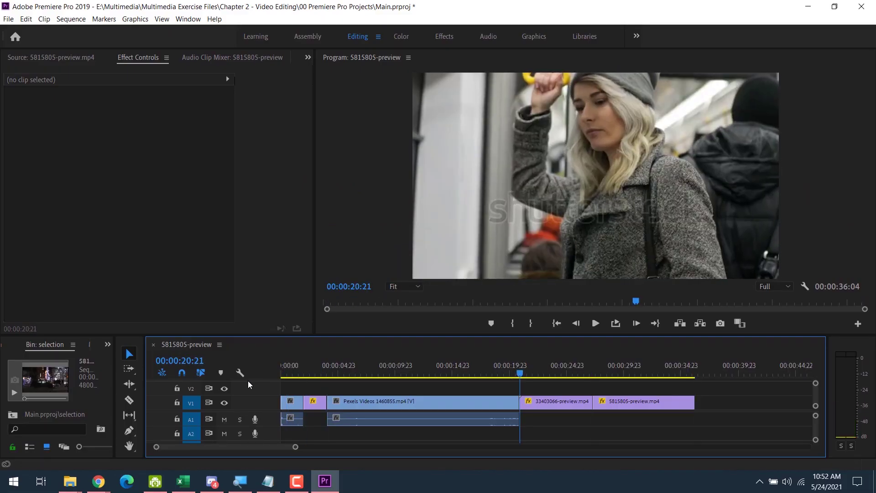
Step single frames around that cut, and move the playhead into the Pexels clip at 00:00:11:16
key(Right)
key(Left)
key(Left)
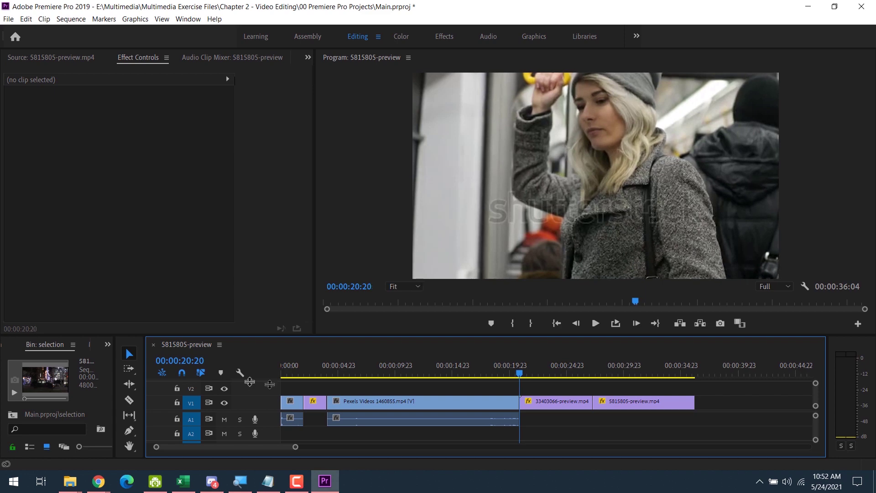
click(327, 372)
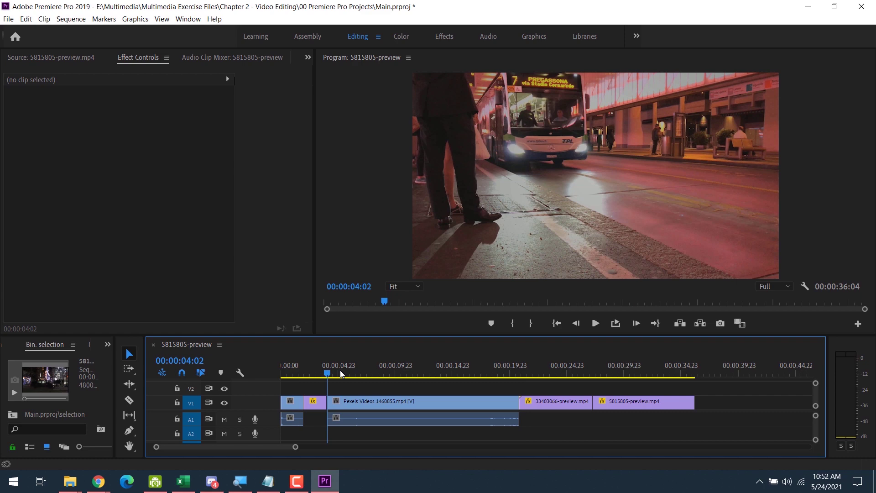
click(411, 371)
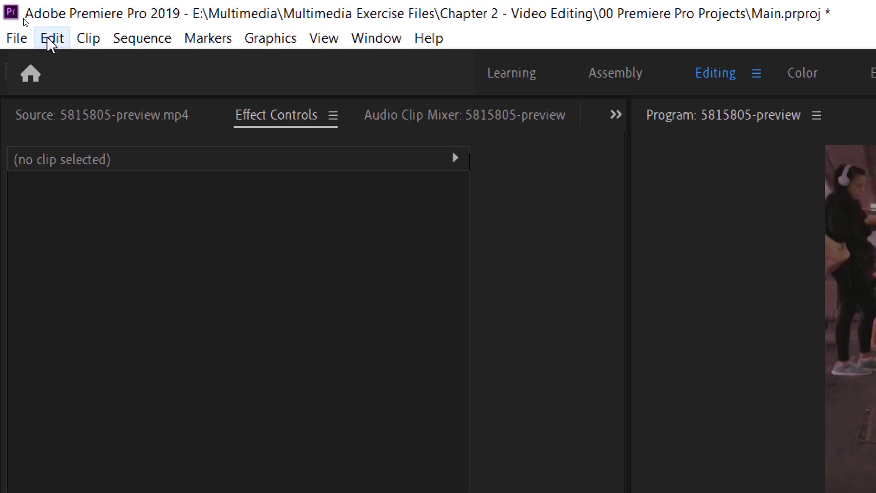
Find the Add Edit command in the keyboard shortcut settings and replace its shortcut with Ctrl+K
click(48, 38)
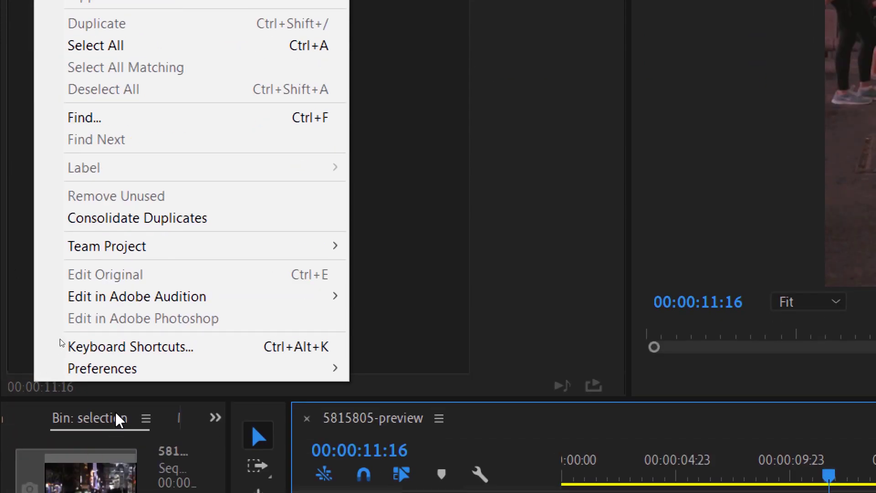
click(147, 349)
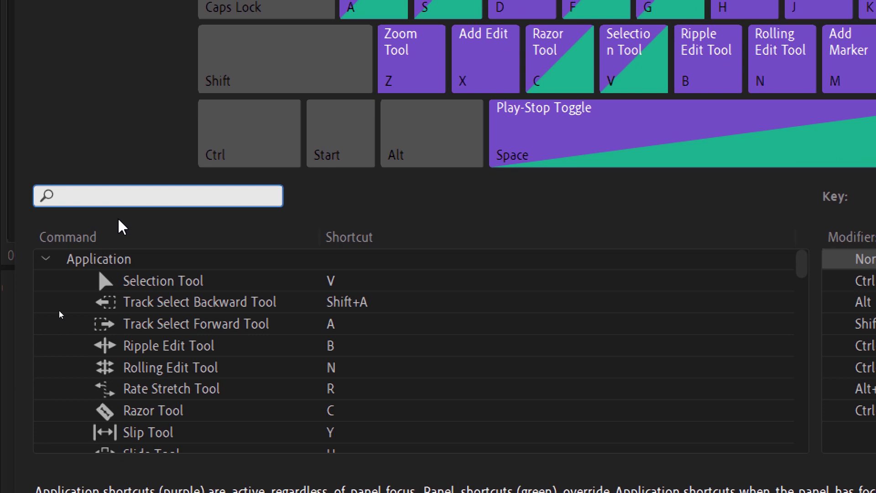
text(add edit)
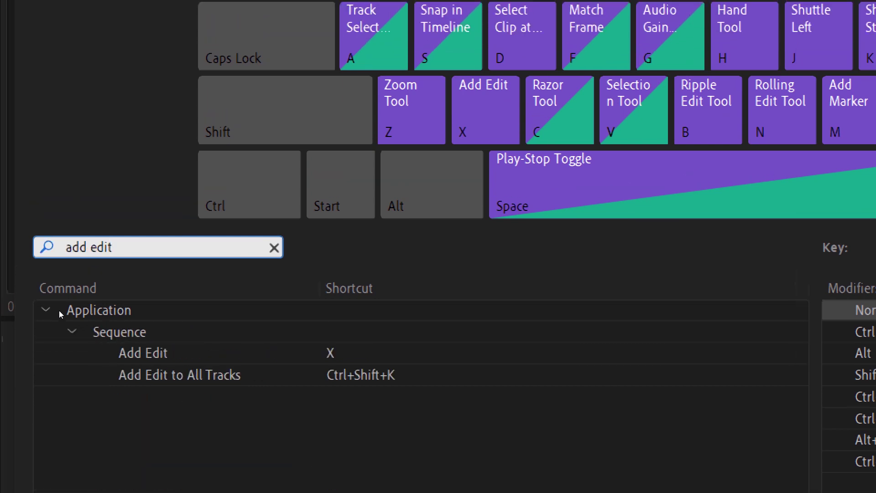
click(336, 354)
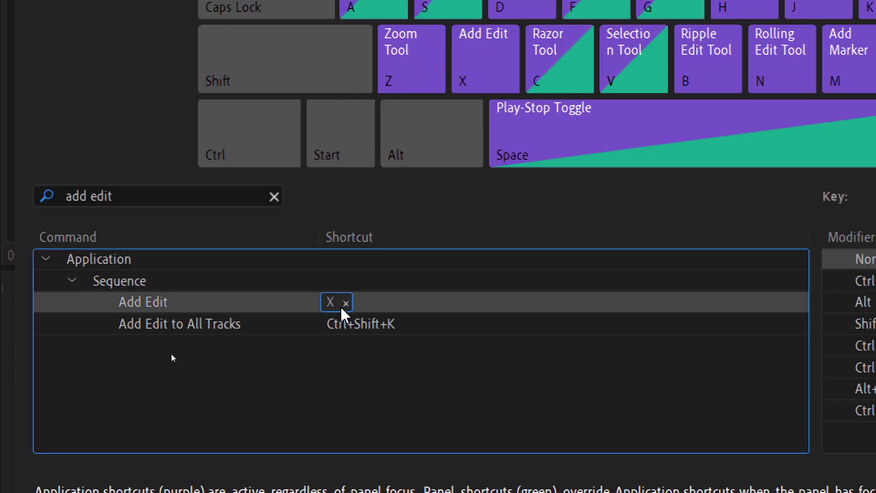
click(346, 303)
click(334, 305)
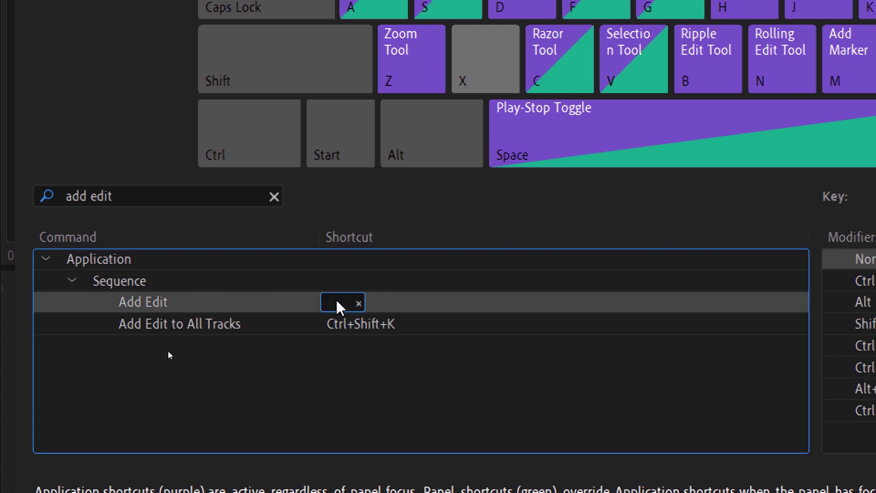
key(ctrl+k)
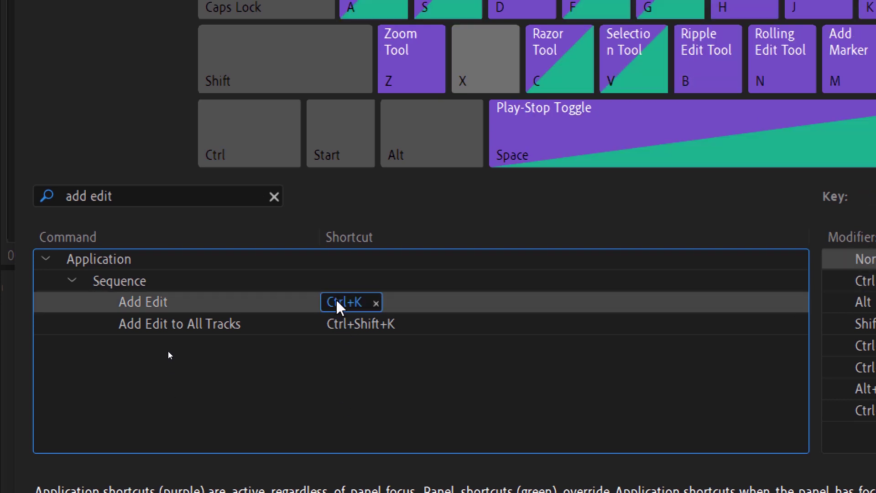
Set the Add Edit shortcut back to X and save the keyboard shortcut settings
click(313, 376)
click(364, 303)
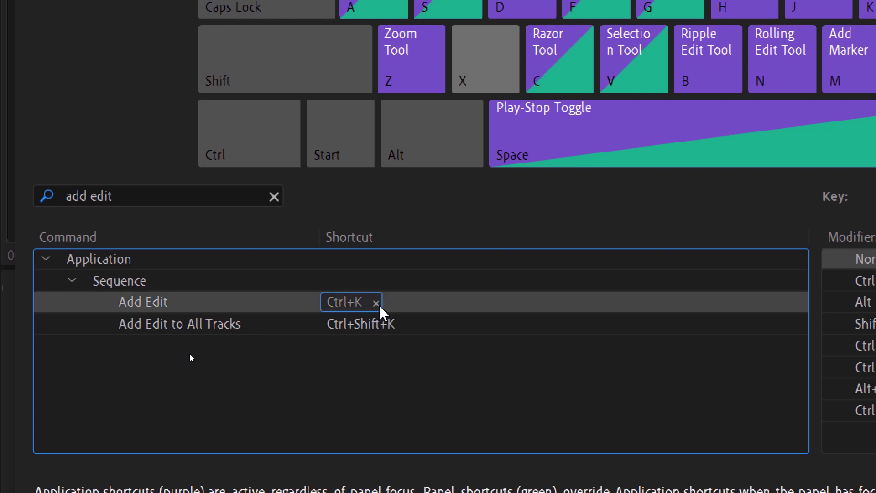
click(375, 303)
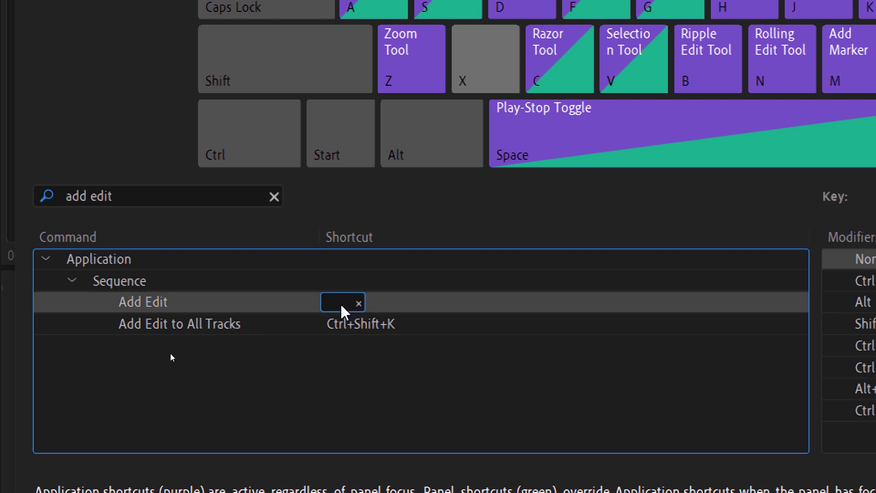
key(x)
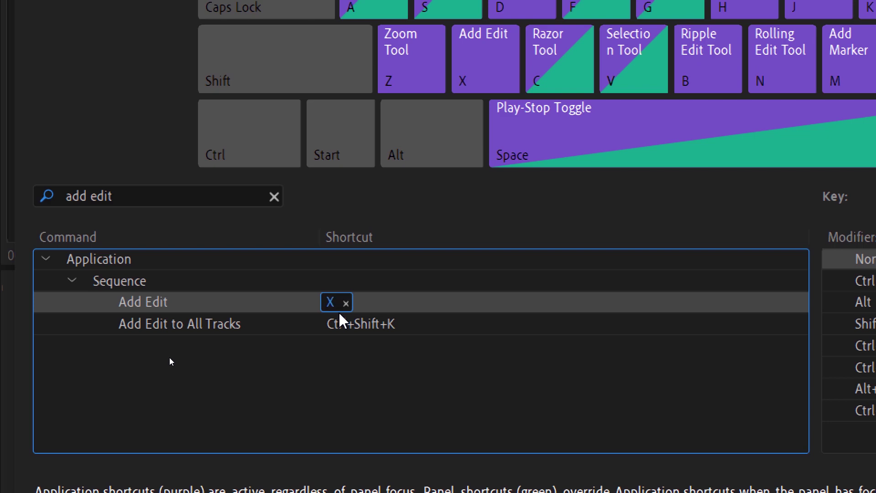
key(ctrl+alt)
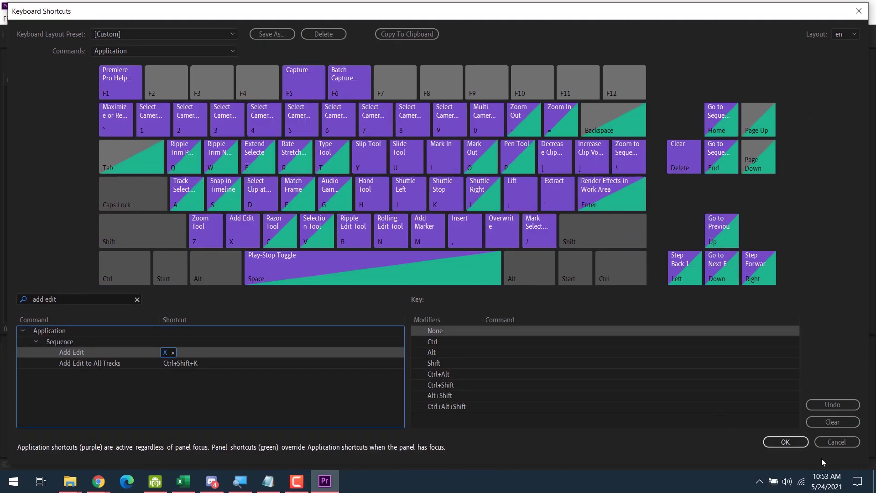
click(793, 444)
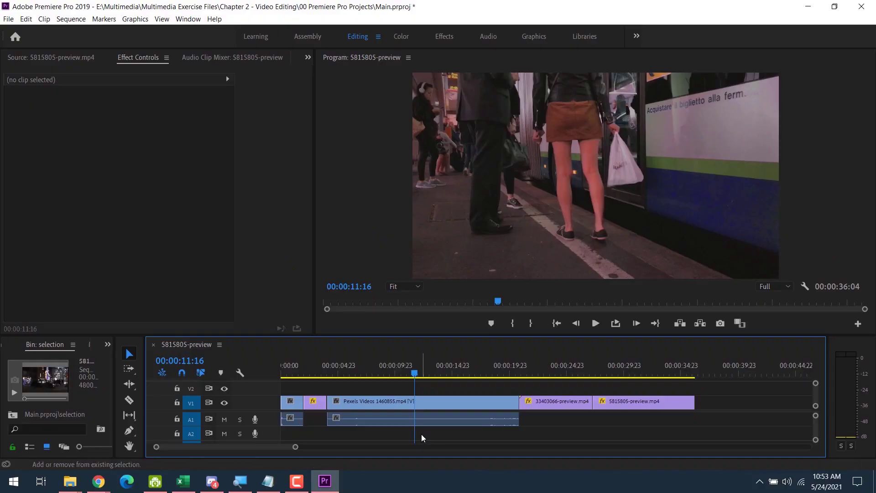
Play the opening seconds of the long Pexels clip from its start
key(Up)
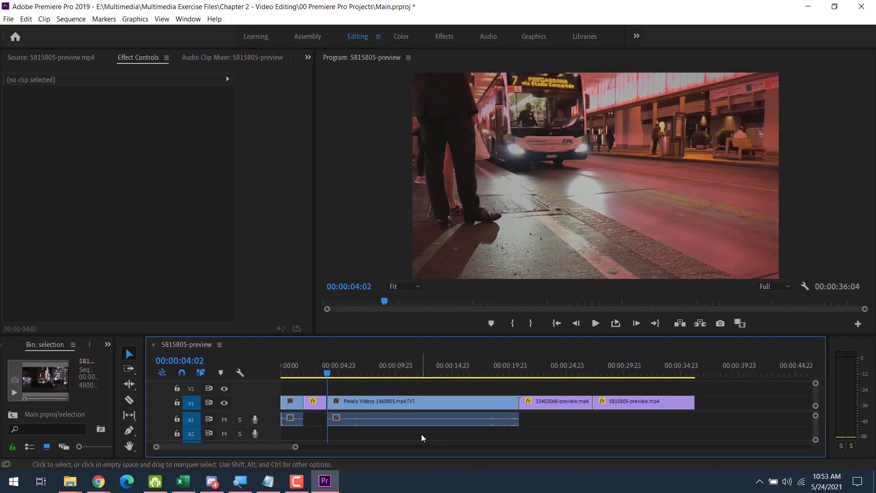
key(space)
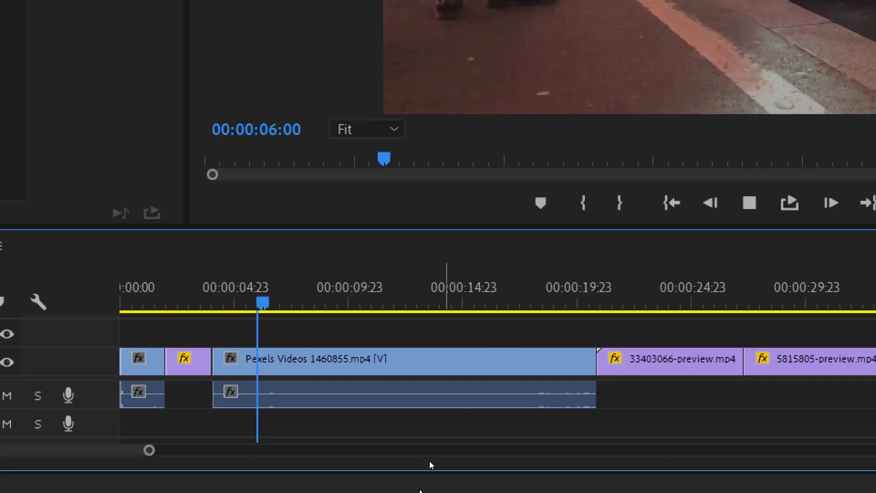
key(space)
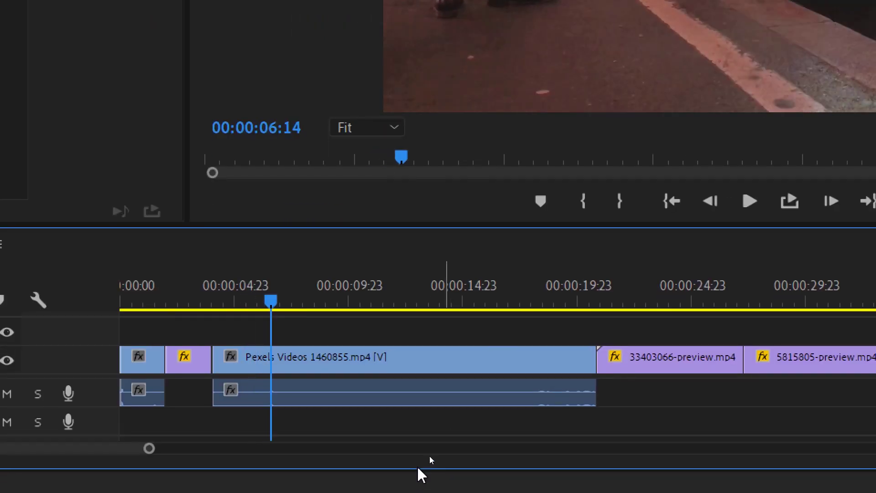
Play the Pexels clip from its start and add cuts at the moving playhead every one to two seconds until near its end
key(Up)
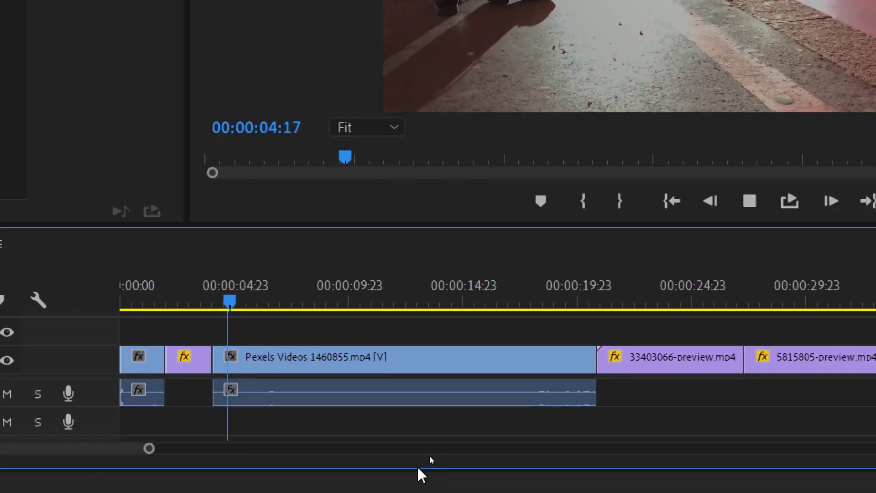
key(ctrl+k)
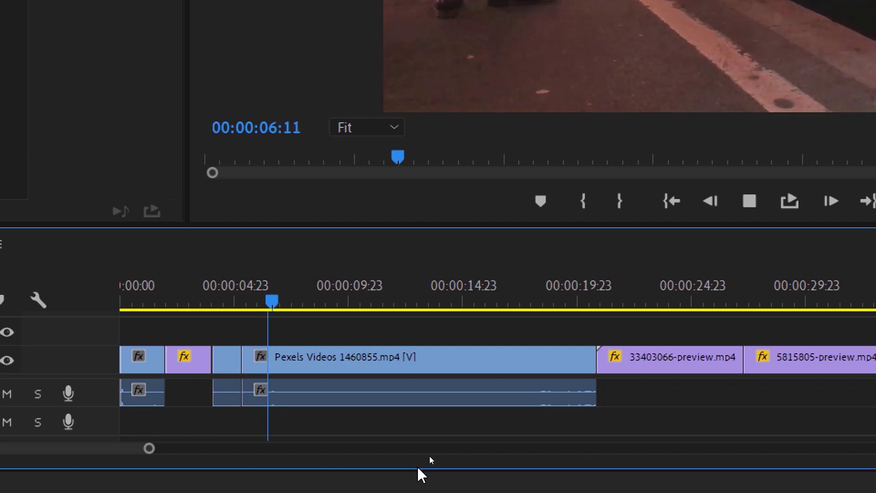
key(ctrl+k)
key(ctrl+k)
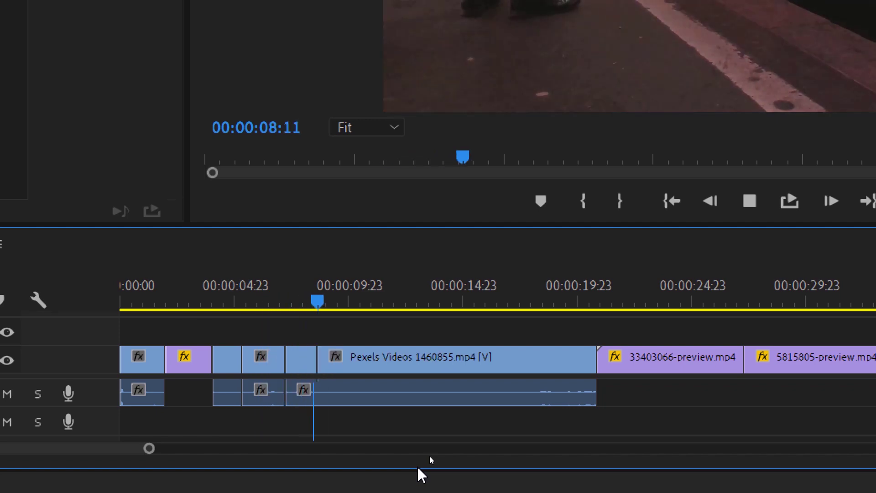
key(ctrl+k)
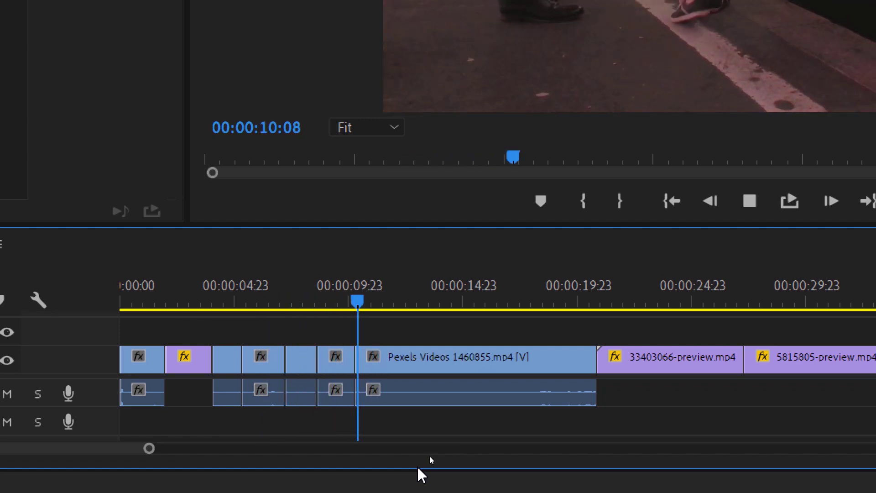
key(ctrl+k)
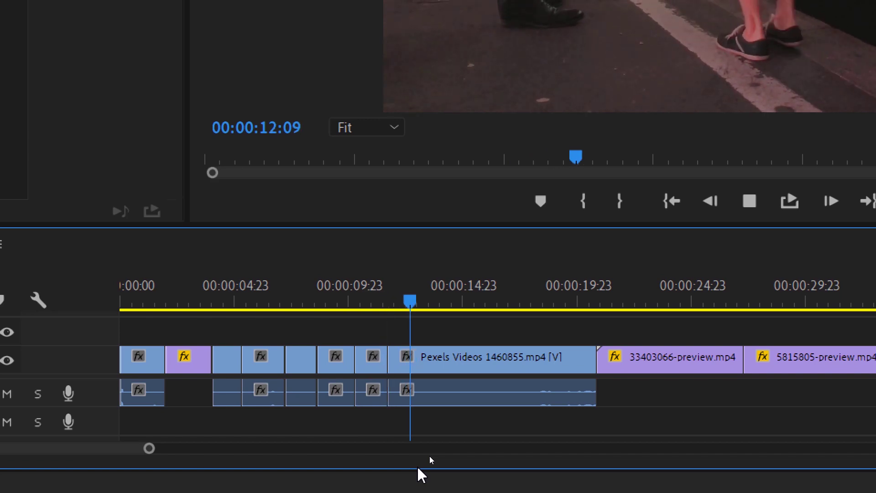
key(ctrl+k)
key(ctrl+k)
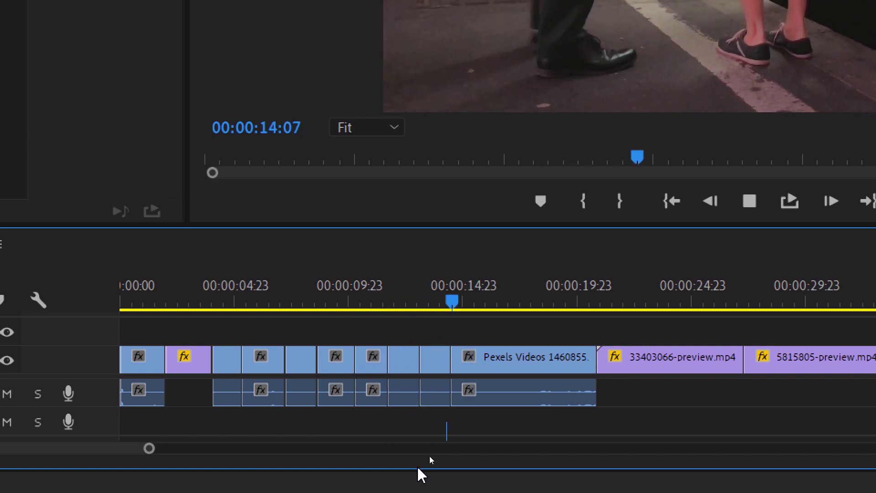
key(ctrl+k)
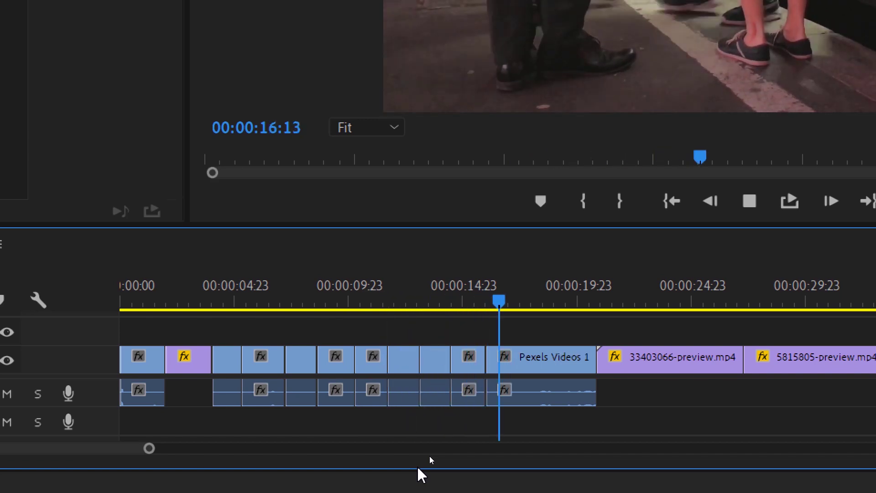
key(ctrl+k)
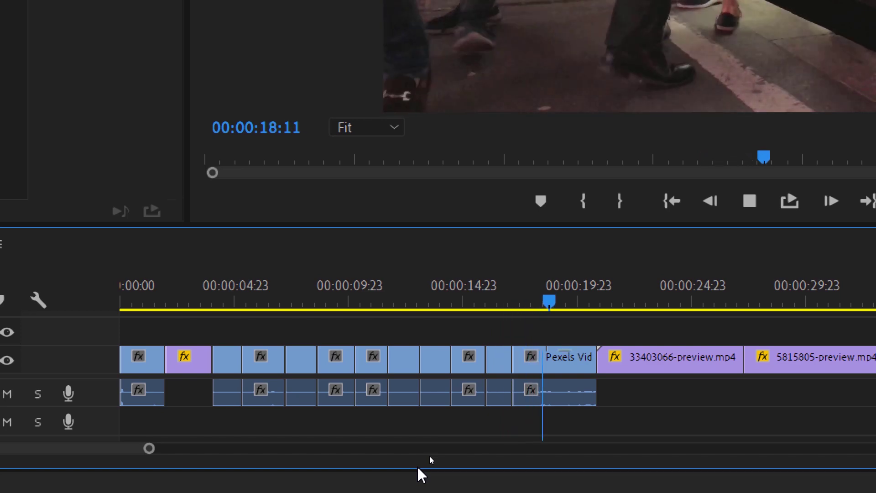
key(ctrl+k)
key(space)
Undo all the cuts made in the Pexels clip and its audio during playback
key(ctrl+z)
key(ctrl+z)
key(ctrl+z)
key(ctrl+z)
key(ctrl+z)
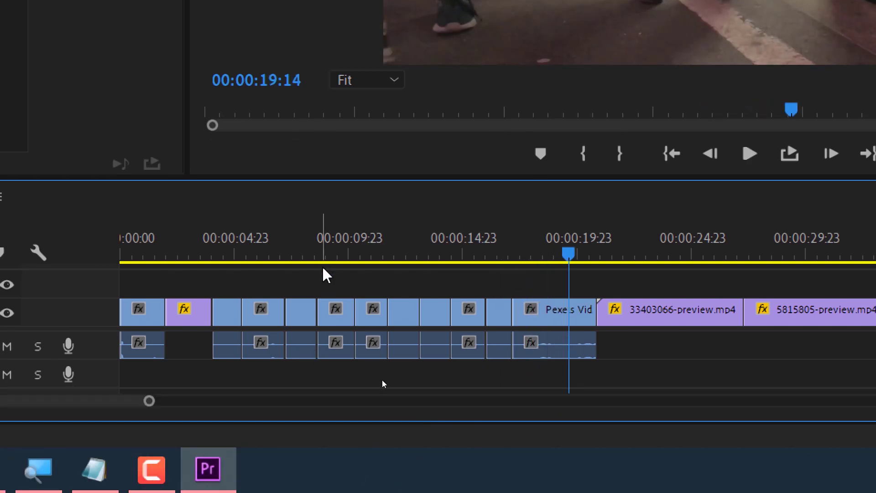
key(ctrl+z)
key(ctrl+z)
key(ctrl+z)
key(ctrl+z)
key(ctrl+z)
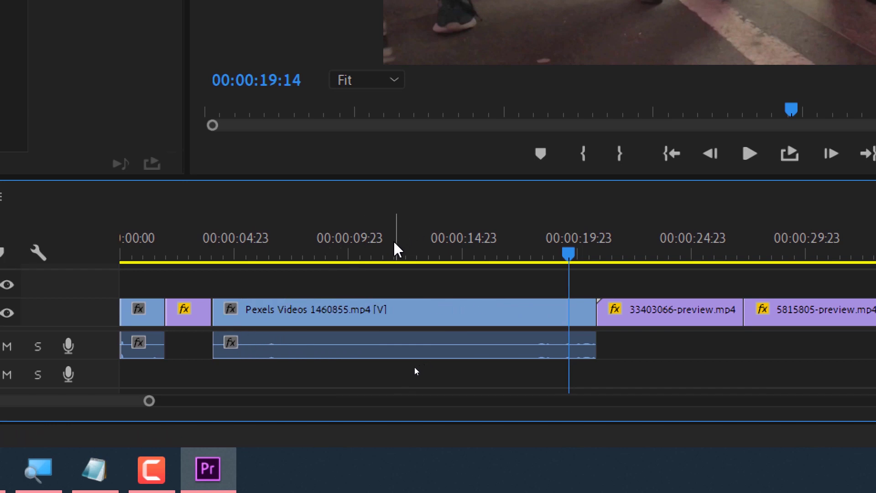
Move the playhead to 00:00:11:22 inside the Pexels clip, and select and deselect the clip with its linked audio
click(377, 252)
drag(379, 256, 398, 255)
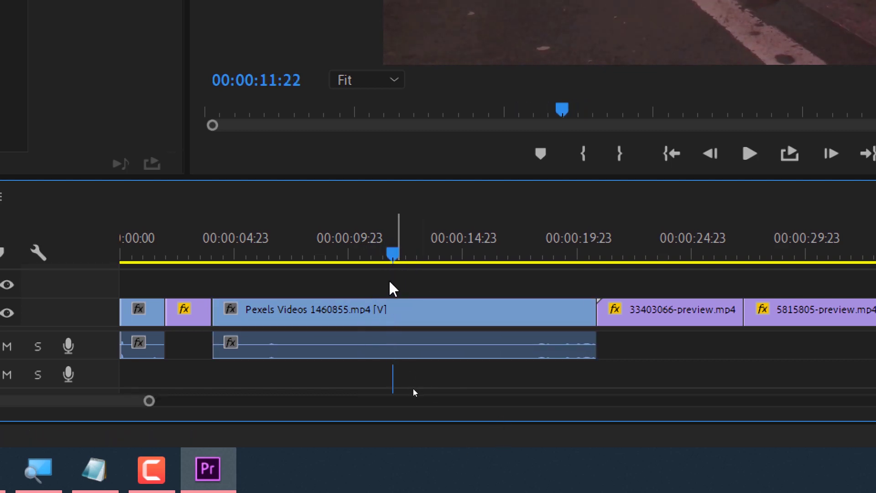
click(346, 314)
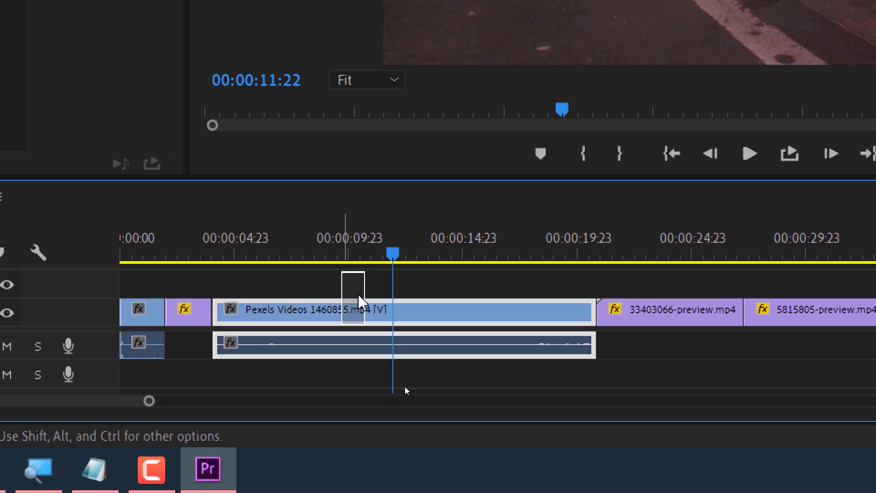
click(371, 292)
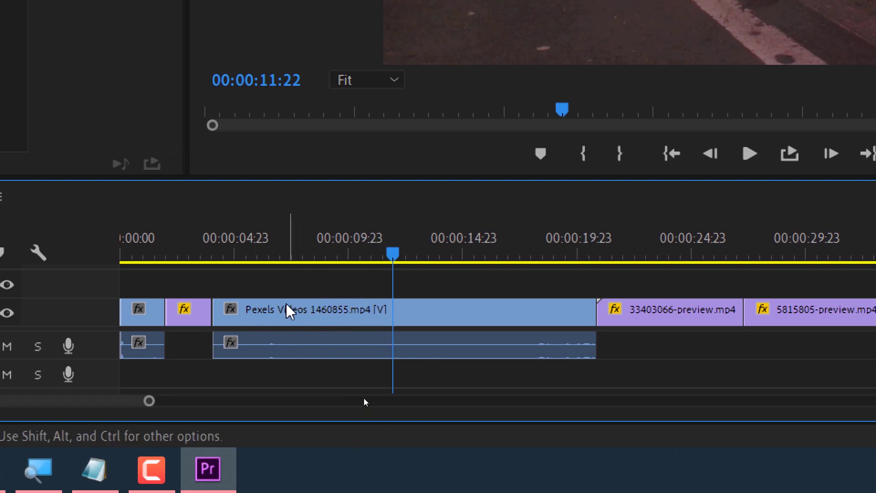
Ripple trim the start of the Pexels clip up to the playhead at 00:00:11:22, and undo the trim
mouse_move(284, 306)
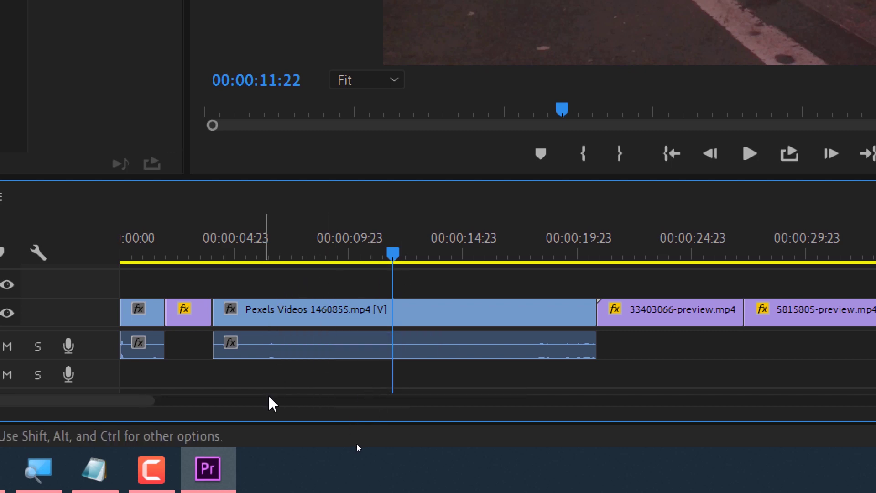
key(q)
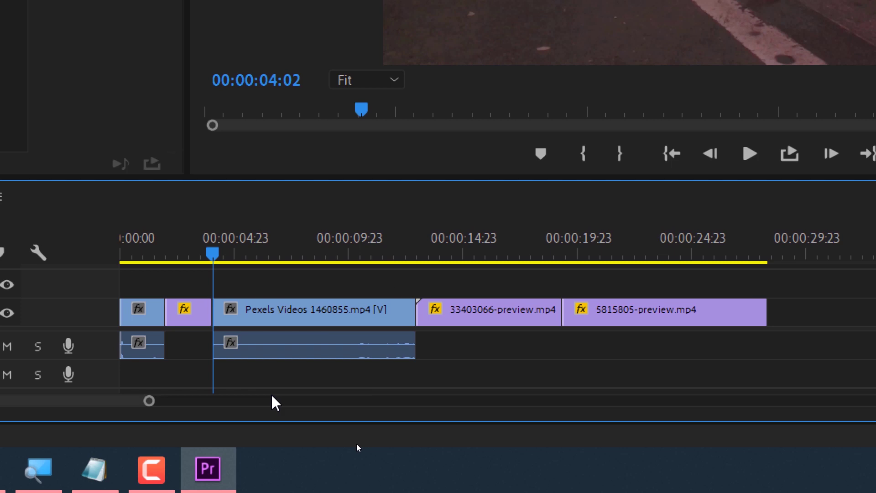
key(ctrl+z)
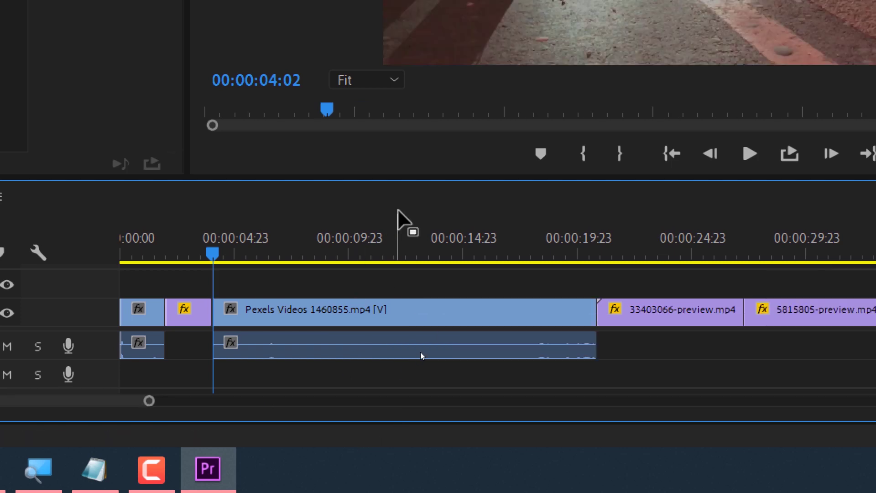
Move the playhead to 00:00:11:17, ripple trim the end of the Pexels clip back to it, and undo the trim
click(388, 252)
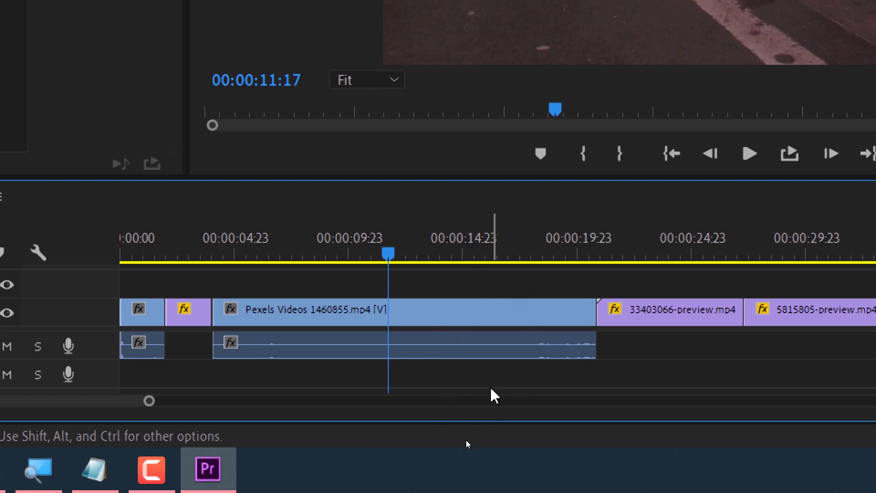
key(w)
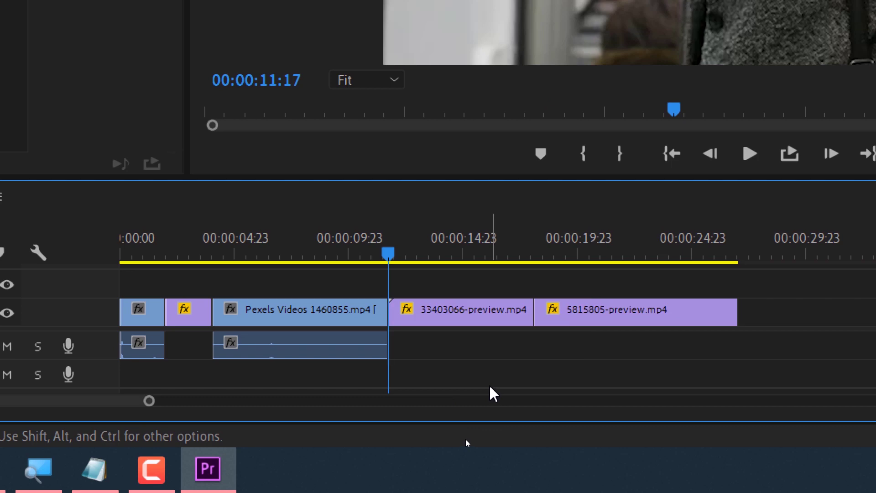
key(ctrl+z)
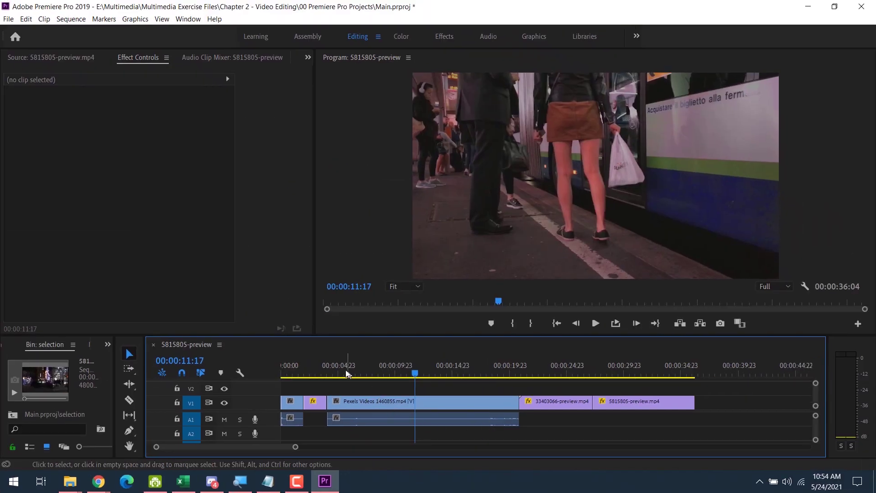
Cut the Pexels clip near its start and repeatedly ripple trim the unwanted footage up to the playhead, leaving several short pieces
click(346, 372)
key(ctrl+k)
click(354, 372)
drag(355, 370, 436, 376)
key(q)
key(q)
key(ctrl+k)
key(q)
key(q)
key(q)
Return the playhead to the first Pexels piece at 00:00:04:02 and play through the shortened section
key(Up)
key(Up)
key(Up)
key(Up)
key(Up)
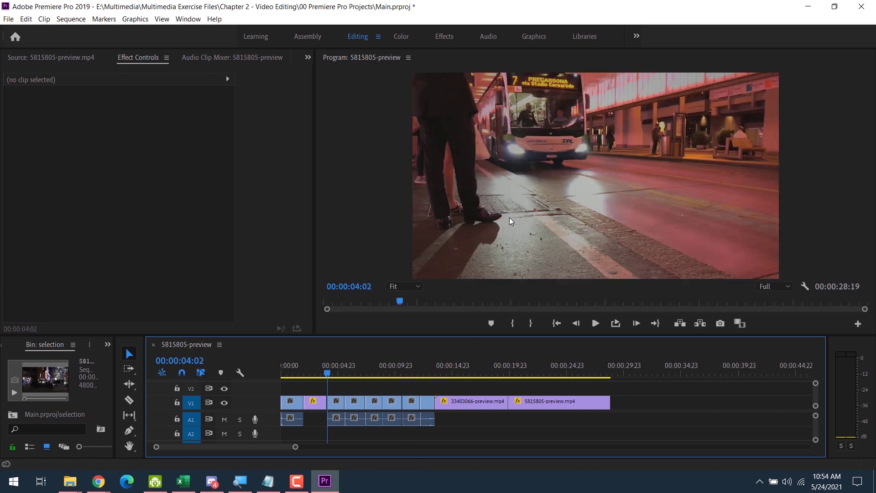
key(space)
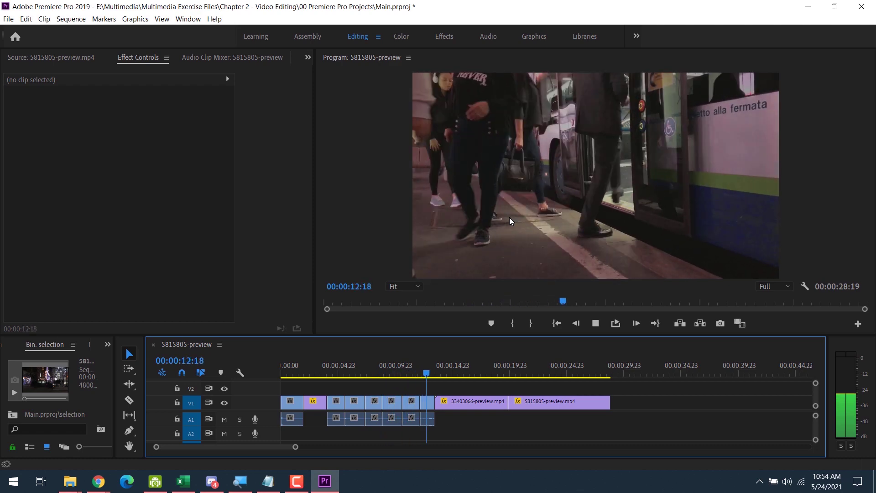
key(space)
Undo all the cuts and ripple trims made in the Pexels clip
key(ctrl+z)
key(ctrl+z)
key(ctrl+z)
key(ctrl+z)
key(ctrl+z)
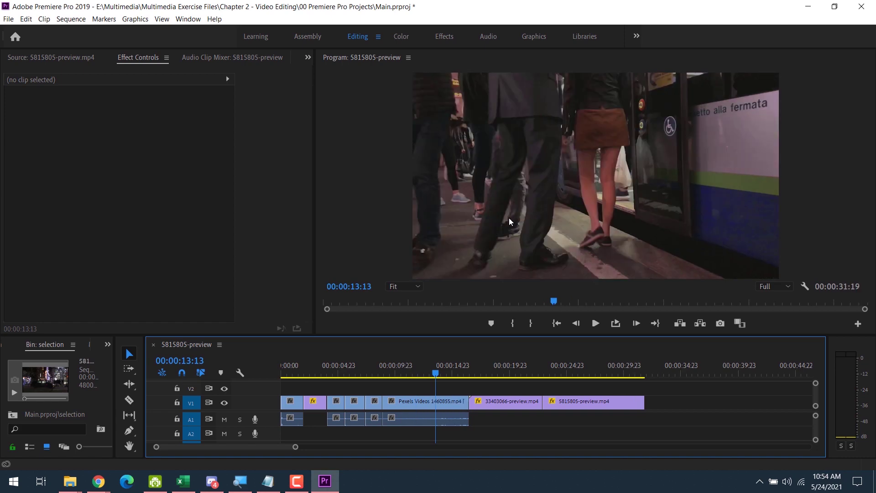
key(ctrl+z)
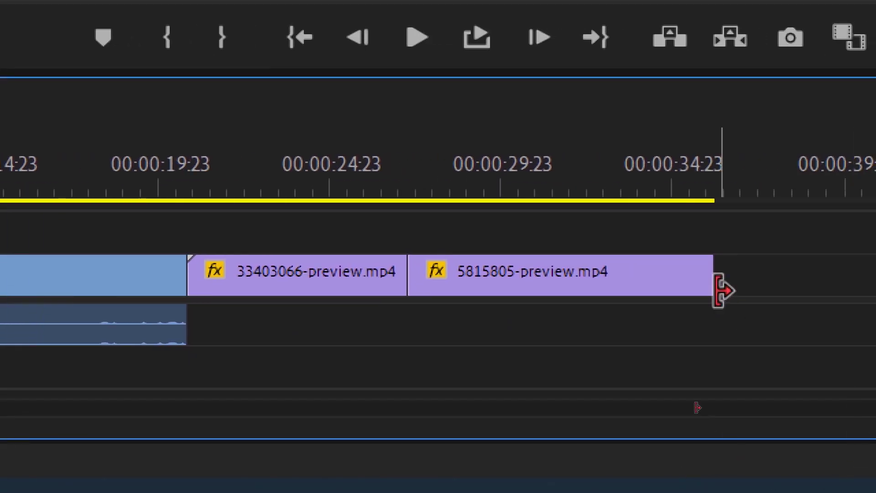
click(525, 178)
drag(519, 217, 98, 383)
click(329, 339)
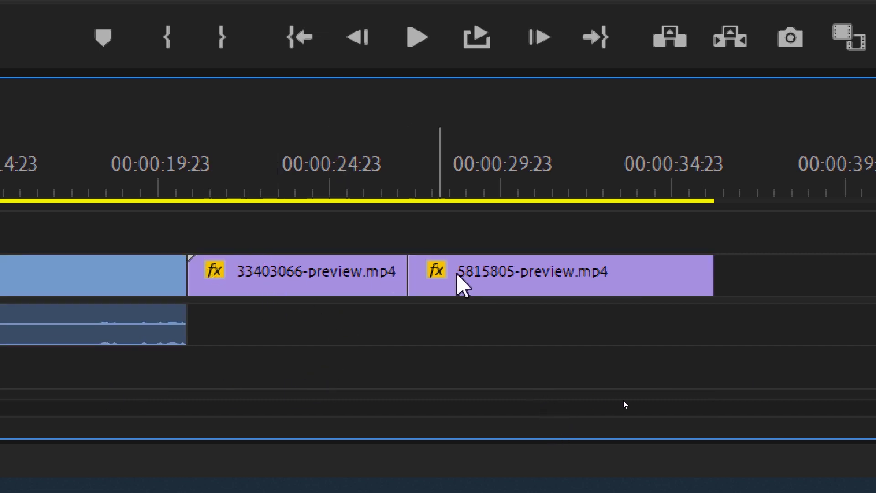
Trim the start of the 5815805-preview.mp4 clip inward to just before 00:00:29:23, and undo the trim
drag(407, 276, 491, 273)
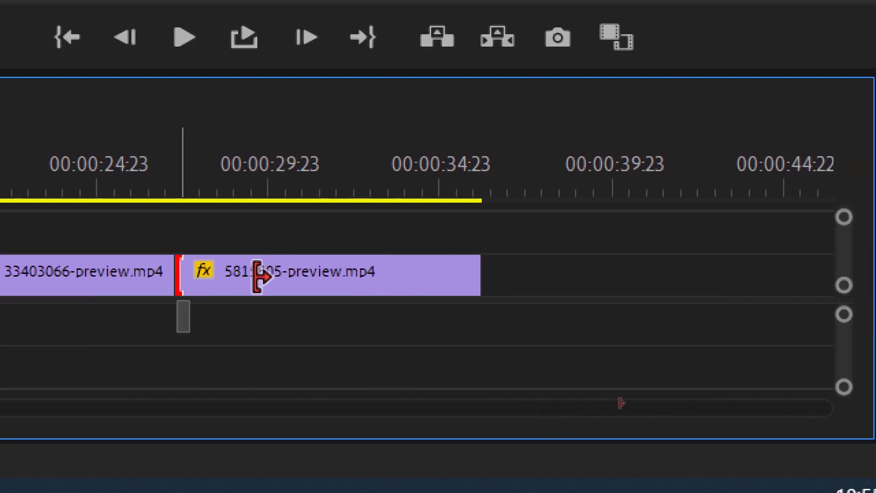
drag(256, 276, 256, 276)
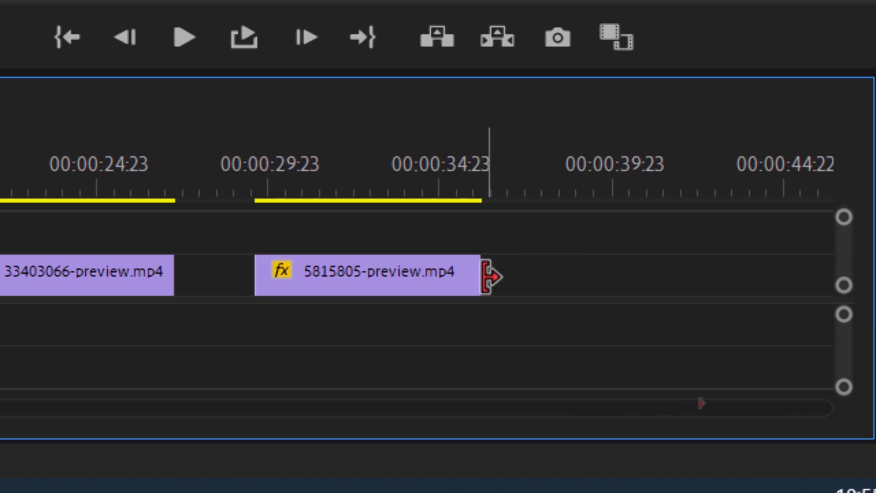
key(ctrl+z)
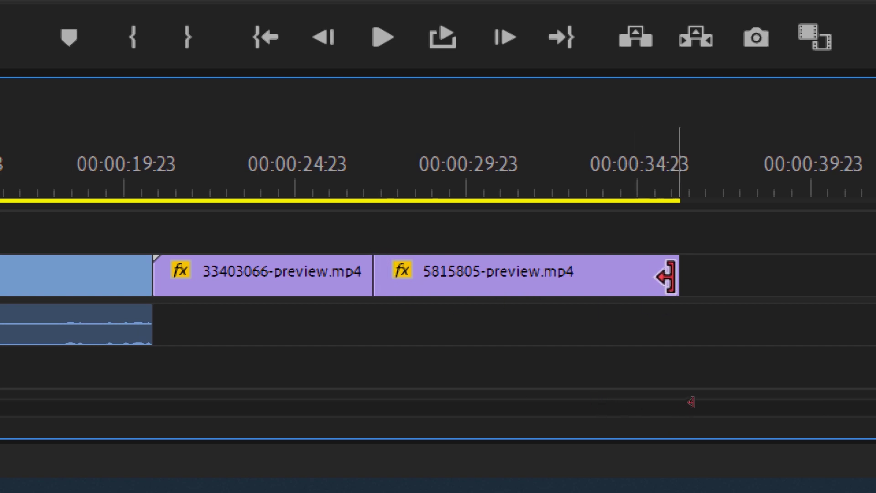
Try trimming both ends of the 5815805-preview.mp4 clip inward and extending its end past 00:00:39:23, undoing each change
drag(383, 274, 499, 274)
drag(678, 274, 593, 274)
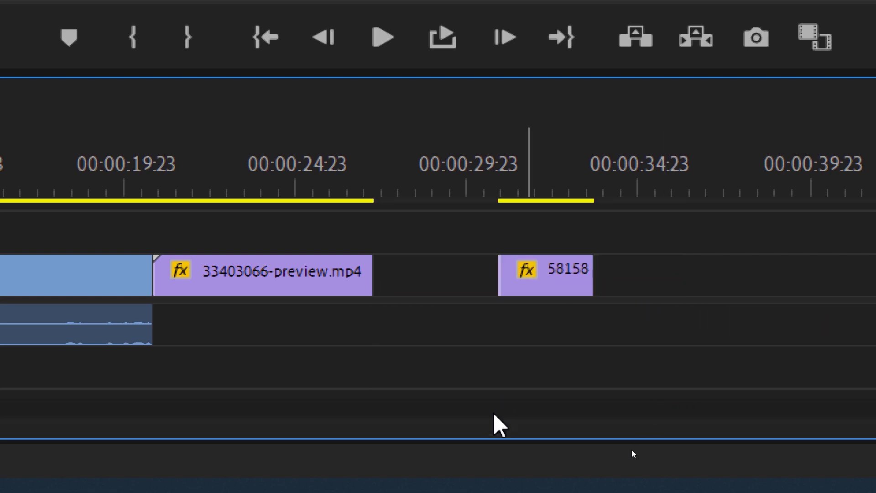
key(ctrl+z)
key(ctrl+z)
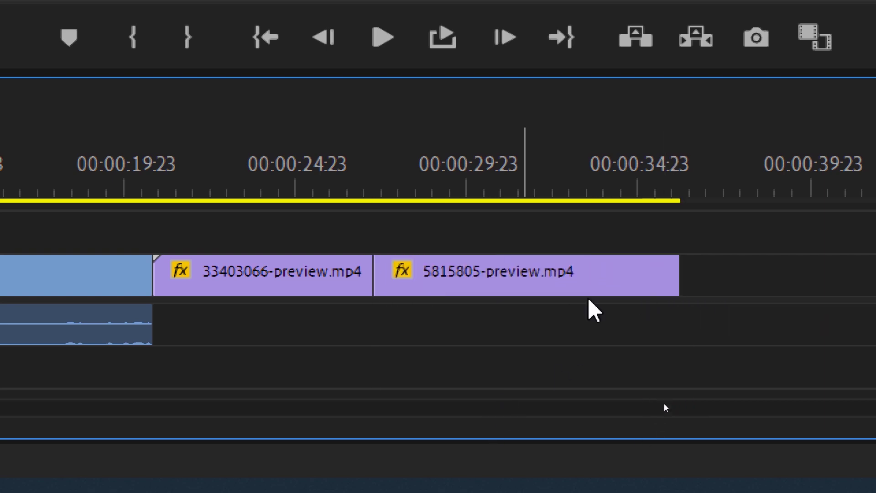
drag(678, 274, 838, 273)
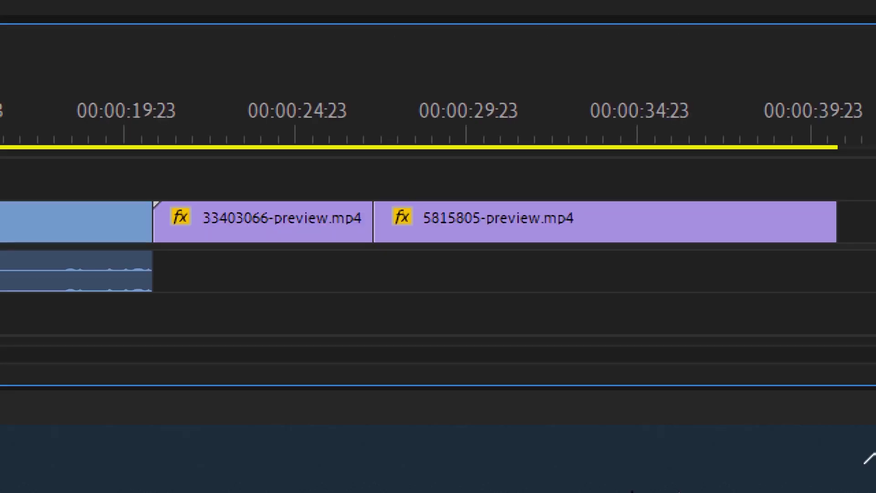
key(ctrl+z)
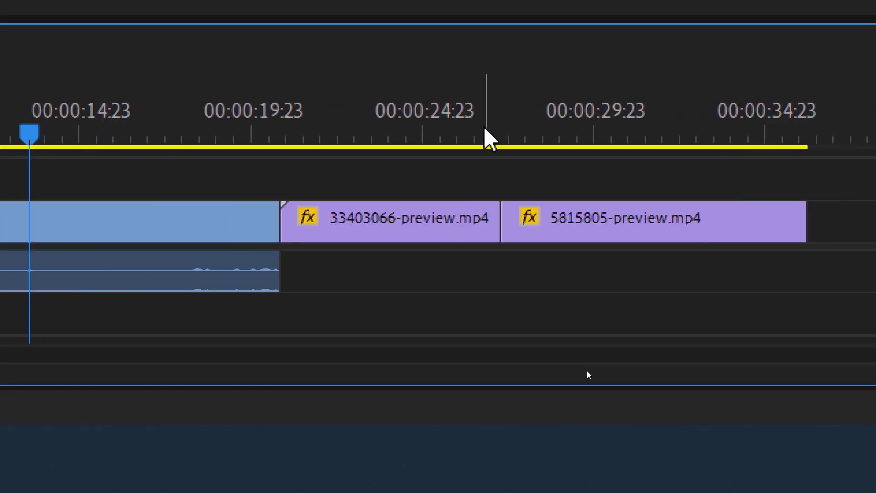
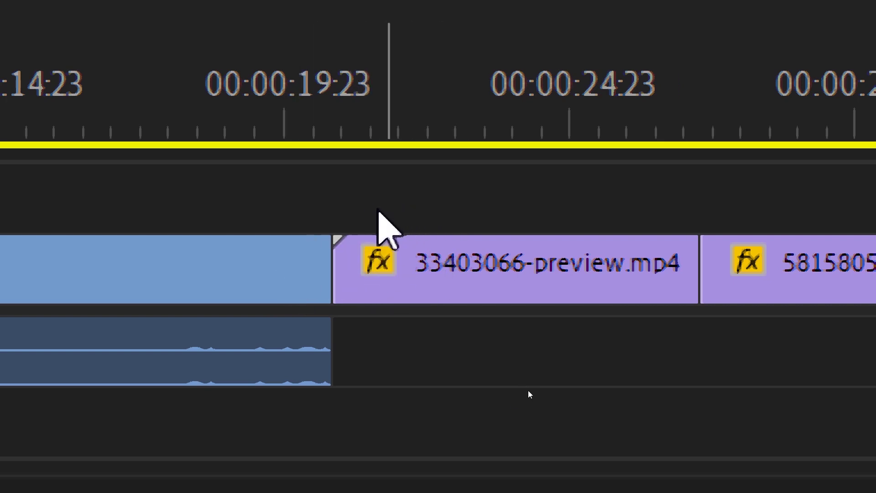
Select the 33403066-preview.mp4 clip and try rolling its cut with the Pexels clip forward by 00:00:02:12 and back
drag(323, 261, 405, 274)
drag(458, 158, 537, 337)
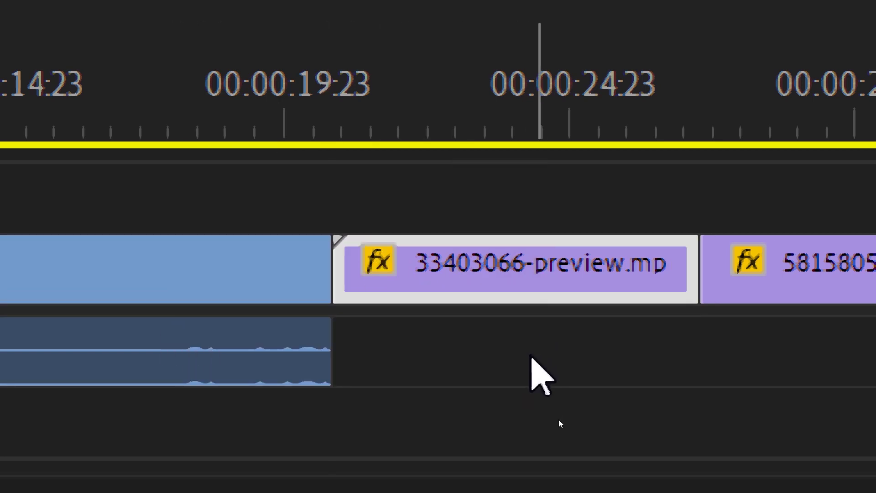
key(Up)
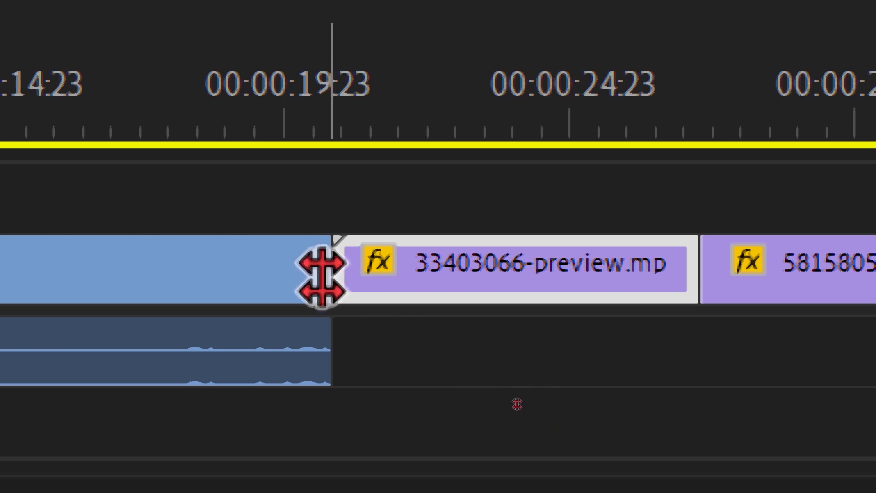
key(shift+Right)
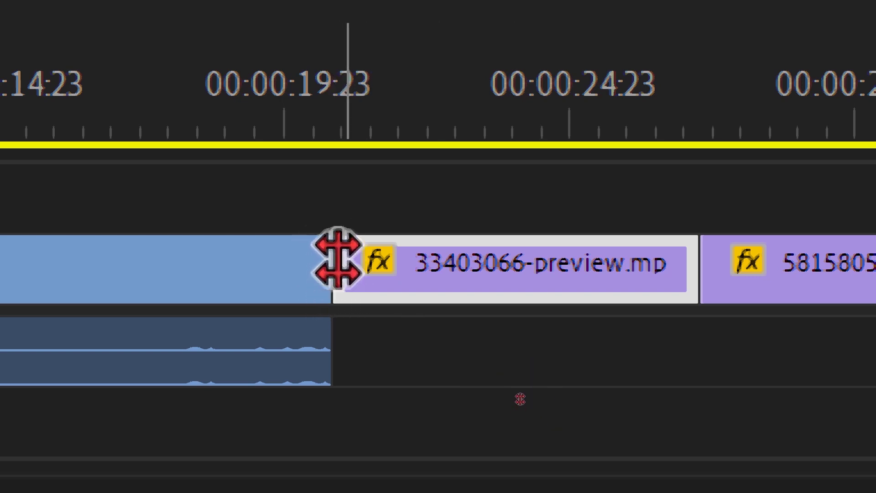
drag(333, 269, 474, 277)
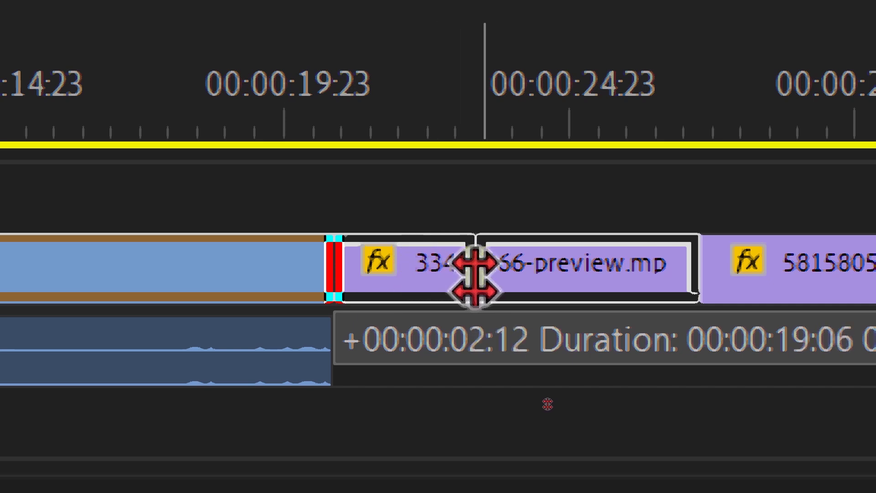
drag(475, 276, 475, 274)
drag(334, 278, 251, 289)
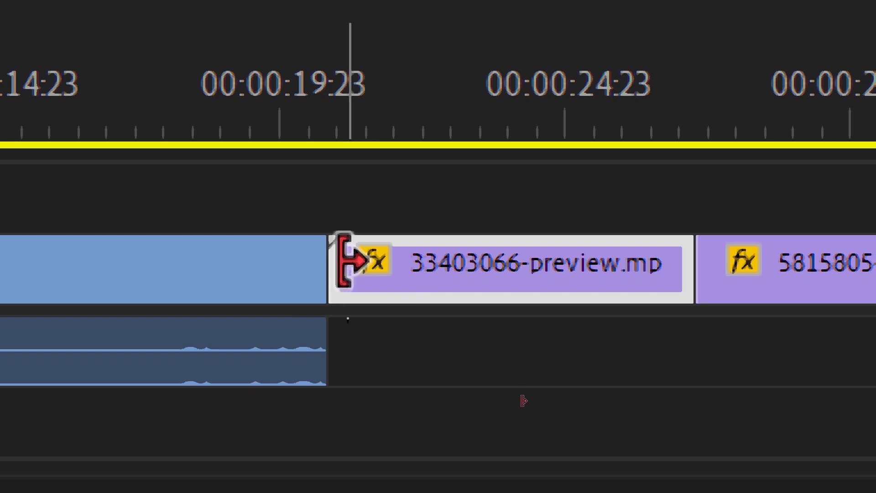
Try moving the edit point between 33403066-preview.mp4 and 5815805-preview.mp4 about 3 seconds forward, and undo the change
drag(317, 278, 348, 260)
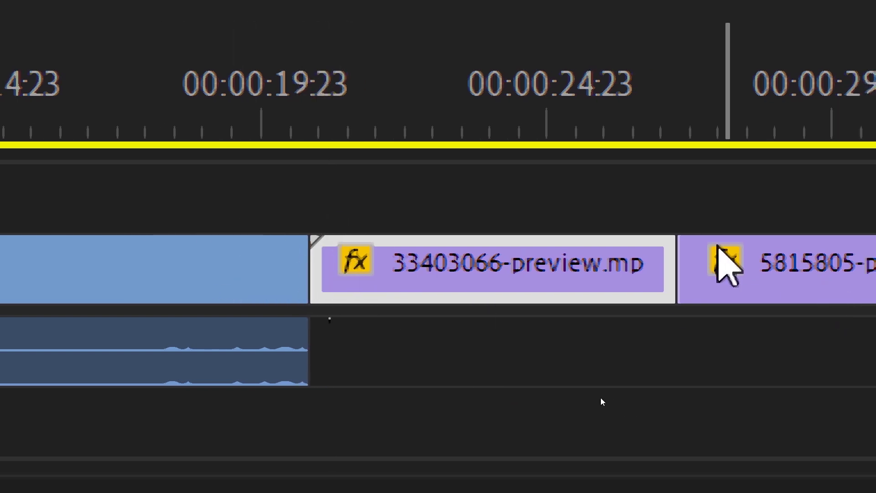
drag(675, 261, 835, 255)
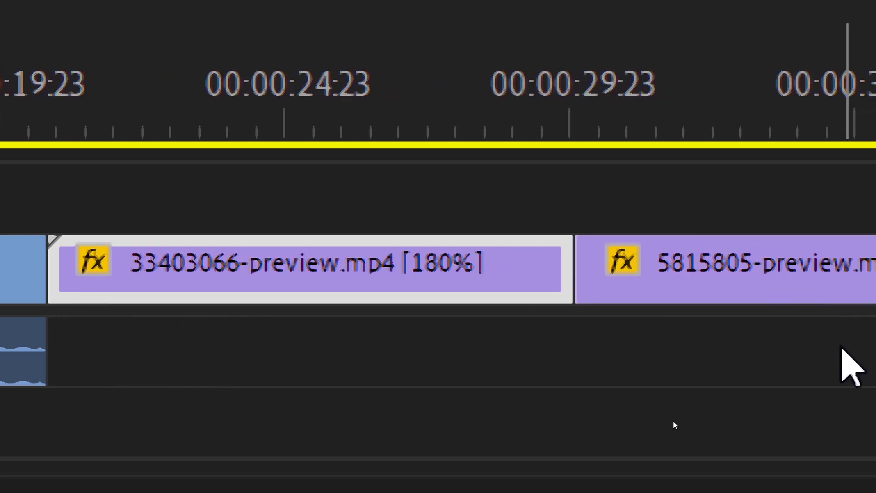
key(b)
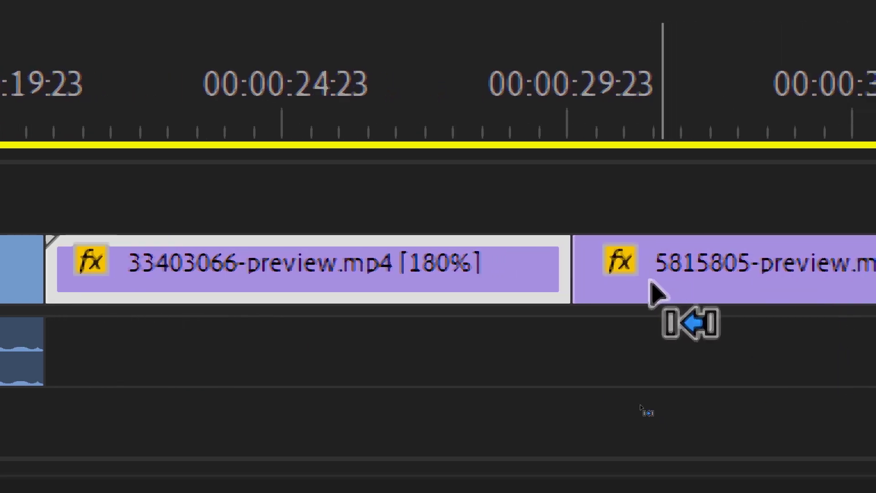
key(ctrl+z)
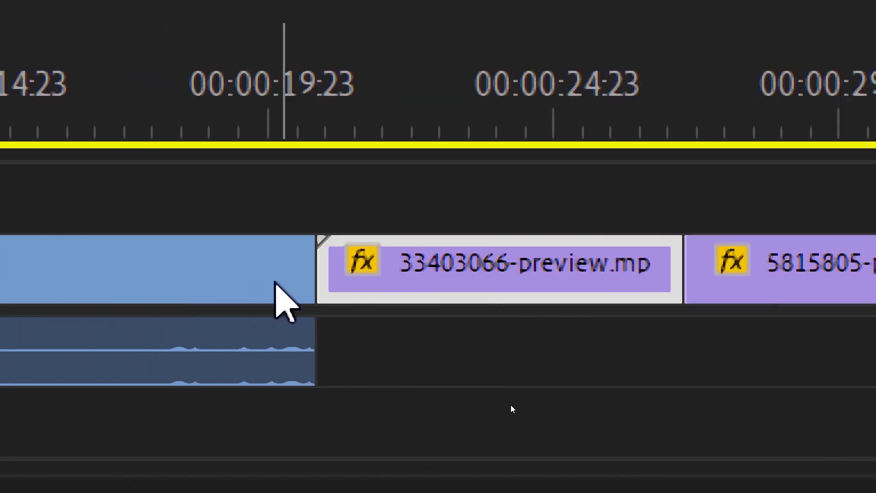
Alternate the selection between the Pexels clip and the two preview clips after it, and clear the selection
click(275, 285)
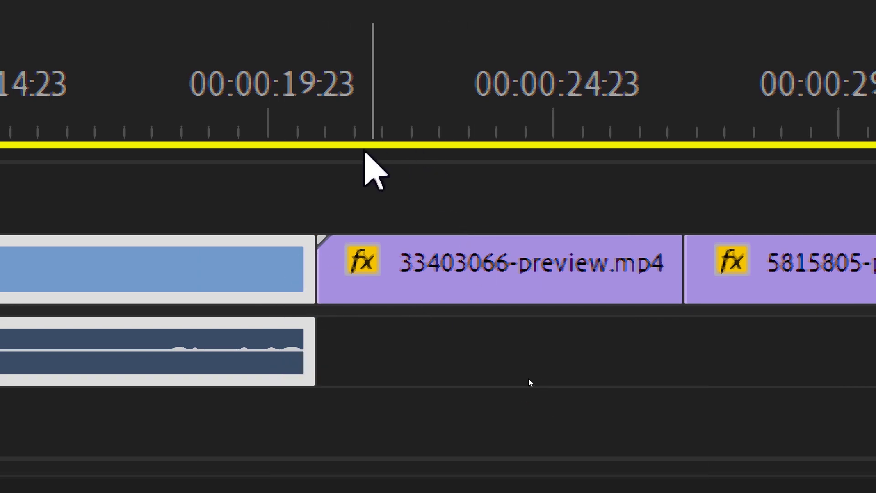
drag(363, 187, 837, 397)
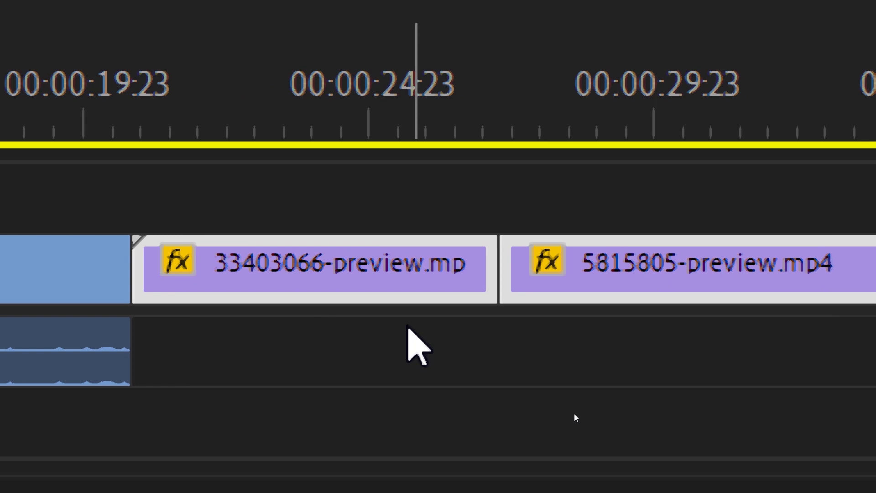
click(298, 291)
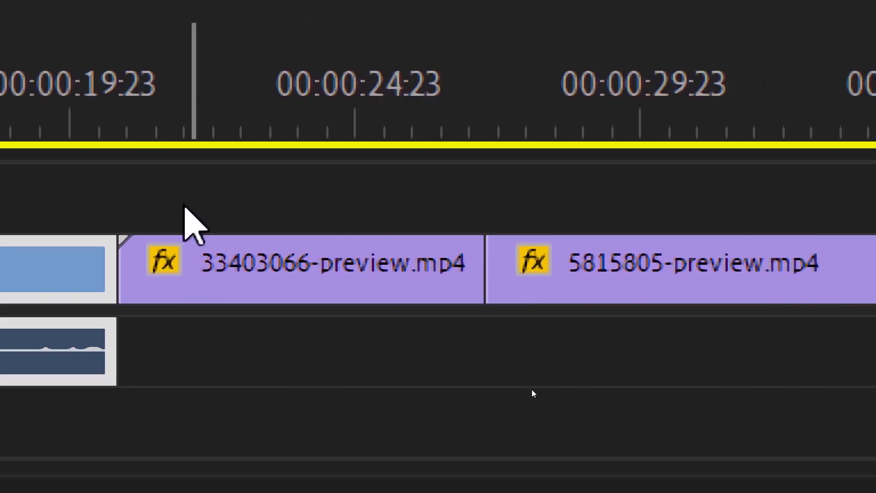
drag(152, 201, 609, 349)
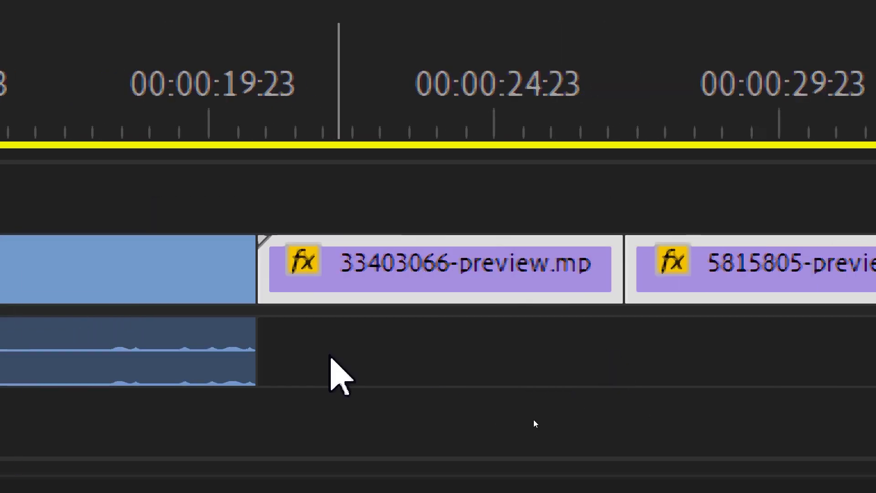
click(200, 372)
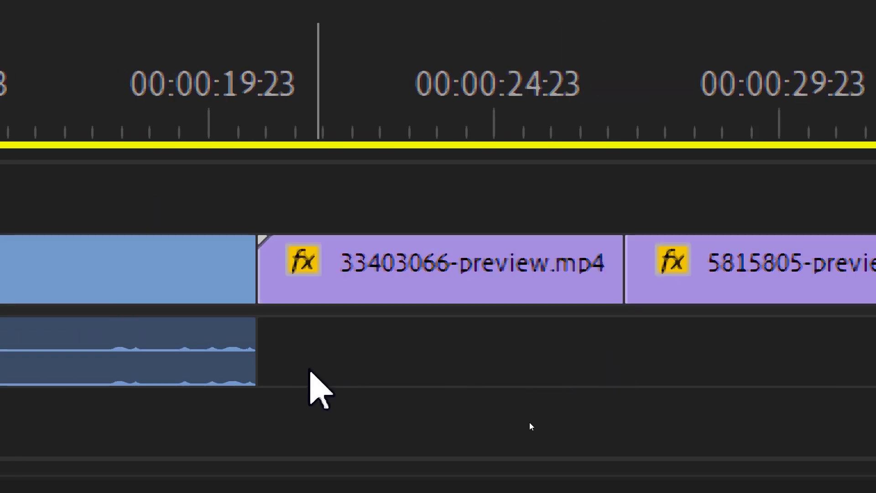
Alternate between the Rolling and Ripple Edit tools and ripple-extend the end of the Pexels clip to about 00:00:24
key(n)
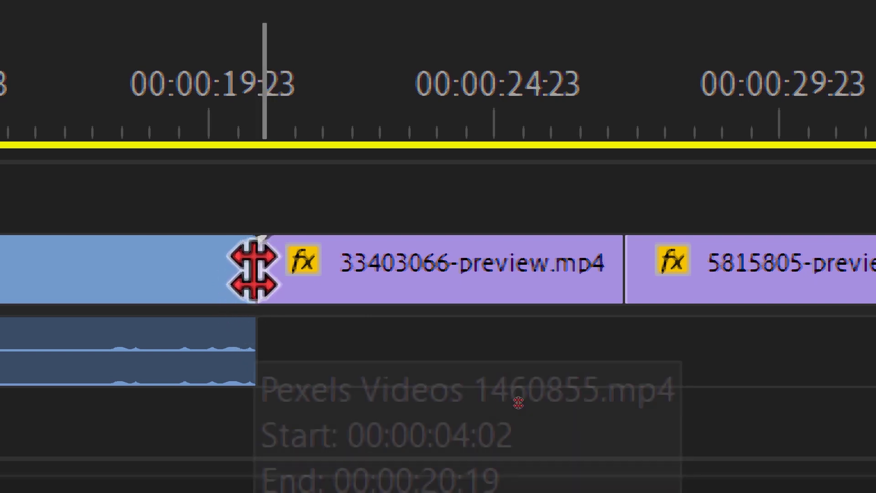
key(b)
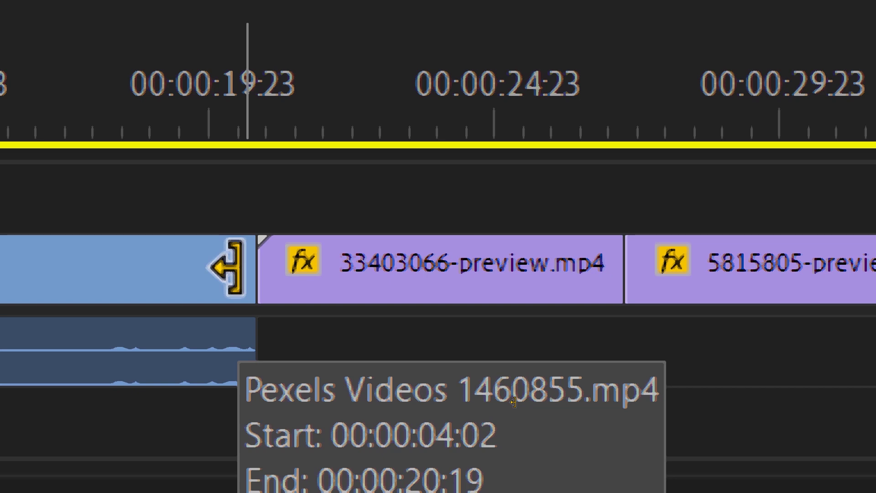
key(n)
key(b)
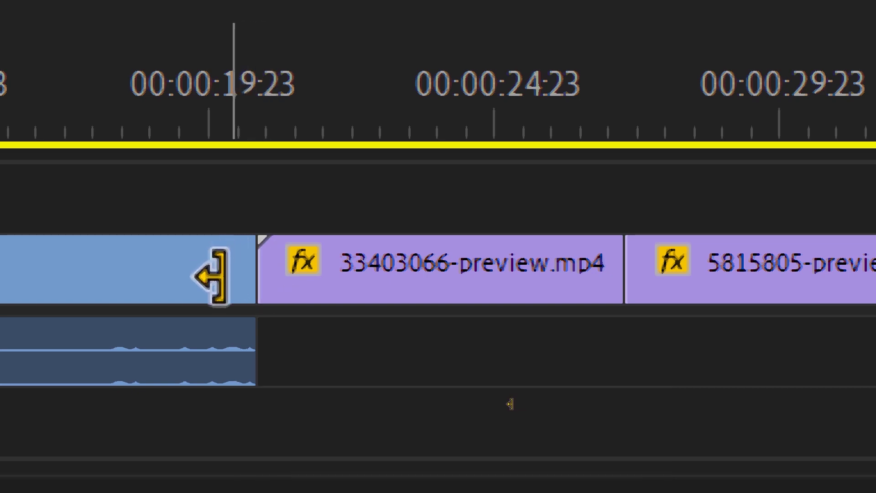
drag(210, 267, 417, 280)
scroll(855, 333, right, 5)
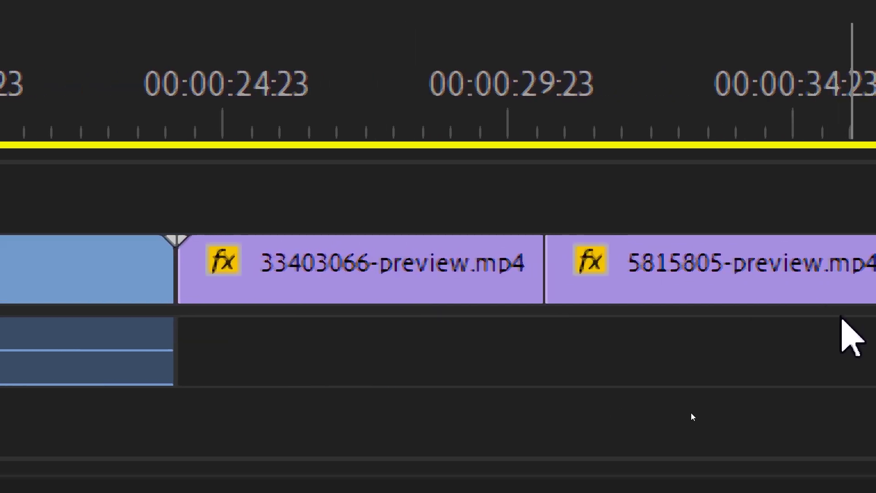
scroll(748, 351, right, 5)
scroll(637, 372, left, 6)
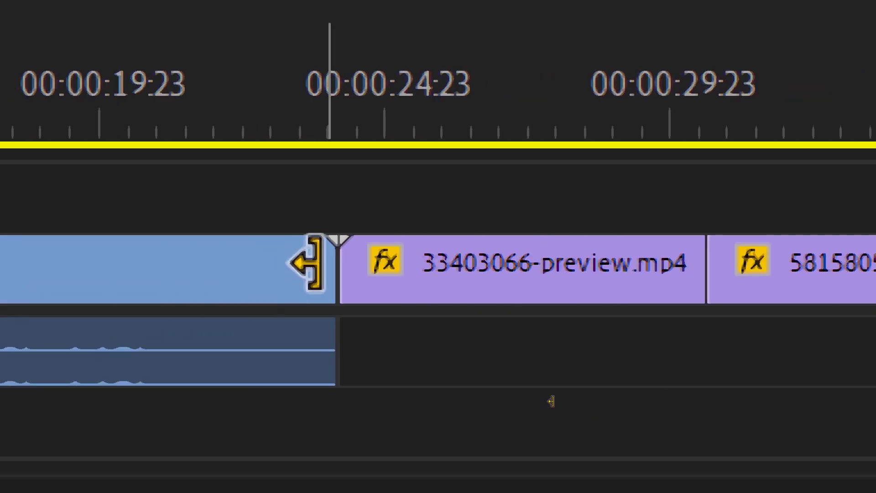
Try shortening the end of the Pexels clip with a ripple trim and with a regular trim, undoing each change
drag(226, 263, 209, 263)
drag(288, 263, 88, 267)
key(ctrl+z)
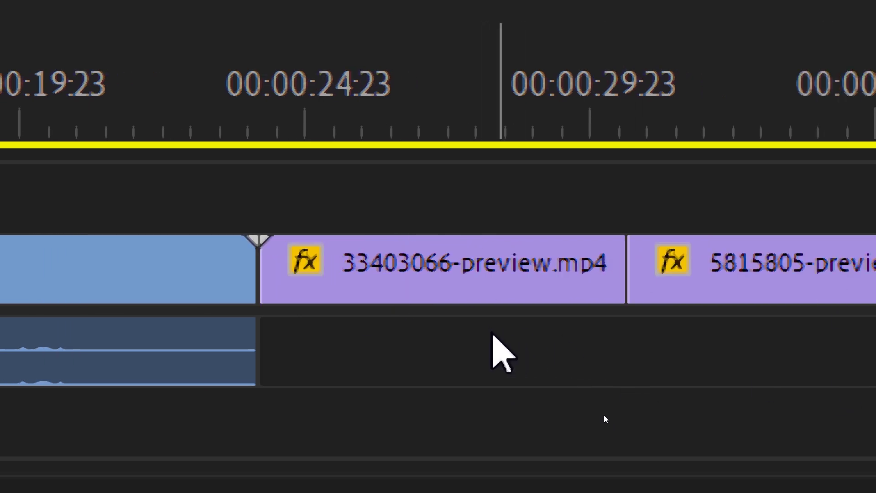
click(246, 274)
drag(246, 274, 88, 280)
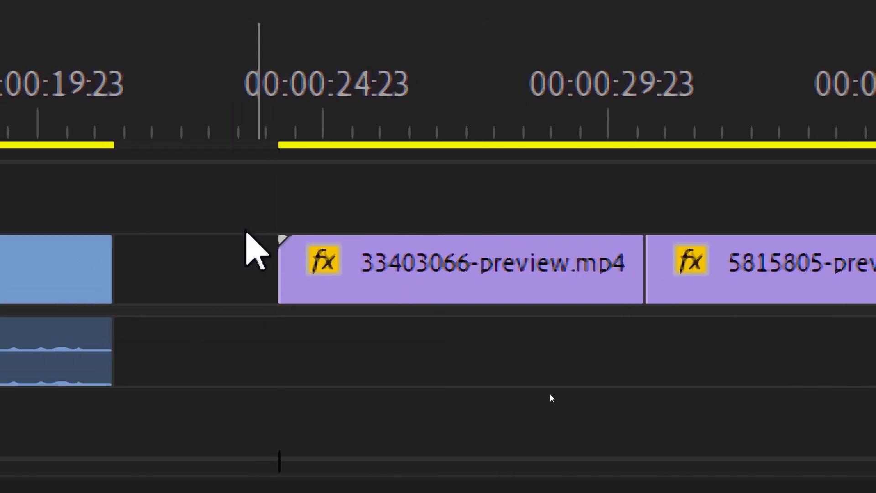
key(ctrl+z)
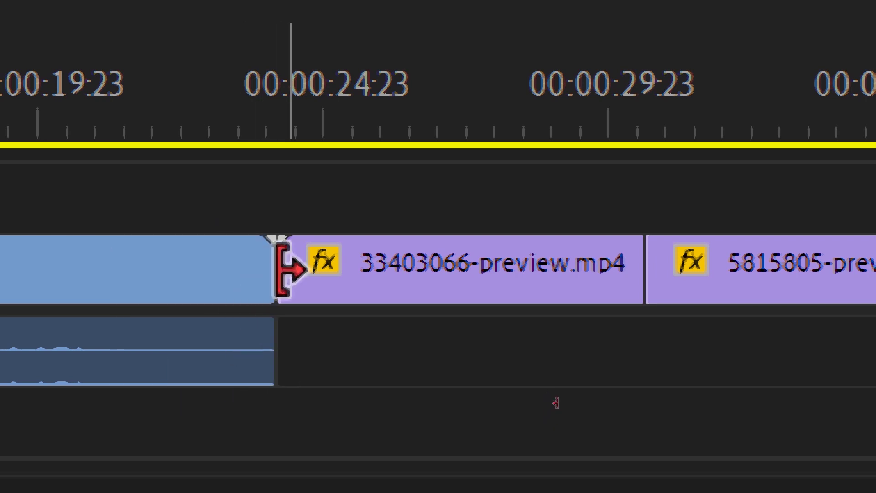
Ripple trim the end of the Pexels clip back to about 00:00:21 and try extending it again, undoing the extension
drag(251, 270, 105, 265)
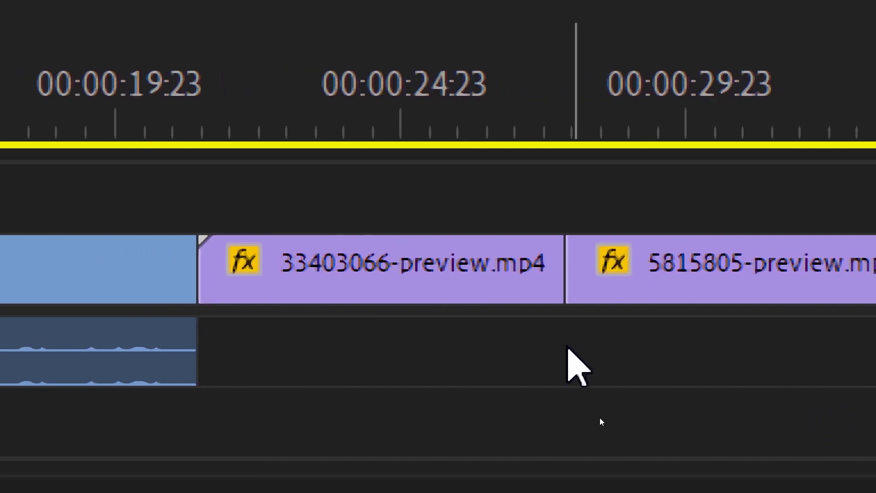
drag(196, 268, 395, 260)
key(ctrl+z)
drag(167, 261, 391, 274)
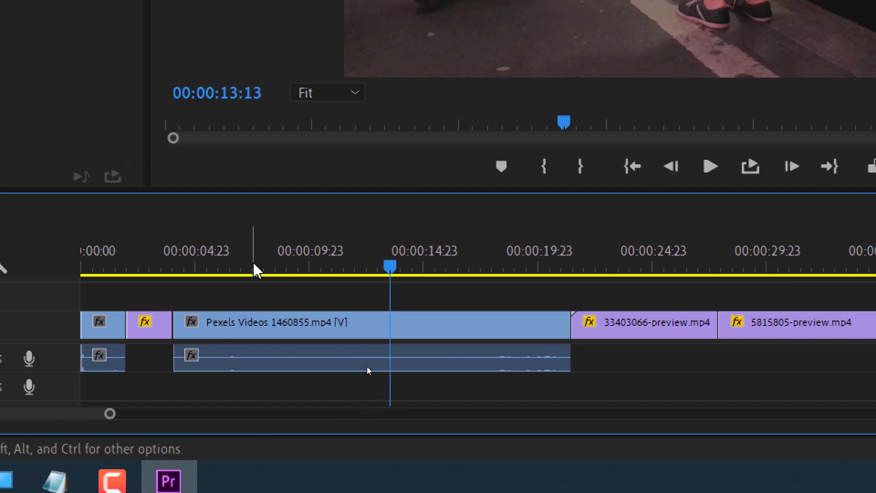
Move the playhead to 00:00:08:04 and change the label color of the 5815805-preview.mp4 clip to green
click(227, 262)
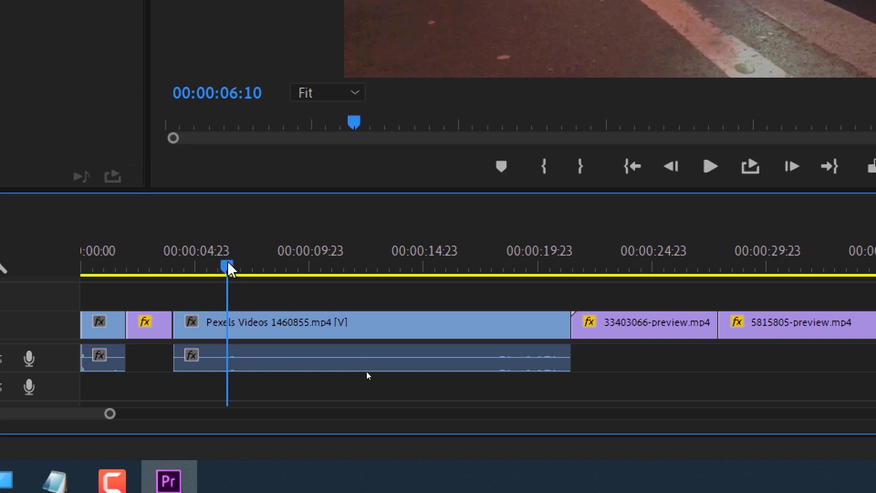
drag(227, 263, 268, 264)
click(807, 329)
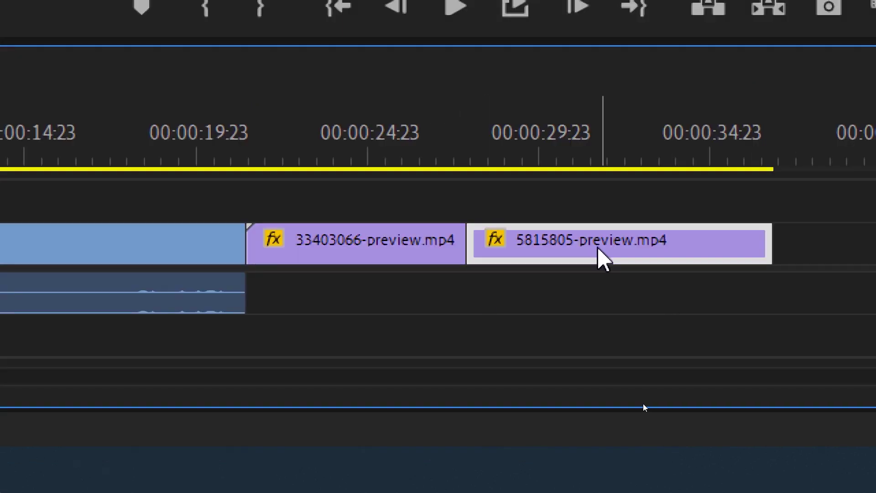
right_click(599, 250)
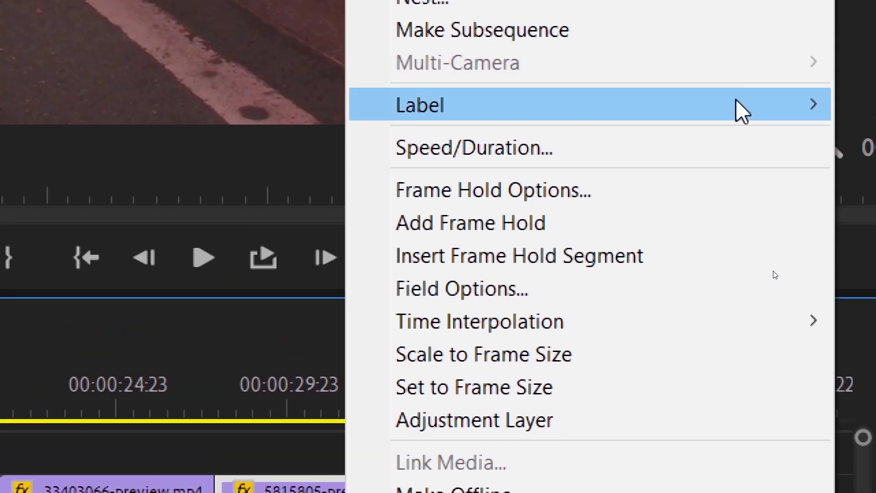
mouse_move(841, 0)
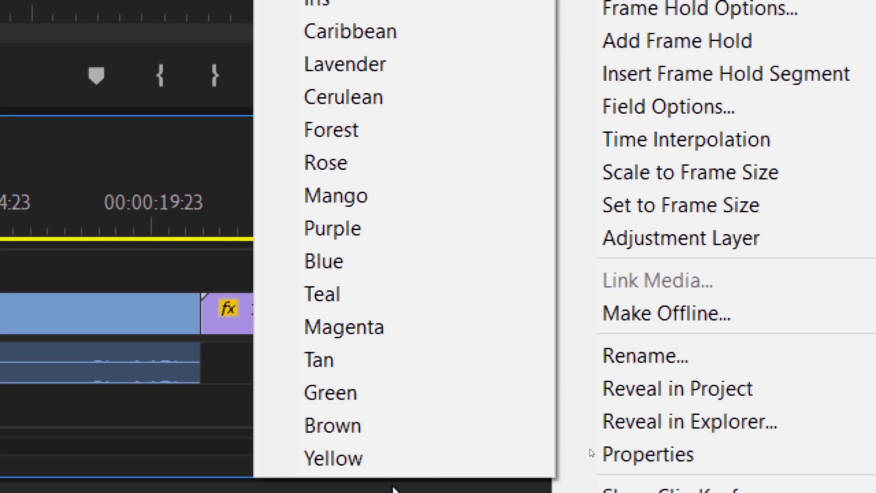
click(398, 492)
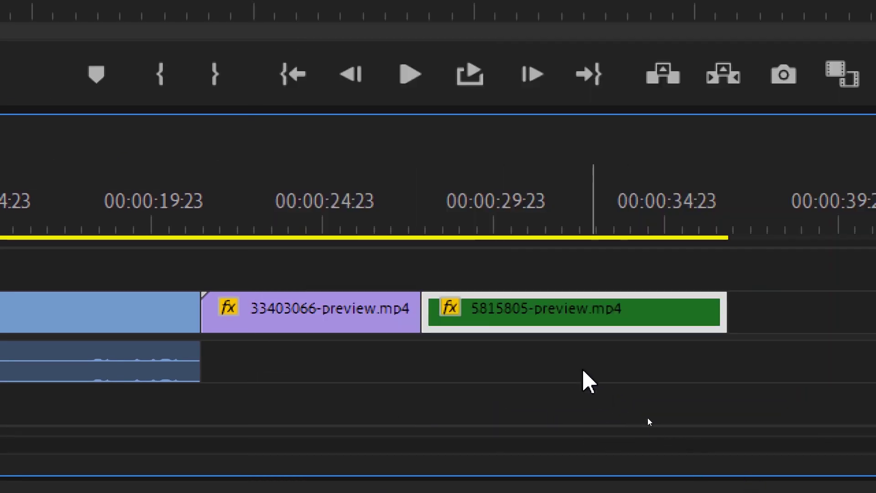
click(536, 390)
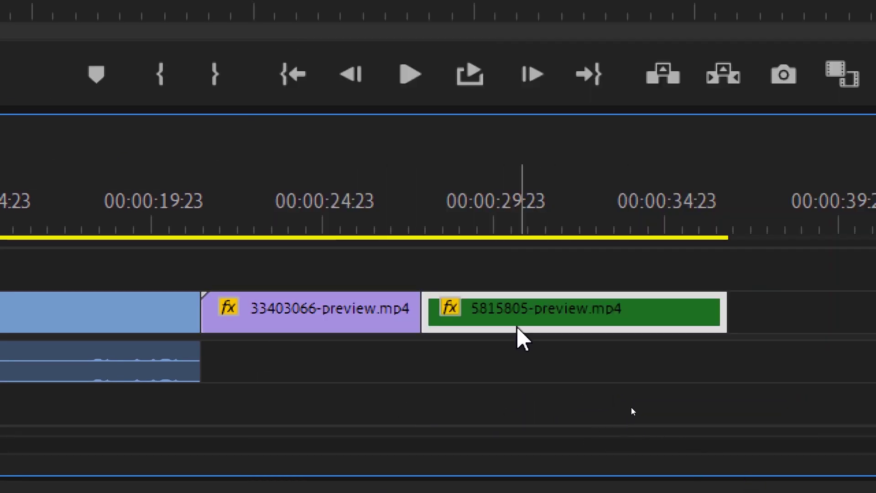
Try swapping the order of the 33403066-preview.mp4 and 5815805-preview.mp4 clips, and undo the rearrangement
click(348, 317)
click(541, 320)
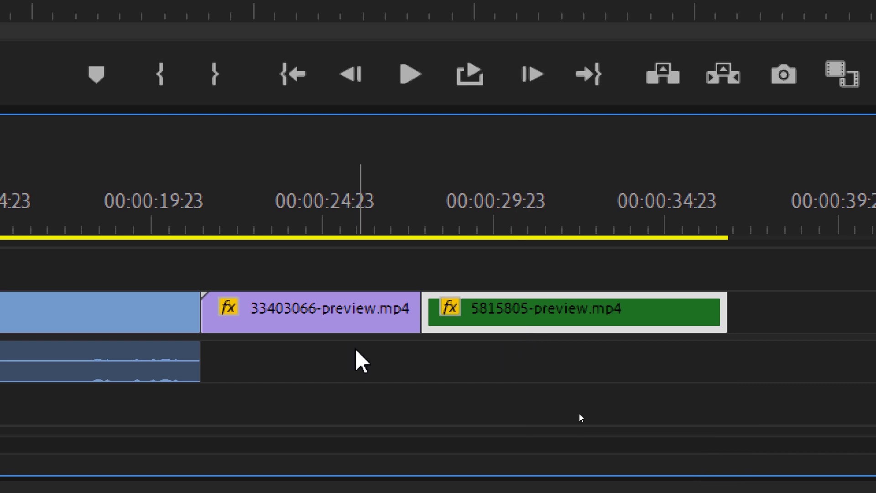
drag(365, 328, 357, 274)
drag(515, 322, 294, 317)
drag(300, 274, 599, 320)
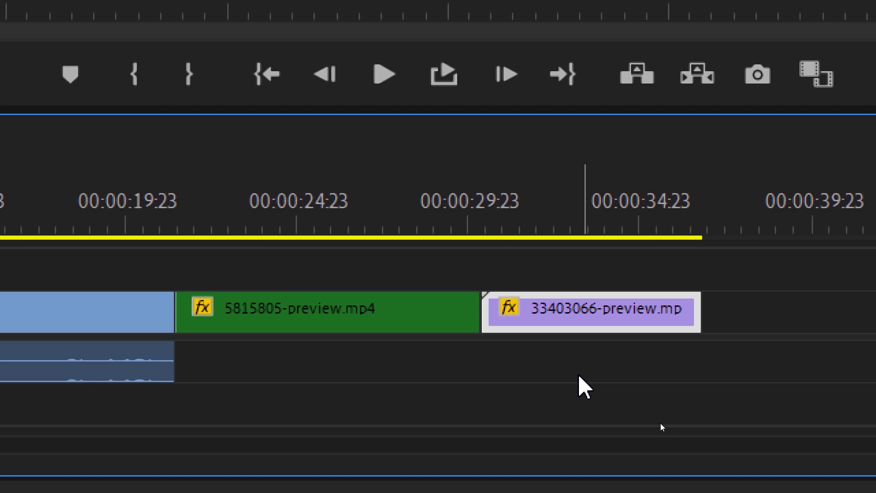
key(ctrl+z)
key(ctrl+z)
key(ctrl+z)
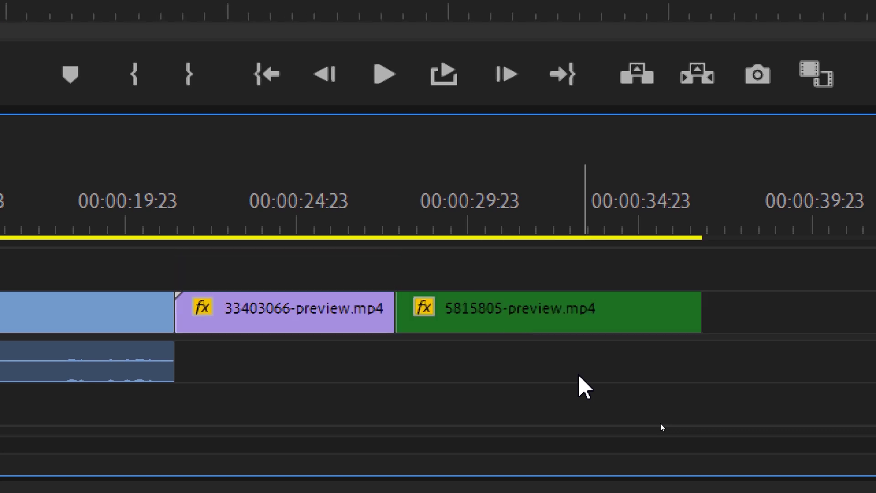
Select each preview clip in turn and try moving 33403066-preview.mp4 behind 5815805-preview.mp4 twice, undoing each move
click(250, 320)
click(424, 319)
click(322, 320)
click(445, 315)
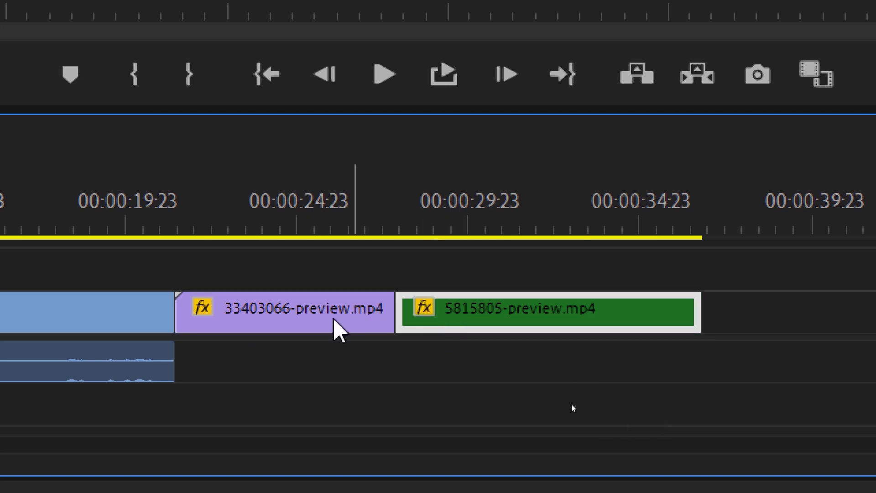
click(337, 326)
mouse_move(243, 142)
mouse_down()
mouse_move(211, 326)
mouse_move(325, 276)
mouse_move(280, 245)
mouse_move(306, 284)
mouse_move(324, 215)
mouse_move(313, 265)
mouse_move(723, 255)
mouse_up()
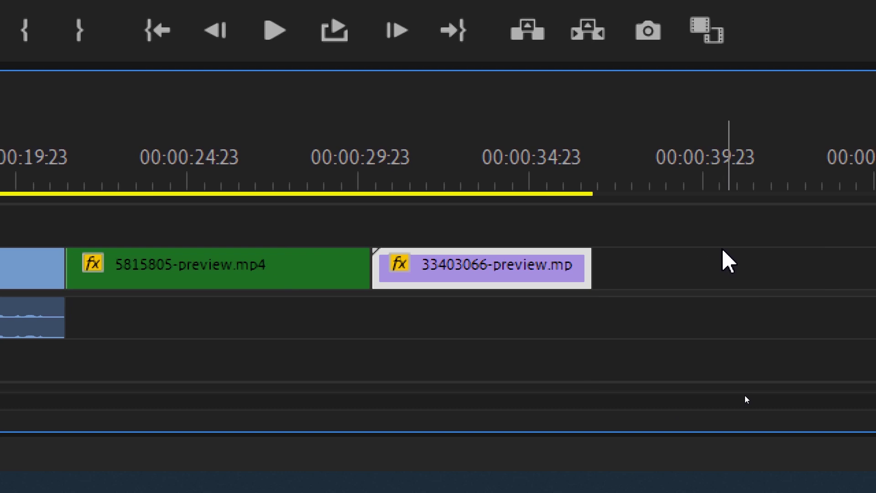
key(ctrl+z)
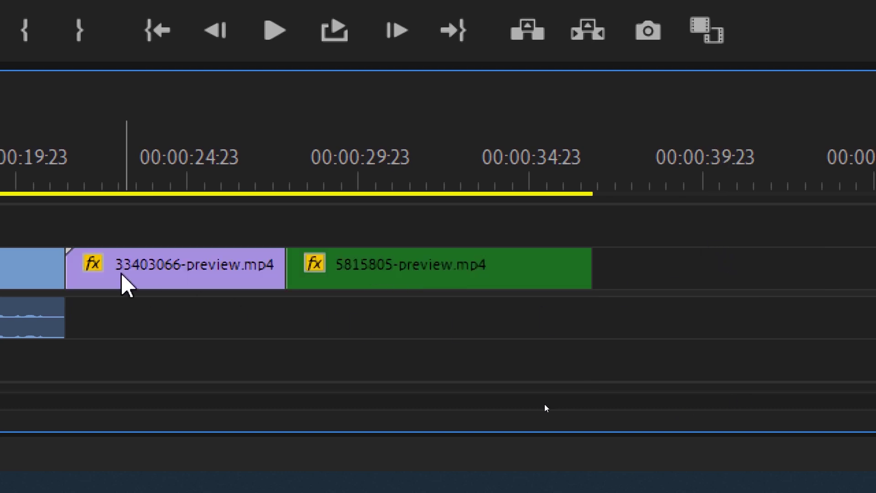
drag(267, 280, 657, 295)
click(190, 178)
key(ctrl+z)
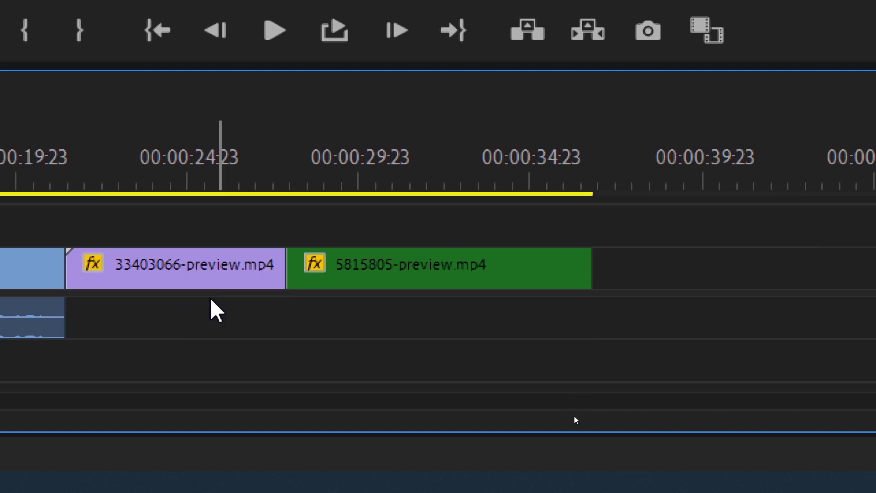
Rearrange the last two clips so that 5815805-preview.mp4 comes directly before 33403066-preview.mp4
drag(191, 283, 713, 280)
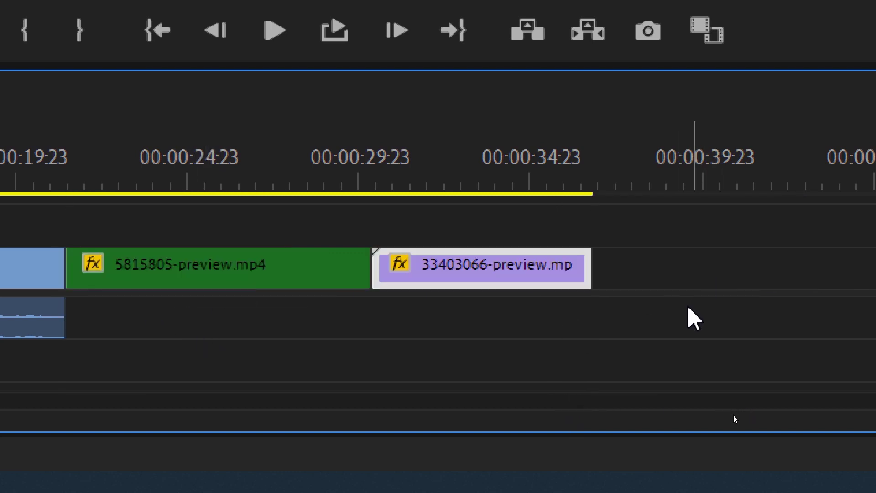
key(ctrl+z)
click(401, 274)
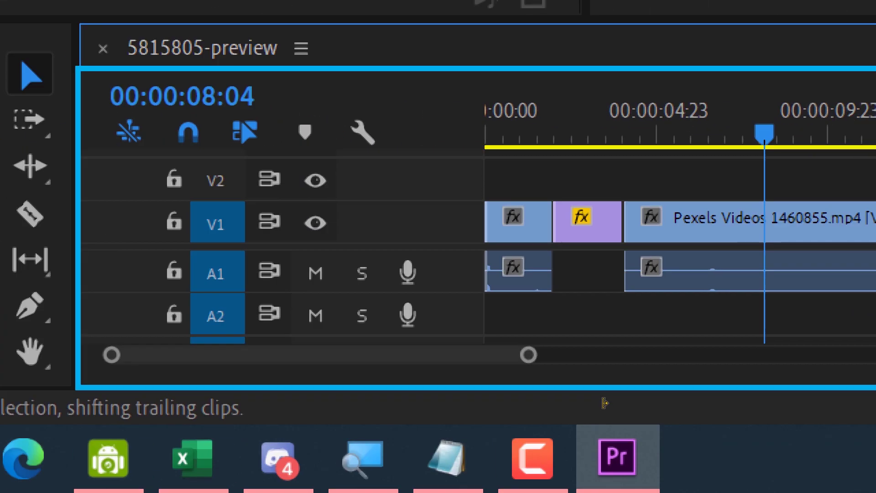
drag(565, 235, 327, 230)
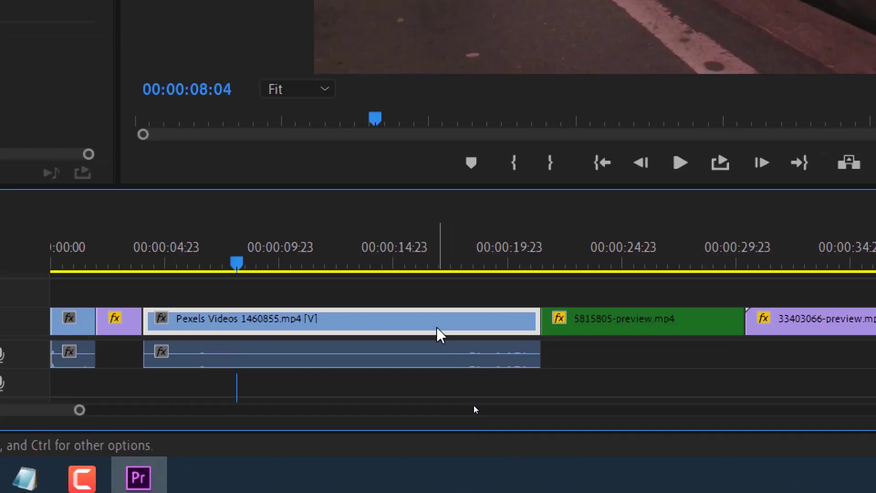
Try moving only the video part of the Pexels clip behind 5815805-preview.mp4 without its audio, undoing the moves
drag(207, 333, 817, 327)
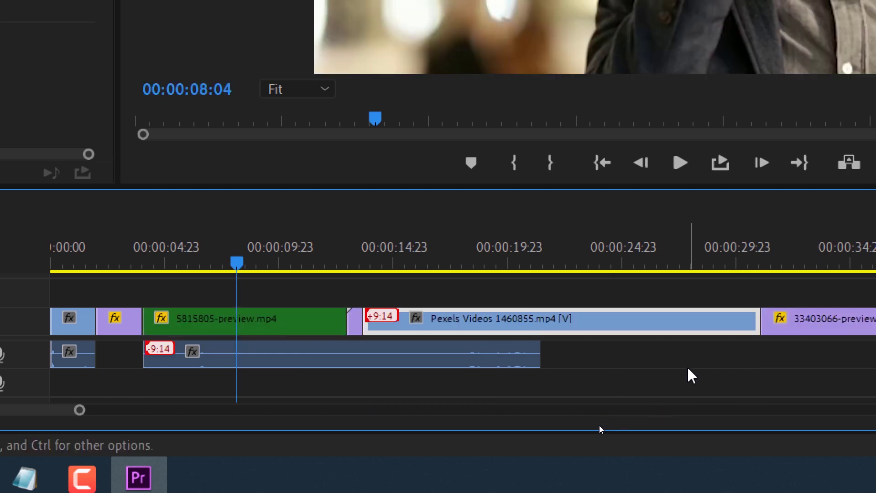
key(ctrl+z)
drag(564, 333, 785, 331)
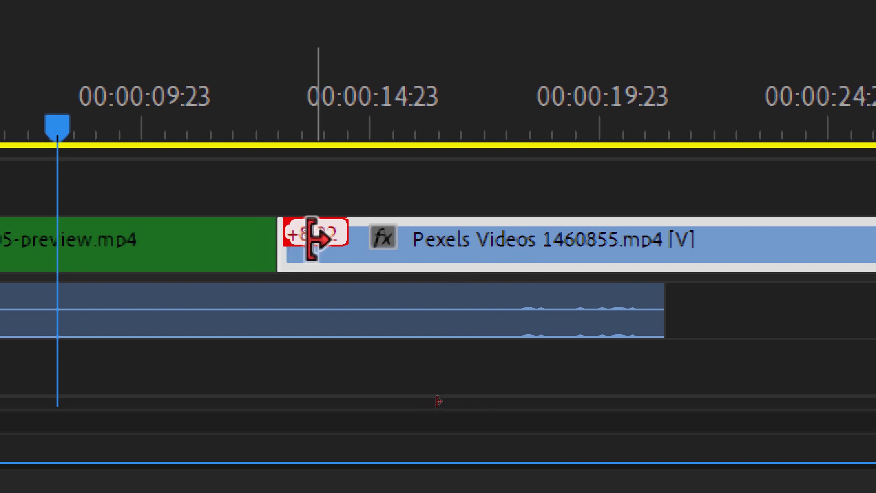
click(73, 327)
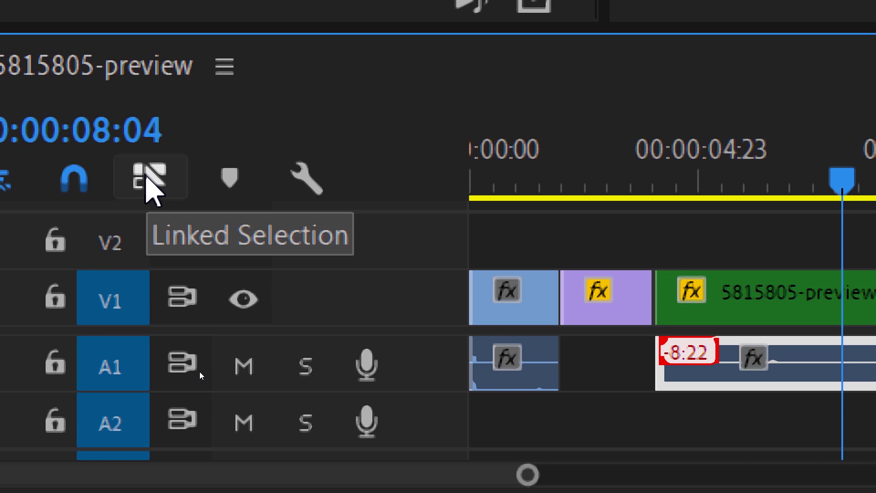
key(ctrl+z)
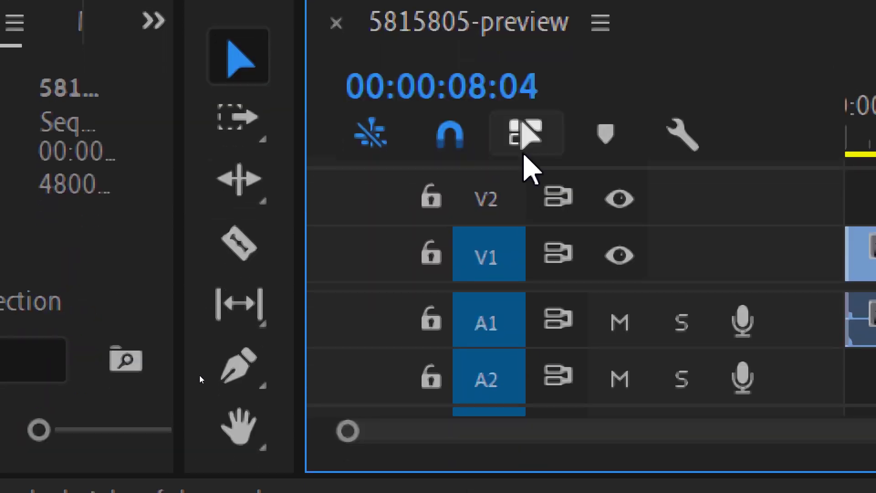
Turn on Linked Selection and try moving the Pexels clip with its audio behind 5815805-preview.mp4, undoing the move
click(525, 133)
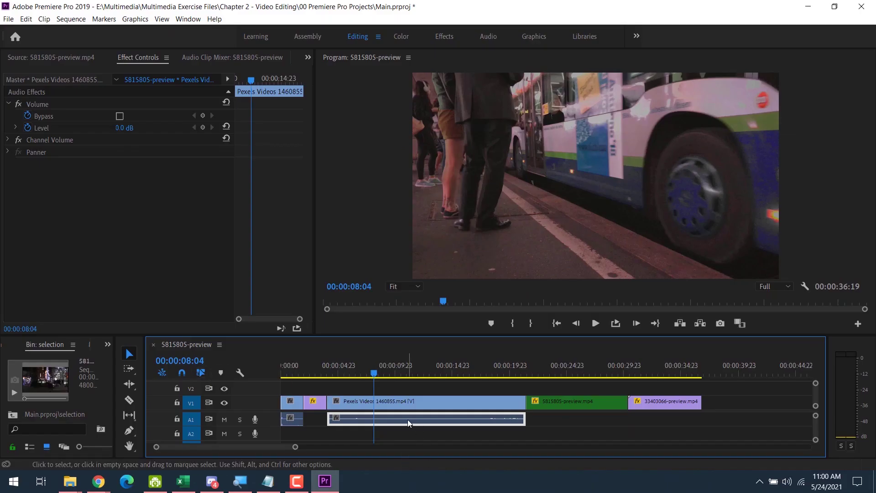
drag(393, 408, 677, 407)
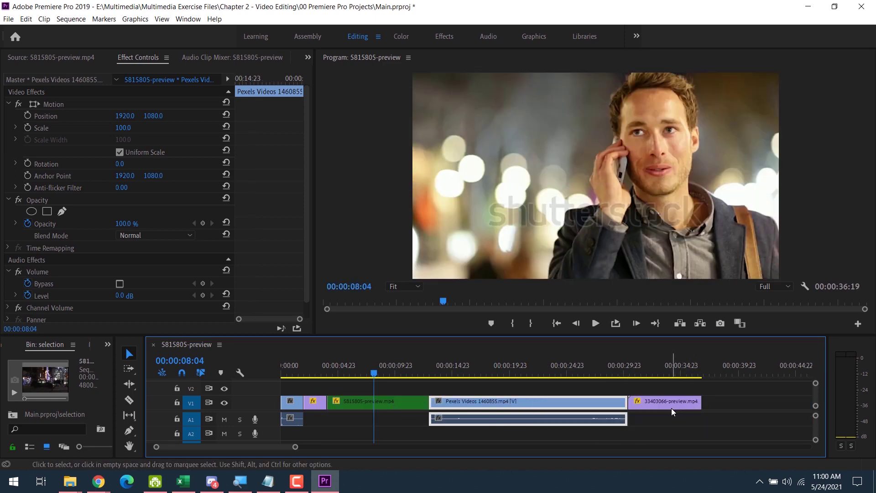
key(ctrl+z)
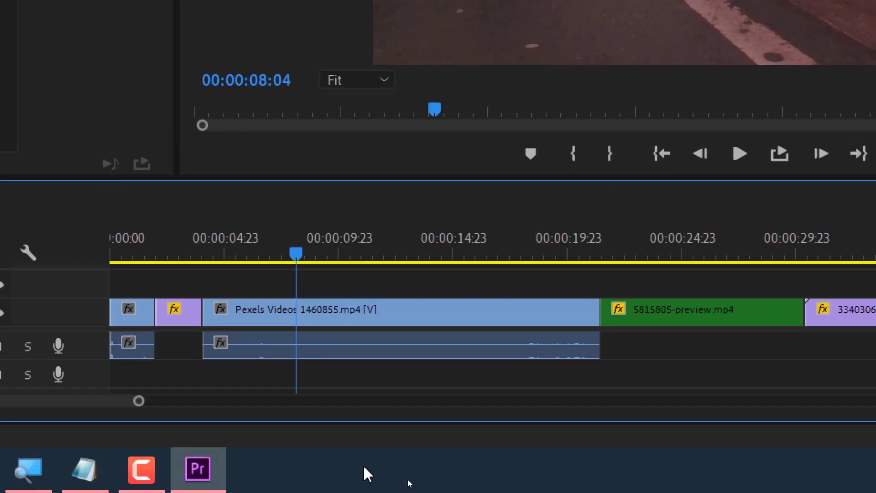
Ripple delete the short purple clip between the first clip and the Pexels clip
click(182, 314)
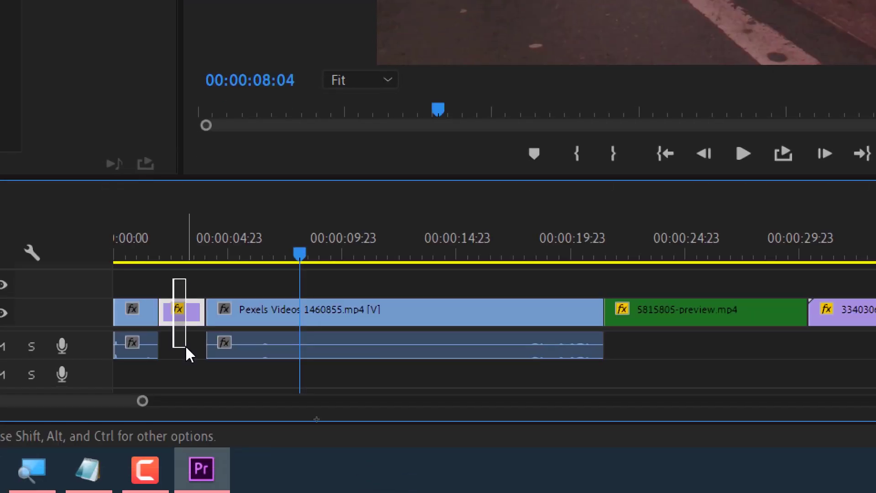
key(shift+Delete)
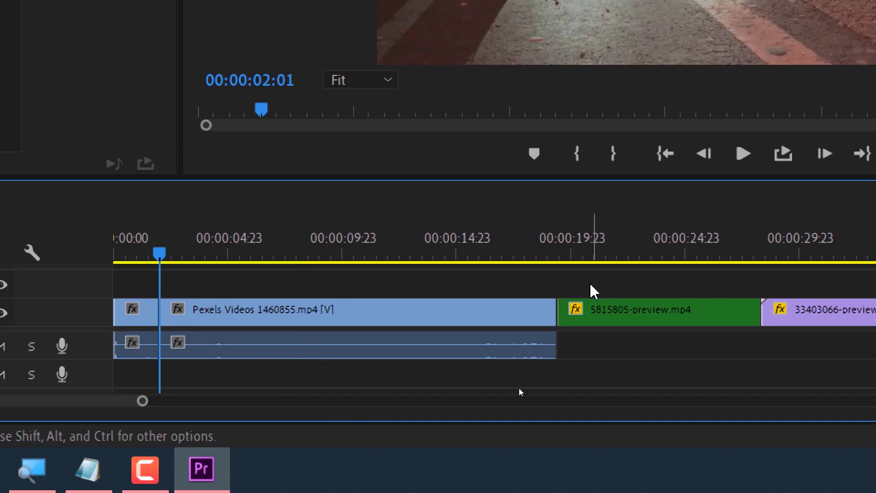
Undo the ripple delete, try a plain delete of the short purple clip, undo it, and ripple delete the clip again
key(ctrl+z)
click(288, 288)
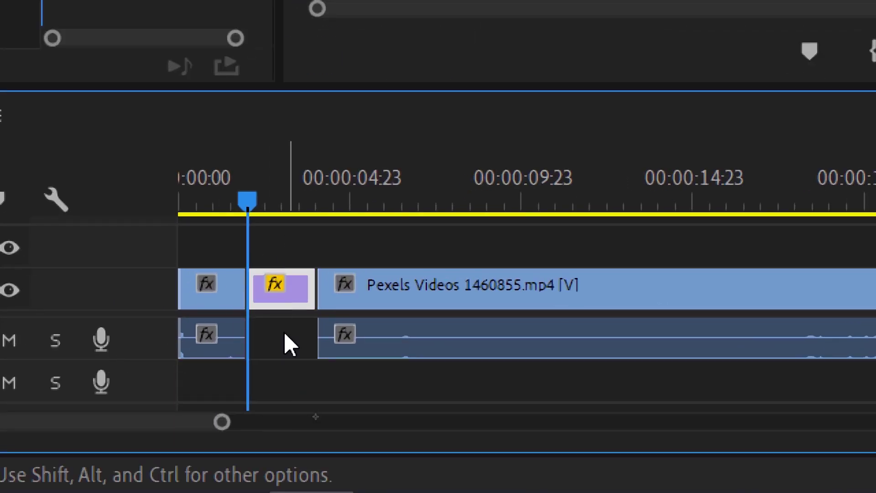
key(Delete)
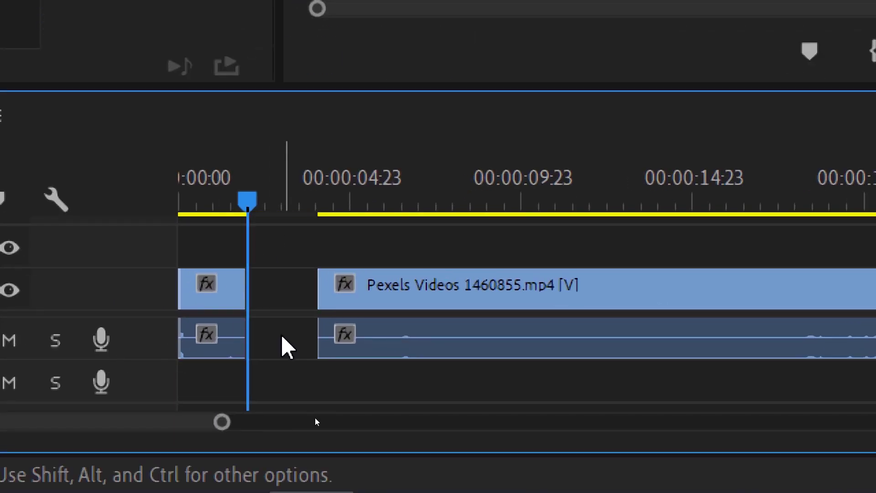
key(ctrl+z)
drag(280, 333, 284, 214)
key(shift+Delete)
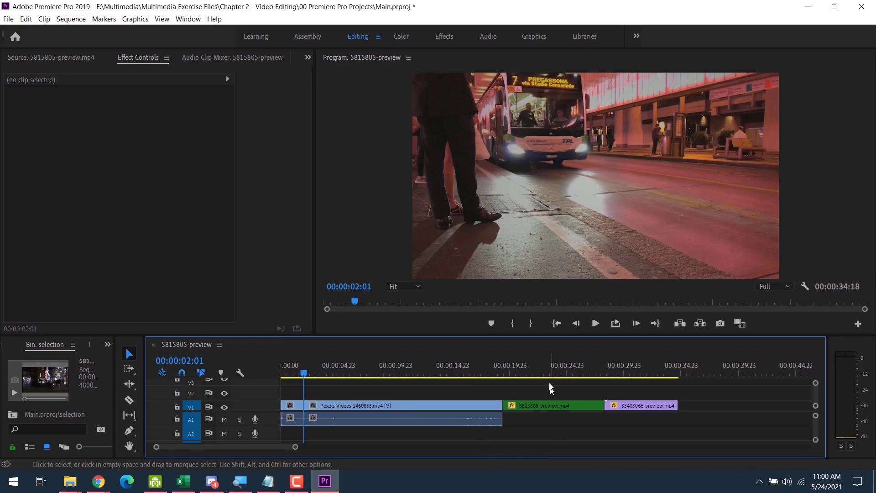
Delete the last two clips on V1 and give the Pexels clip after the first cut a cyan label
drag(553, 385, 635, 436)
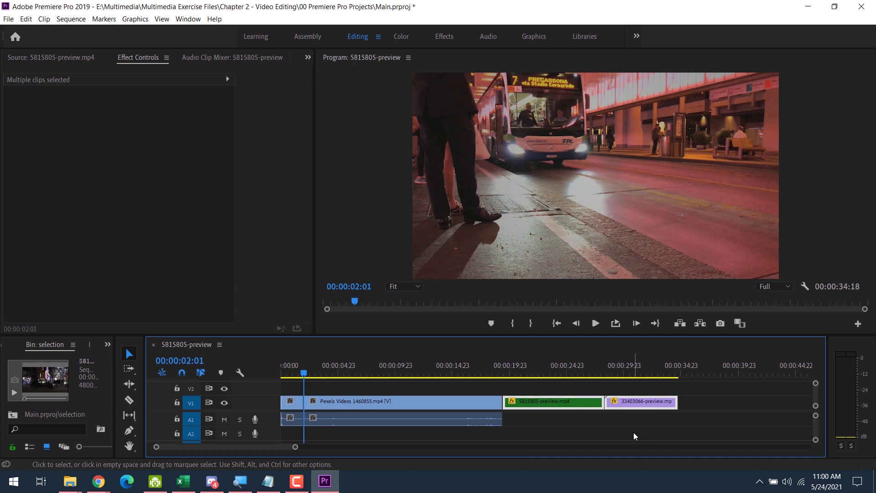
key(Delete)
click(335, 401)
right_click(335, 401)
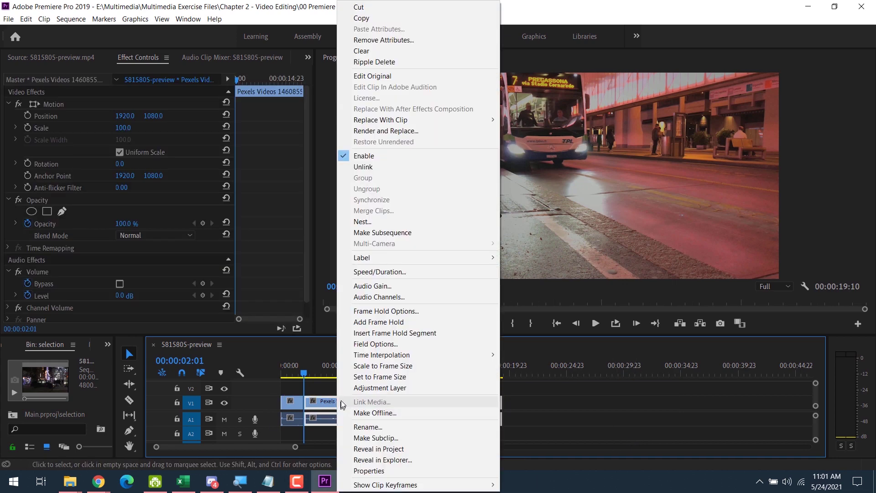
mouse_move(439, 254)
click(525, 317)
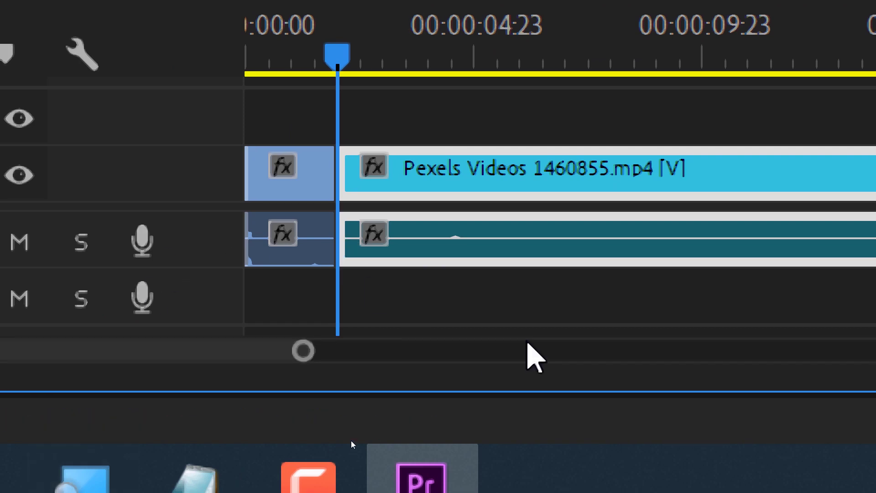
click(528, 341)
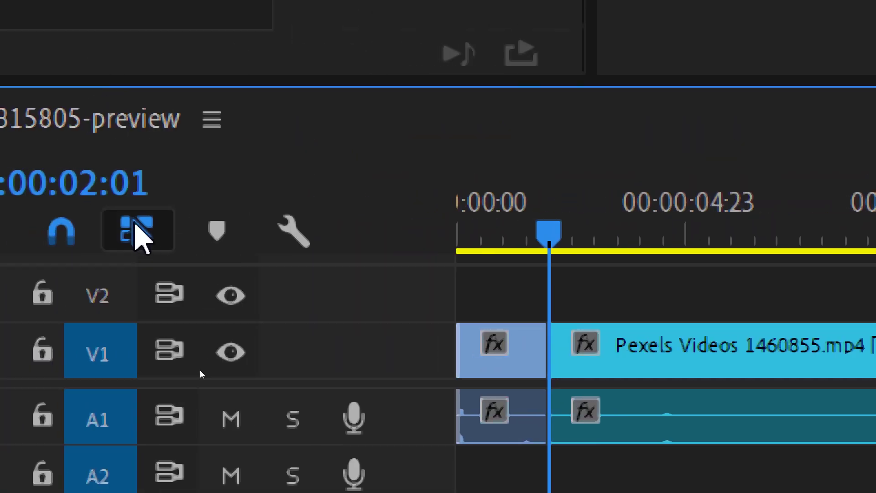
With Linked Selection on, try trimming video and audio together at the cut between the two Pexels clips, returning the cut
click(132, 231)
drag(537, 194, 714, 187)
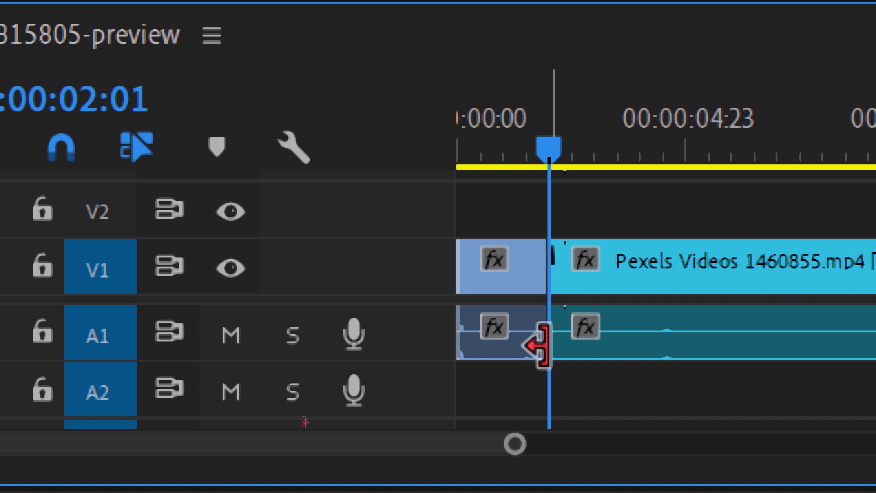
drag(553, 337, 690, 393)
drag(688, 361, 551, 360)
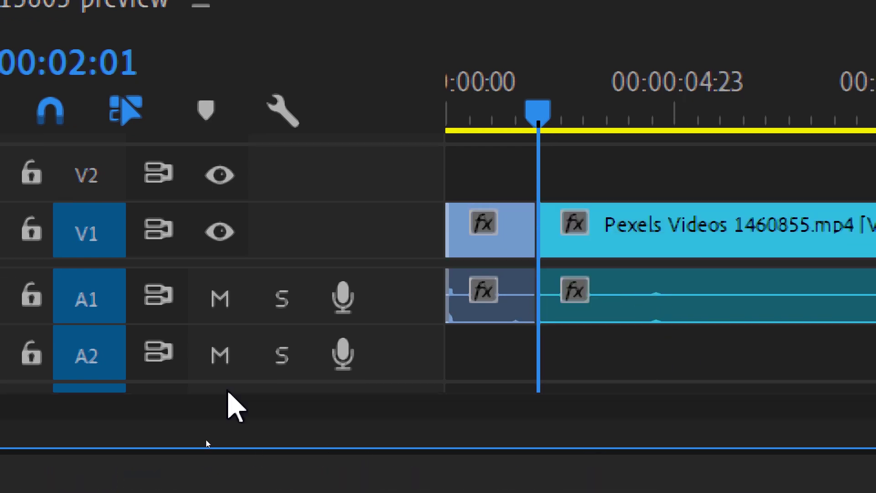
Turn off Linked Selection and try rolling only the audio cut between the two Pexels clips forward, undoing the roll
click(137, 118)
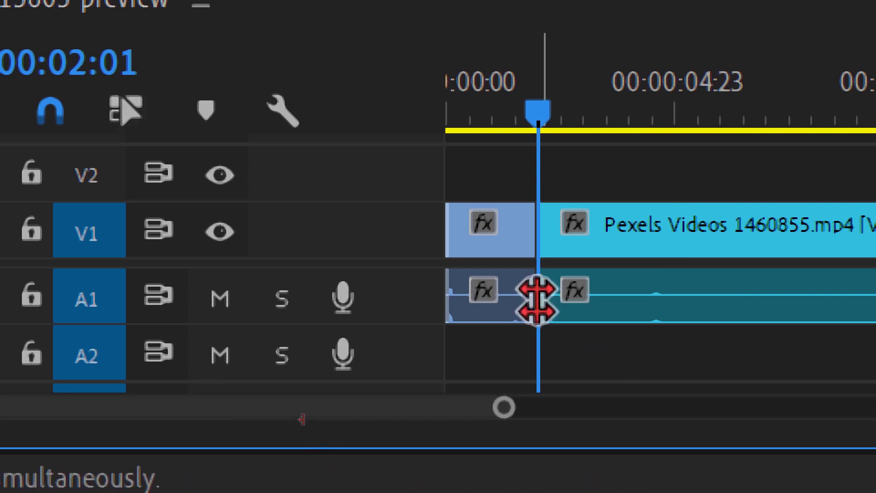
drag(538, 299, 606, 299)
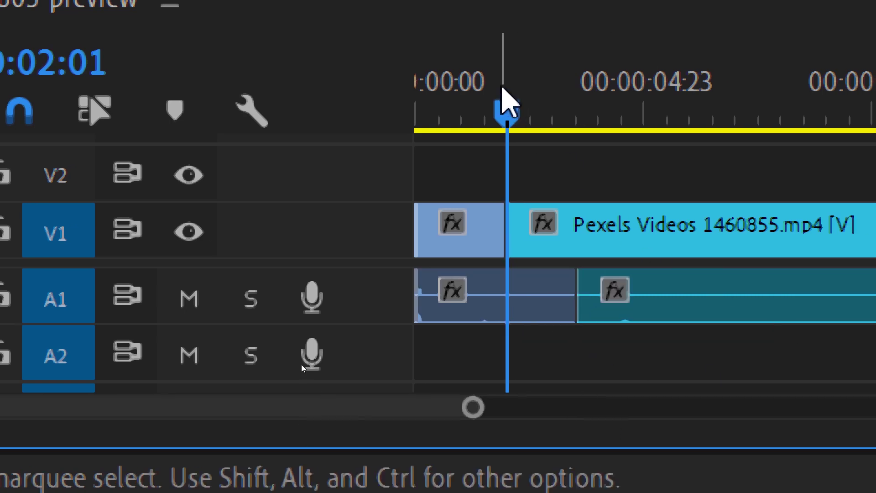
click(707, 116)
click(458, 254)
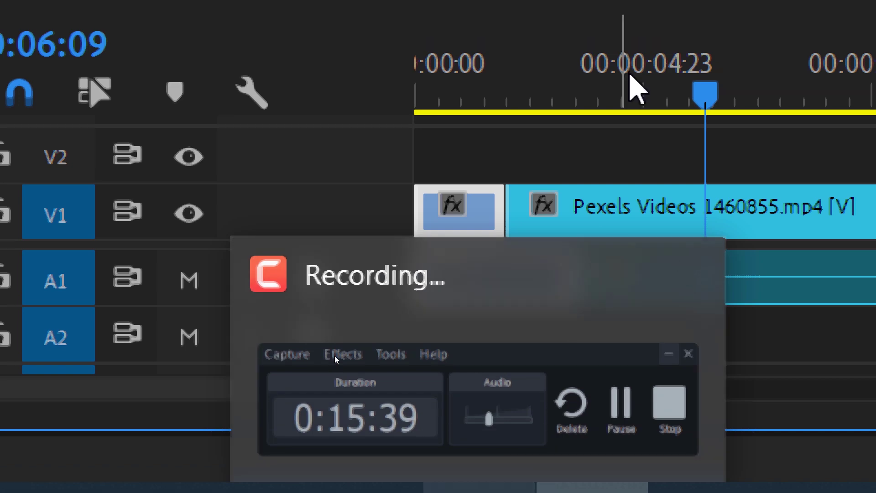
key(ctrl+z)
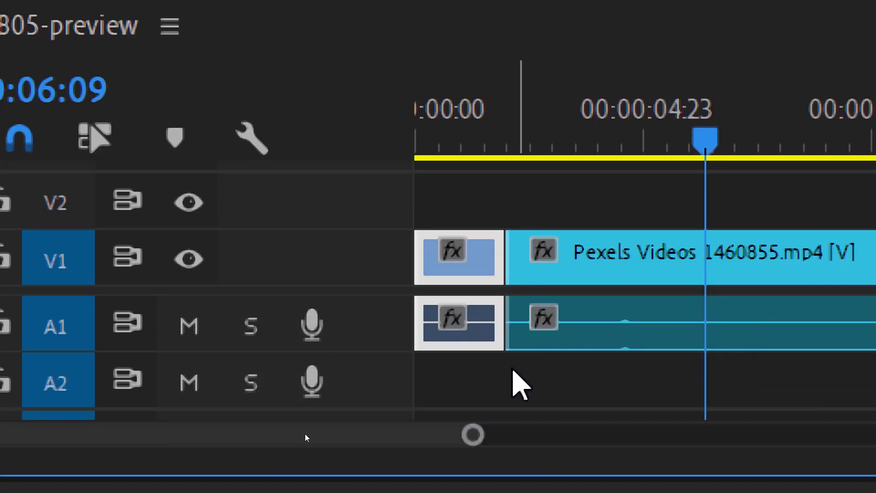
Try rolling only the audio cut back into the first clip, select the second clip's video and audio, and undo the roll
click(520, 318)
drag(520, 318, 473, 324)
drag(711, 97, 717, 69)
click(590, 270)
shift+click(590, 297)
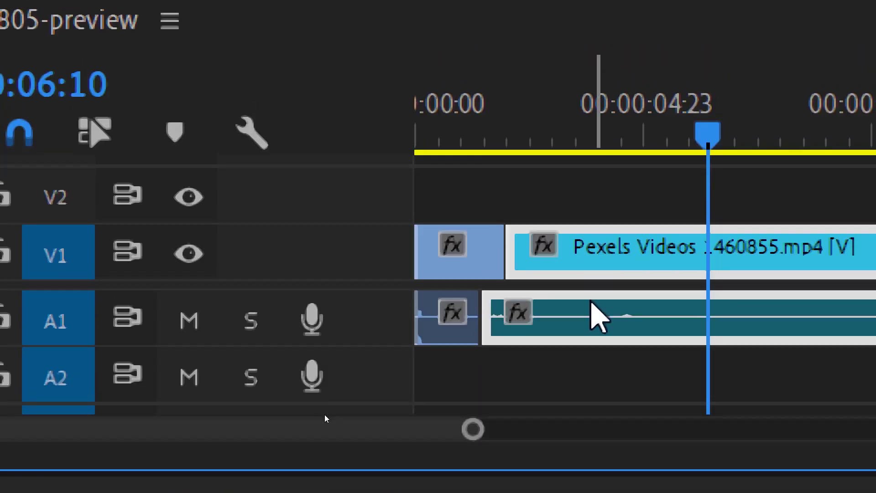
key(ctrl+z)
click(602, 381)
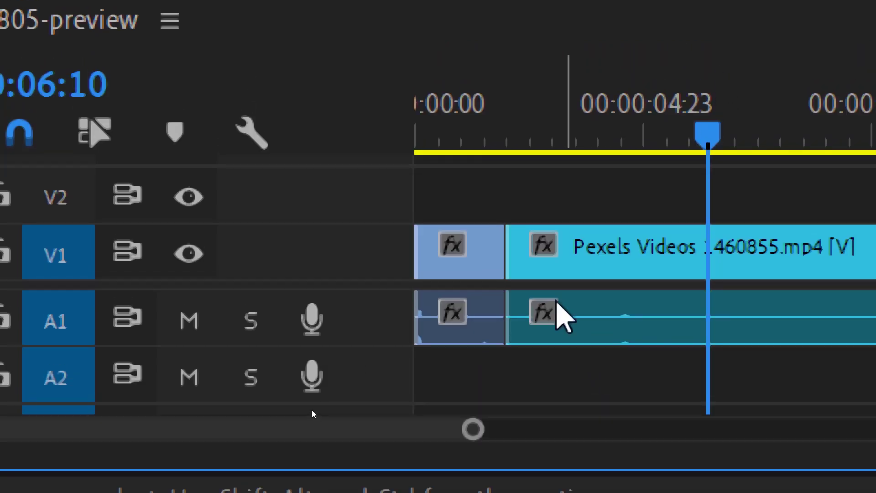
Roll only the video cut forward over the second Pexels clip and undo the edits until the purple clip and last two clips are restored
drag(512, 247, 555, 239)
key(ctrl+z)
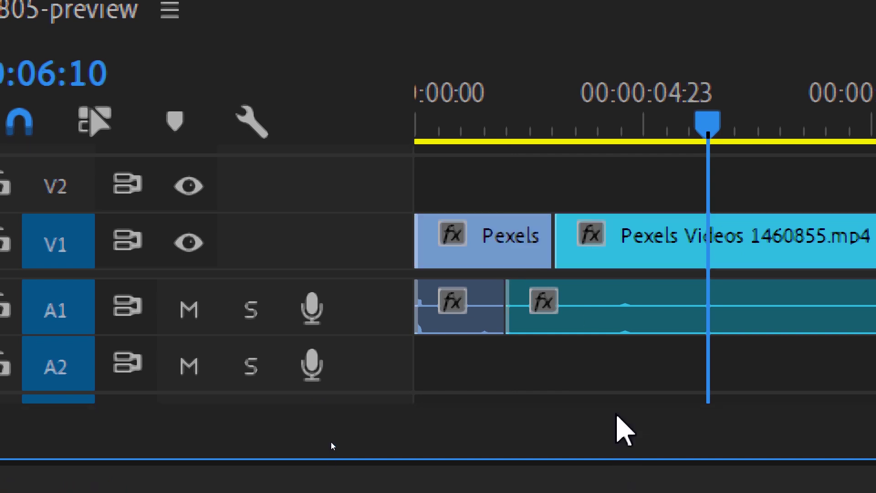
scroll(612, 361, down, 2)
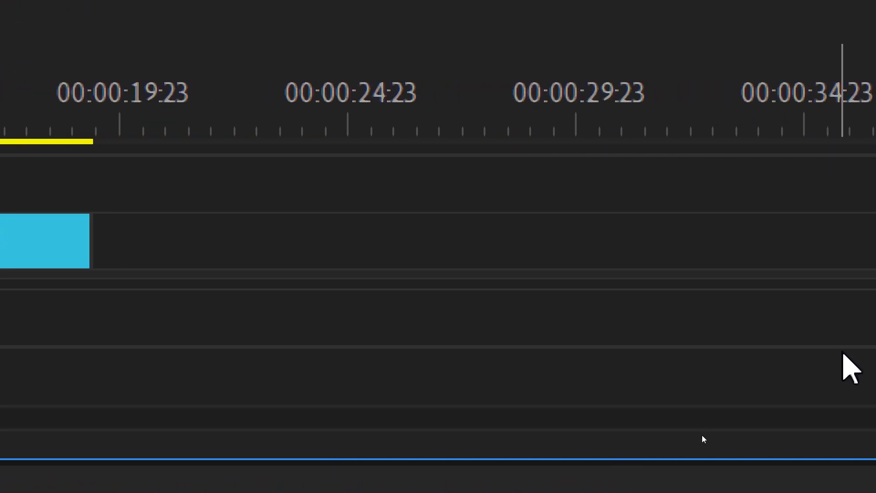
drag(657, 342, 668, 295)
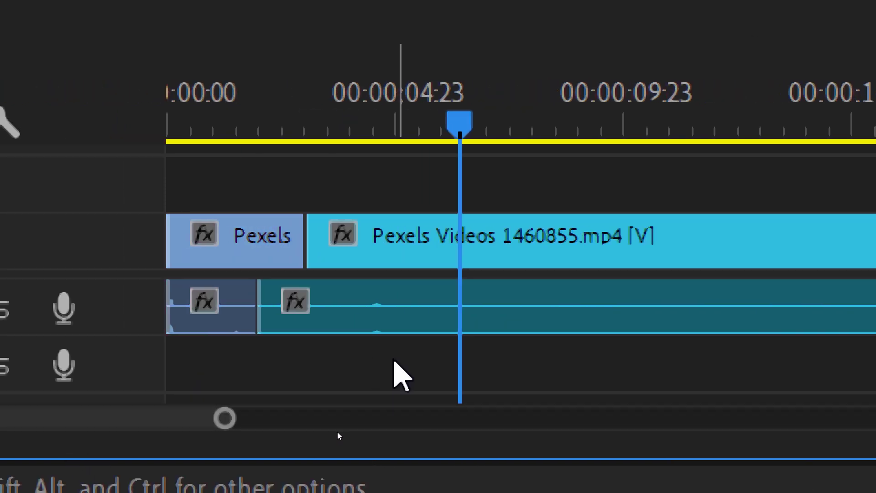
key(ctrl+z)
key(ctrl+z)
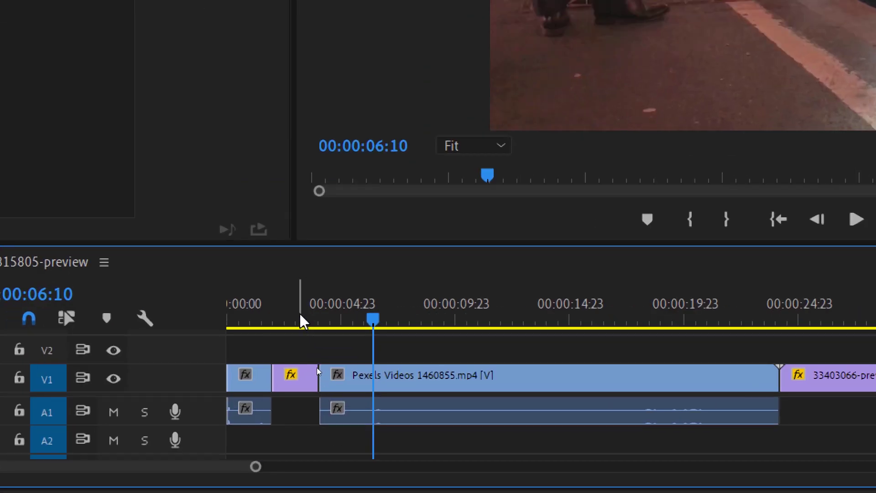
Copy the short purple clip and move the playhead to the end of the sequence at 00:00:39:12
click(317, 370)
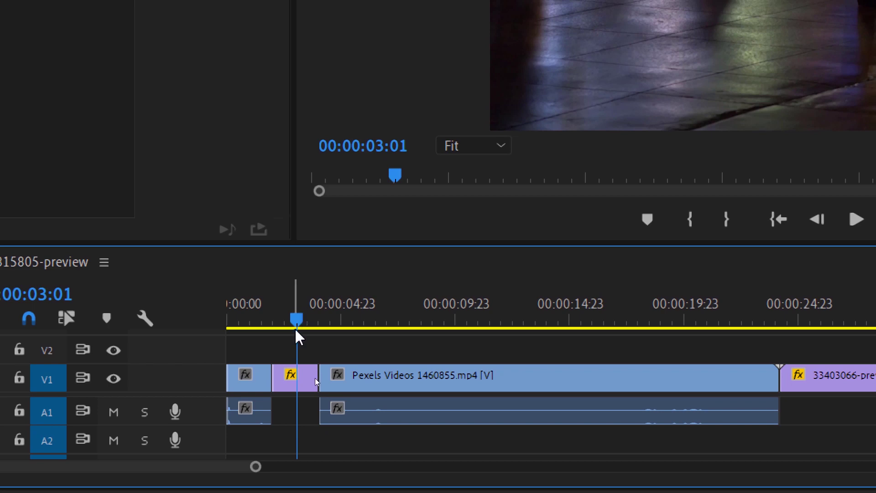
click(306, 388)
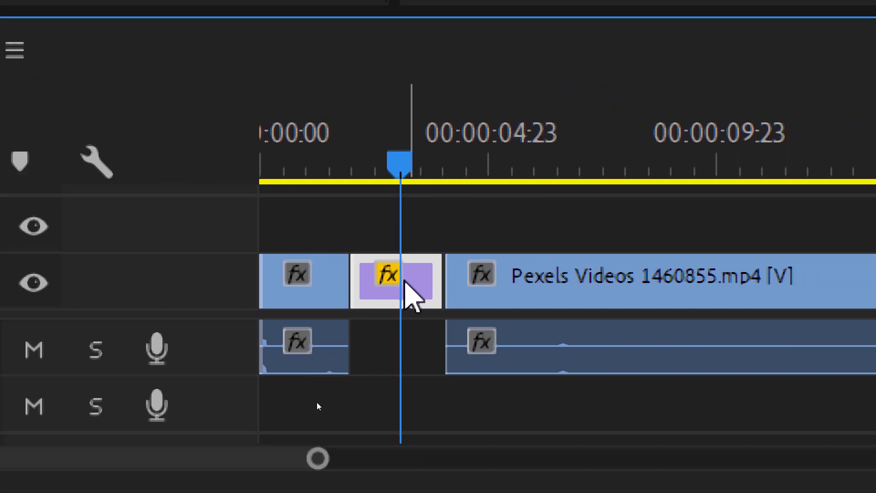
key(ctrl+v)
key(ctrl+z)
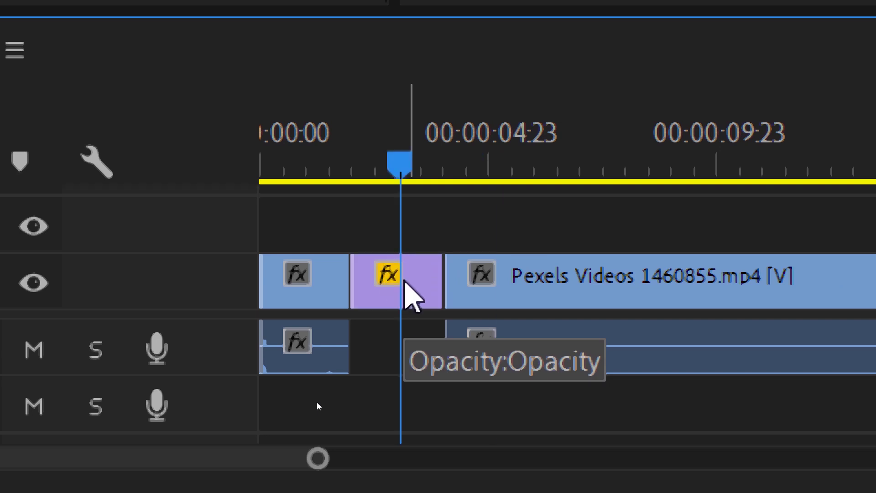
drag(305, 162, 259, 168)
key(Down)
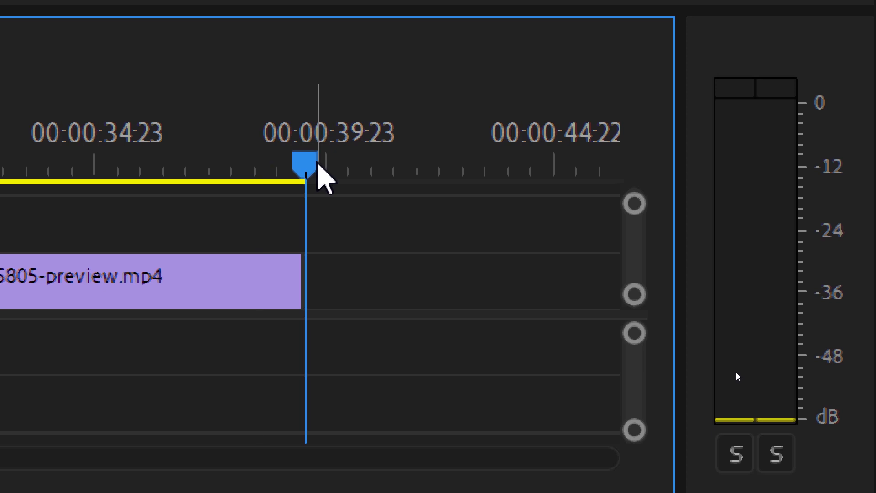
Try pasting four copies of the purple clip at the end of the sequence and undo the pastes
key(ctrl+v)
key(ctrl+v)
key(ctrl+v)
key(ctrl+v)
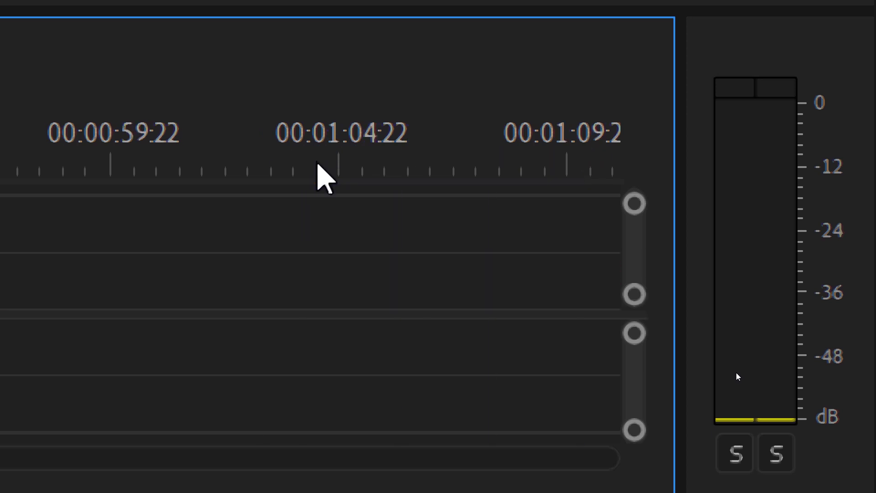
key(ctrl+z)
key(ctrl+z)
key(ctrl+z)
key(ctrl+z)
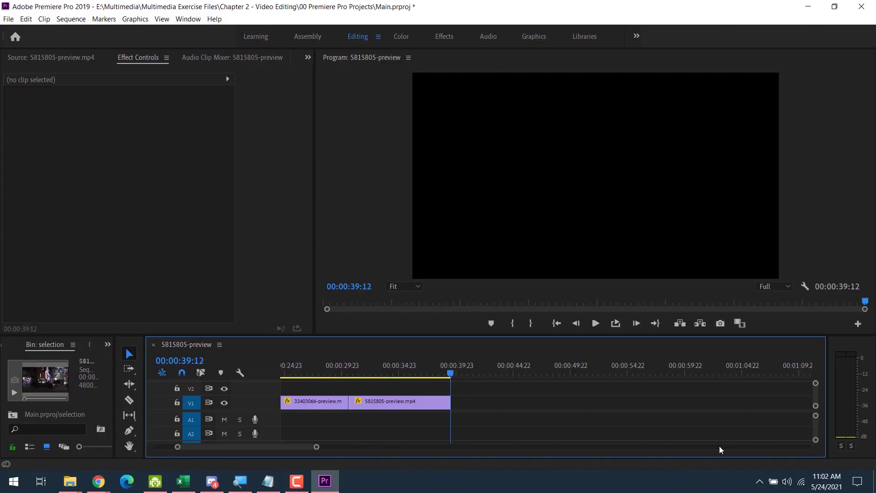
Turn off track targeting on V1 and target V2 instead
drag(294, 446, 226, 453)
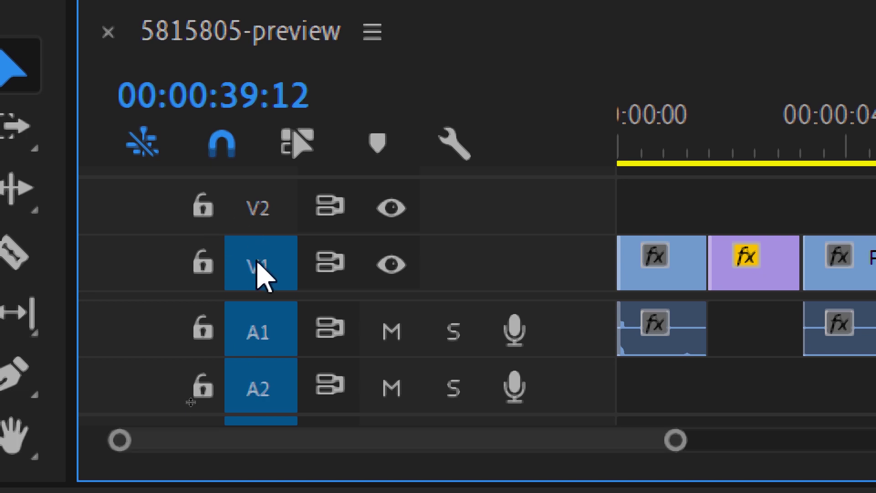
scroll(287, 337, right, 3)
scroll(287, 337, left, 3)
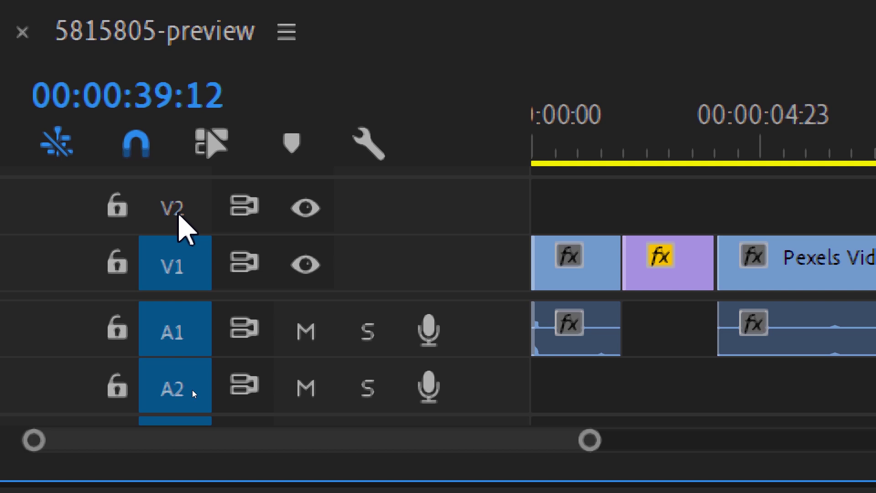
click(197, 263)
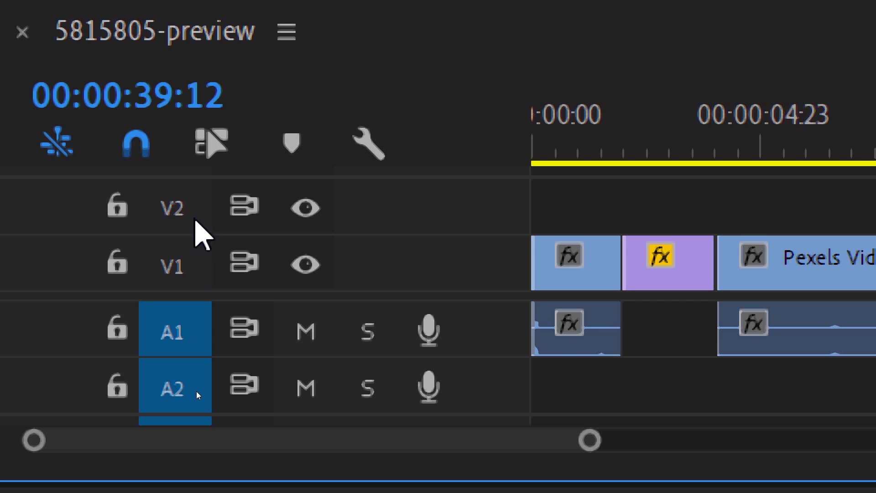
click(196, 219)
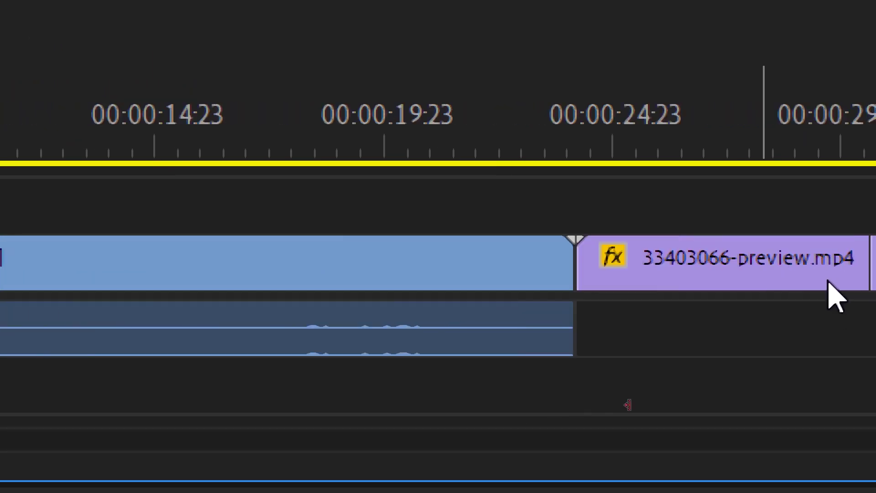
Paste eleven consecutive copies of the purple clip on V2 from the end of the last V1 clip
key(ctrl+v)
key(ctrl+v)
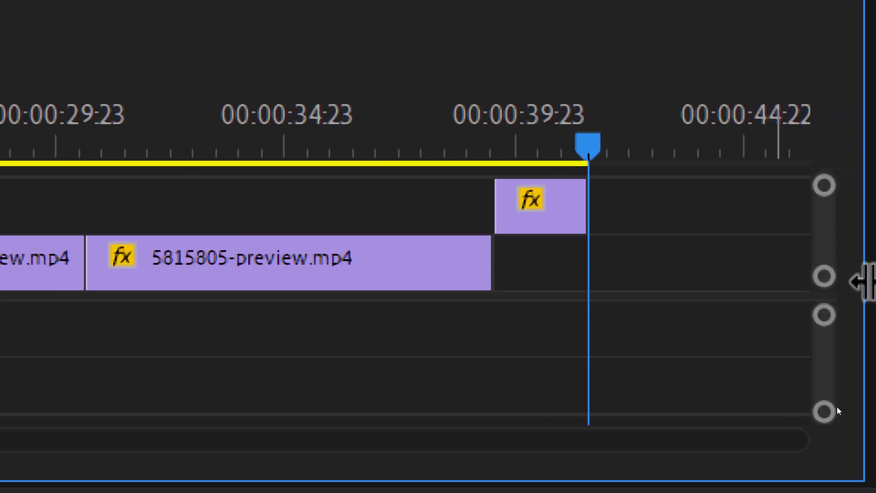
key(ctrl+v)
key(ctrl+v)
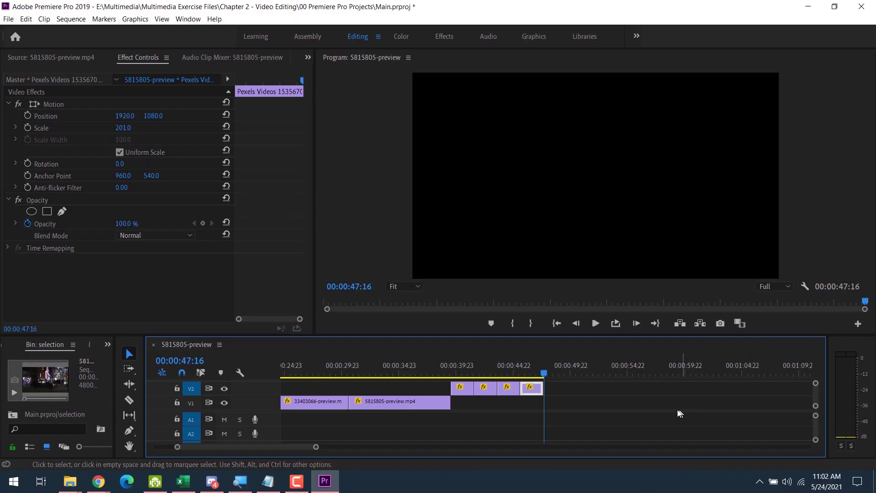
key(ctrl+v)
key(ctrl+v)
key(ctrl+v)
key(ctrl+v)
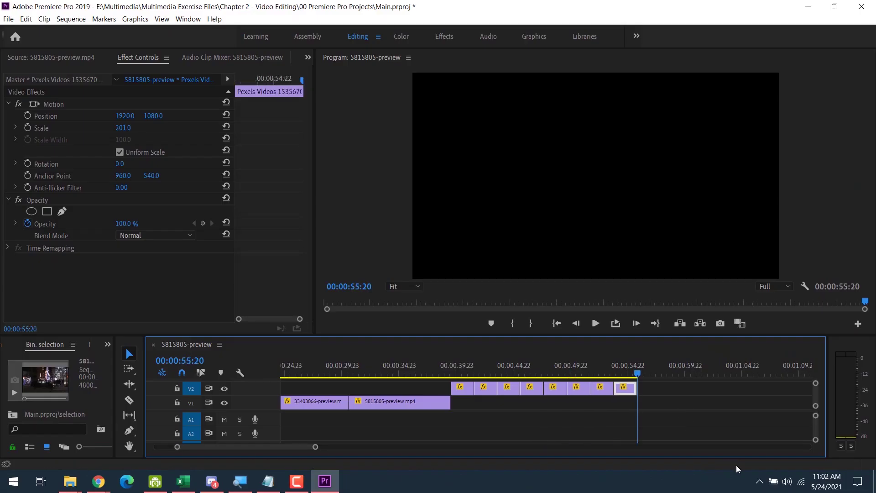
key(ctrl+v)
key(ctrl+v)
key(ctrl+v)
Undo all the pasted copies on V2
key(ctrl+z)
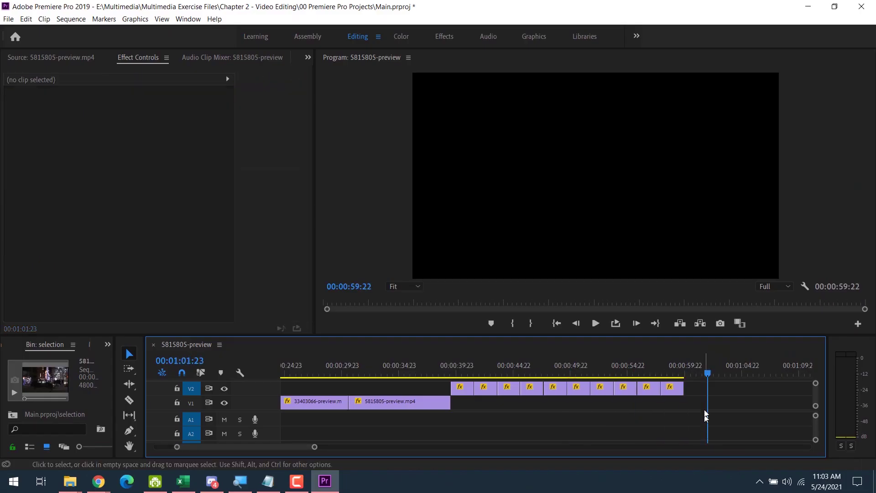
click(602, 373)
key(ctrl+z)
key(ctrl+z)
key(ctrl+z)
key(ctrl+z)
key(ctrl+z)
key(ctrl+z)
key(ctrl+z)
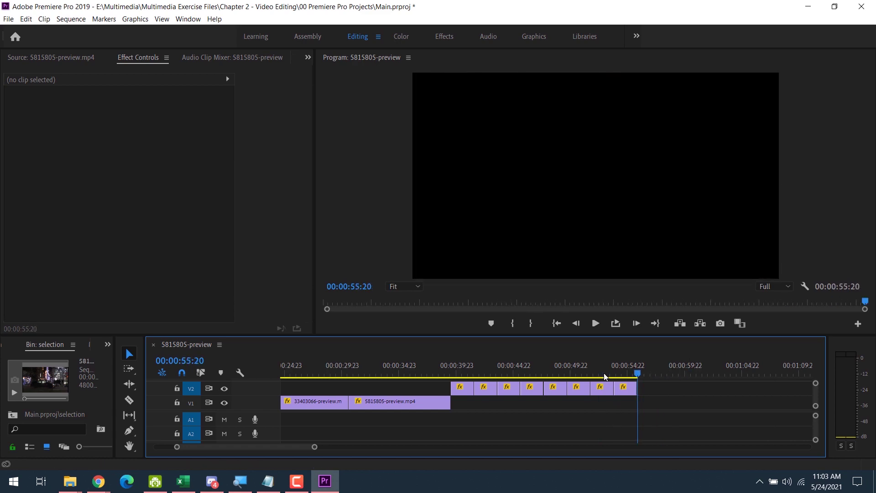
key(ctrl+z)
key(ctrl+z)
key(ctrl+z)
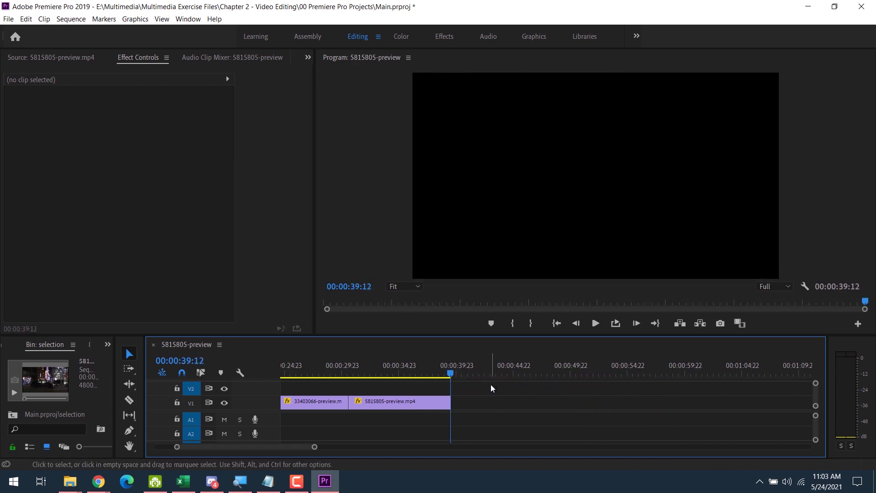
Paste one copy of the purple clip on V2 after the last V1 clip and play it from its start
key(ctrl+z)
drag(468, 374, 465, 374)
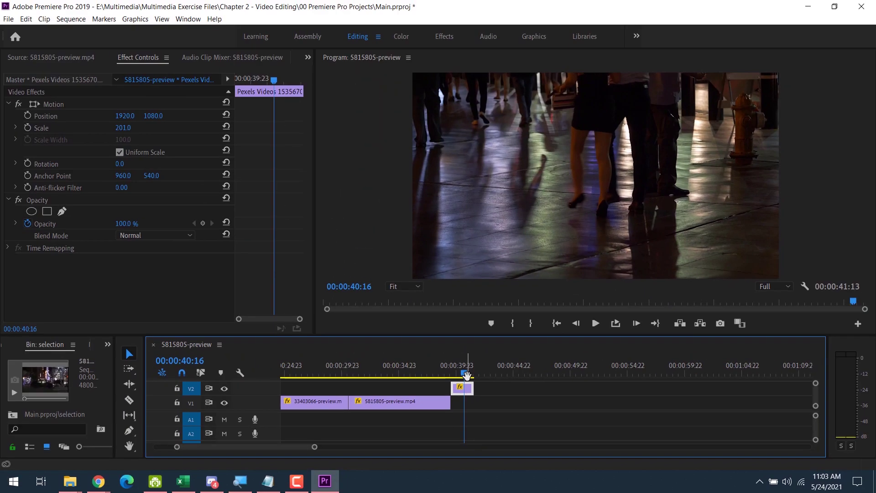
key(Up)
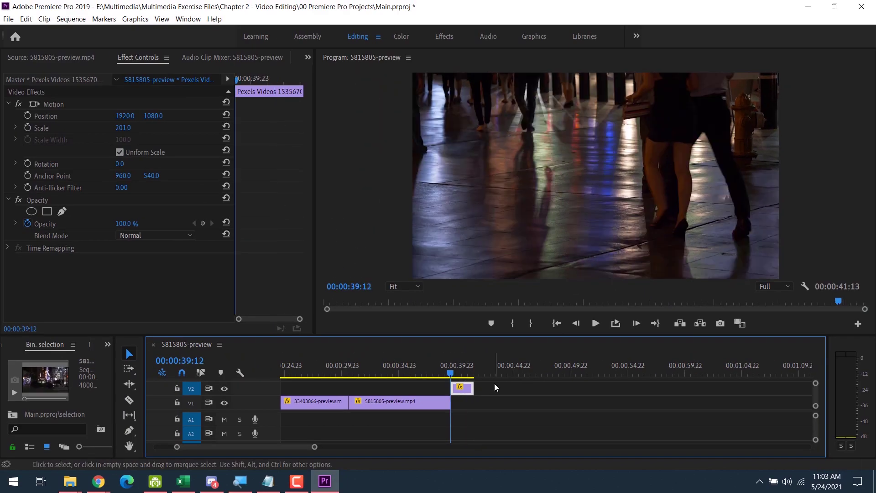
key(space)
key(space)
key(Left)
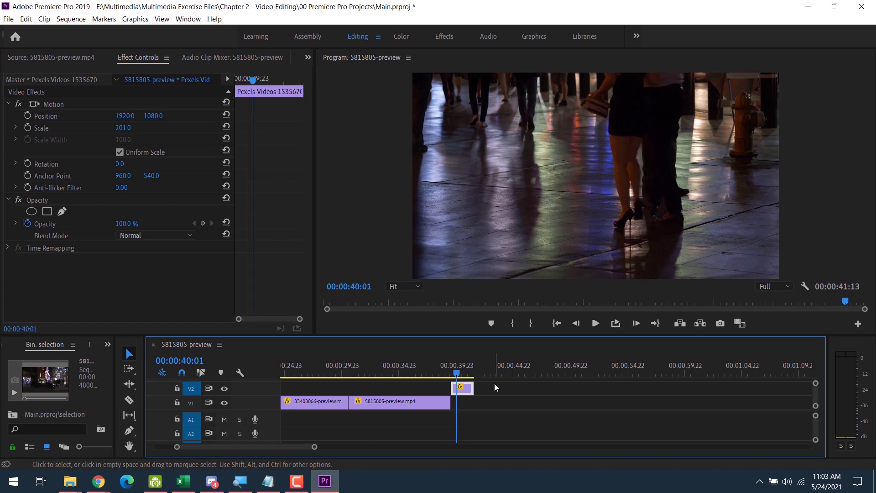
key(q)
key(space)
key(Left)
key(Right)
key(Right)
key(Right)
key(Right)
key(Right)
key(Right)
key(Right)
key(Right)
key(Right)
key(ctrl+z)
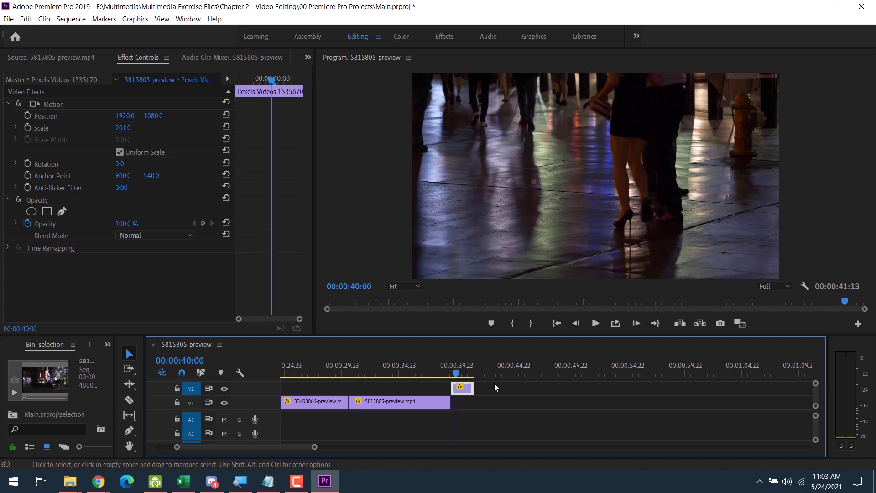
Play into the V2 clip from 00:00:39:00 and trim its end to the playhead at 00:00:40:02
key(Left)
key(Left)
key(Left)
key(Left)
key(Left)
key(Left)
key(Left)
key(Left)
key(Left)
key(Left)
key(Left)
key(Left)
key(Left)
key(Left)
key(Left)
key(Left)
key(Left)
key(Left)
key(Left)
key(Left)
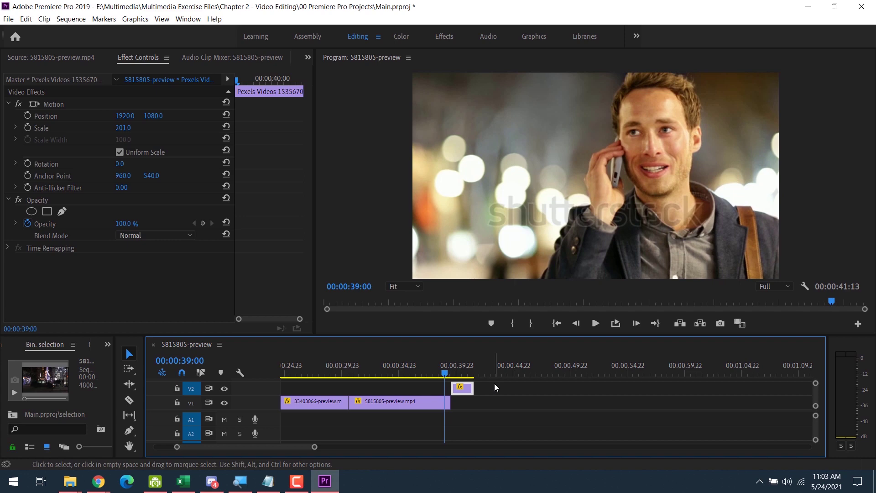
key(space)
key(space)
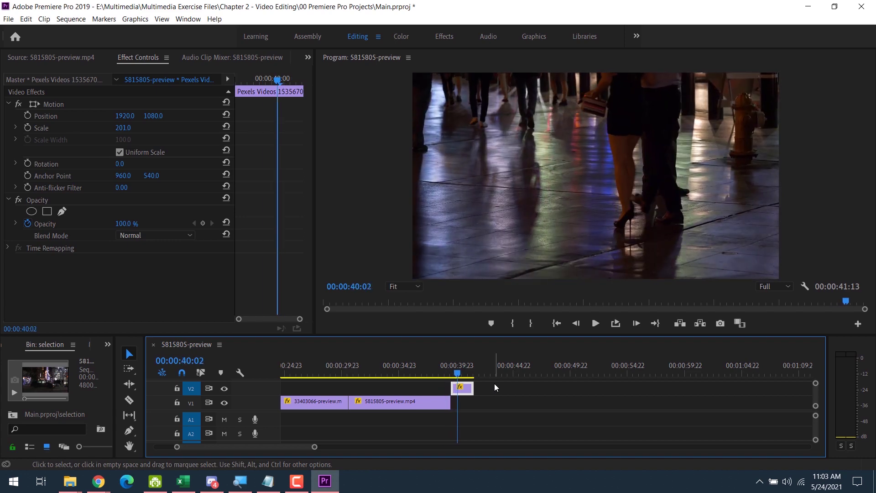
key(w)
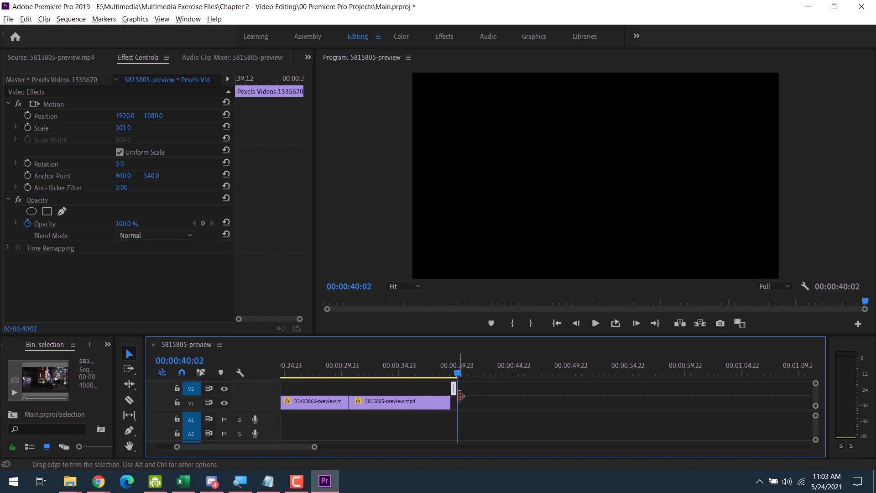
Paste a duplicate of the trimmed V2 clip directly after it on the same track
key(=)
key(=)
key(ctrl+v)
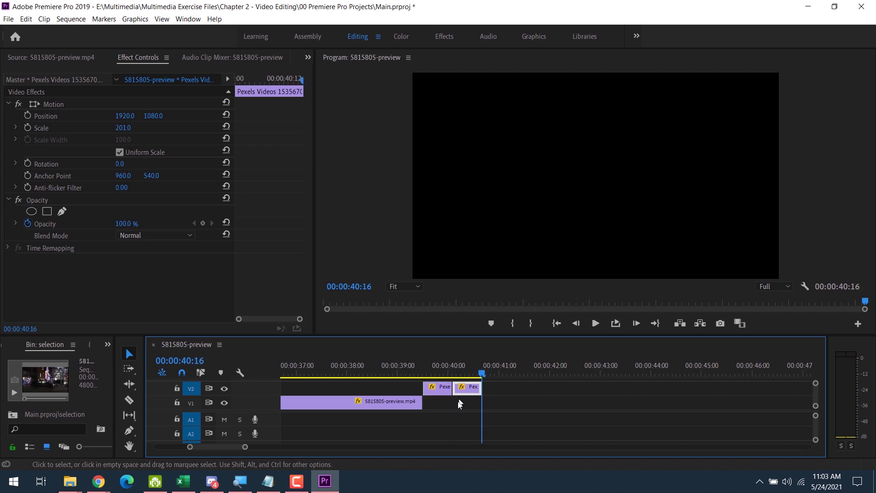
Reverse the speed of the second short clip on V2, keeping it at 100% speed
click(462, 387)
click(465, 392)
key(=)
right_click(468, 386)
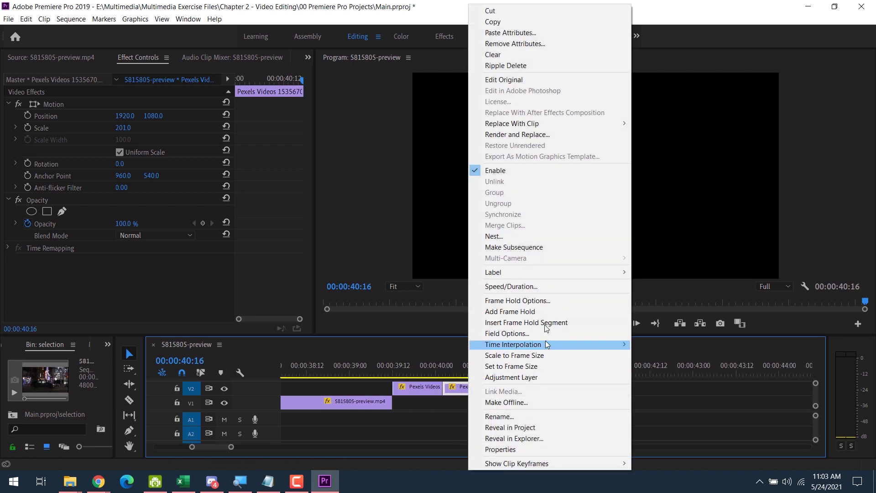
click(540, 286)
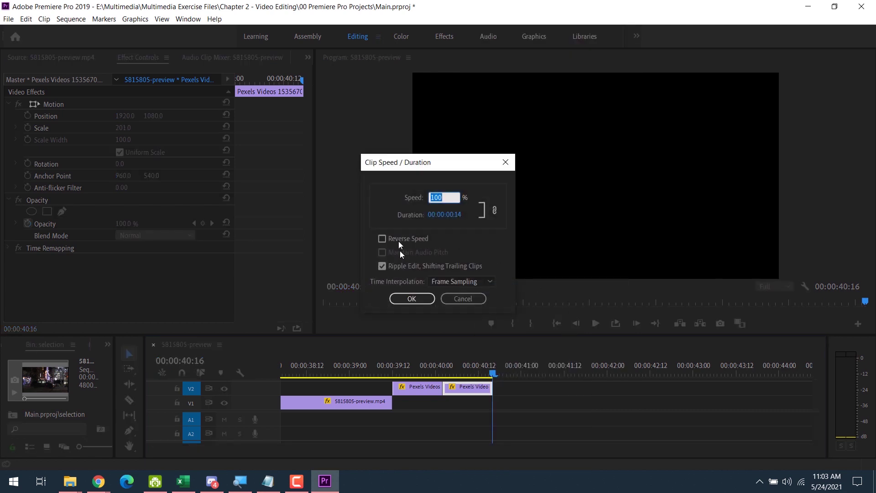
click(409, 295)
Play the forward and reversed V2 clips back to back to check the loop
click(404, 363)
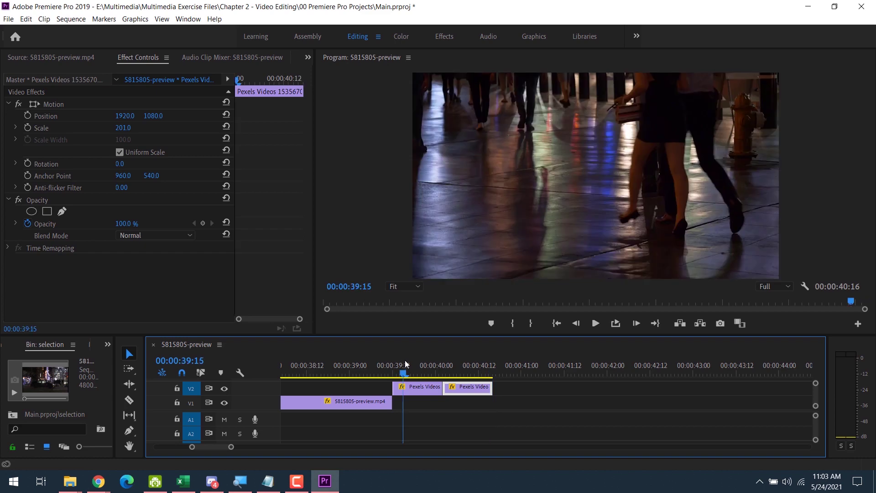
key(space)
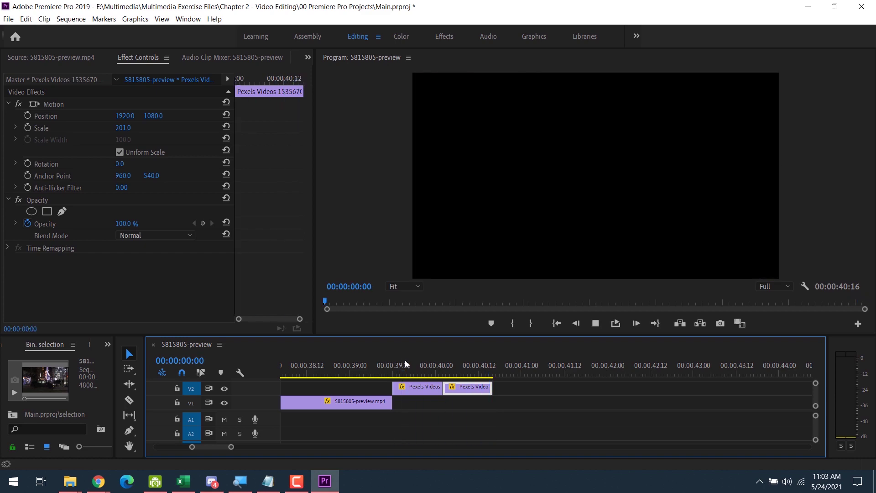
key(Down)
key(Down)
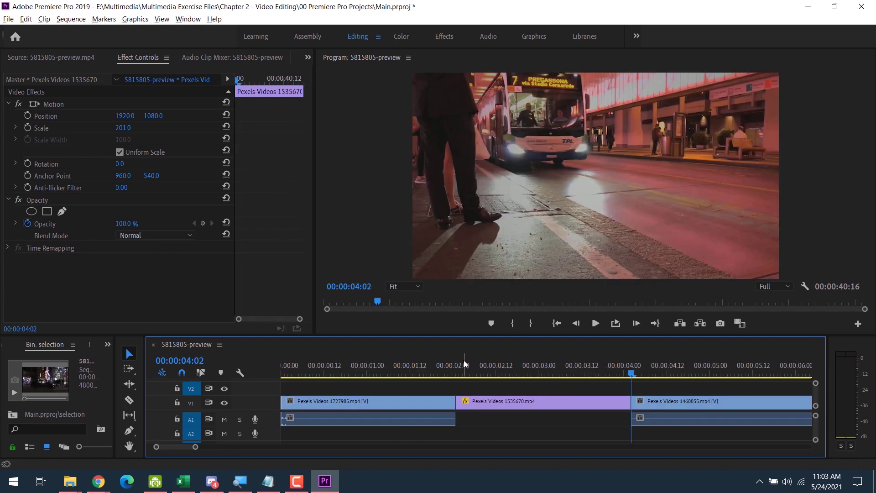
key(minus)
key(minus)
key(minus)
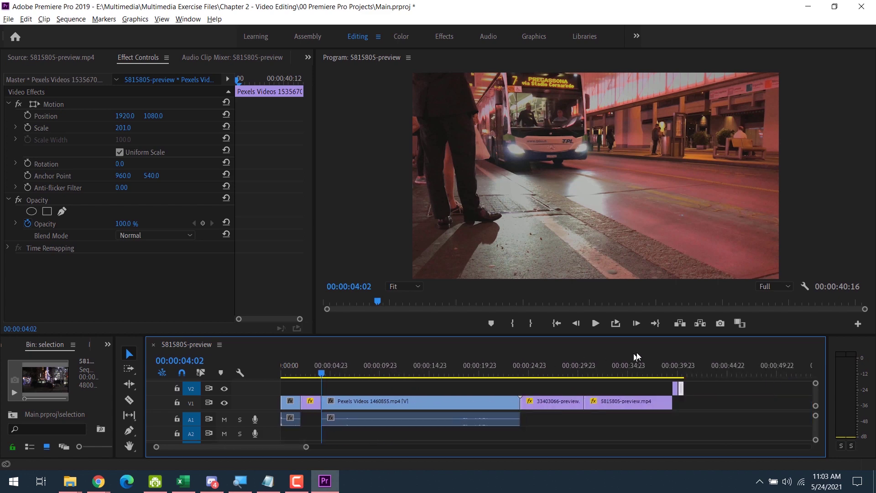
click(678, 364)
scroll(692, 382, up, 9)
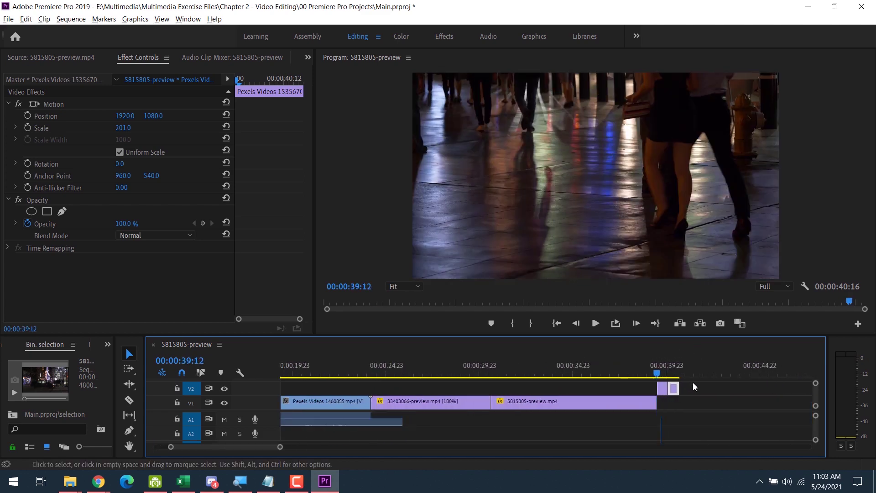
key(space)
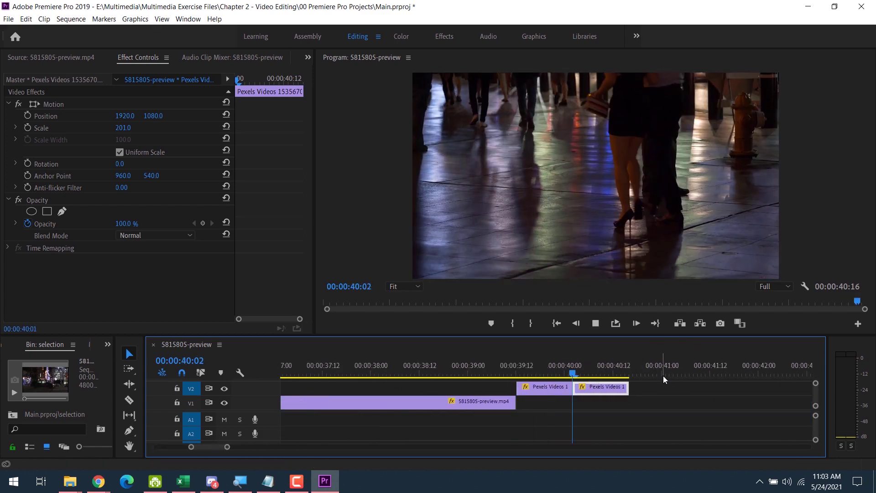
Select both short V2 clips, forward and reversed, at the end of the sequence
click(621, 393)
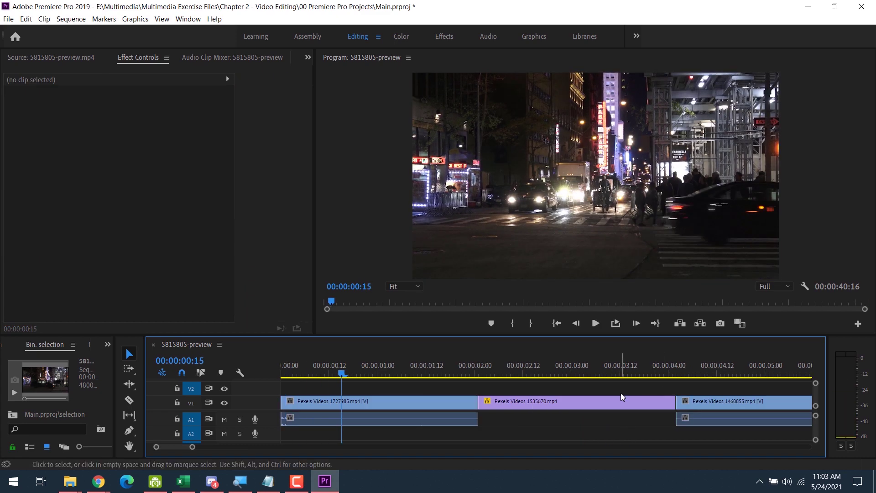
scroll(588, 392, down, 9)
scroll(600, 387, down, 2)
key(Down)
key(Down)
key(Down)
key(Down)
key(Down)
key(Down)
key(Down)
key(Up)
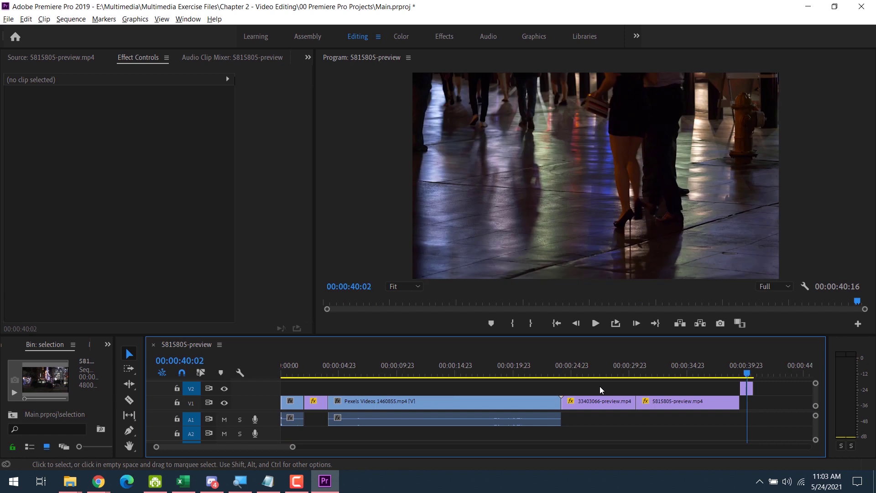
key(equal)
key(equal)
key(equal)
key(equal)
drag(668, 381, 550, 394)
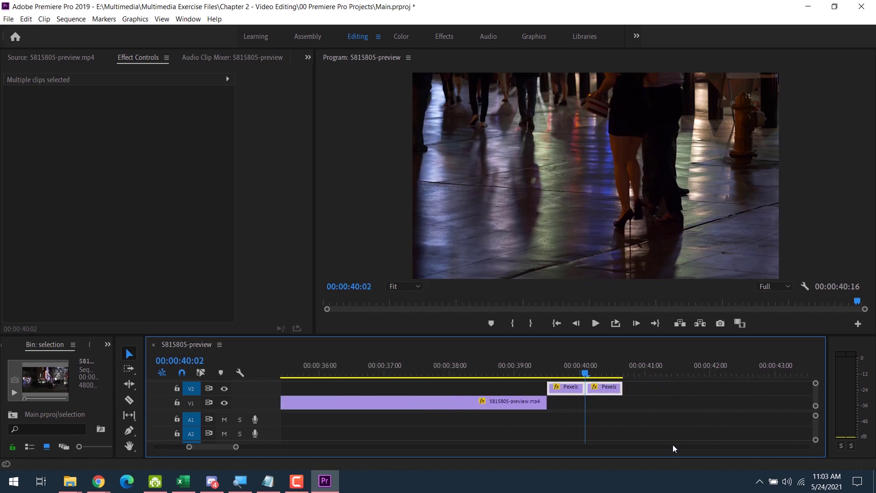
Paste seven consecutive copies of the forward and reversed clip pair on V2 from the end of the existing pair
key(Down)
key(ctrl+v)
key(ctrl+v)
key(ctrl+v)
key(ctrl+v)
key(ctrl+v)
key(ctrl+v)
key(ctrl+v)
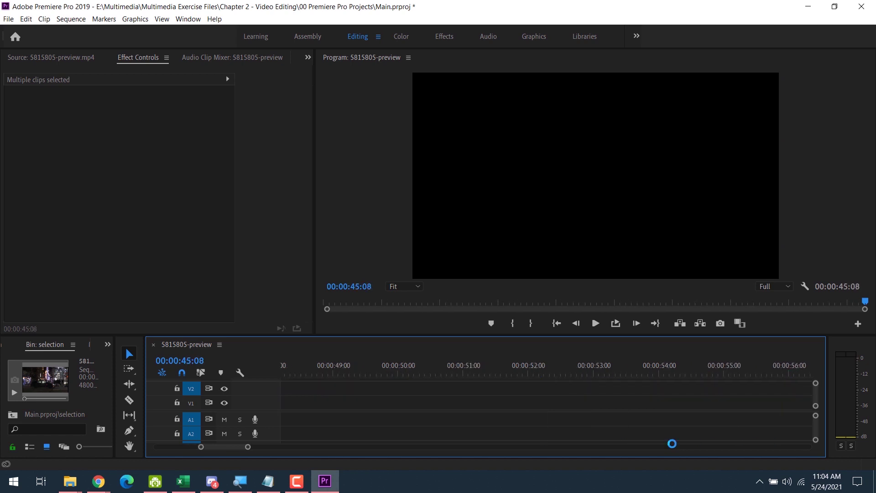
key(shift+2)
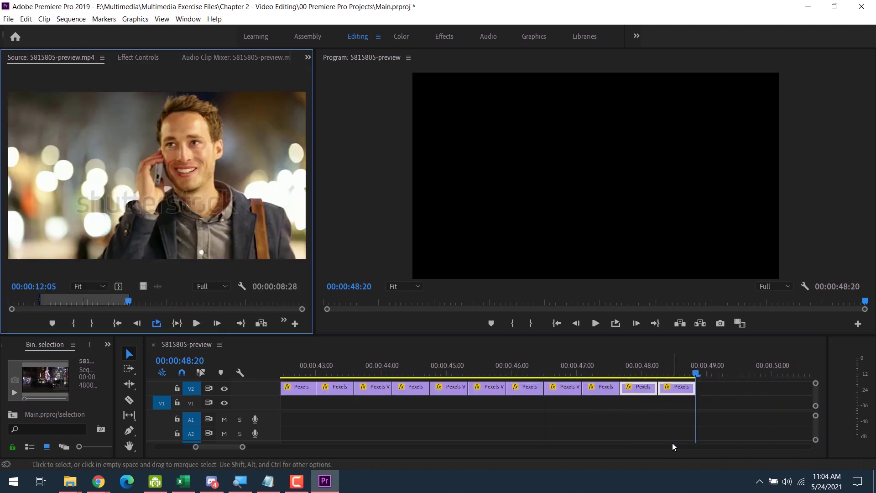
Play the repeated forward and reversed clips on V2 from their beginning to review the loop
scroll(672, 442, up, 5)
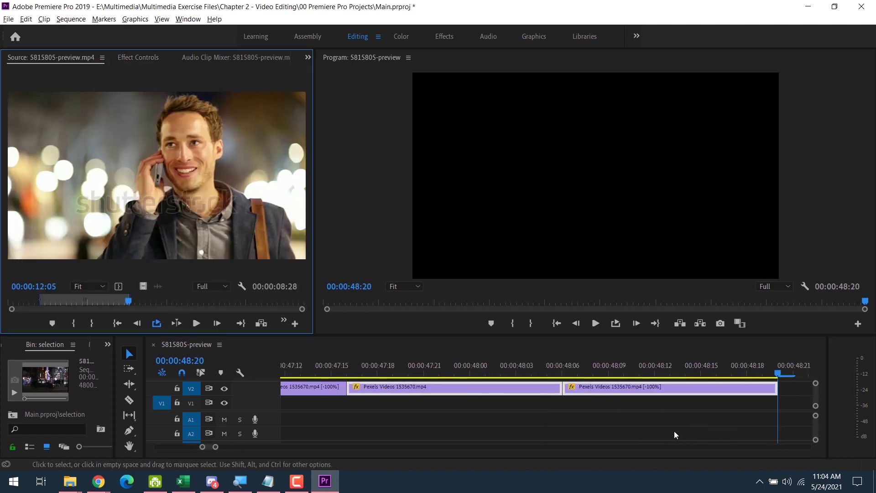
scroll(674, 431, down, 6)
click(291, 367)
key(space)
scroll(303, 360, up, 3)
scroll(304, 360, down, 3)
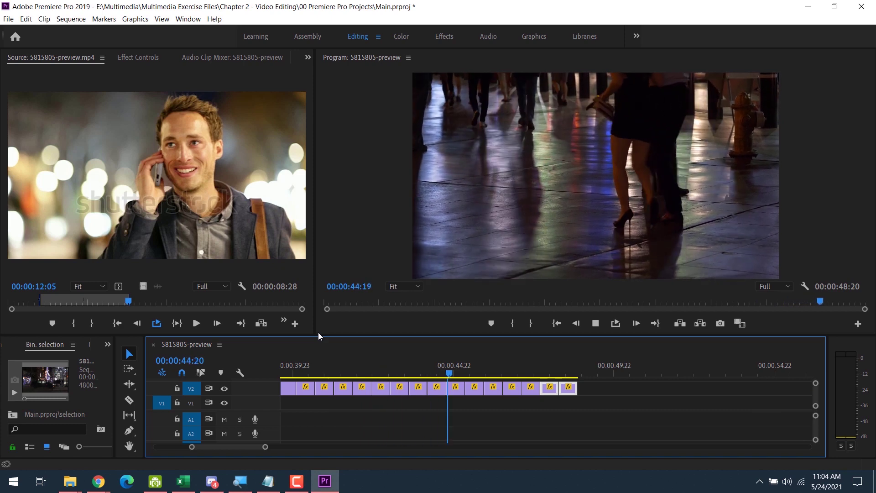
Undo all the pasted pairs, the speed reversal, the trim and the first paste until V2 is empty
key(ctrl+z)
key(ctrl+z)
key(ctrl+z)
key(ctrl+z)
key(ctrl+z)
key(ctrl+z)
key(ctrl+z)
key(ctrl+z)
key(ctrl+z)
key(ctrl+z)
key(ctrl+z)
key(ctrl+z)
key(ctrl+z)
key(ctrl+z)
key(ctrl+z)
key(ctrl+z)
key(ctrl+z)
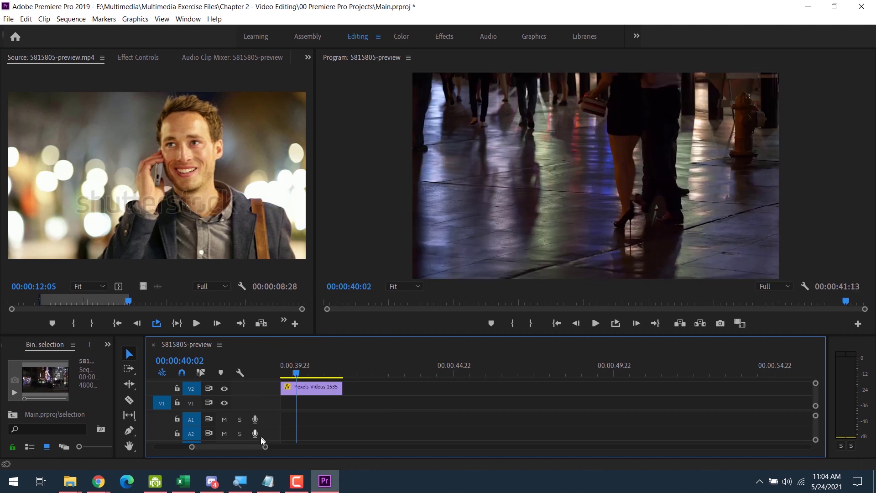
drag(252, 445, 246, 447)
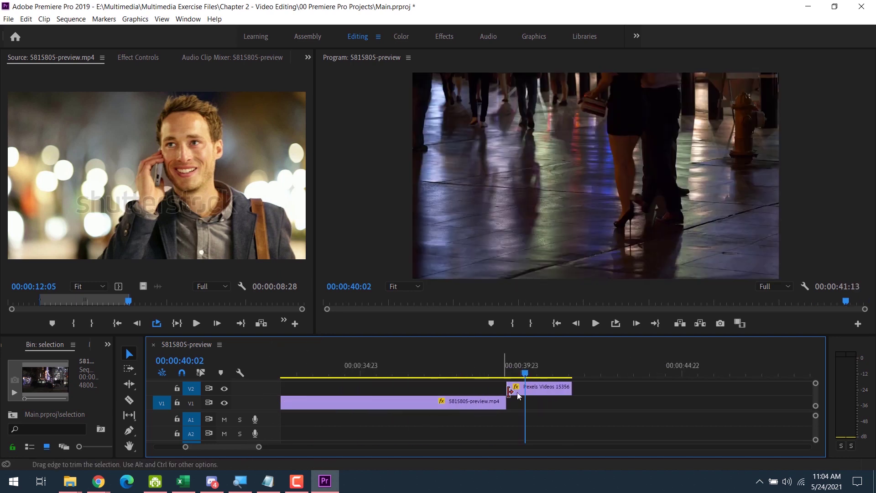
key(ctrl+z)
key(ctrl+z)
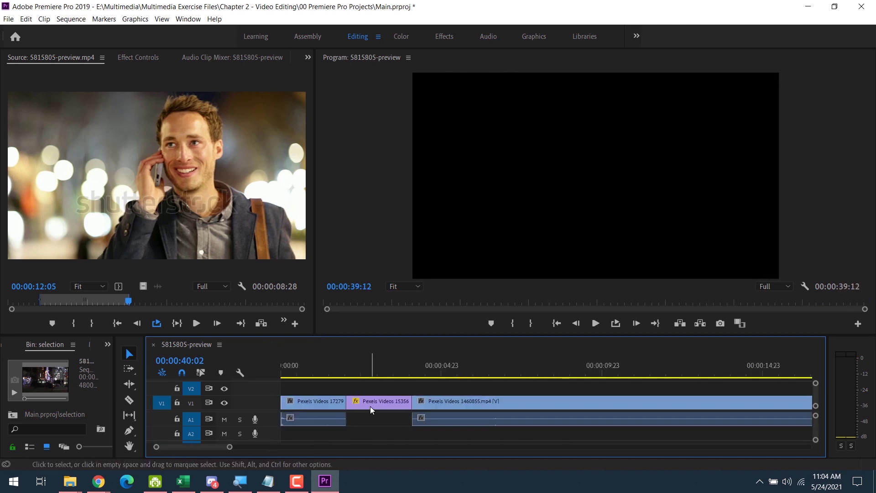
key(ctrl+z)
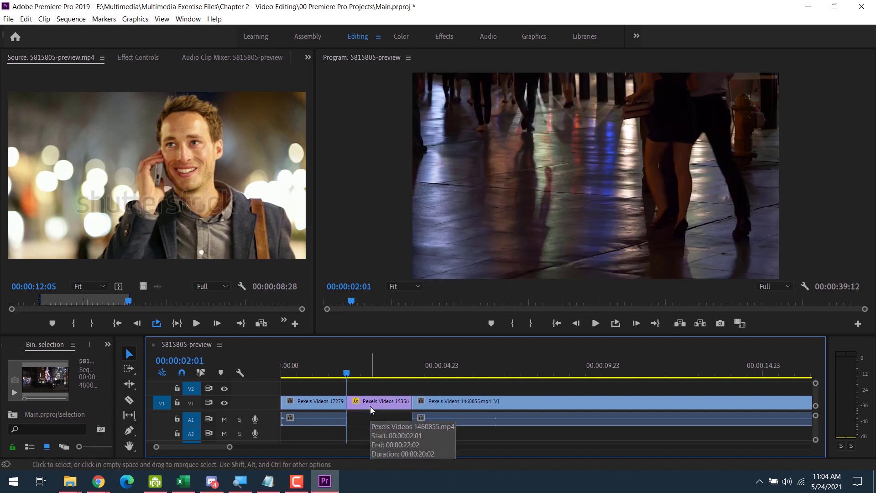
Delete the purple clip between the first and third clips on V1 and undo the deletion
click(376, 405)
key(Delete)
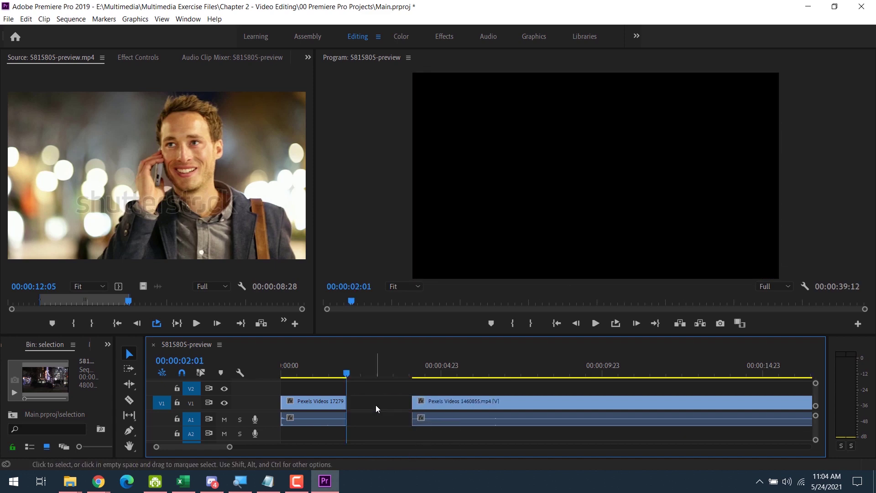
key(ctrl+z)
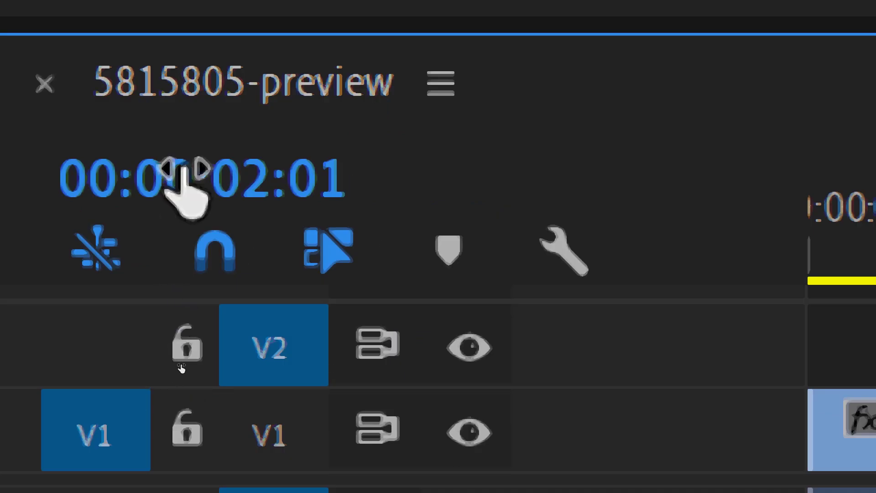
With snapping off, try moving the first V1 clip between the purple clip and the clip following it, and restore both the order and snapping
click(222, 249)
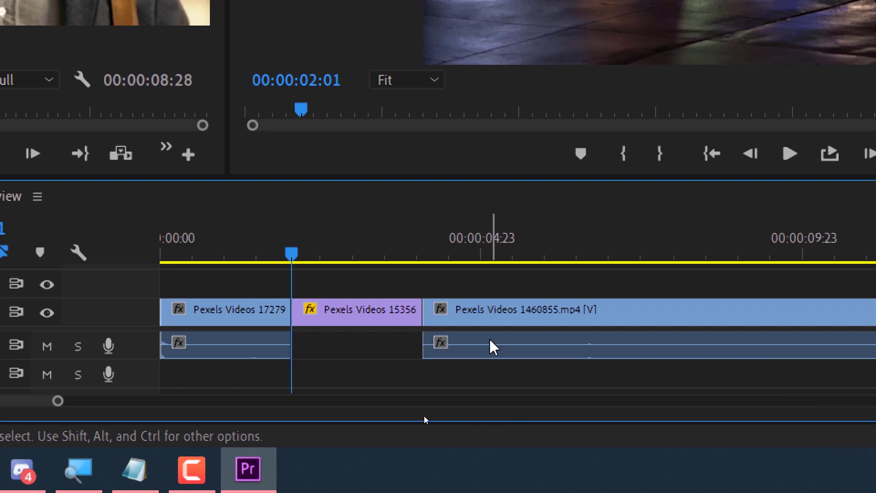
drag(215, 313, 471, 323)
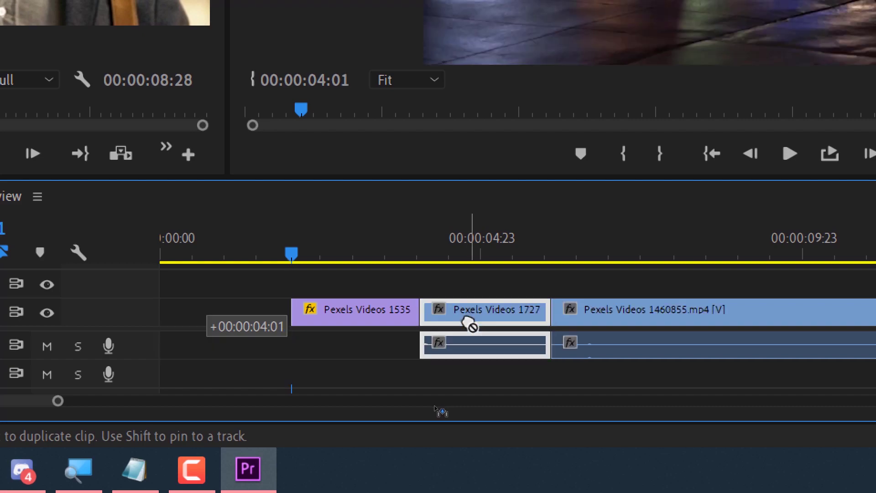
key(ctrl+z)
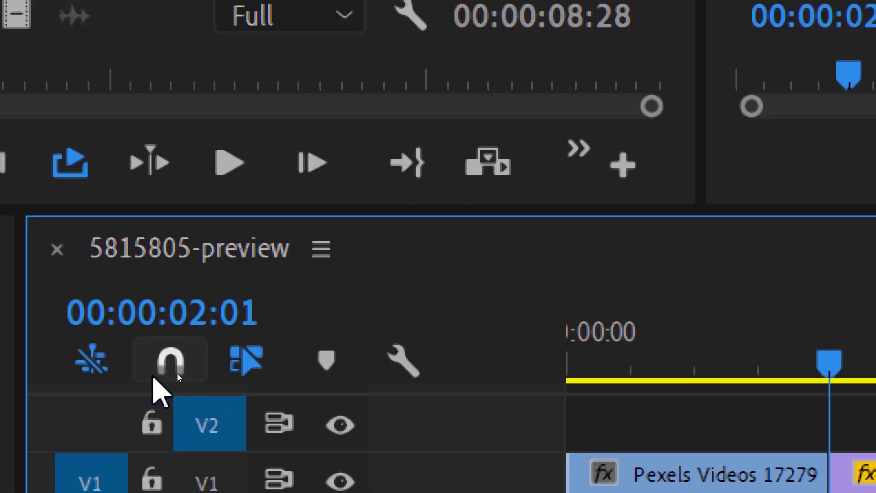
click(171, 362)
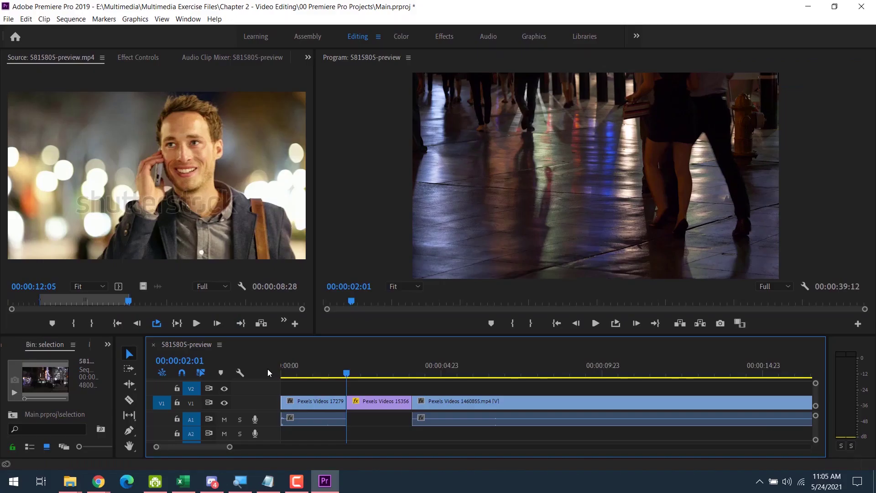
Export the sequence as media to the Adobe Media Encoder queue, and close Media Encoder
click(9, 23)
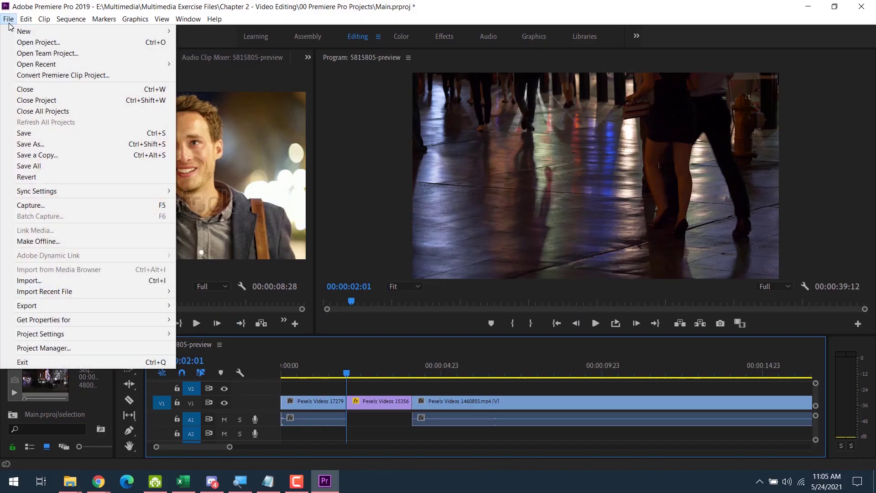
mouse_move(133, 308)
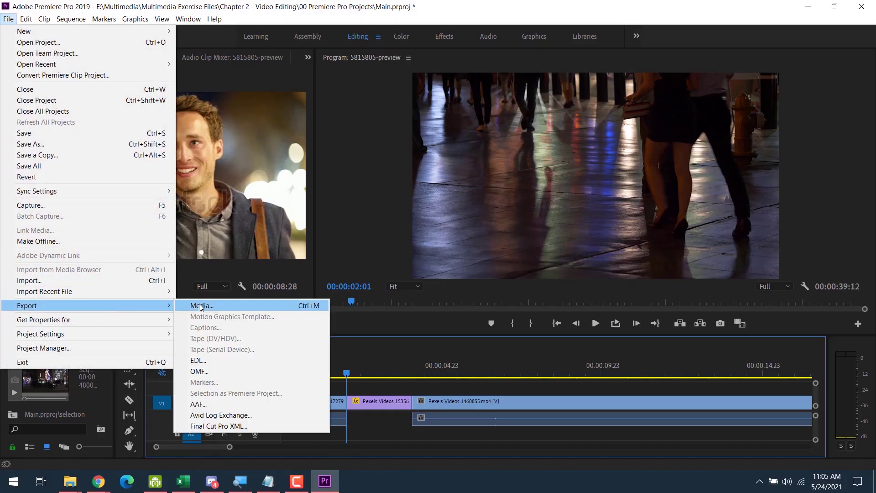
click(251, 306)
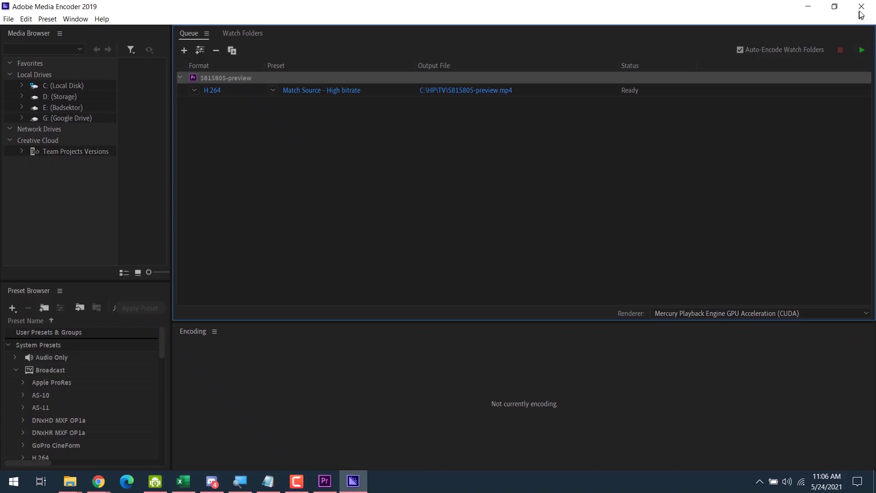
click(860, 9)
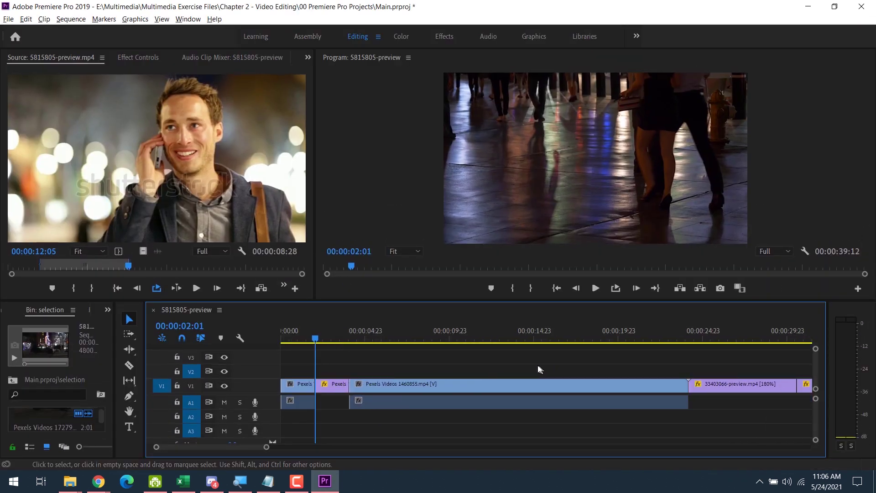
Select all clips on V1 and their audio on A1, delete them, and restore them
key(minus)
drag(690, 367, 293, 436)
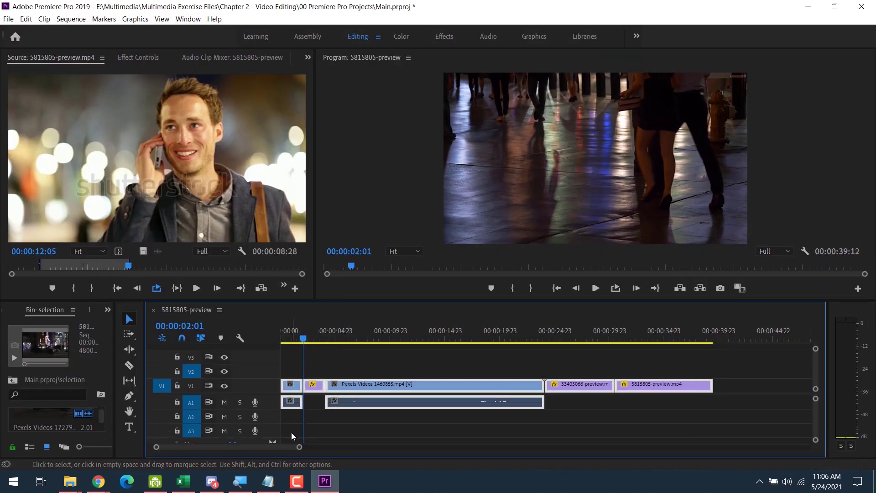
key(Delete)
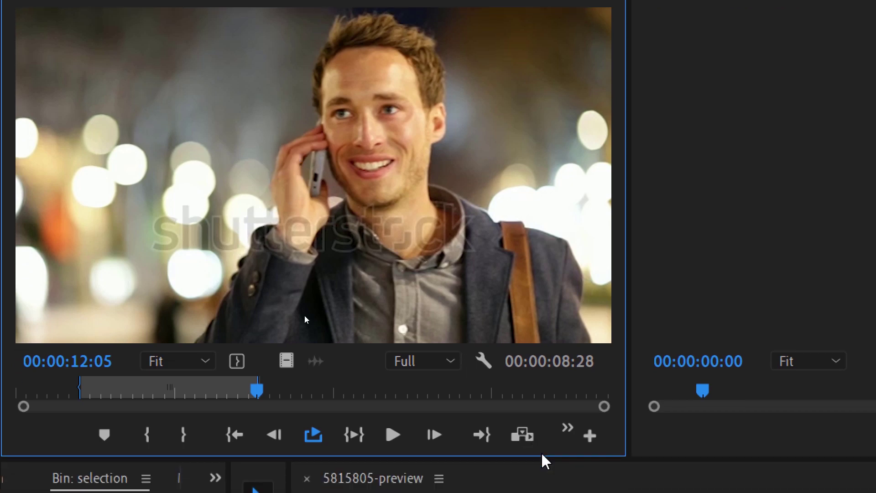
drag(542, 454, 456, 424)
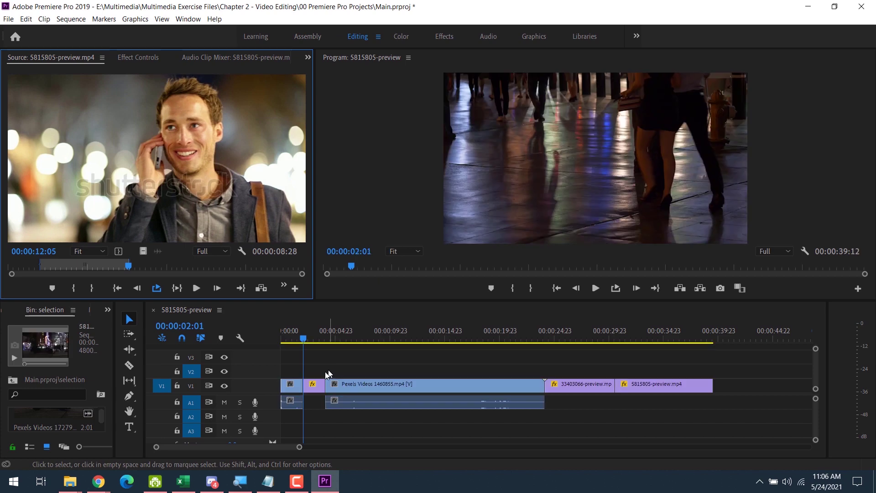
Move the playhead to 00:00:00:19 and delete all clips from the sequence
click(290, 339)
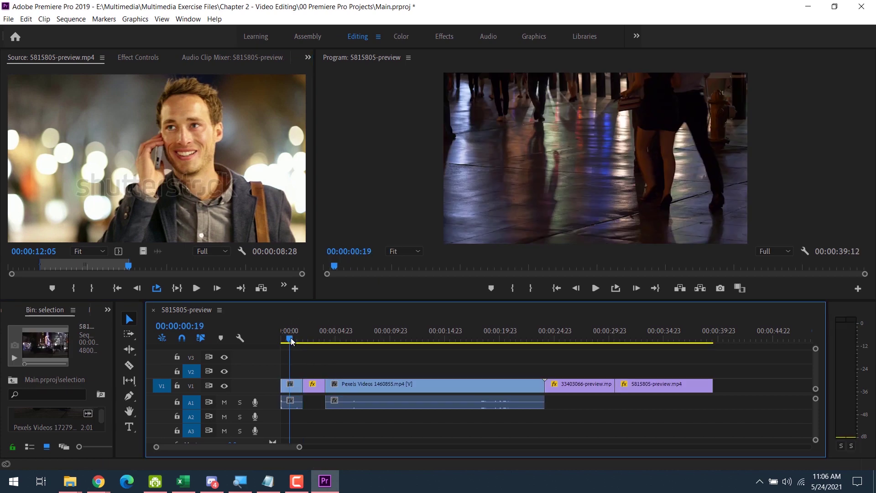
drag(597, 358, 293, 427)
key(Delete)
drag(492, 362, 644, 405)
key(Delete)
Place Pexels Videos 1727985.mp4 at the sequence start with video and audio, as video only on V2, and as audio only on A1, removing each
drag(153, 154, 289, 385)
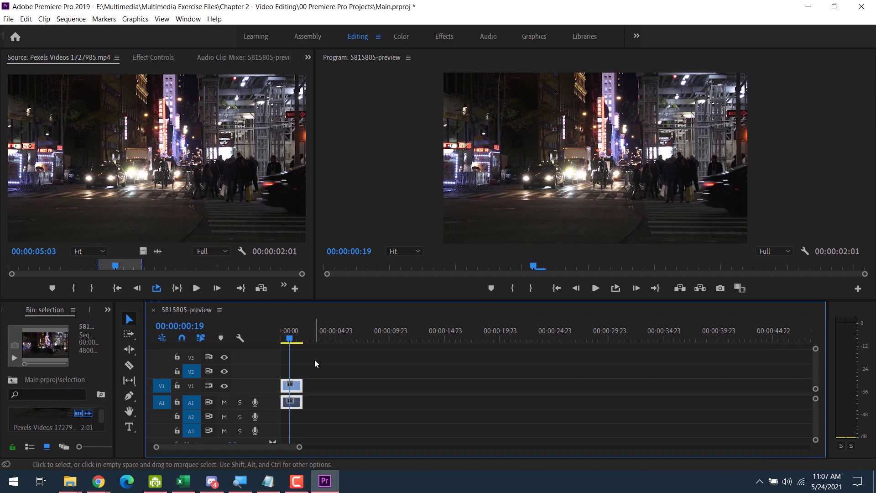
key(Delete)
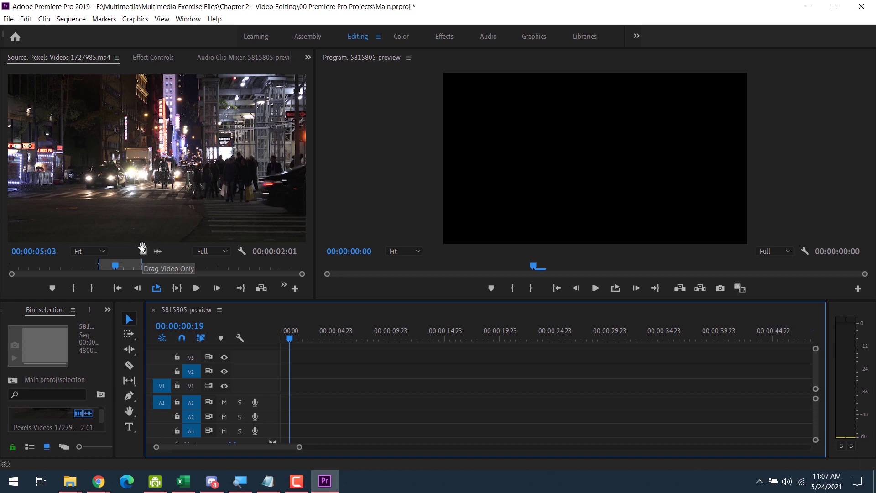
drag(142, 251, 292, 371)
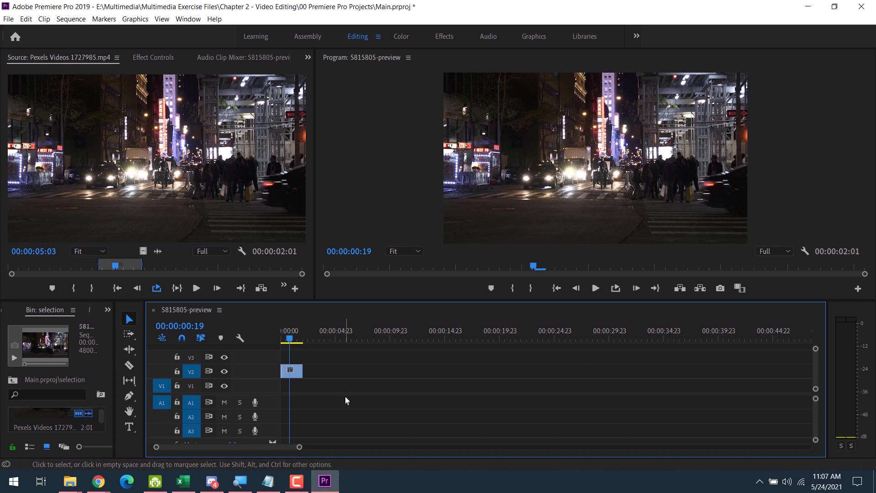
key(ctrl+z)
drag(160, 252, 281, 407)
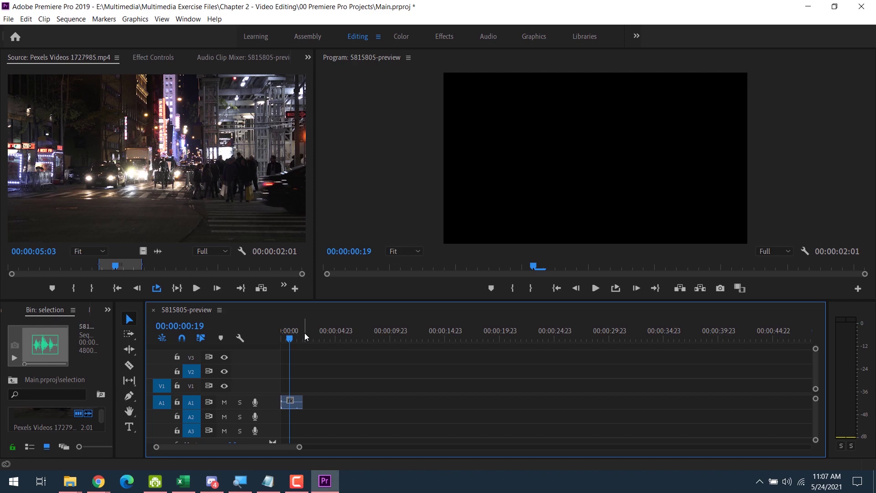
key(Delete)
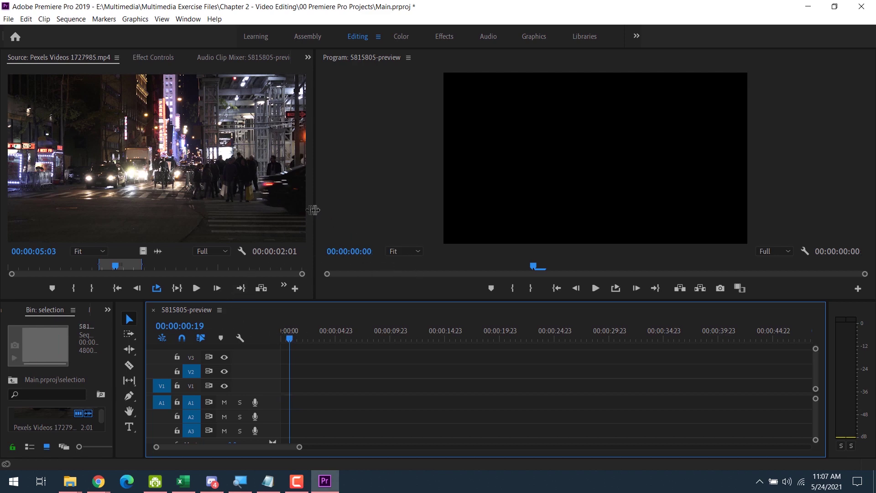
Widen the Program monitor and the bin, maximize the bin, and select its five video clips without the sequence
drag(316, 210, 270, 210)
drag(113, 323, 195, 334)
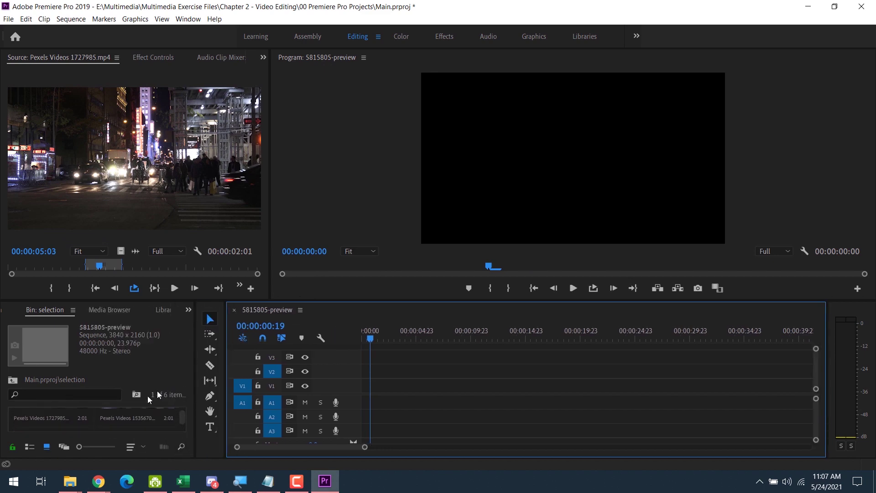
key(grave)
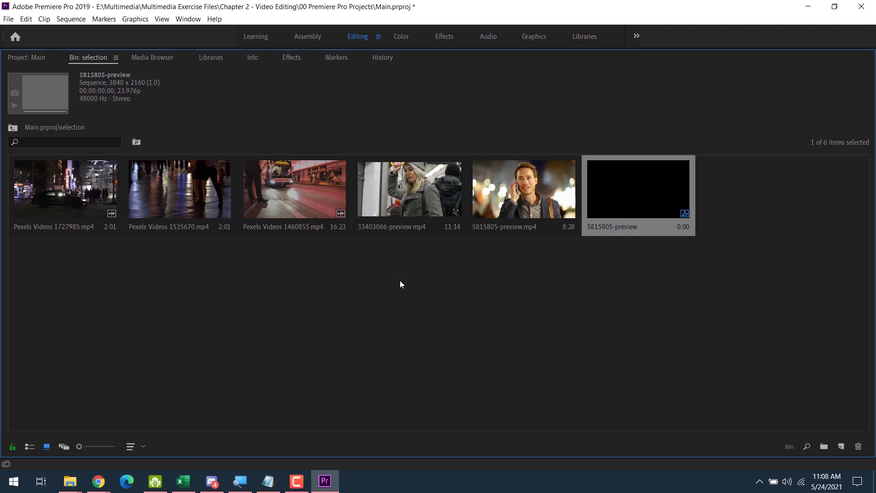
click(559, 279)
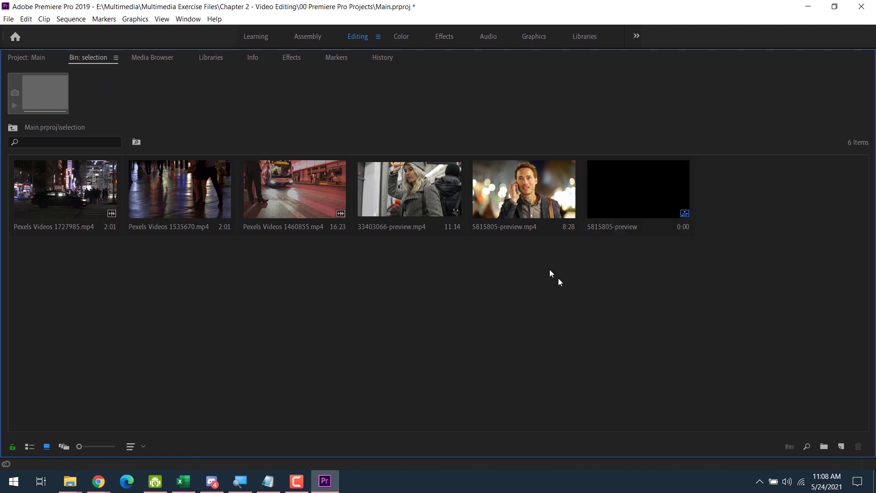
drag(535, 288, 41, 189)
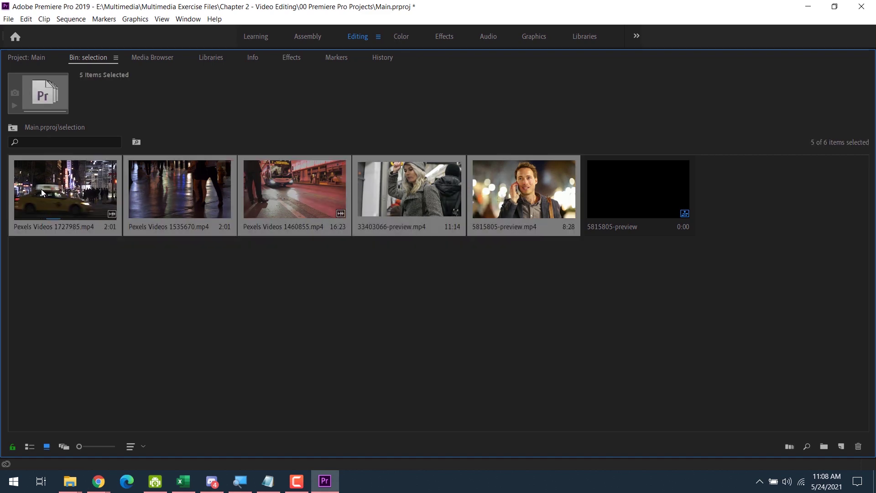
Switch to Google Meet, check the chat messages, and close the meeting details
key(alt+Tab)
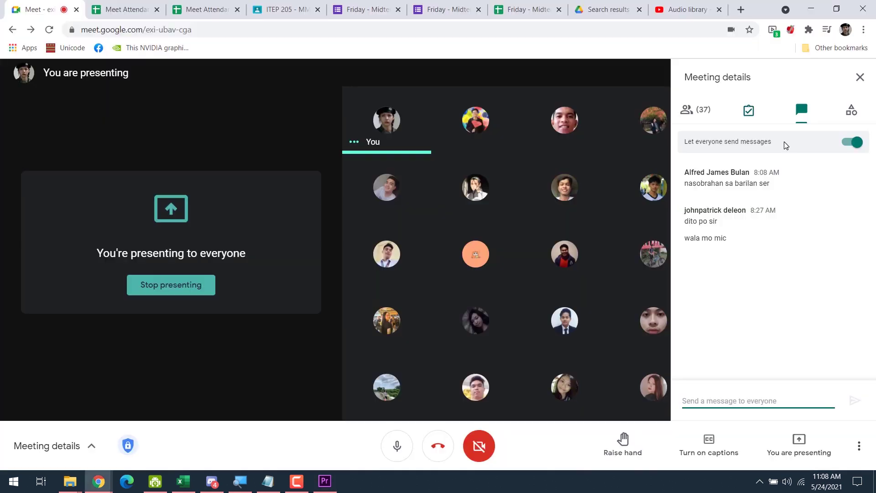
drag(777, 185, 720, 185)
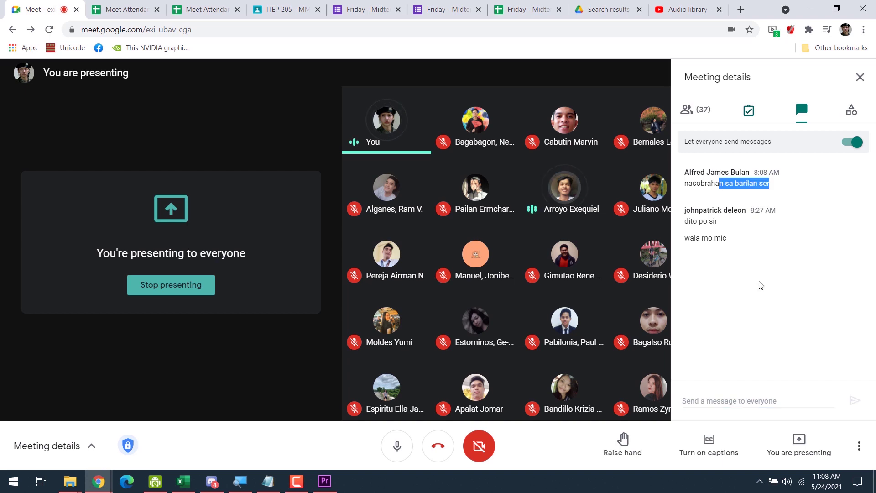
click(860, 77)
mouse_move(860, 79)
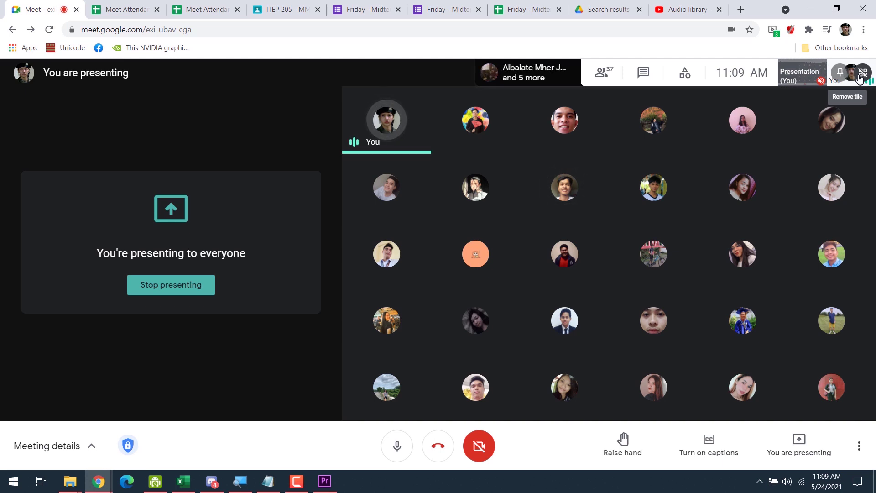
Return to Premiere Pro, look at the Graphics and Audio workspaces, and go back to the Editing workspace
click(324, 486)
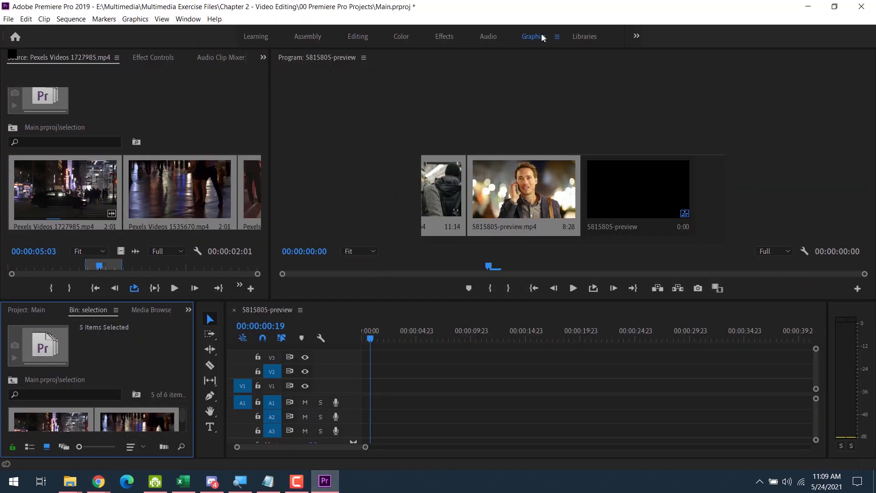
click(489, 37)
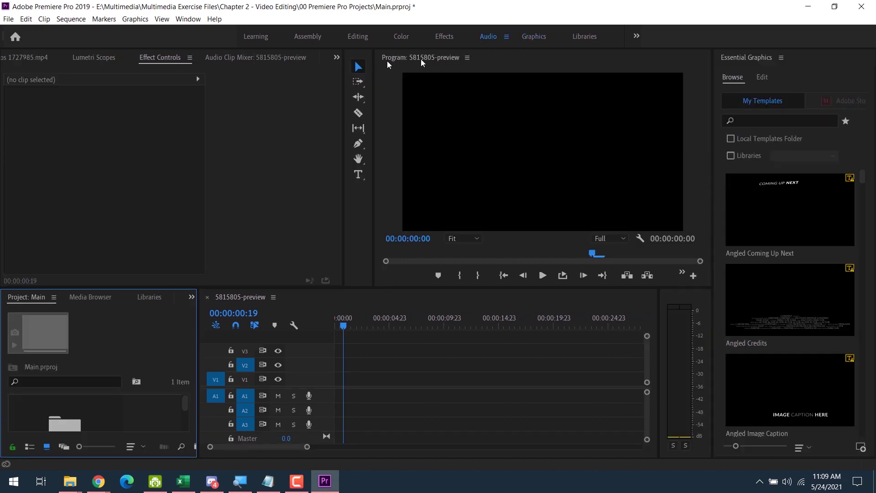
click(352, 40)
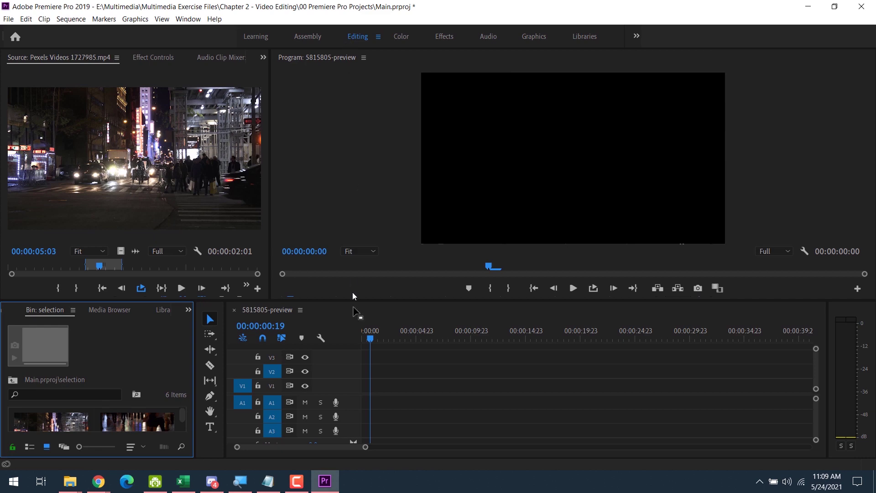
click(344, 448)
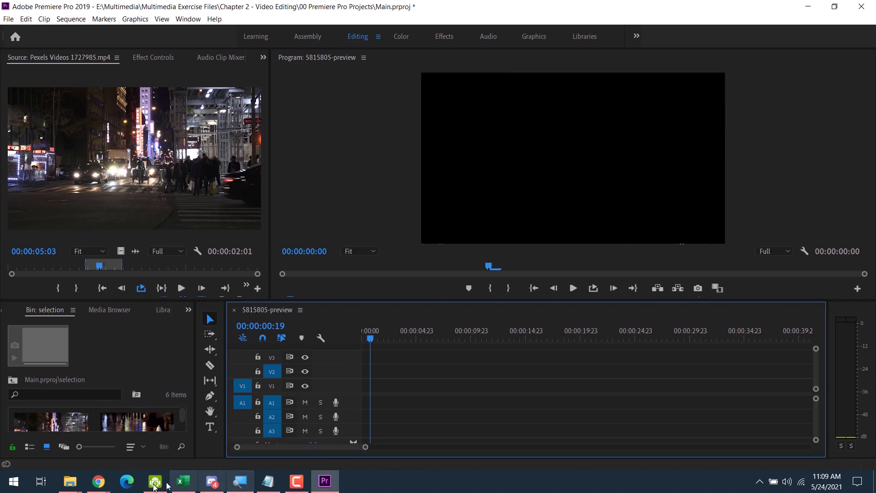
Switch to File Explorer and open the horror folder inside 01 Footages of Chapter 2 - Video Editing
mouse_move(97, 490)
click(50, 427)
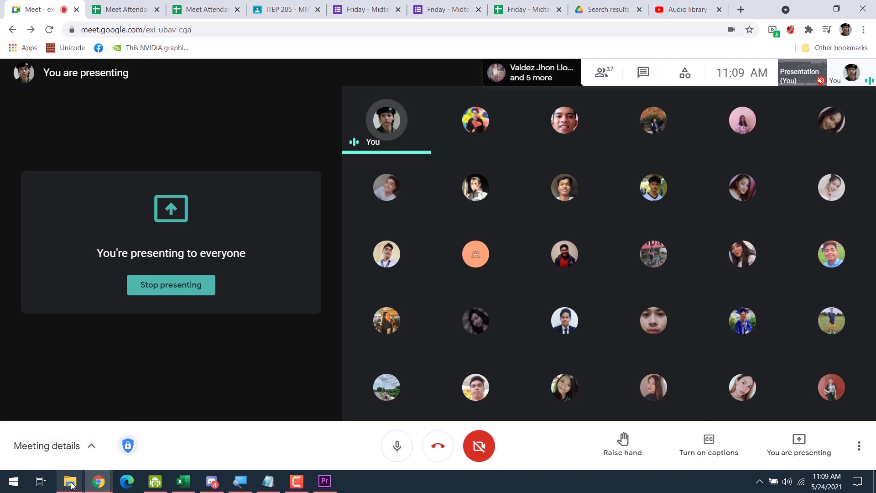
mouse_move(70, 485)
click(43, 438)
click(274, 93)
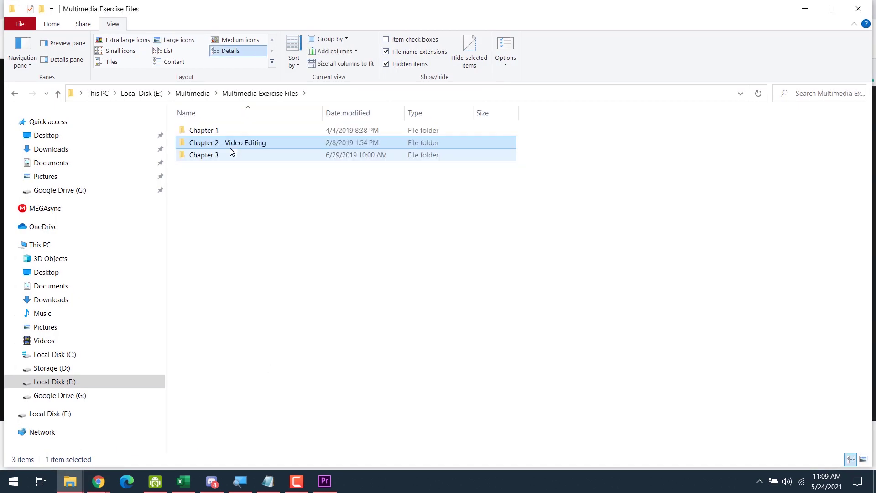
double_click(214, 143)
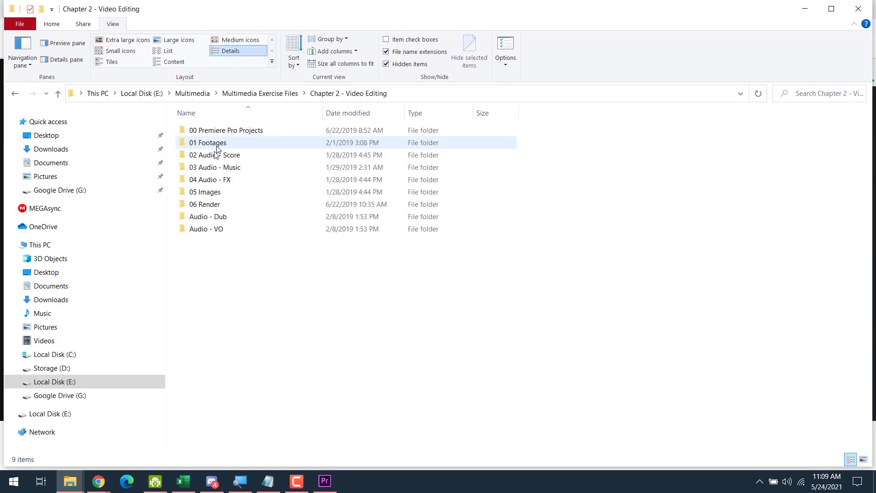
double_click(212, 147)
double_click(208, 151)
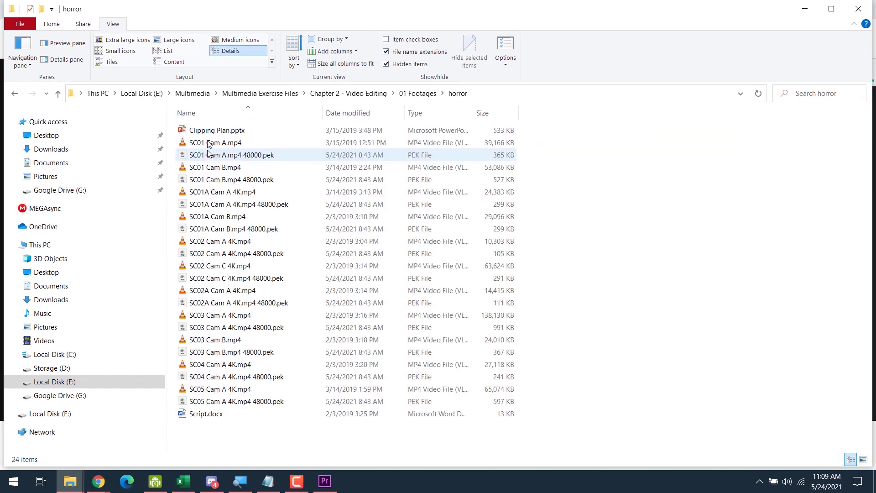
Play SC01 Cam A.mp4 in VLC, skip through its takes to about 02:37, and close the player
double_click(210, 143)
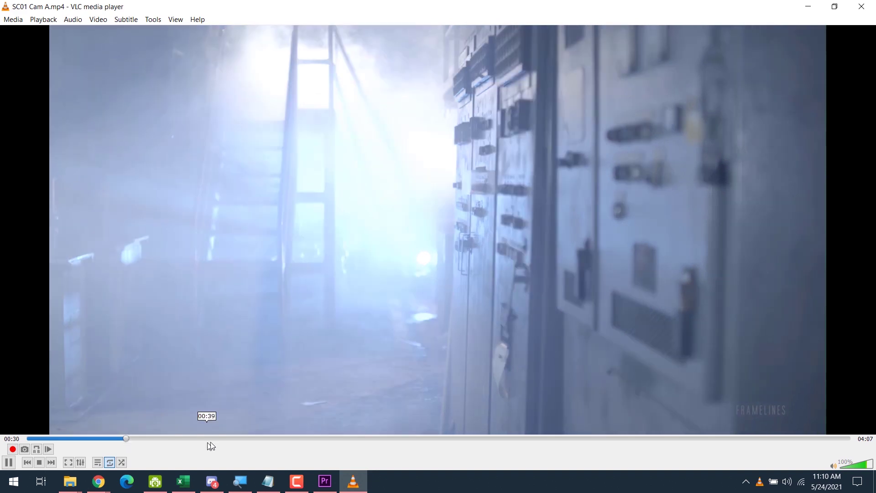
click(212, 439)
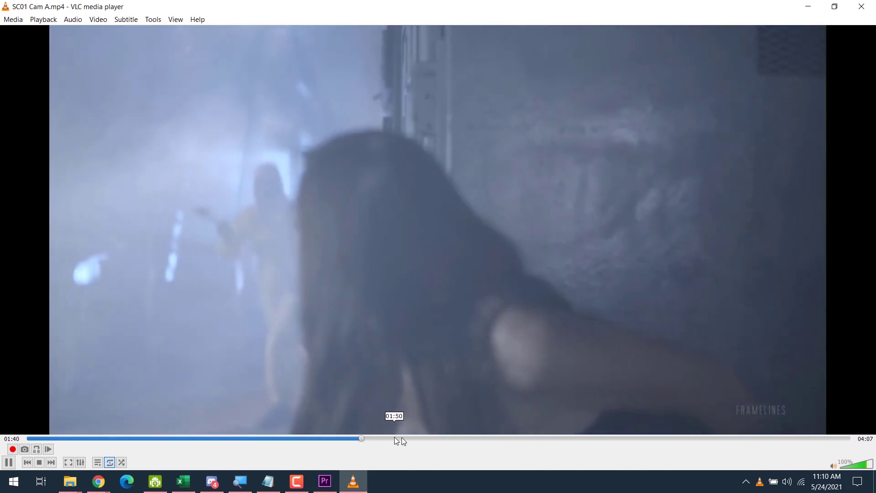
click(403, 439)
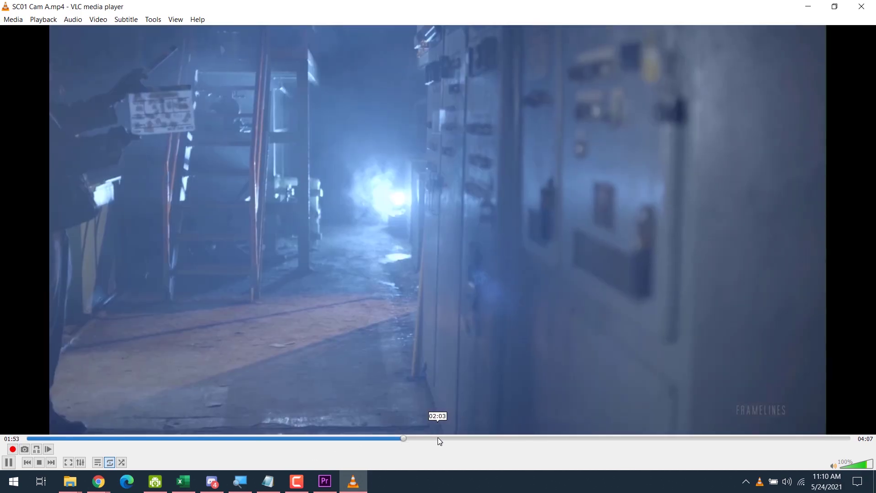
click(485, 438)
click(550, 438)
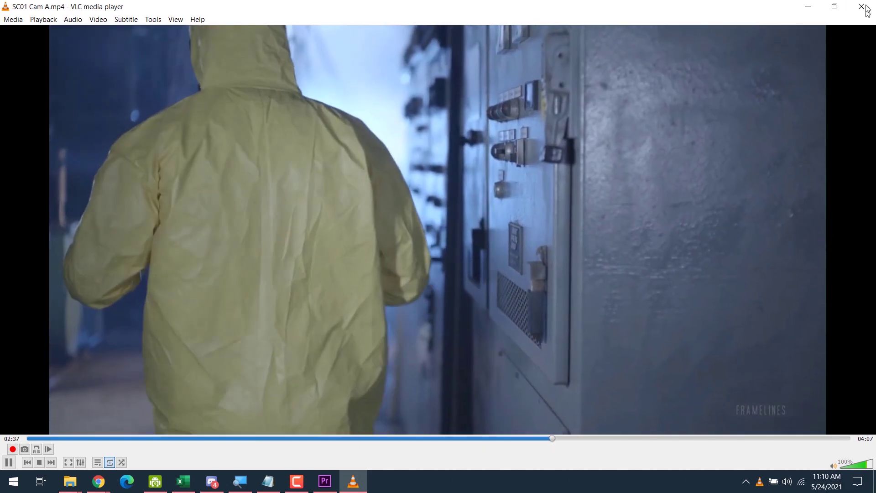
click(861, 7)
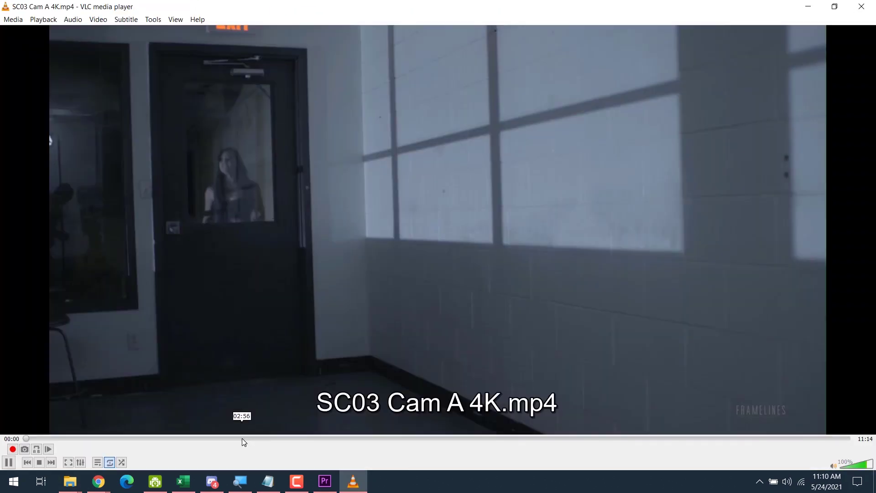
Skip through SC03 Cam A 4K.mp4 to about 04:45, close the player, and return to Google Meet
click(278, 439)
click(371, 439)
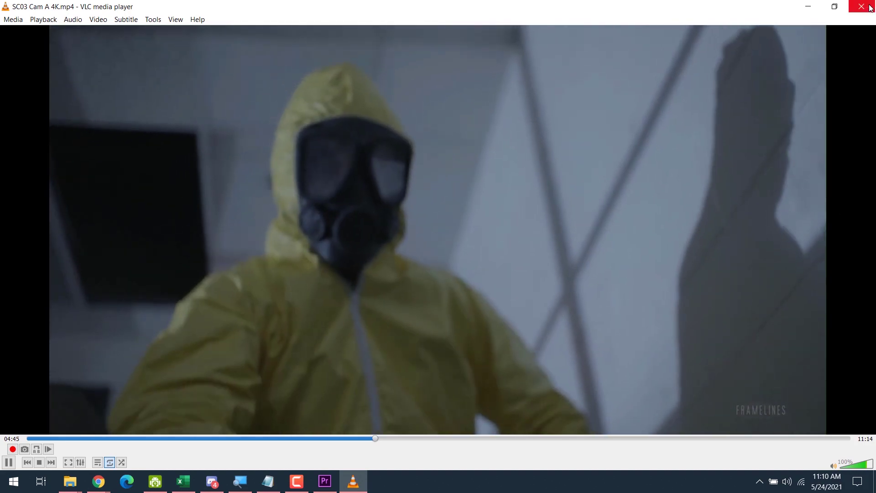
click(861, 7)
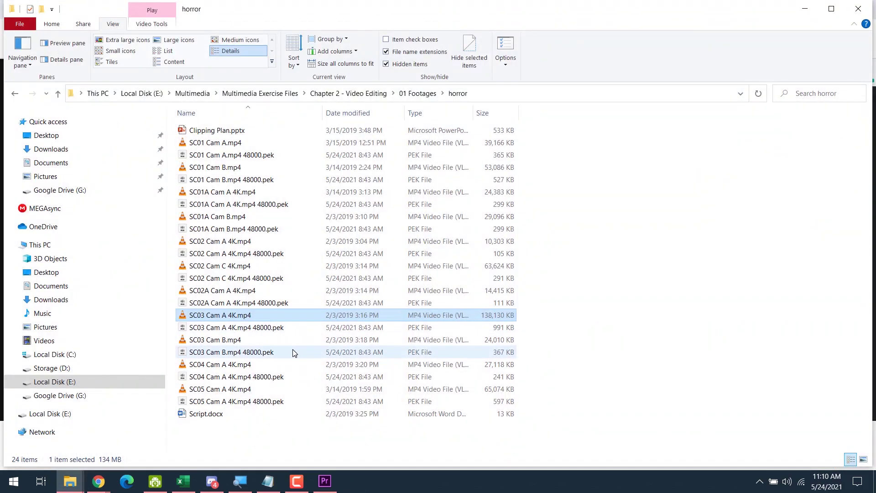
key(alt+Tab)
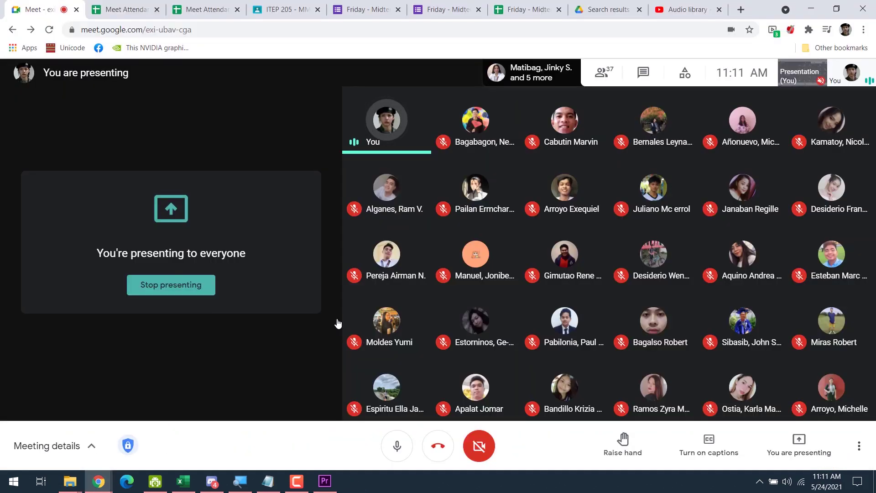